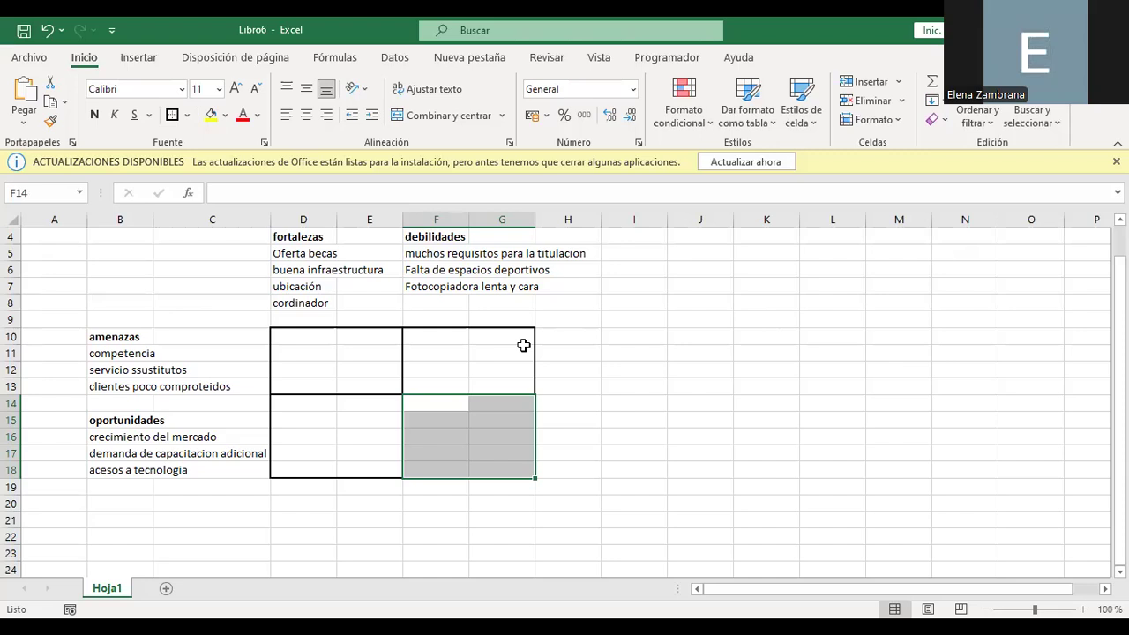
- Fill the strengths and weaknesses block D4:G9 and the threats and opportunities block B10:C18 with light blue
{"action": "left_click", "coordinate": [572, 407]}
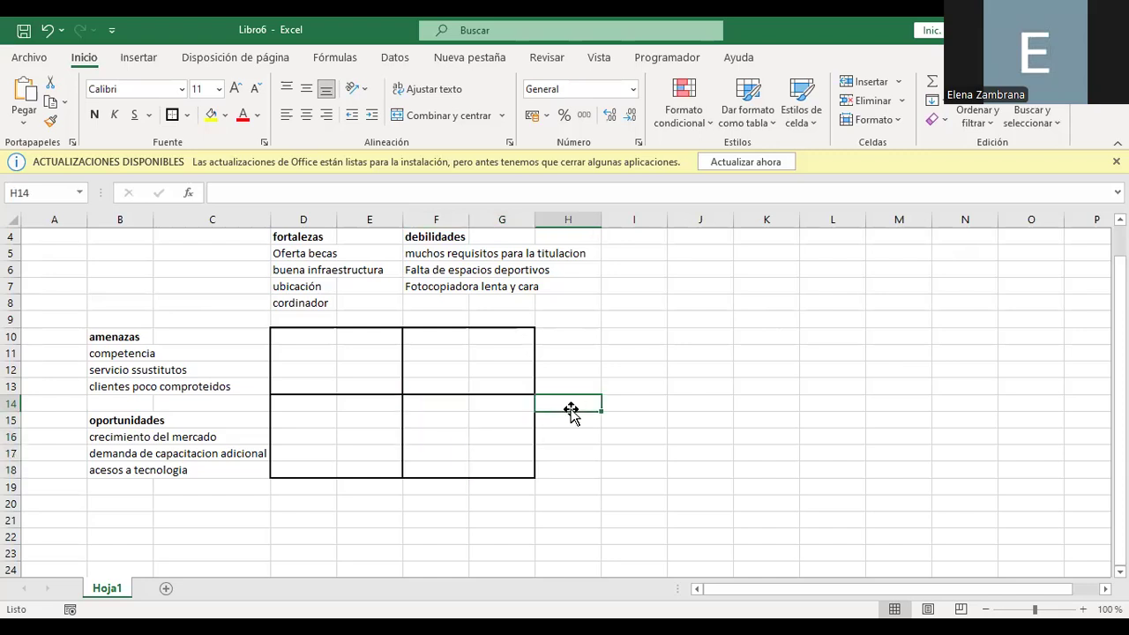
{"action": "left_click_drag", "start_coordinate": [300, 240], "coordinate": [504, 315]}
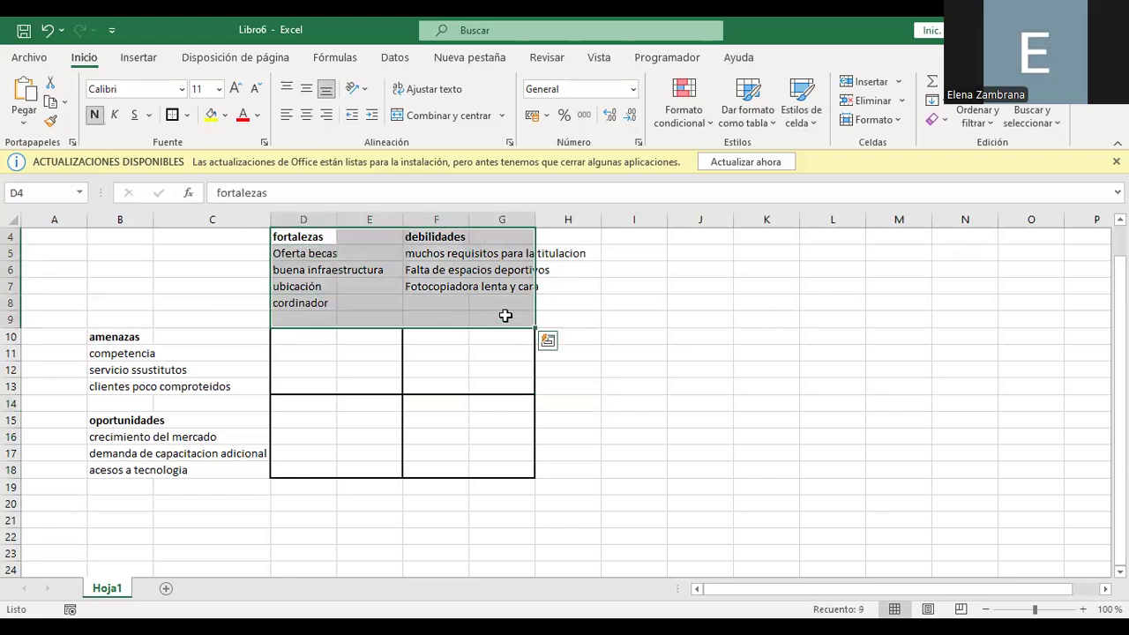
{"action": "left_click", "coordinate": [224, 115]}
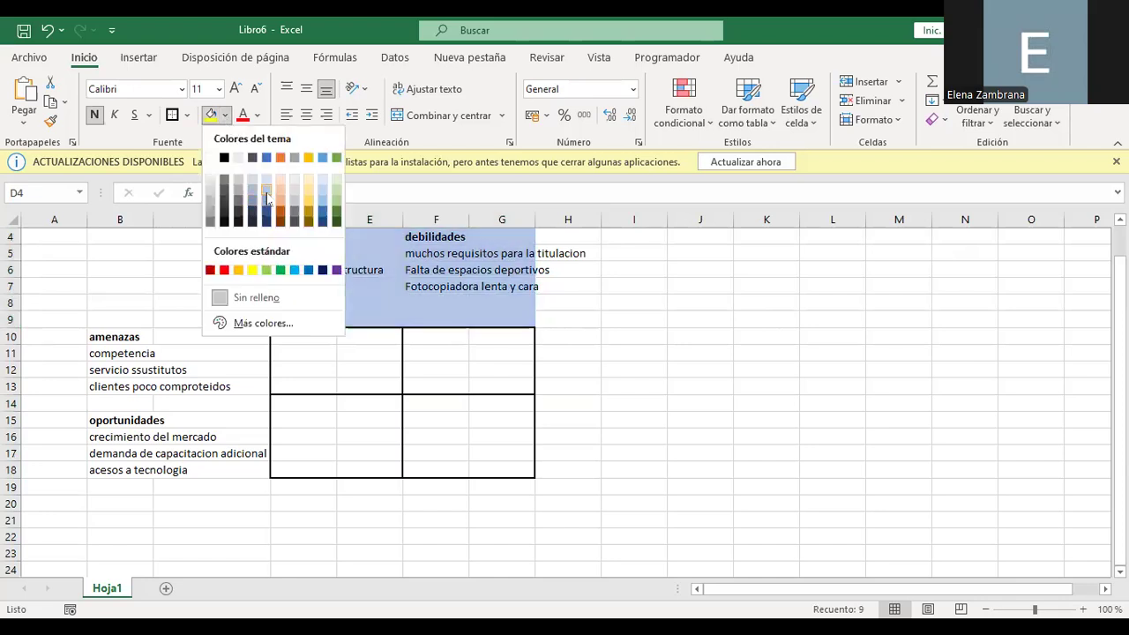
{"action": "left_click", "coordinate": [255, 200]}
{"action": "left_click_drag", "start_coordinate": [112, 330], "coordinate": [202, 469]}
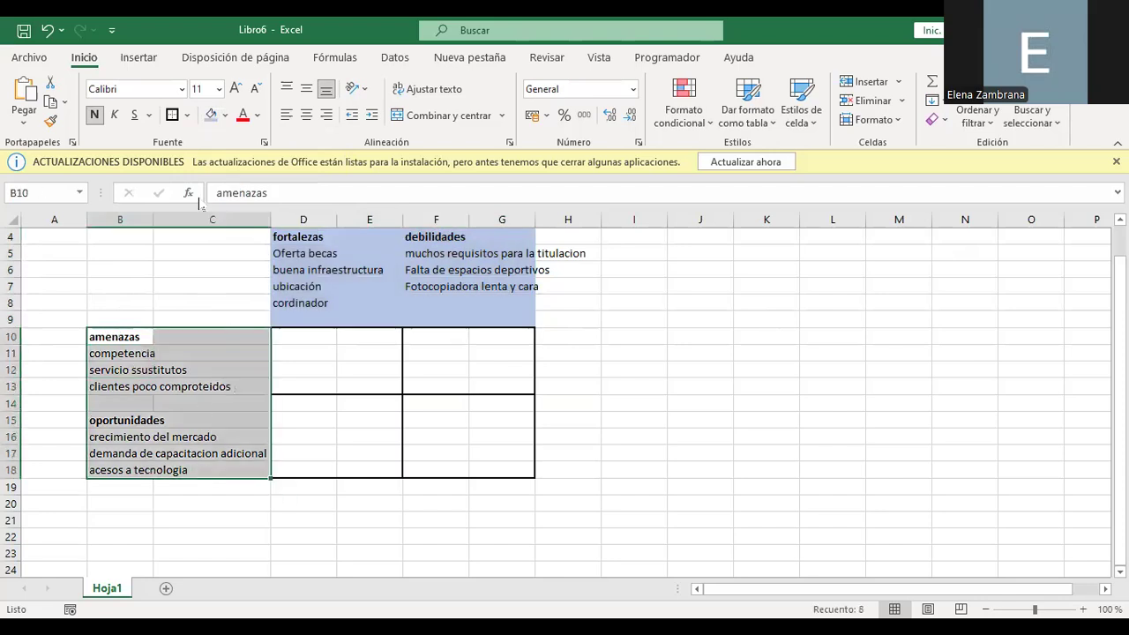
{"action": "left_click", "coordinate": [211, 115]}
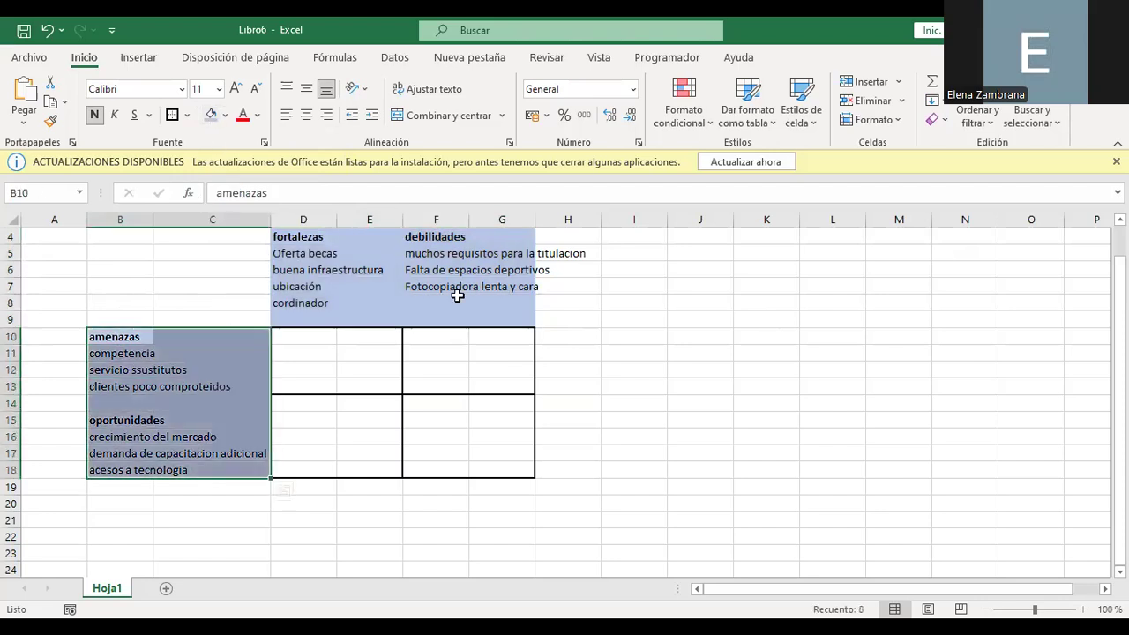
{"action": "left_click", "coordinate": [765, 418]}
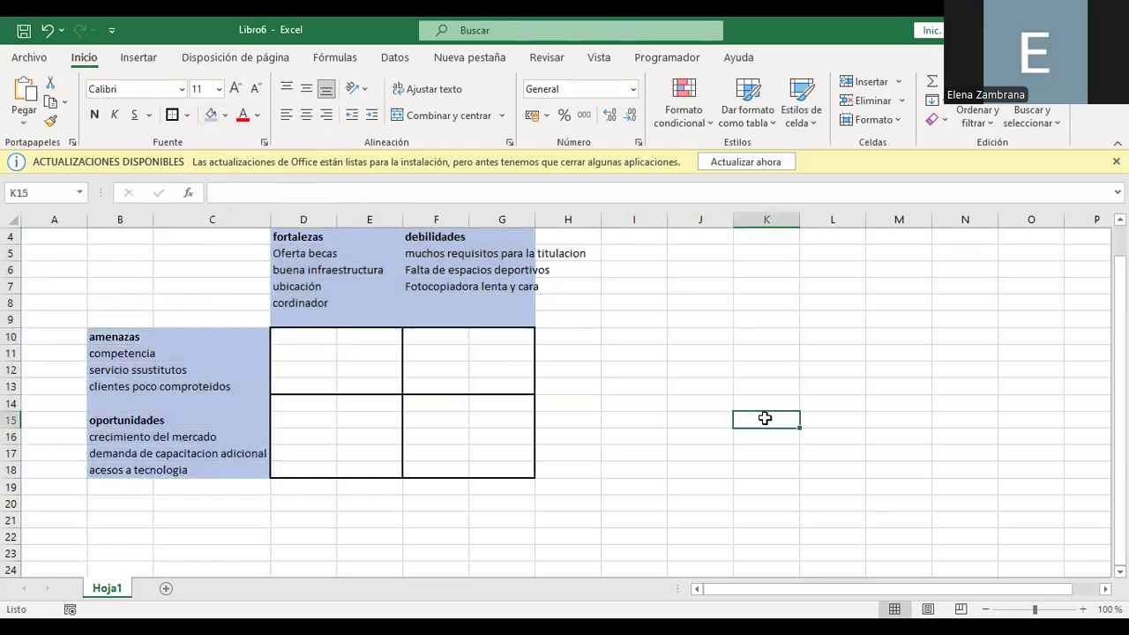
- Fill the bordered four-quadrant block D10:G18 with light gold
{"action": "left_click_drag", "start_coordinate": [294, 335], "coordinate": [475, 475]}
{"action": "left_click", "coordinate": [225, 116]}
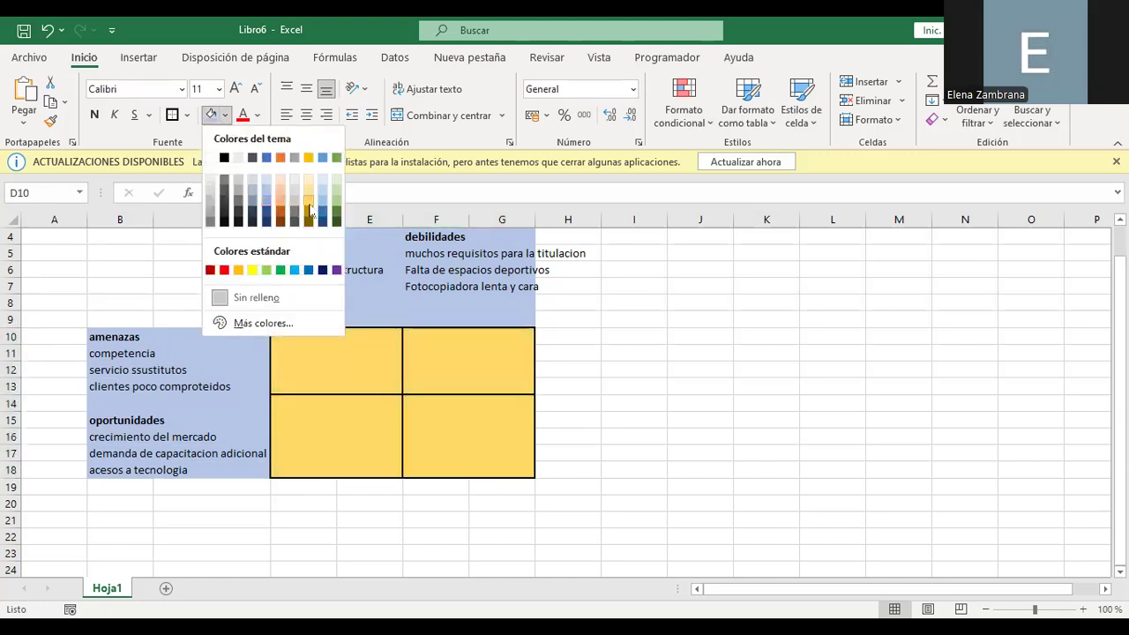
{"action": "left_click", "coordinate": [311, 208]}
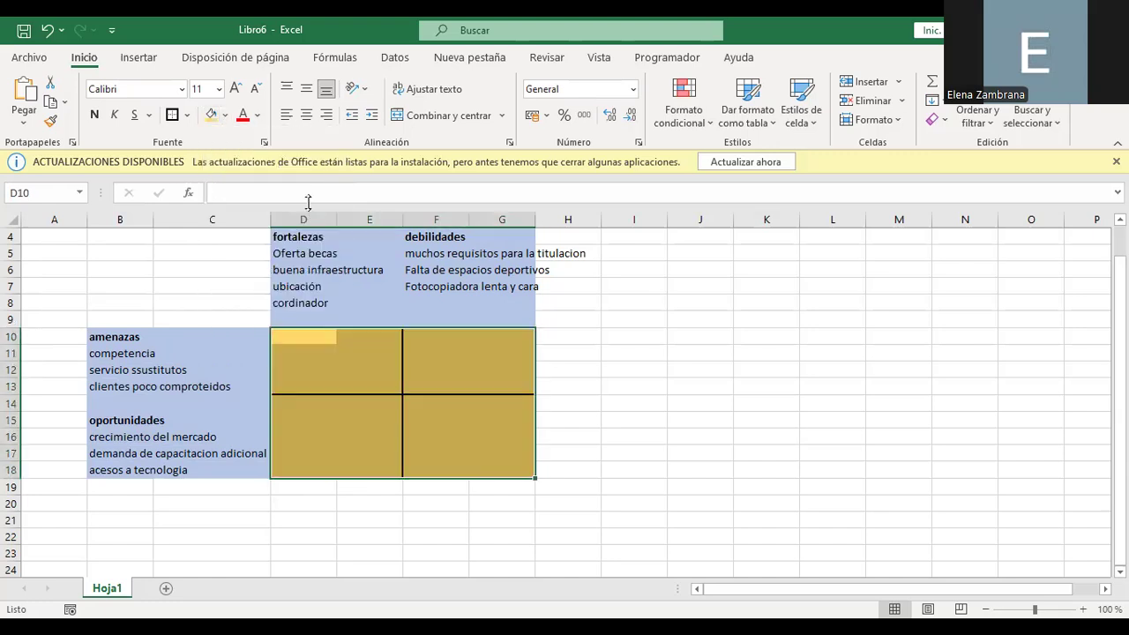
- Create a gold legend cell in J5 containing the text "futuro"
{"action": "left_click", "coordinate": [674, 256]}
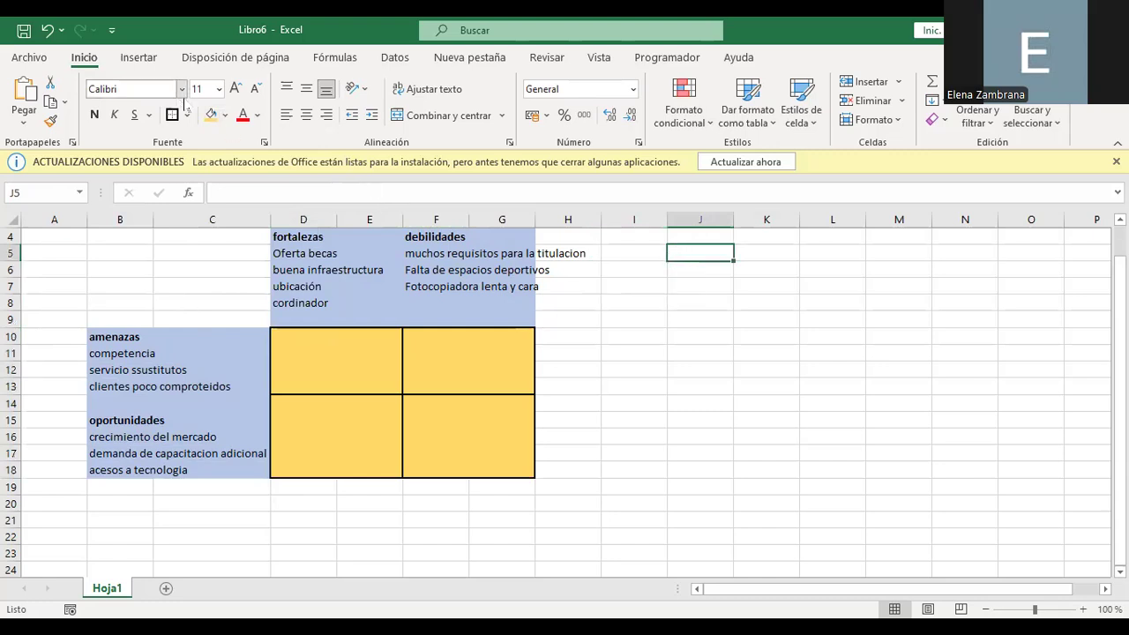
{"action": "left_click", "coordinate": [211, 115]}
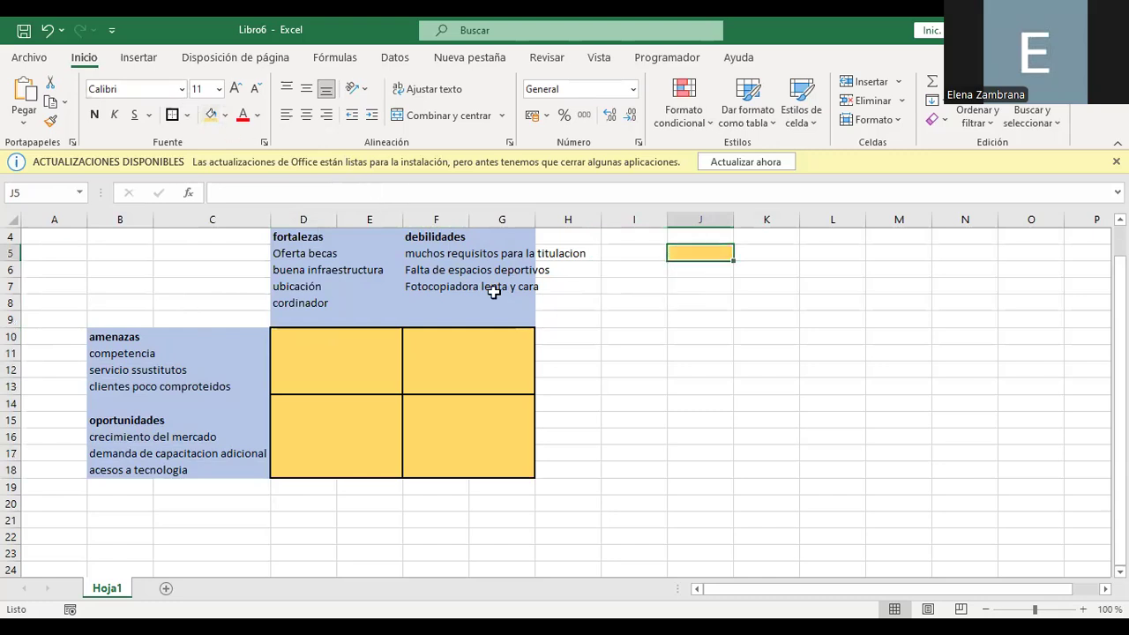
{"action": "type", "text": "futuro"}
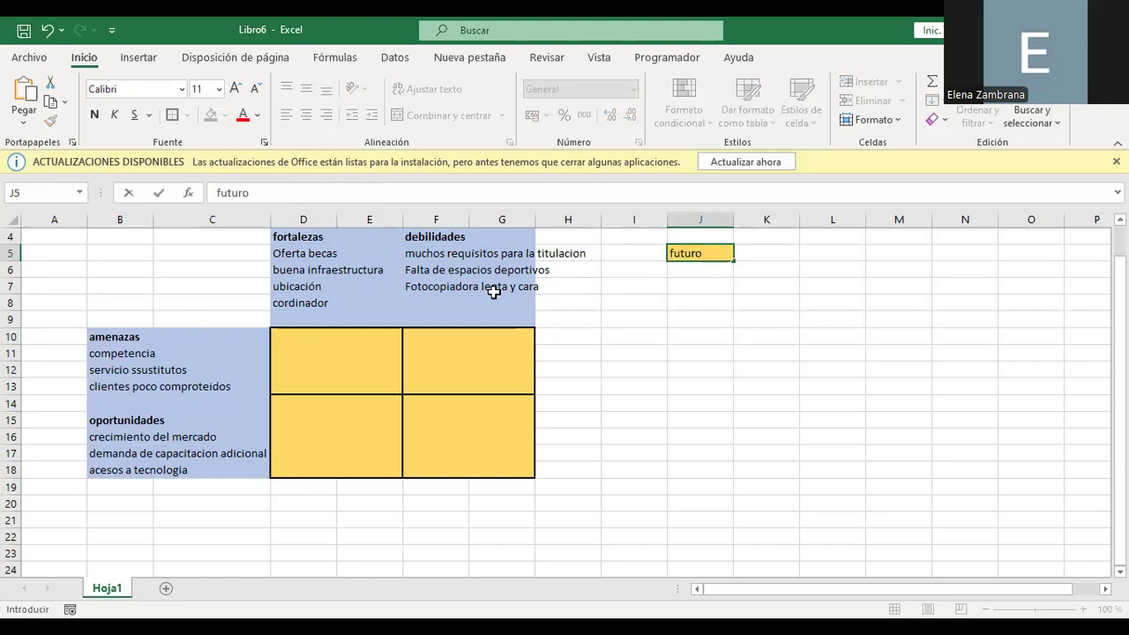
{"action": "key", "text": "Return"}
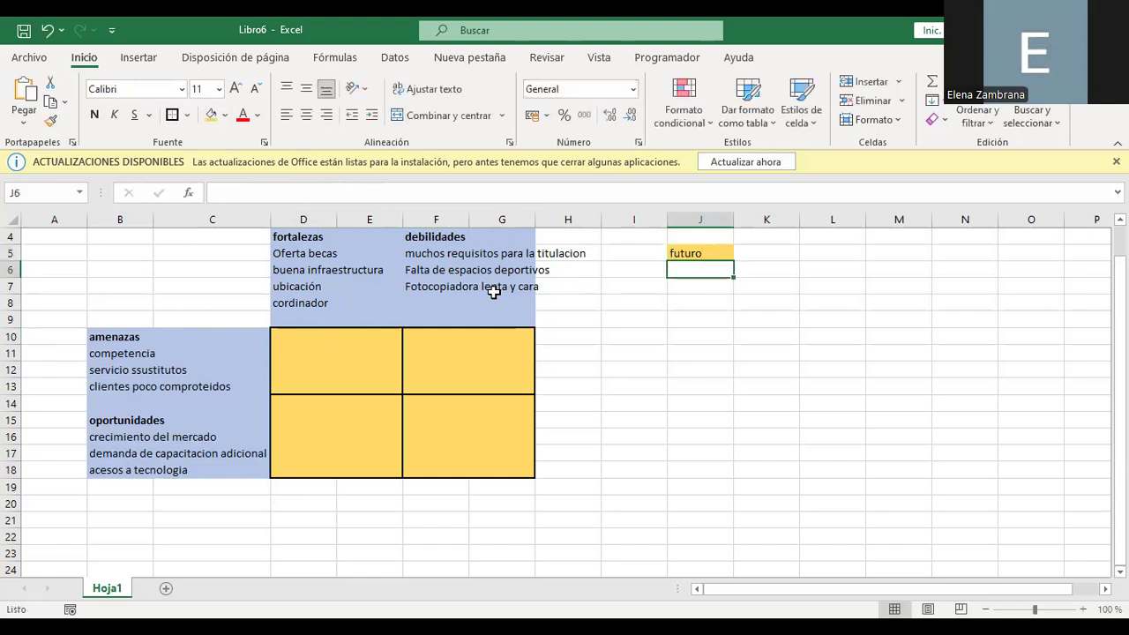
- Enter "pasado" in J6 and fill that legend cell with medium blue
{"action": "type", "text": "pasado"}
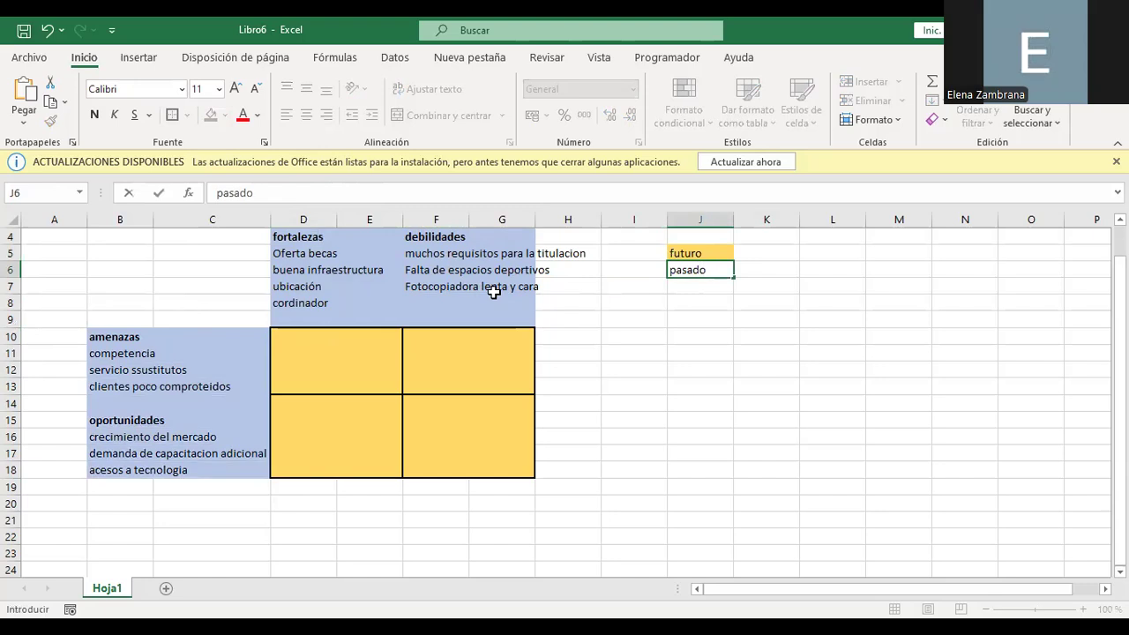
{"action": "key", "text": "Return"}
{"action": "key", "text": "Up"}
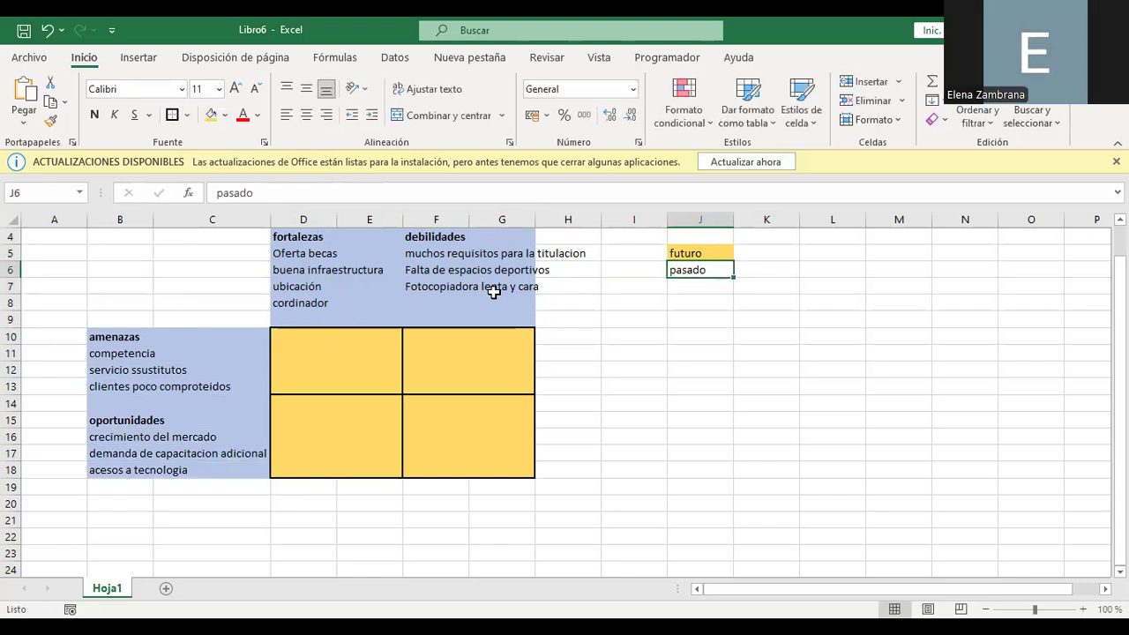
{"action": "left_click", "coordinate": [225, 115]}
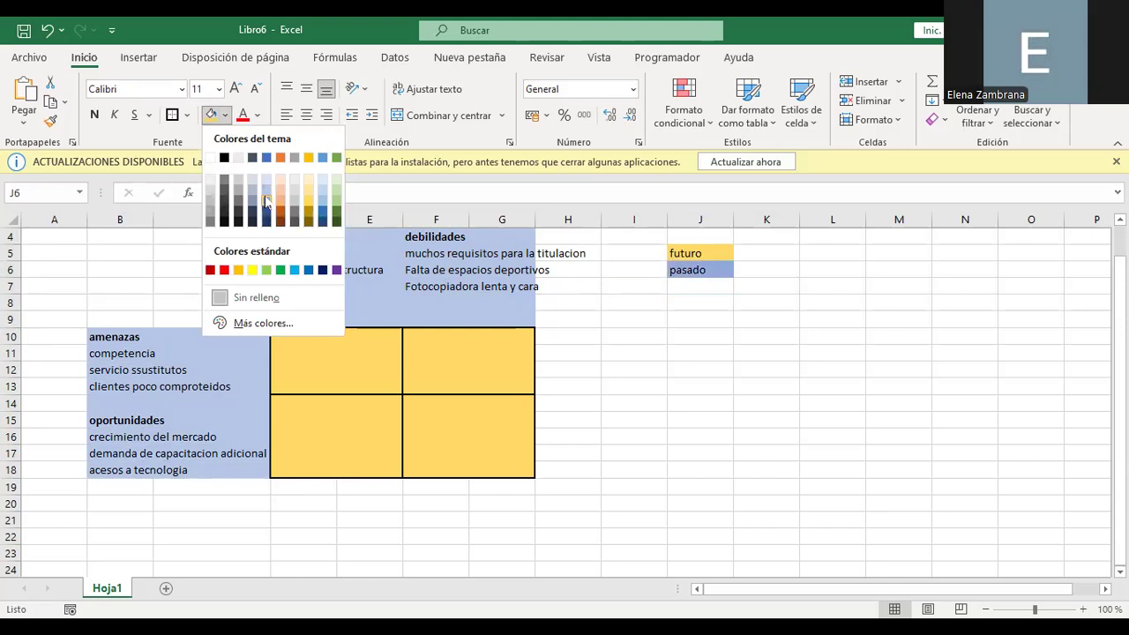
{"action": "left_click", "coordinate": [267, 201]}
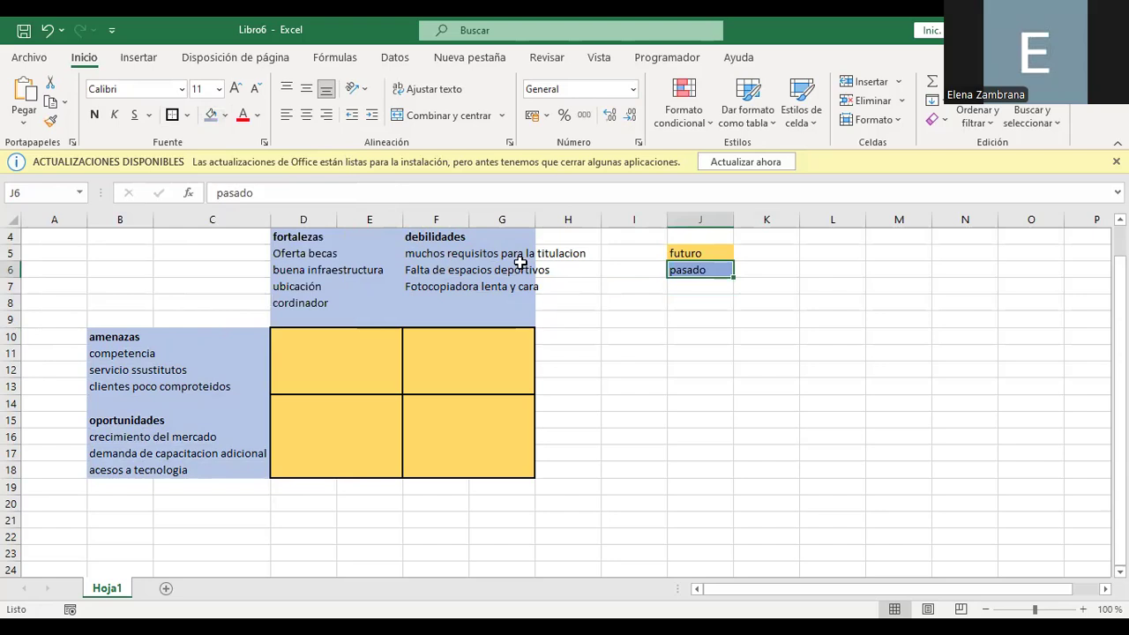
{"action": "left_click", "coordinate": [683, 252]}
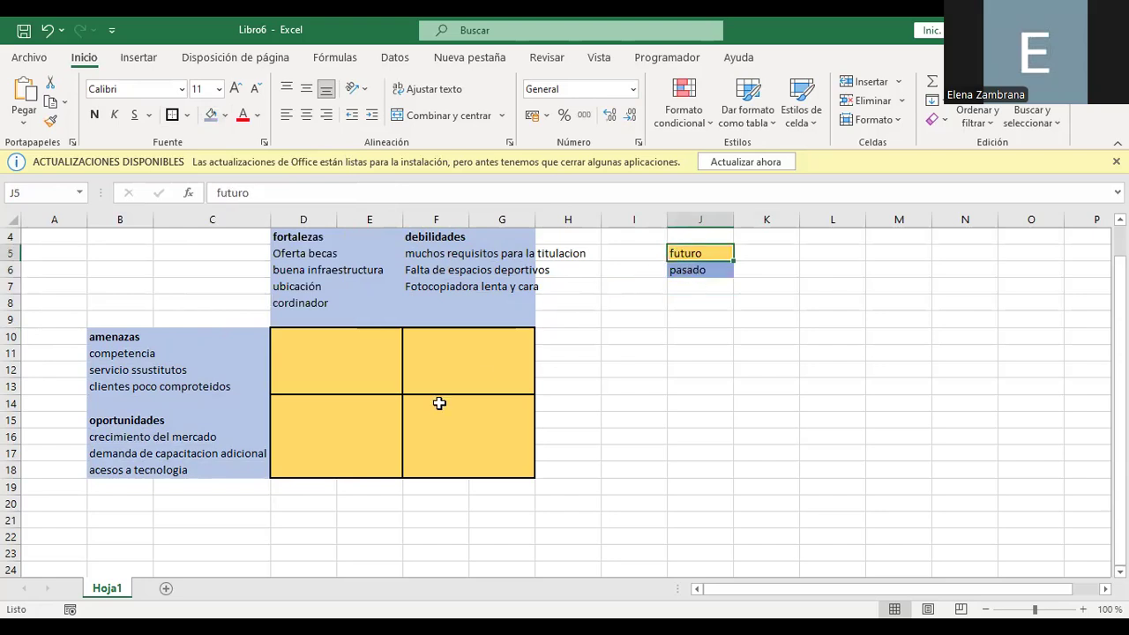
- Label the two upper quadrants with "fa" in D10 and "da" in F10
{"action": "left_click", "coordinate": [328, 356]}
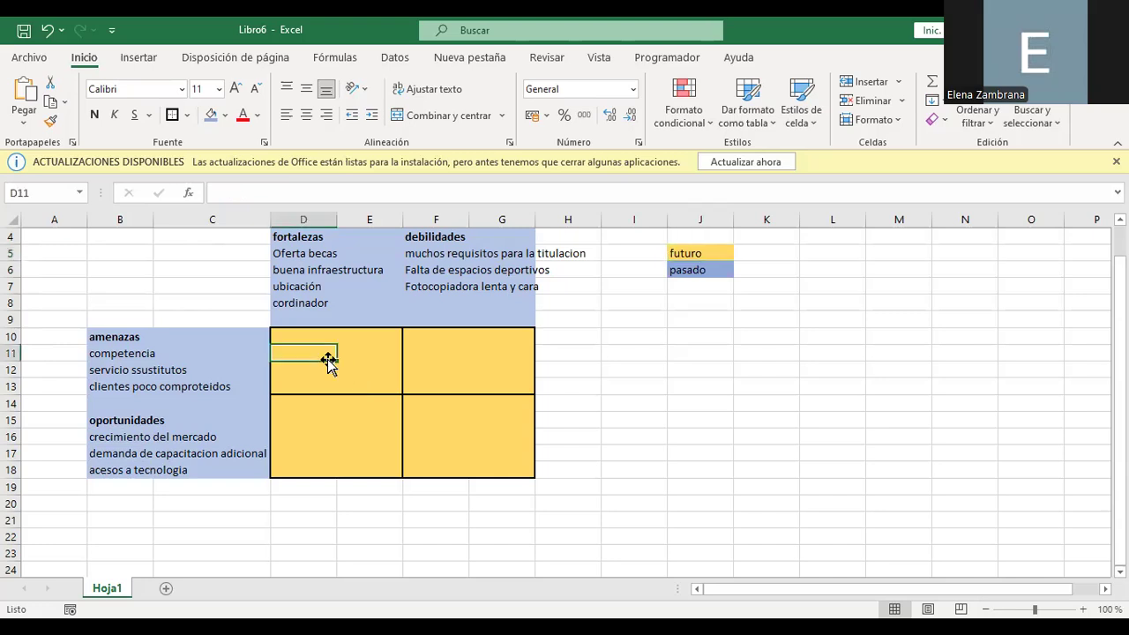
{"action": "key", "text": "Up"}
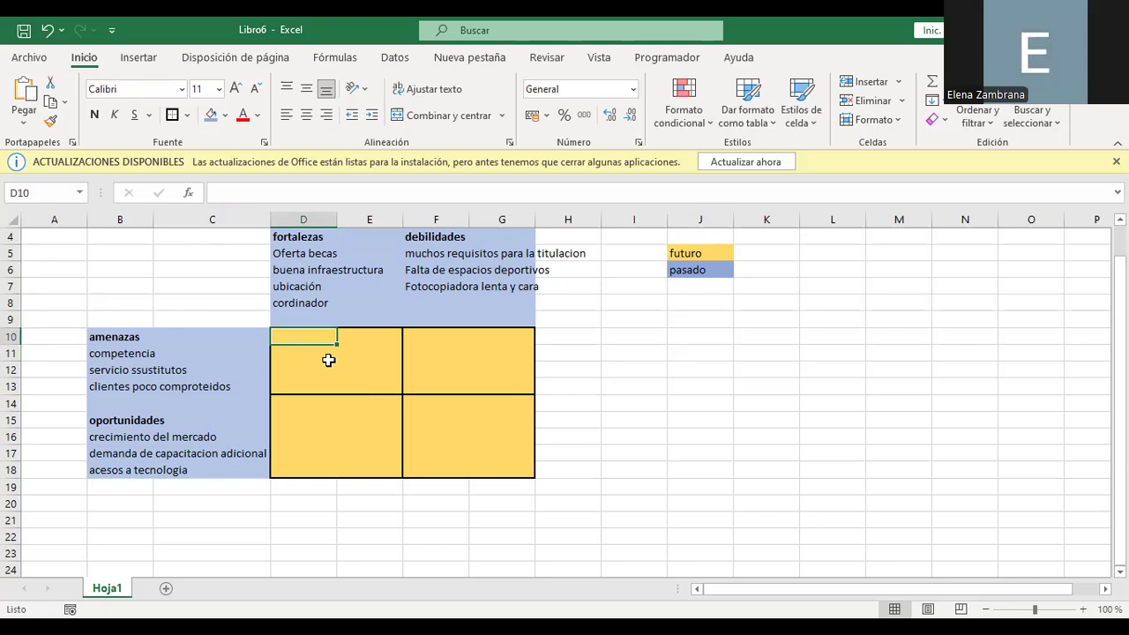
{"action": "type", "text": "fa"}
{"action": "key", "text": "Tab"}
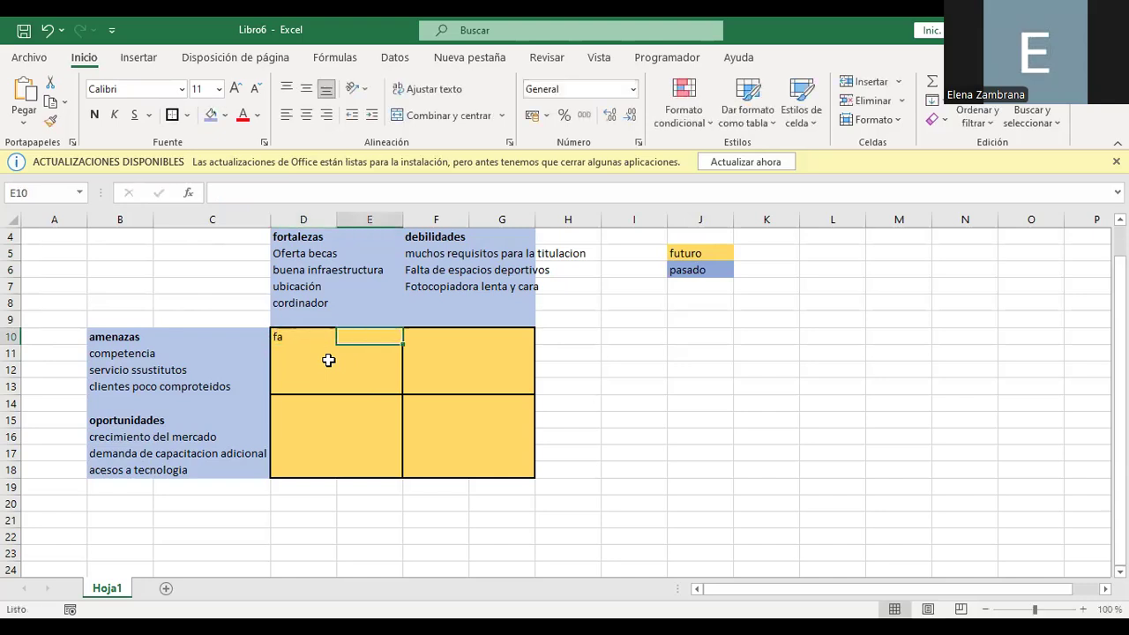
{"action": "key", "text": "Tab"}
{"action": "type", "text": "da"}
- Label the two lower quadrants with "fo" in D14 and "do" in F14
{"action": "key", "text": "Down"}
{"action": "key", "text": "Down"}
{"action": "key", "text": "Down"}
{"action": "key", "text": "Down"}
{"action": "key", "text": "Left"}
{"action": "key", "text": "Left"}
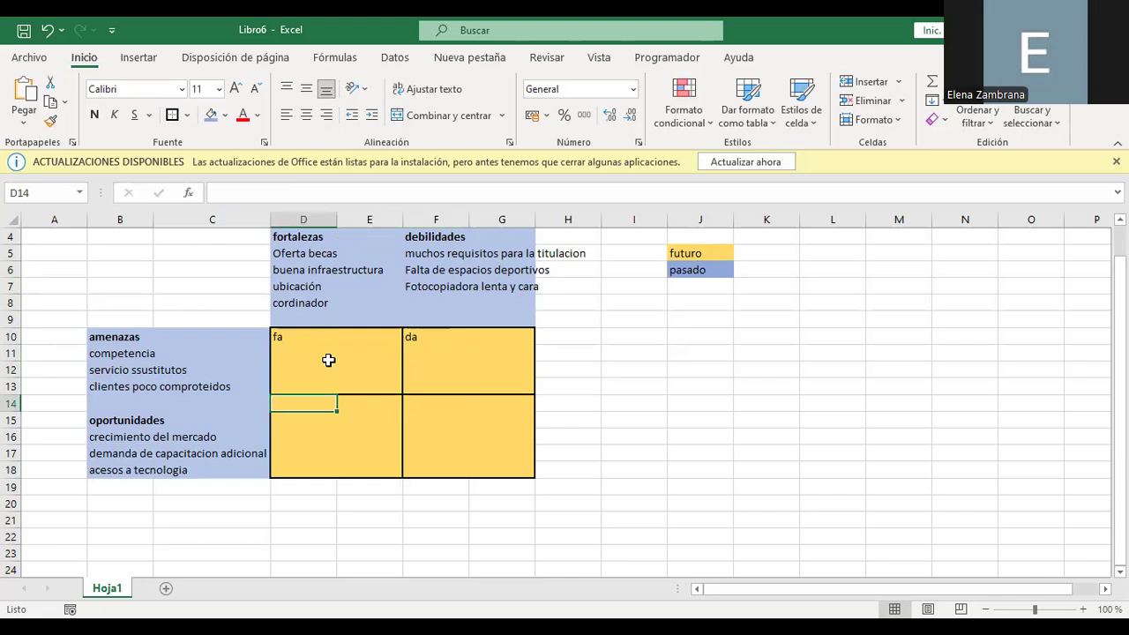
{"action": "type", "text": "fo"}
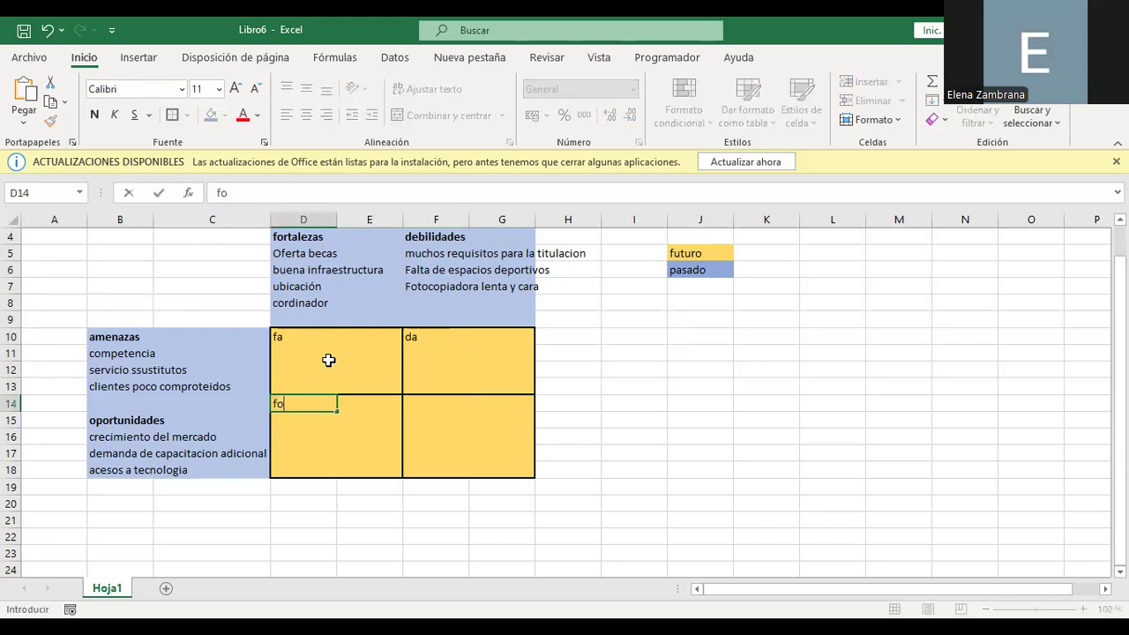
{"action": "key", "text": "Tab"}
{"action": "key", "text": "Tab"}
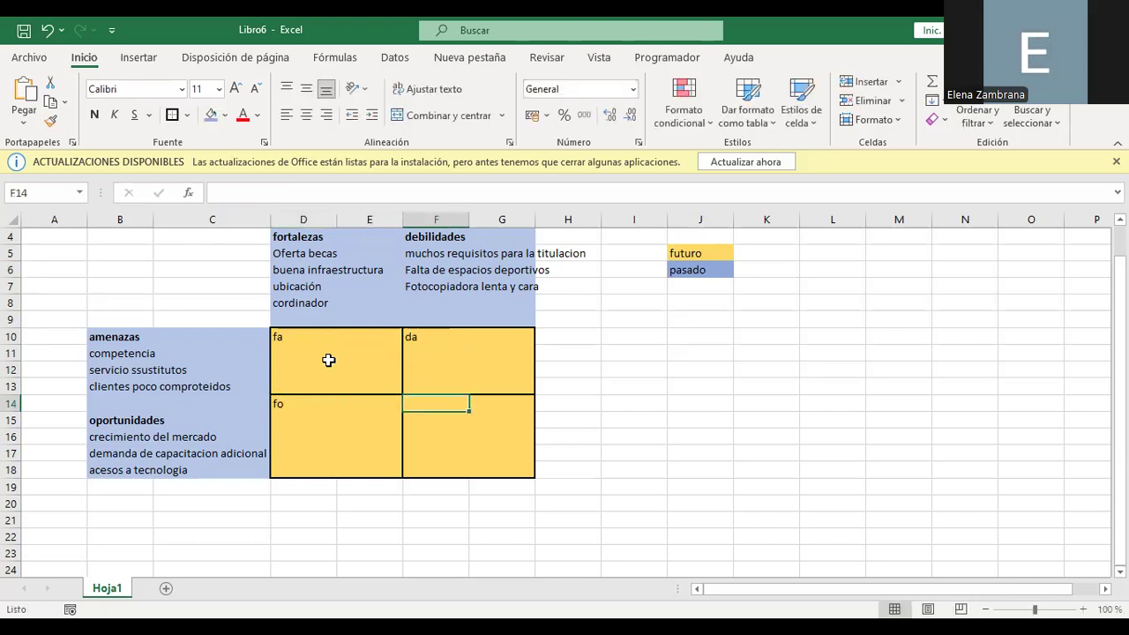
{"action": "type", "text": "do"}
{"action": "key", "text": "Return"}
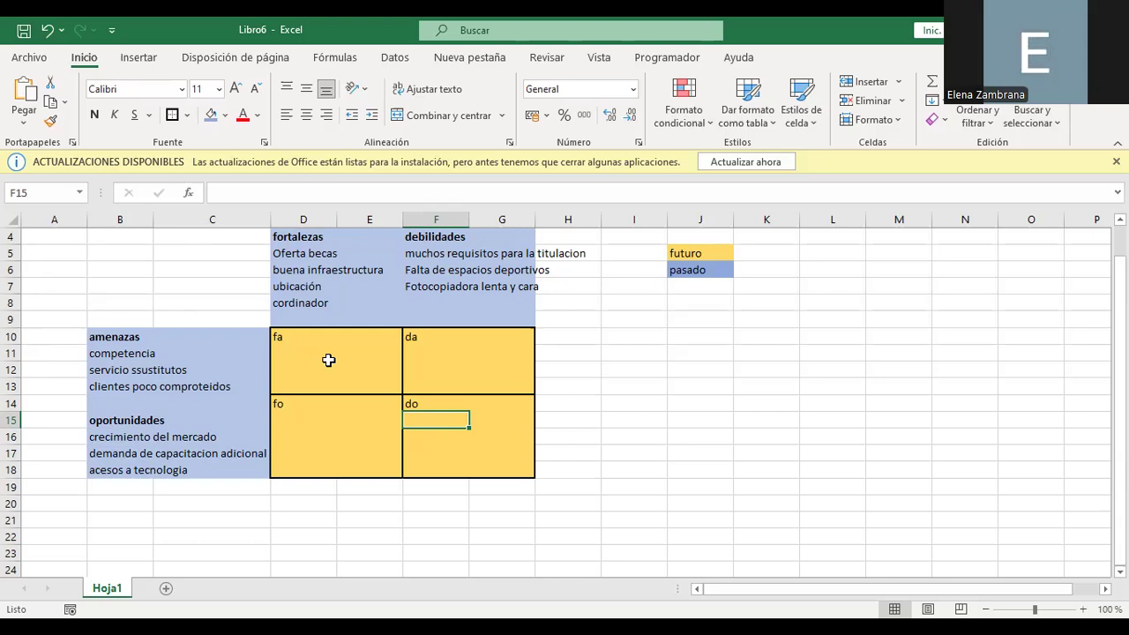
- Review the listed fortalezas and the first amenaza to find a strategy for the fa quadrant
{"action": "key", "text": "Up"}
{"action": "key", "text": "Up"}
{"action": "key", "text": "Up"}
{"action": "key", "text": "Up"}
{"action": "key", "text": "Up"}
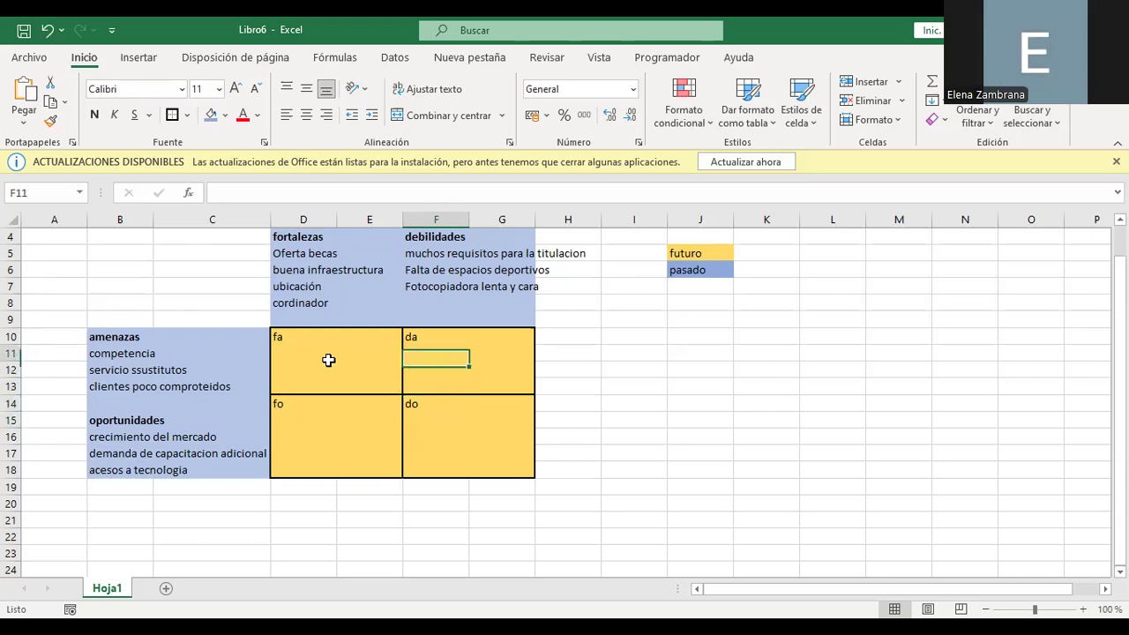
{"action": "key", "text": "Left"}
{"action": "key", "text": "Down"}
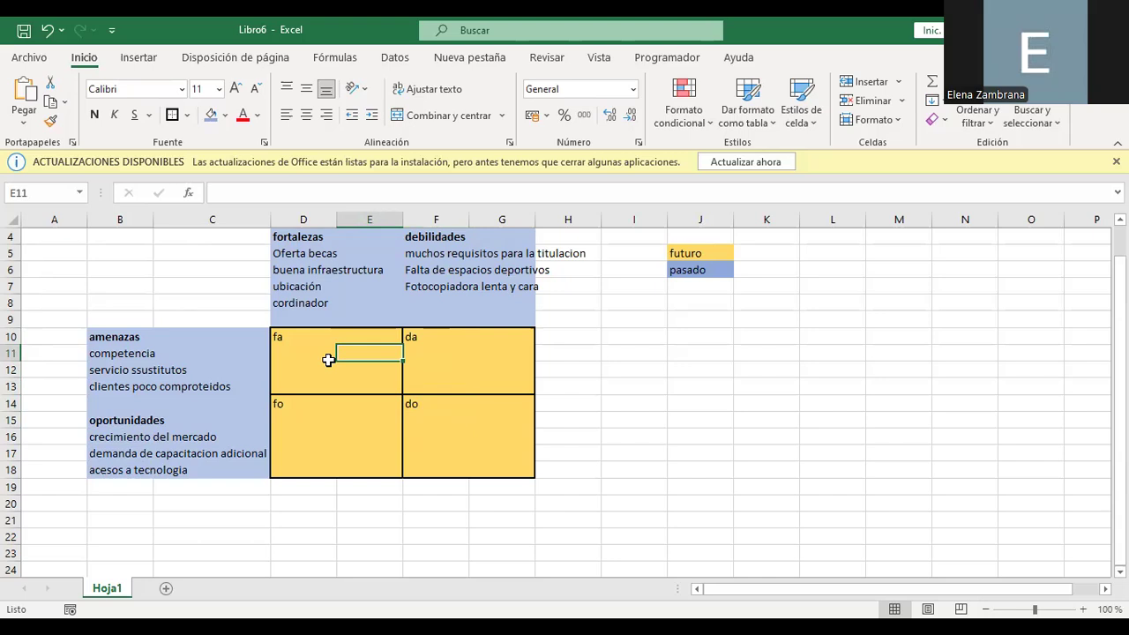
{"action": "key", "text": "Up"}
{"action": "key", "text": "Up"}
{"action": "key", "text": "Up"}
{"action": "key", "text": "Up"}
{"action": "key", "text": "Up"}
{"action": "key", "text": "Up"}
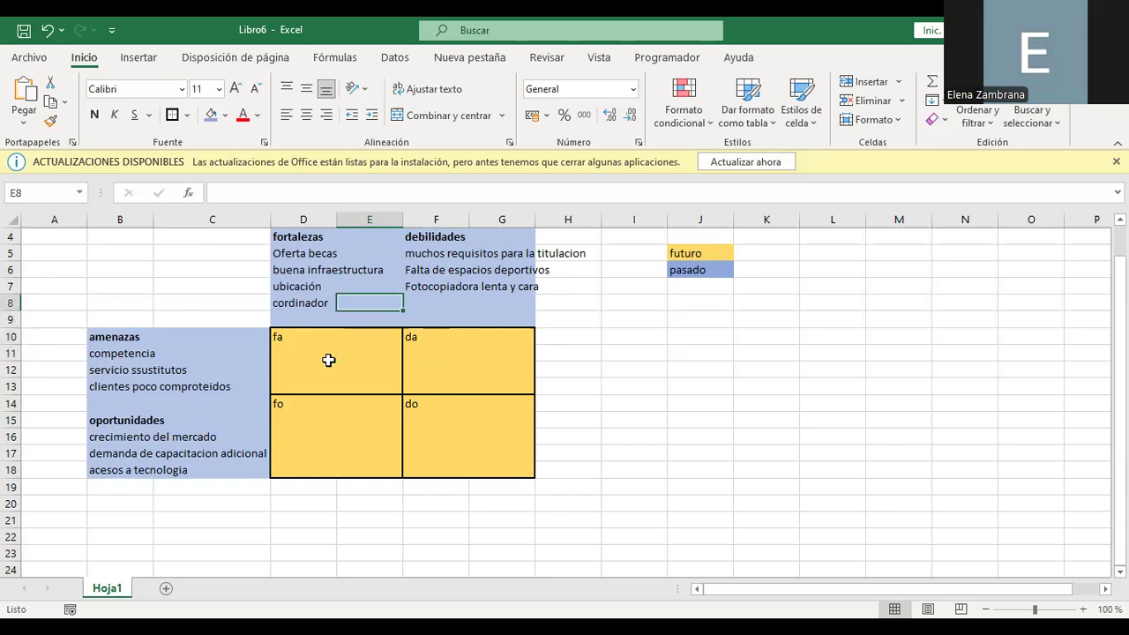
{"action": "key", "text": "Left"}
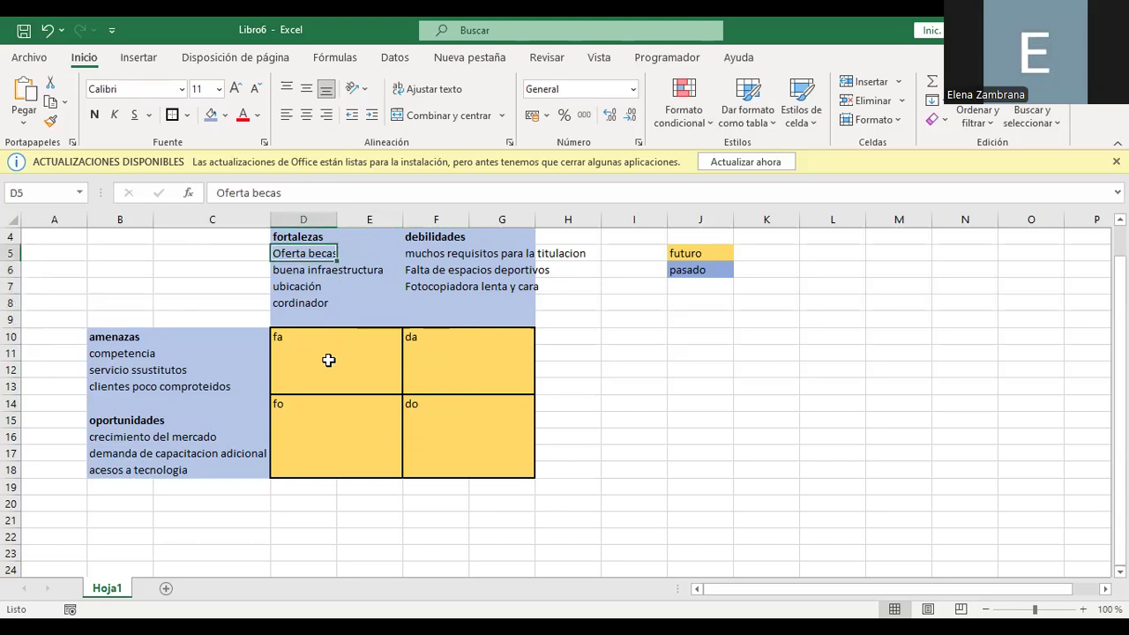
{"action": "key", "text": "Down"}
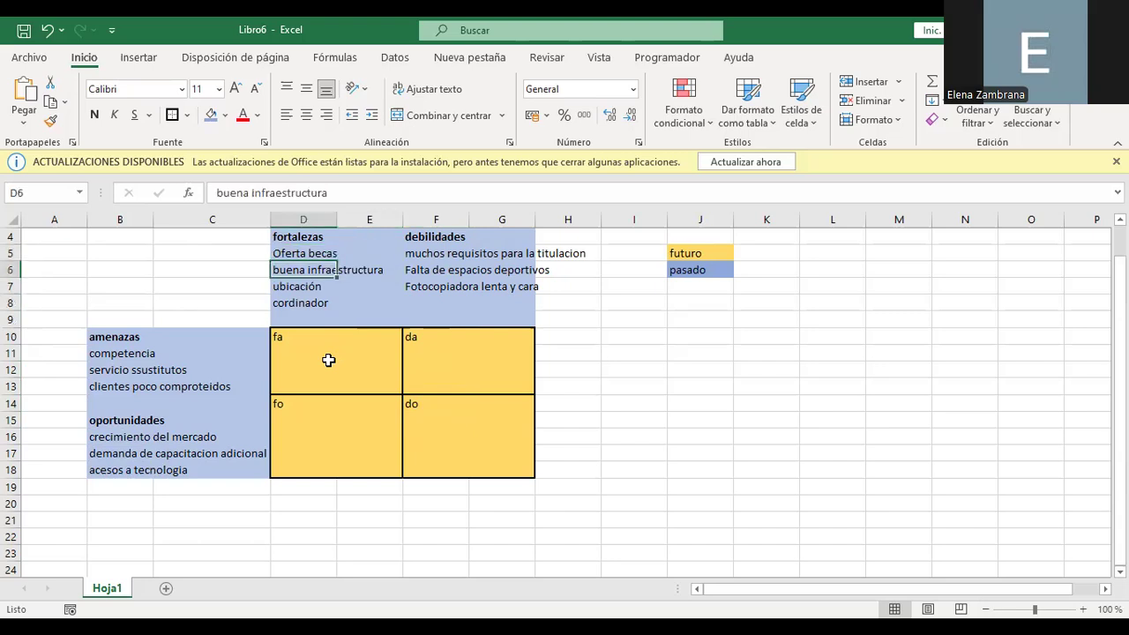
{"action": "key", "text": "Down"}
{"action": "key", "text": "Down"}
{"action": "key", "text": "Down"}
{"action": "key", "text": "Down"}
{"action": "key", "text": "Down"}
{"action": "key", "text": "Left"}
{"action": "key", "text": "Left"}
- Enter the strategy "promocion agresivva en cbba" in D11, under the fa label
{"action": "key", "text": "Right"}
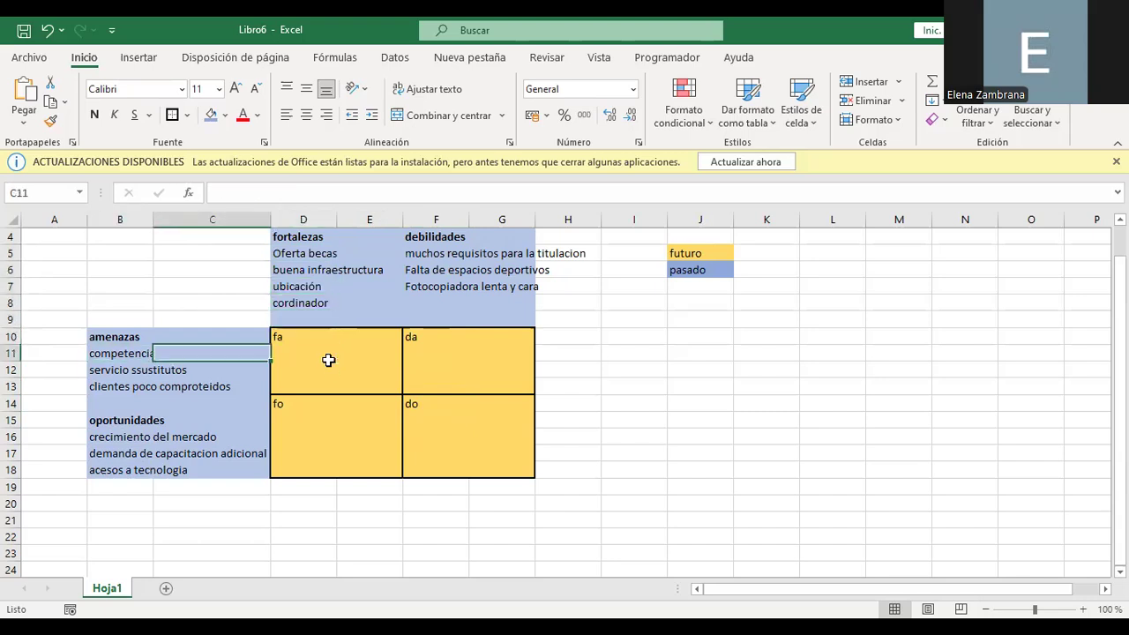
{"action": "key", "text": "Right"}
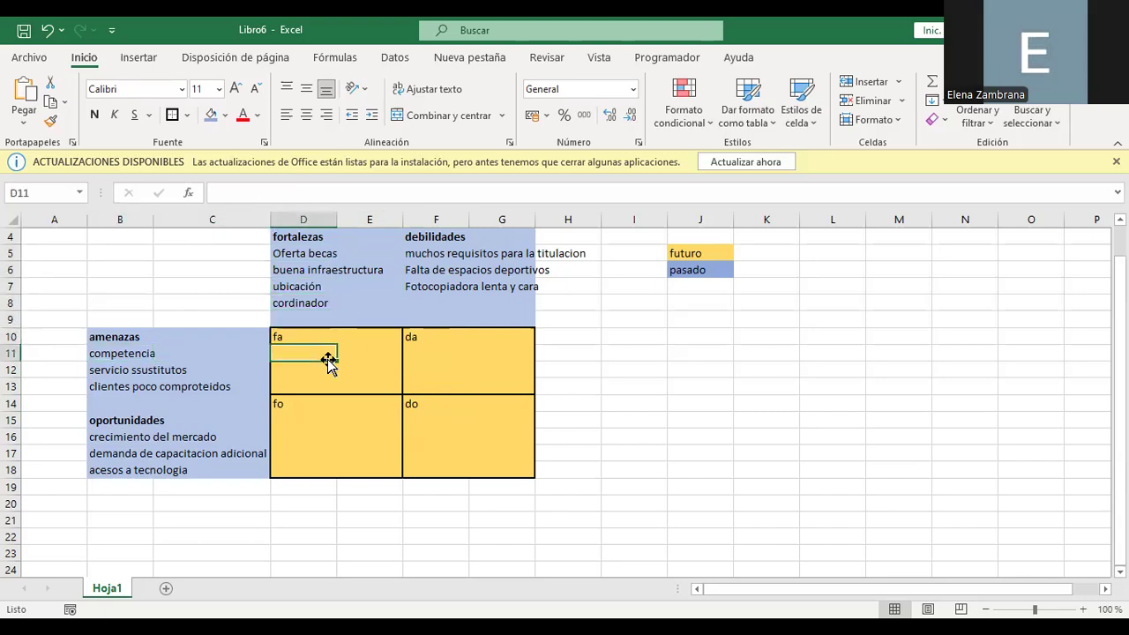
{"action": "type", "text": "promo"}
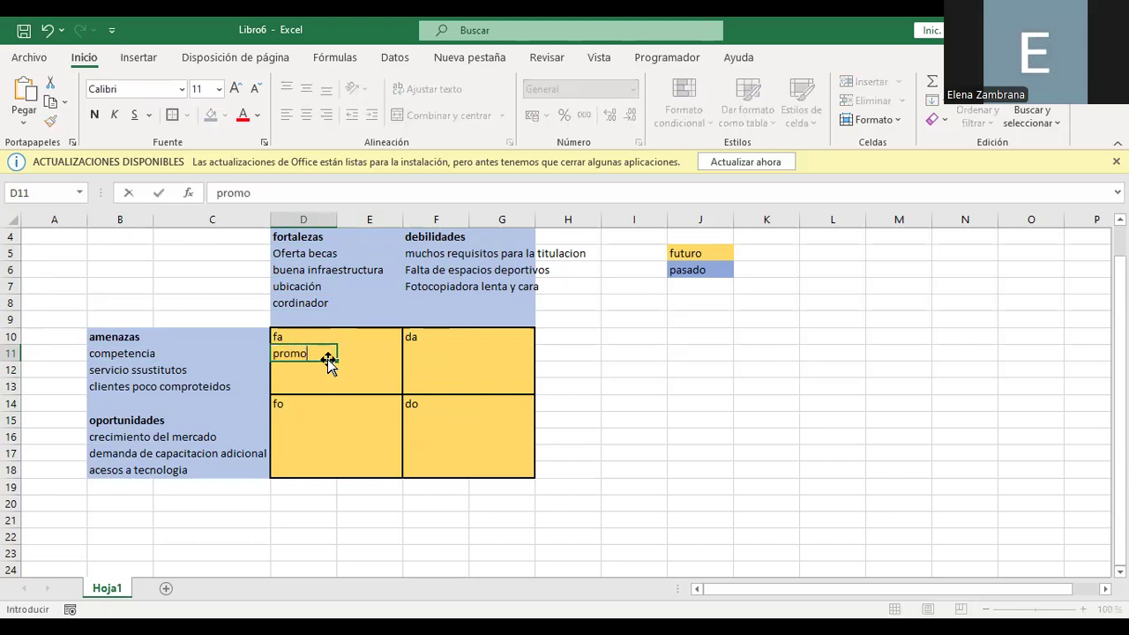
{"action": "type", "text": "cion agresivva en"}
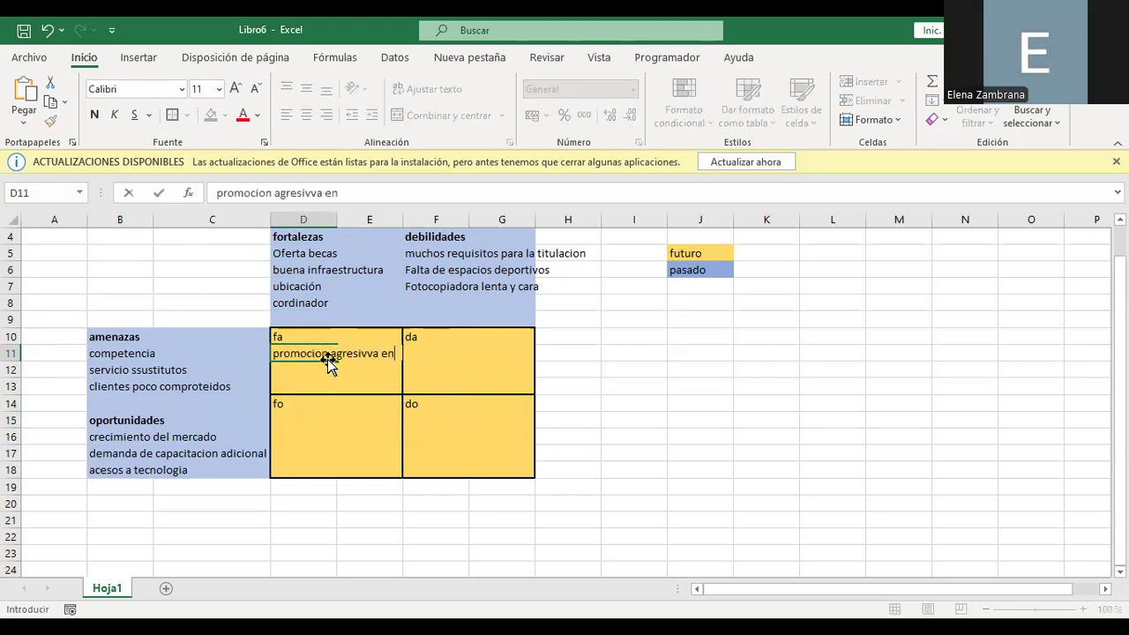
{"action": "type", "text": " cbba"}
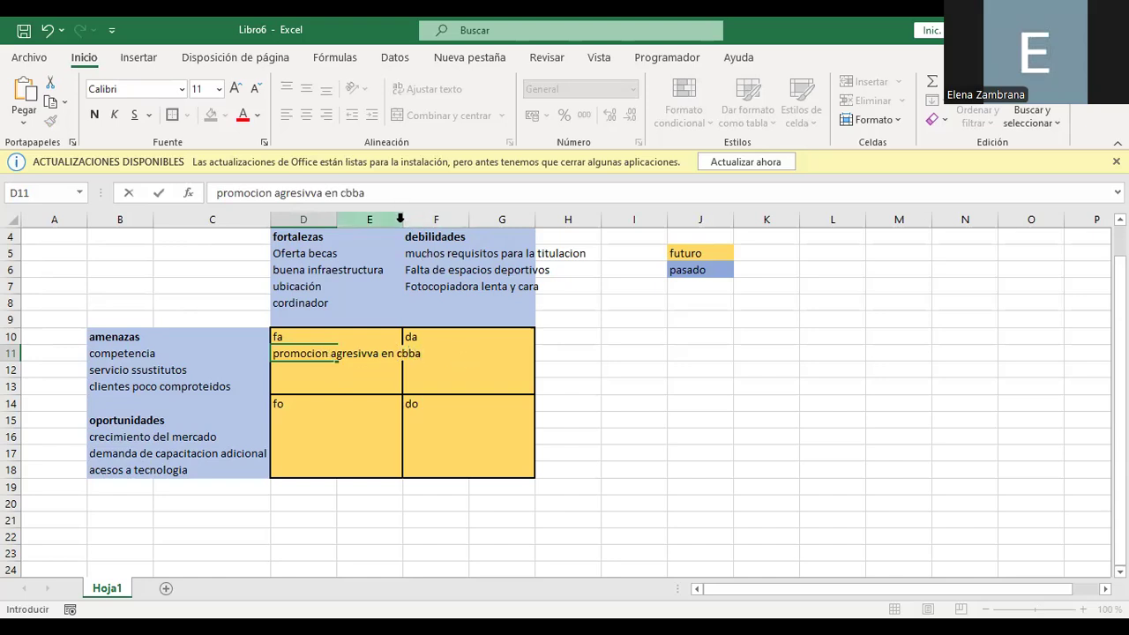
{"action": "left_click", "coordinate": [683, 368]}
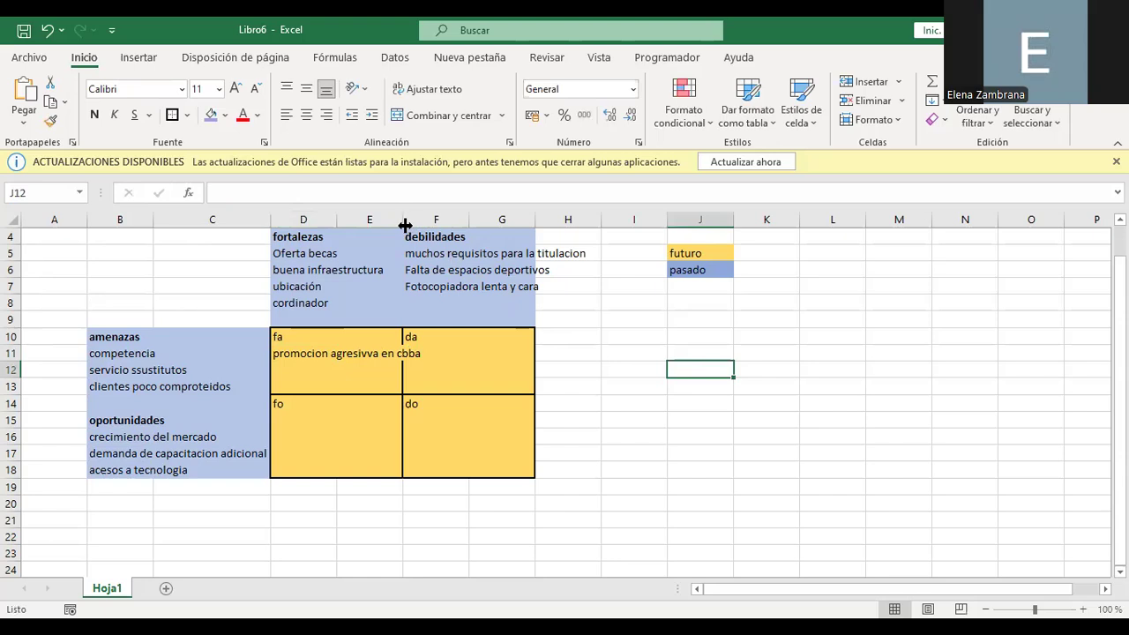
- Widen column E to fit the fa strategy text and copy the strategy from D11 to D22 below the matrix
{"action": "left_click_drag", "start_coordinate": [458, 226], "coordinate": [457, 226]}
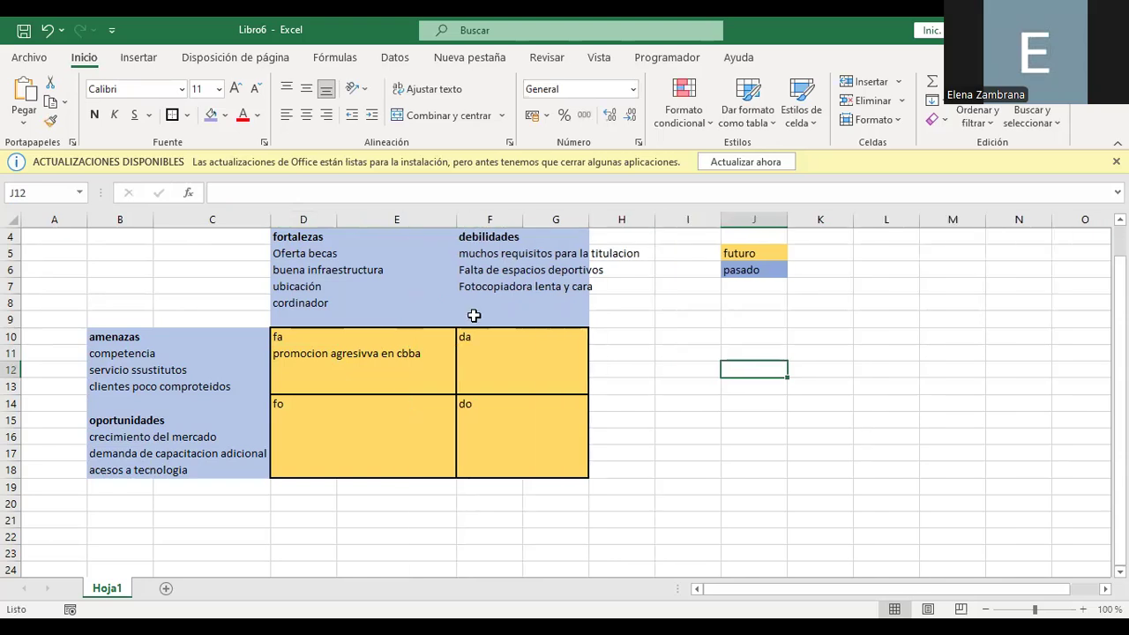
{"action": "left_click", "coordinate": [387, 354]}
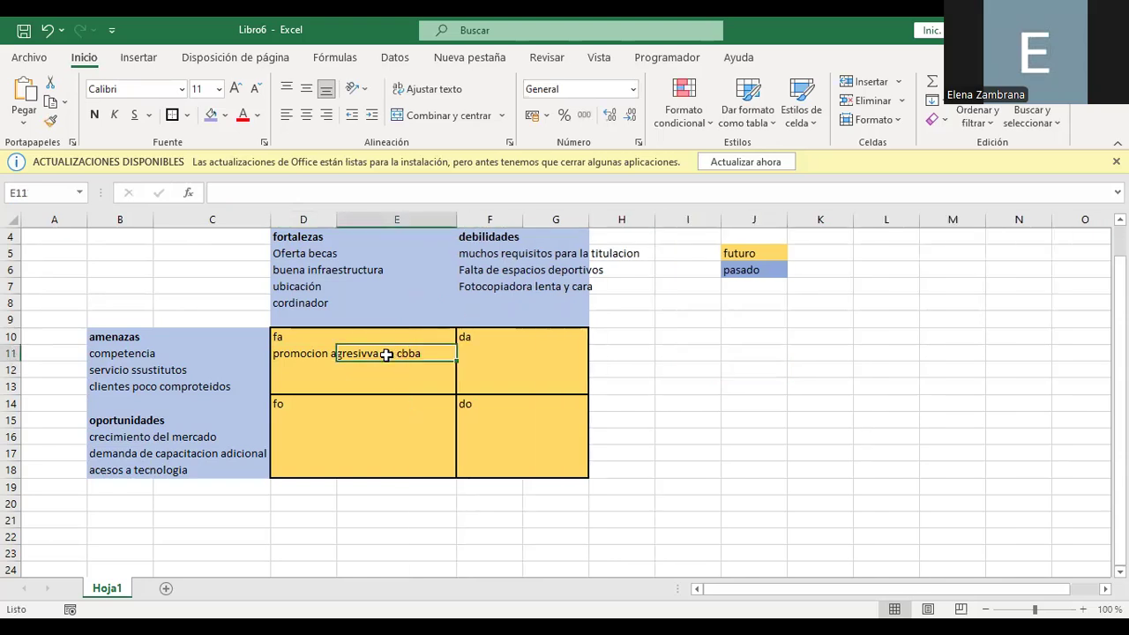
{"action": "left_click", "coordinate": [307, 356]}
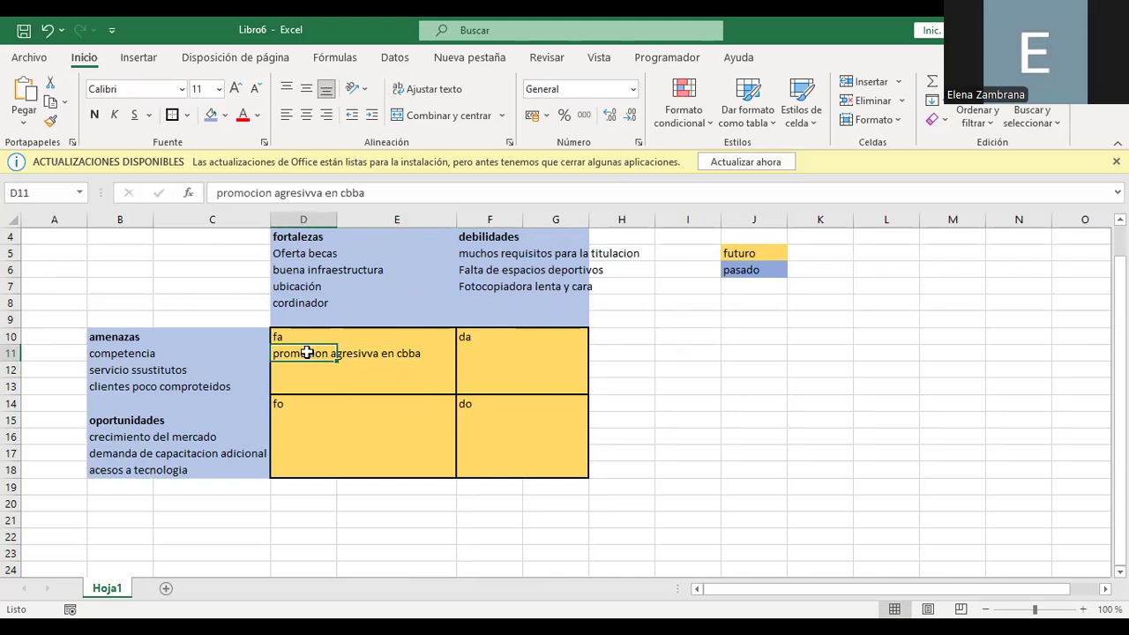
{"action": "key", "text": "ctrl+c"}
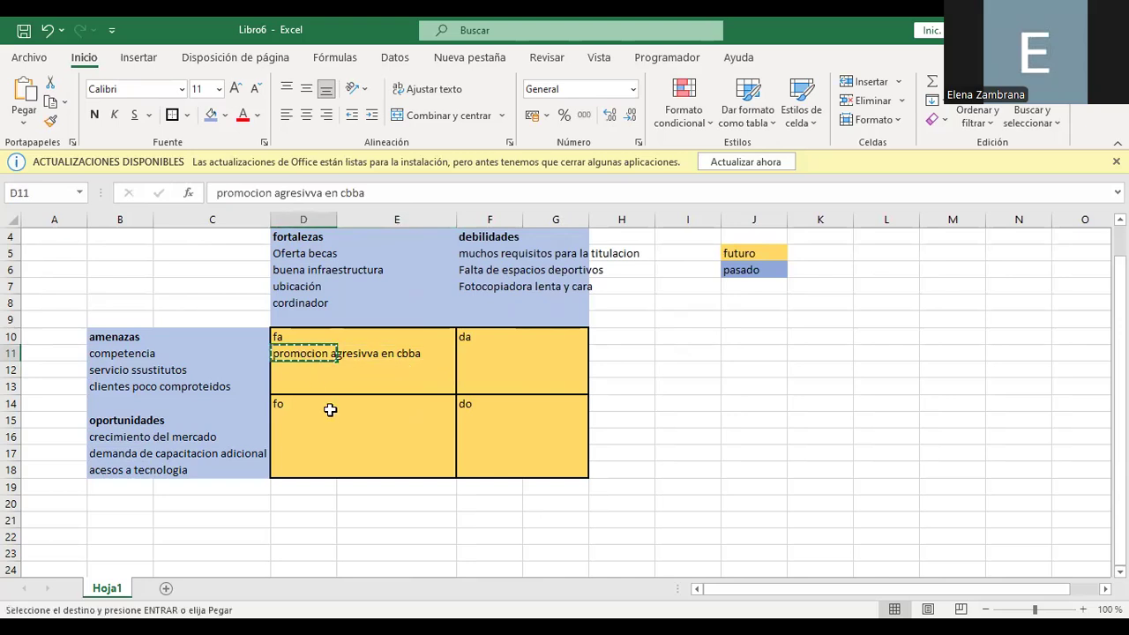
{"action": "left_click", "coordinate": [312, 535]}
{"action": "key", "text": "ctrl+v"}
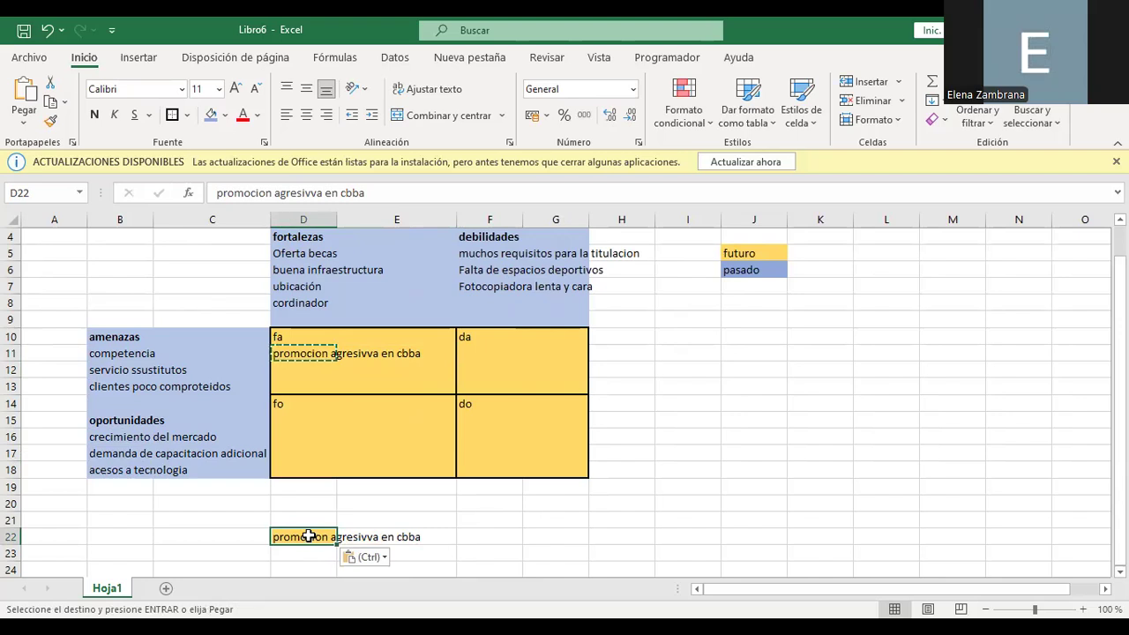
- Enter the heading "procesos" in K9, beside the matrix and below the futuro/pasado legend
{"action": "left_click", "coordinate": [467, 535]}
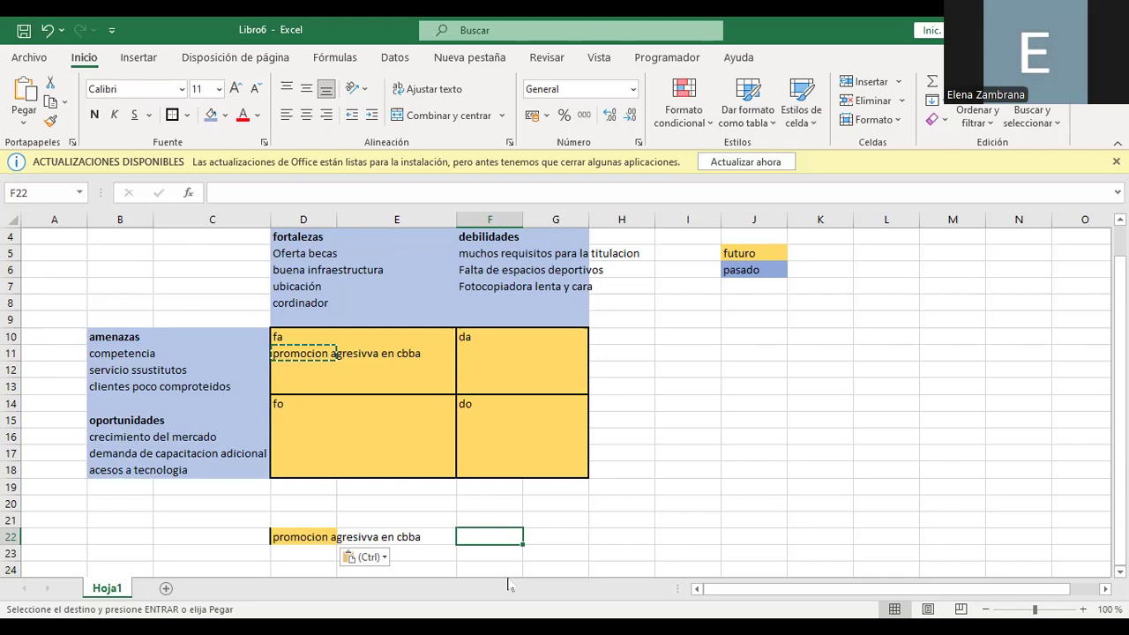
{"action": "key", "text": "Right"}
{"action": "key", "text": "Right"}
{"action": "key", "text": "Right"}
{"action": "key", "text": "Right"}
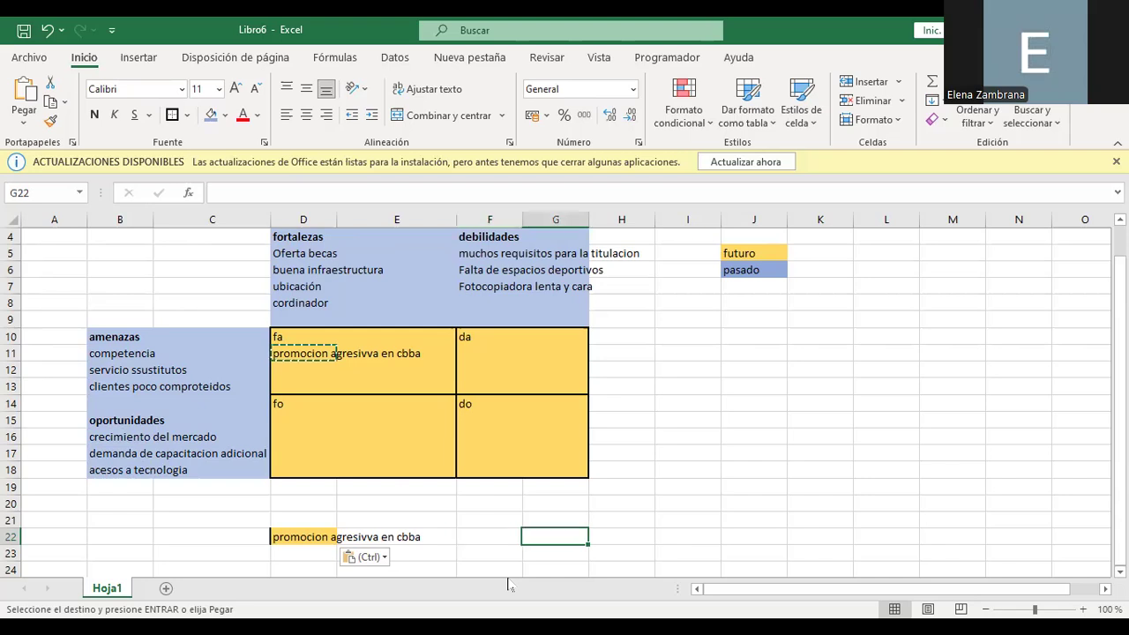
{"action": "key", "text": "Up"}
{"action": "key", "text": "Up"}
{"action": "key", "text": "Up"}
{"action": "key", "text": "Up"}
{"action": "key", "text": "Up"}
{"action": "key", "text": "Up"}
{"action": "key", "text": "Up"}
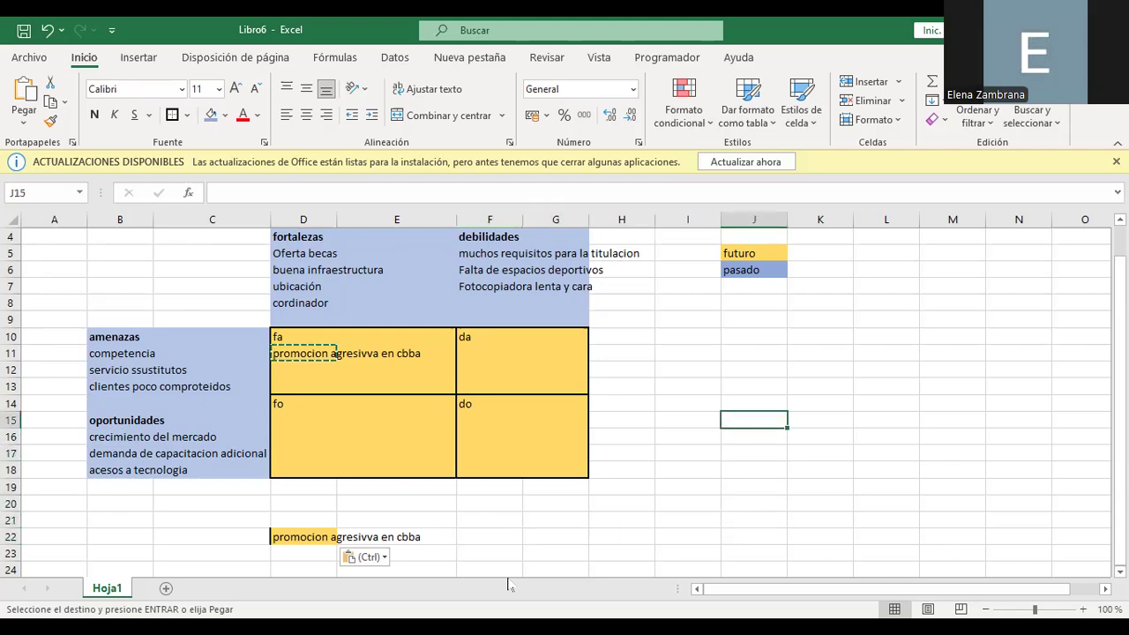
{"action": "key", "text": "Right"}
{"action": "key", "text": "Up"}
{"action": "key", "text": "Up"}
{"action": "key", "text": "Up"}
{"action": "key", "text": "Up"}
{"action": "key", "text": "Up"}
{"action": "key", "text": "Up"}
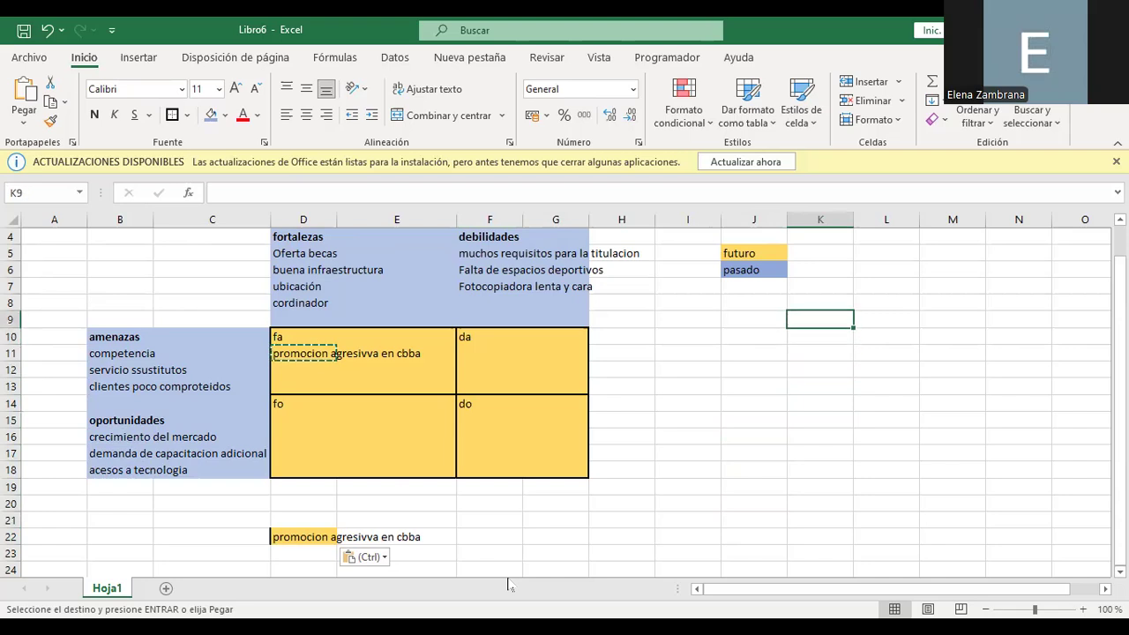
{"action": "type", "text": "pro"}
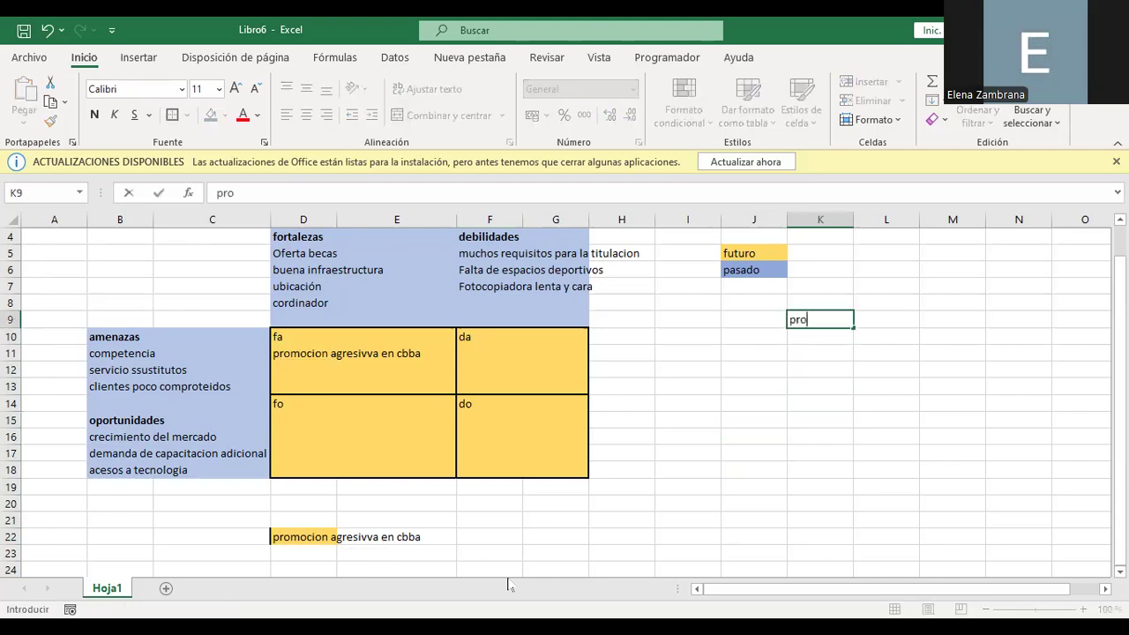
{"action": "type", "text": "cesos"}
{"action": "key", "text": "Return"}
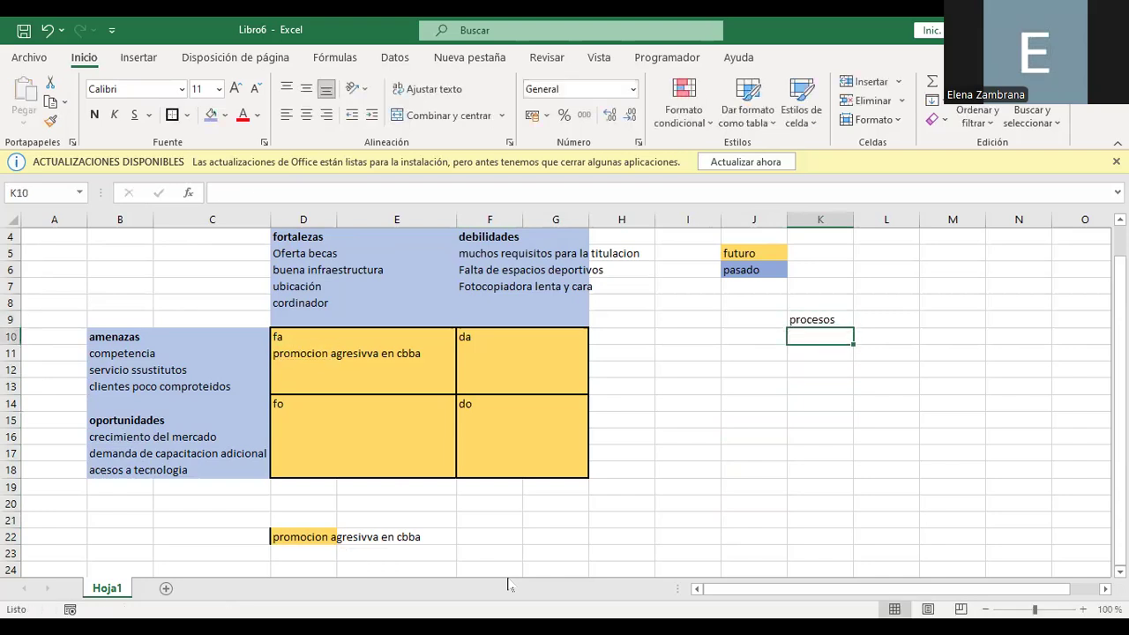
- Start the process list under the procesos heading with "promocion" in L10 and "reclutamiento" in L11
{"action": "key", "text": "Right"}
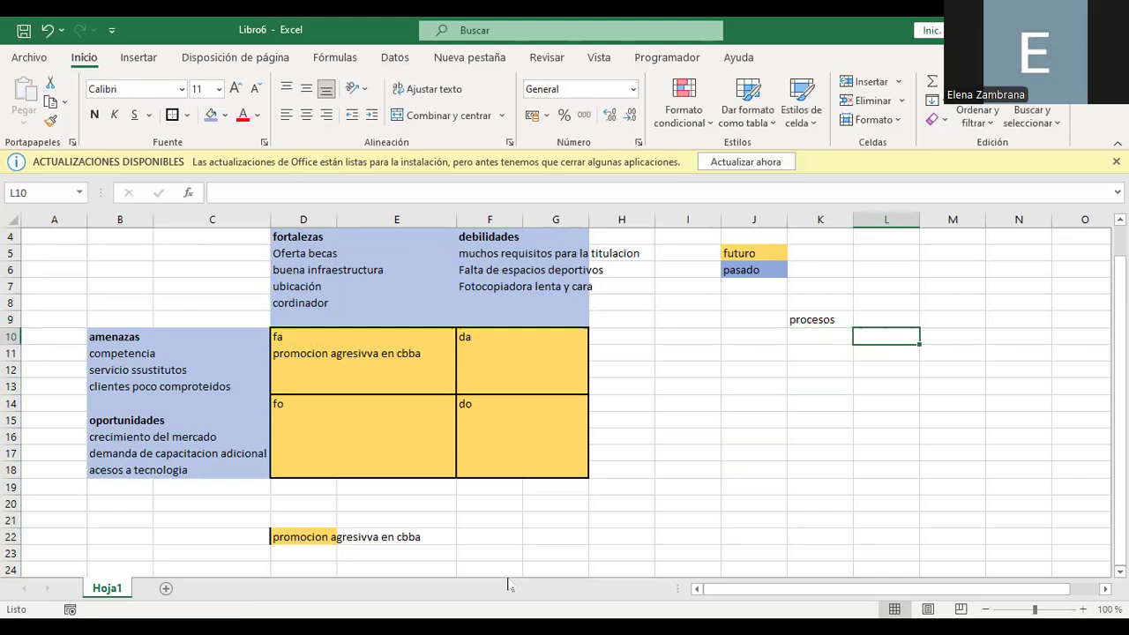
{"action": "type", "text": "promo"}
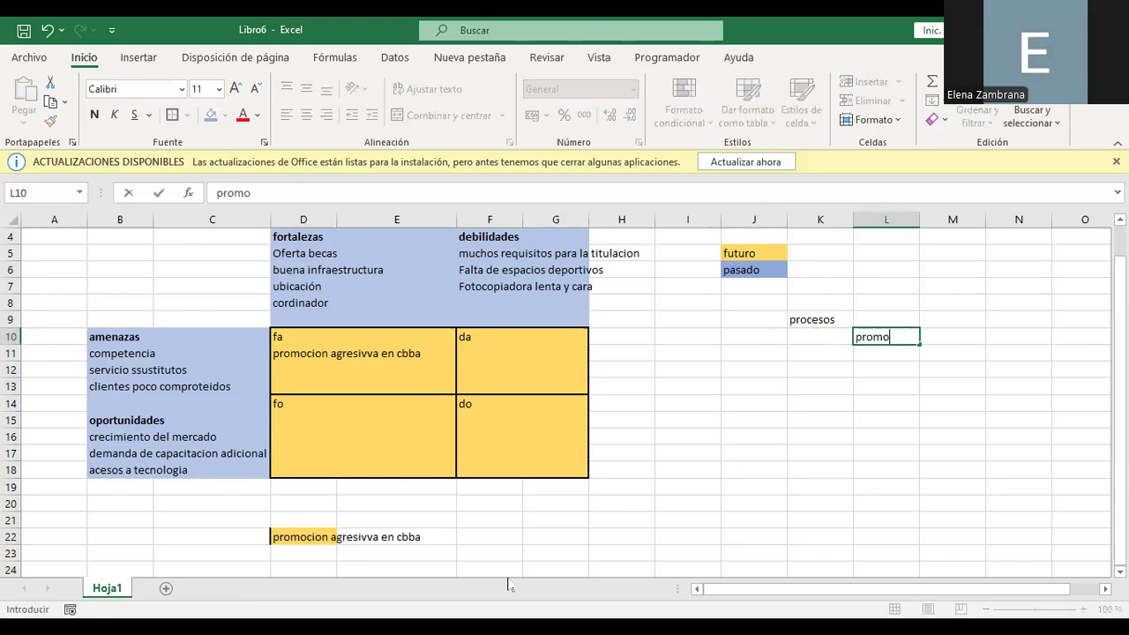
{"action": "type", "text": "cion"}
{"action": "key", "text": "Return"}
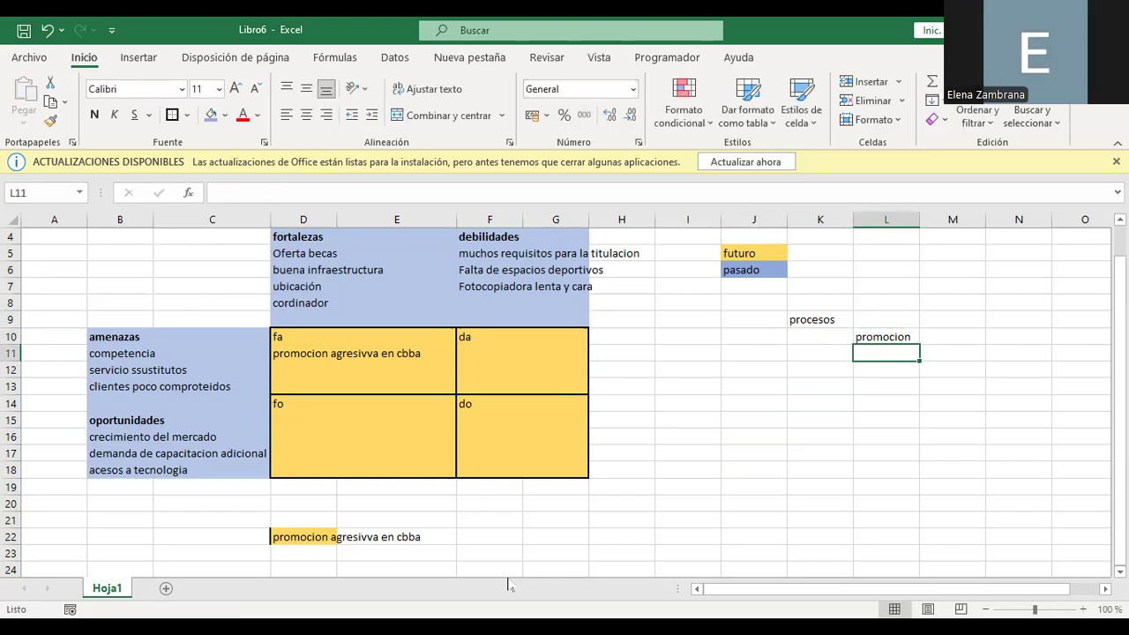
{"action": "type", "text": "recl"}
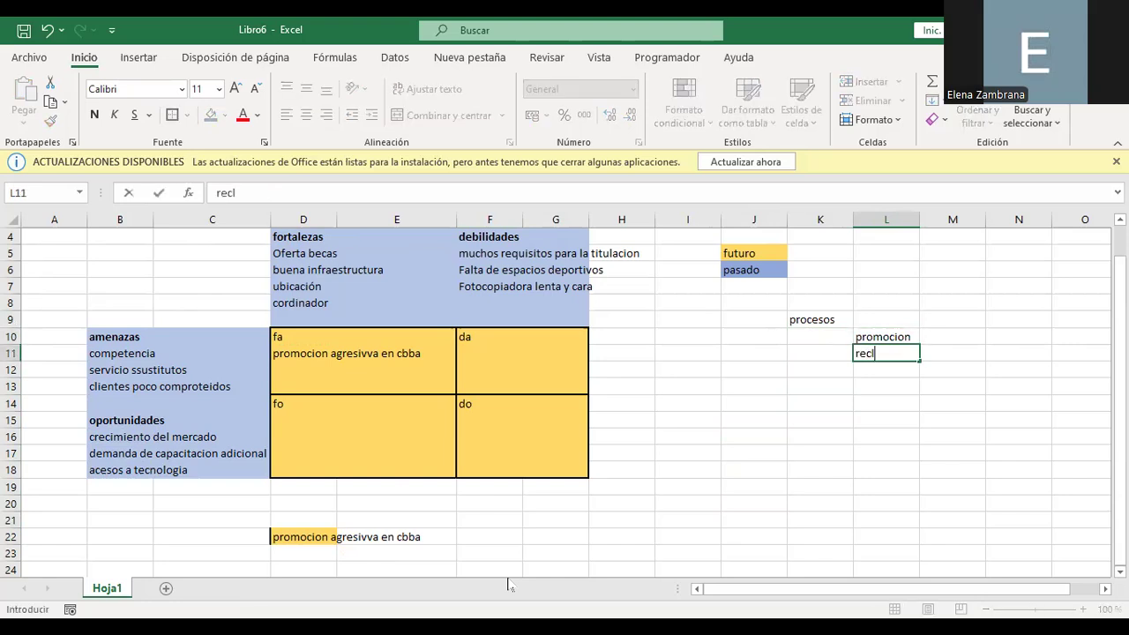
{"action": "type", "text": "utamiento"}
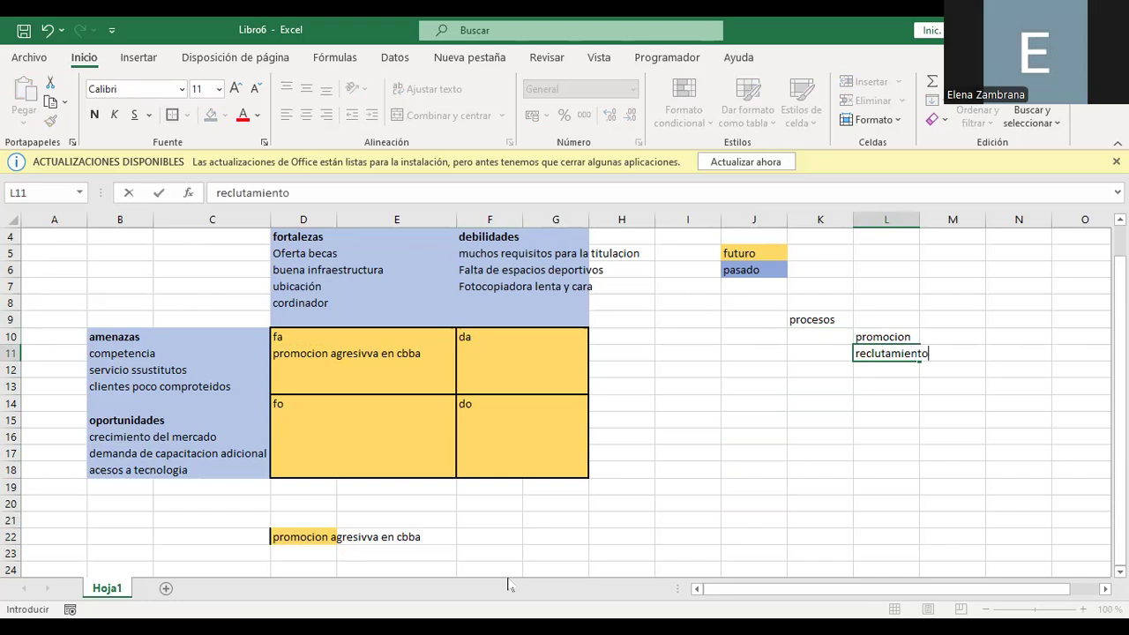
{"action": "key", "text": "Return"}
- Add "inscripcion" in L12 and "toma de materias" in L13 to the process list
{"action": "type", "text": "nscricion"}
{"action": "key", "text": "Return"}
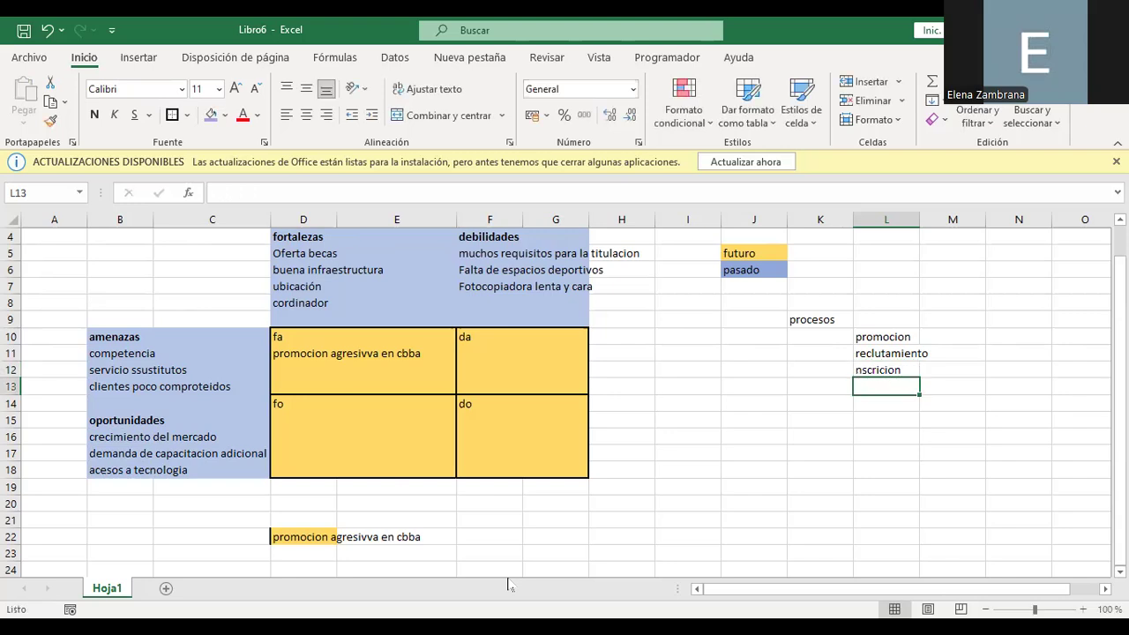
{"action": "key", "text": "Up"}
{"action": "type", "text": "inscripcion"}
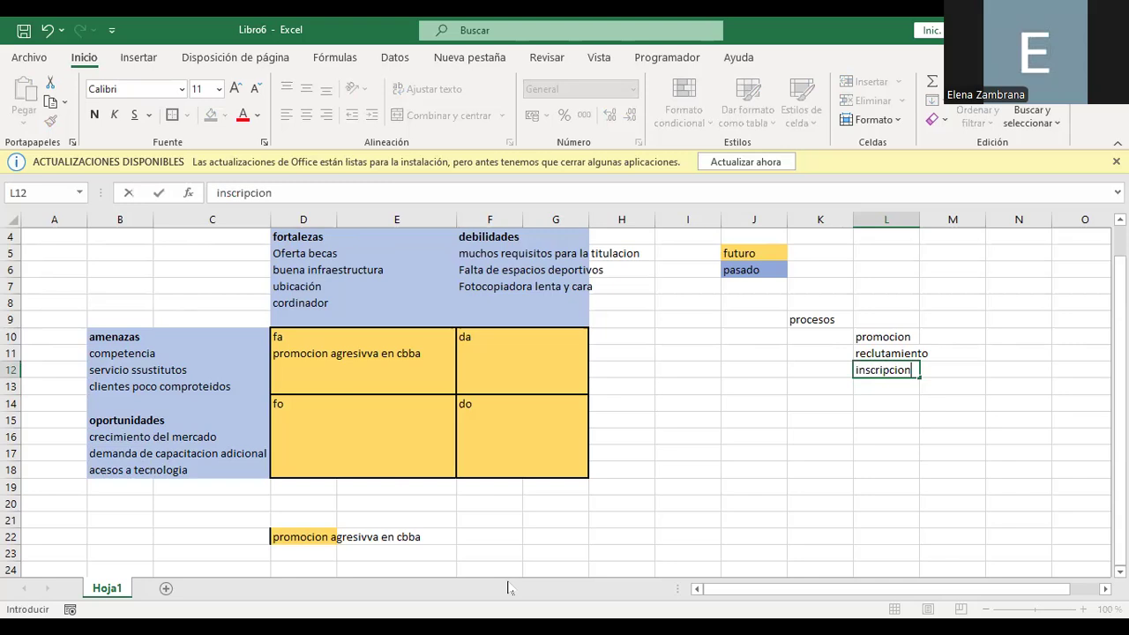
{"action": "key", "text": "Return"}
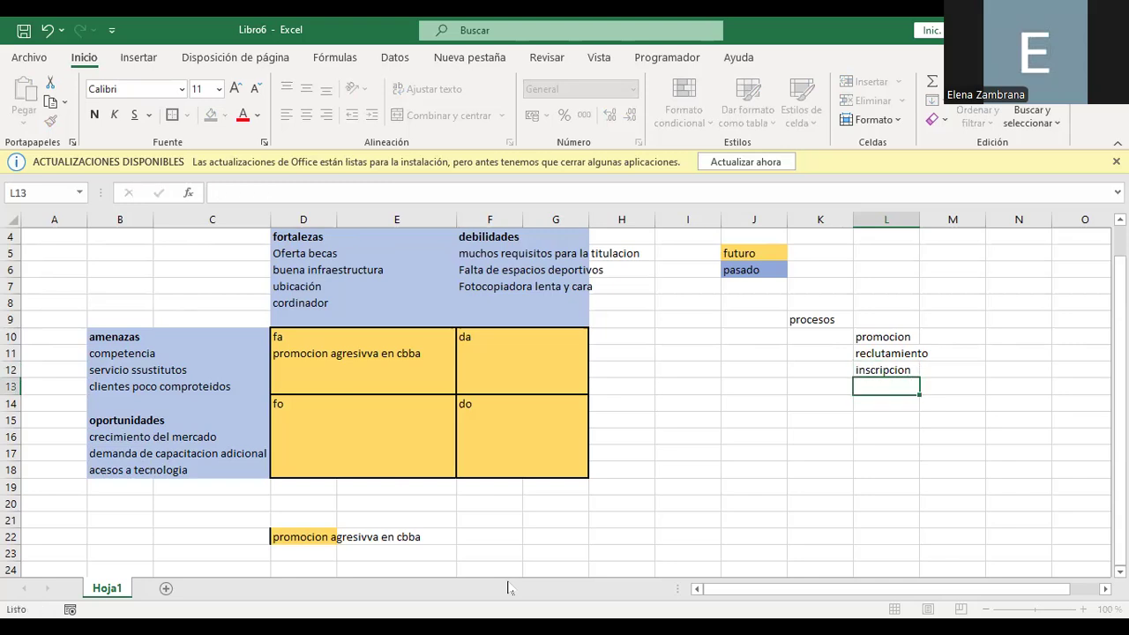
{"action": "type", "text": "toma d"}
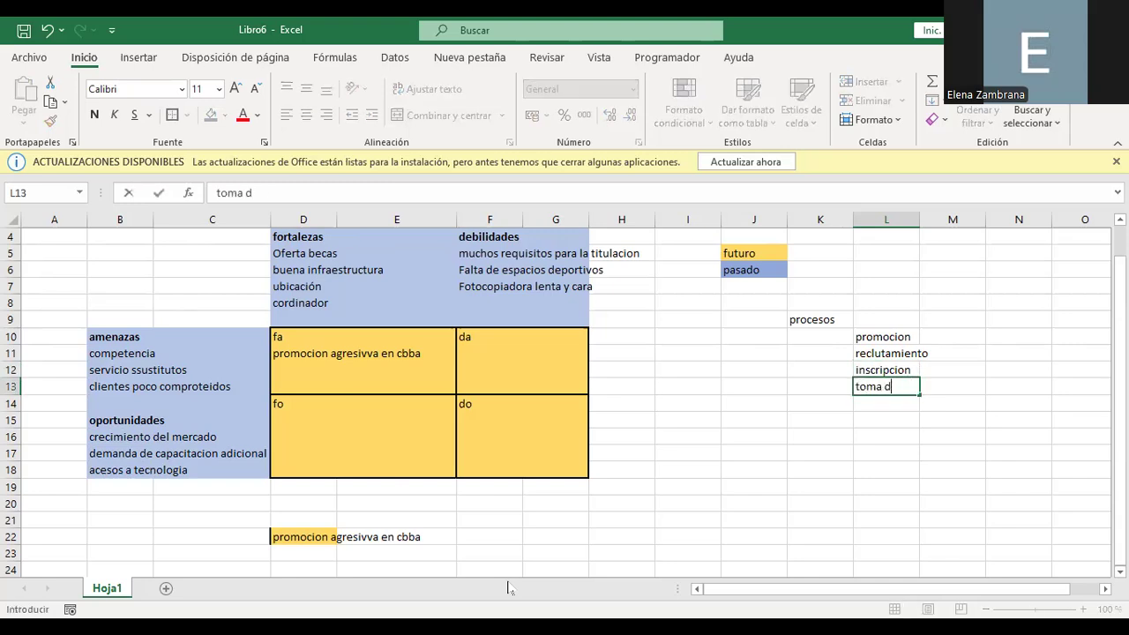
{"action": "type", "text": "e materias"}
{"action": "key", "text": "Return"}
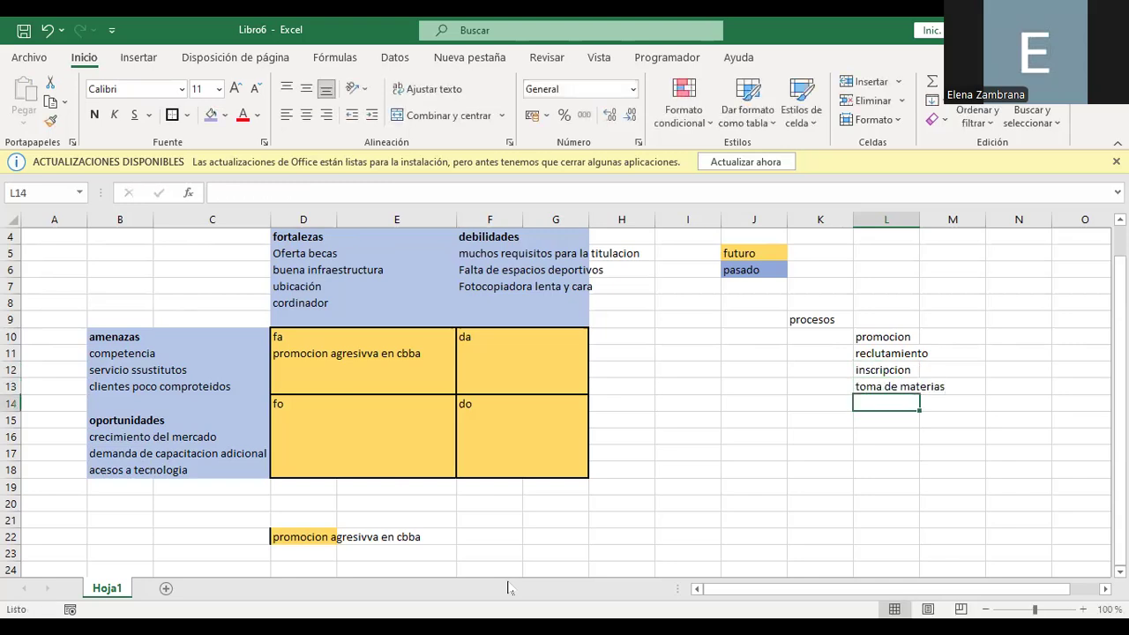
- Complete the process list with "pasamos clases" in L14, "evaluamos" in L15 and "cobramos" in L16
{"action": "type", "text": "pasamos"}
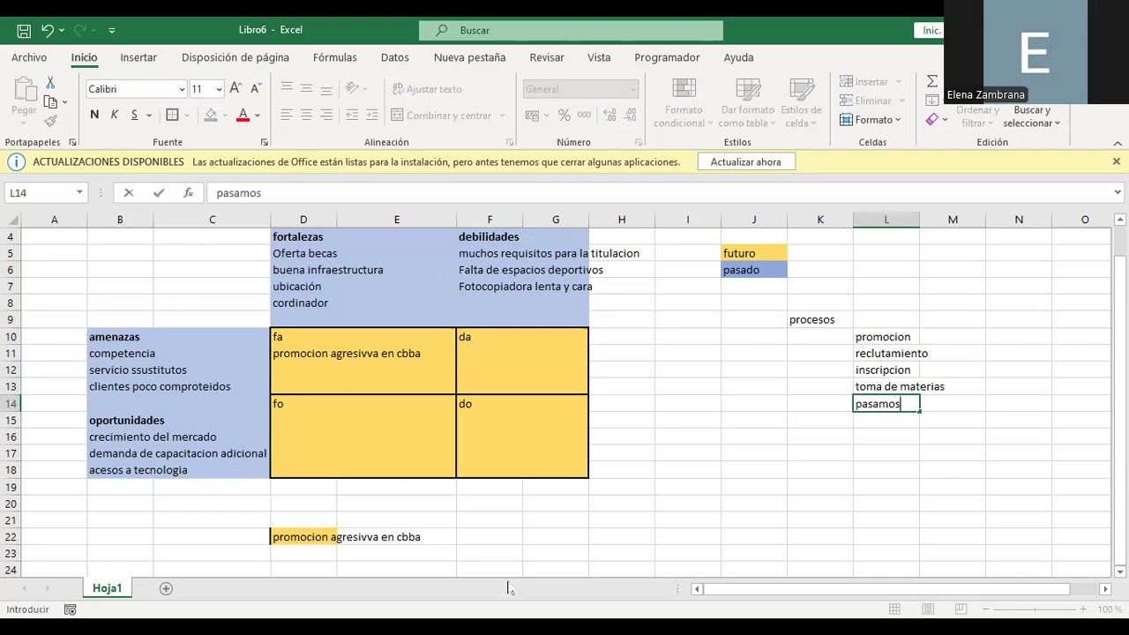
{"action": "type", "text": " clases"}
{"action": "key", "text": "Return"}
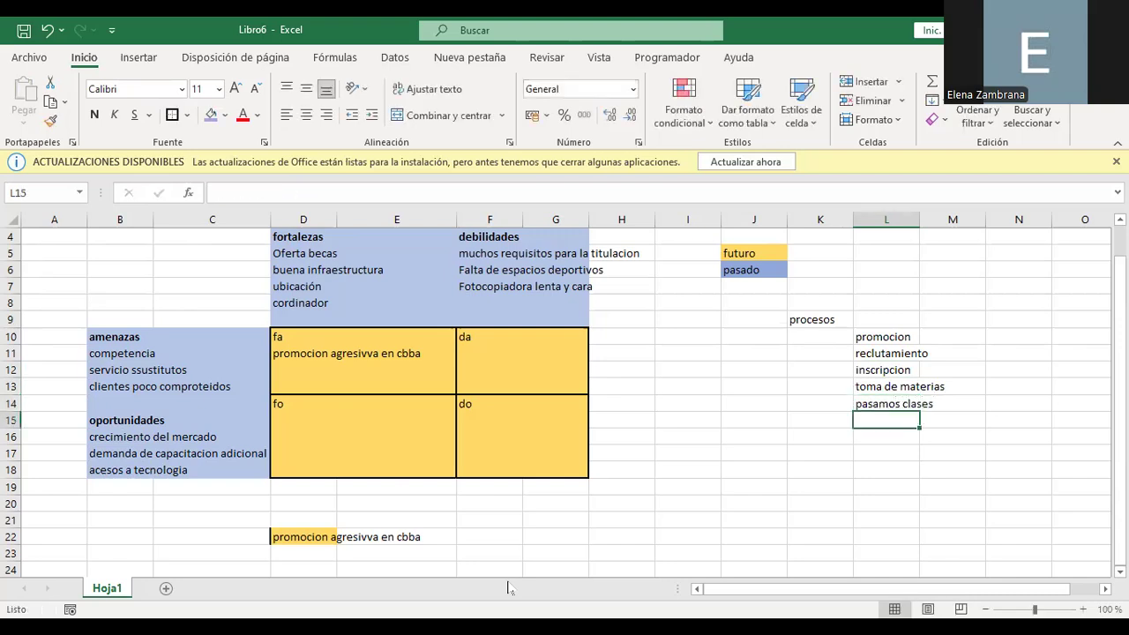
{"action": "type", "text": "evaluamos"}
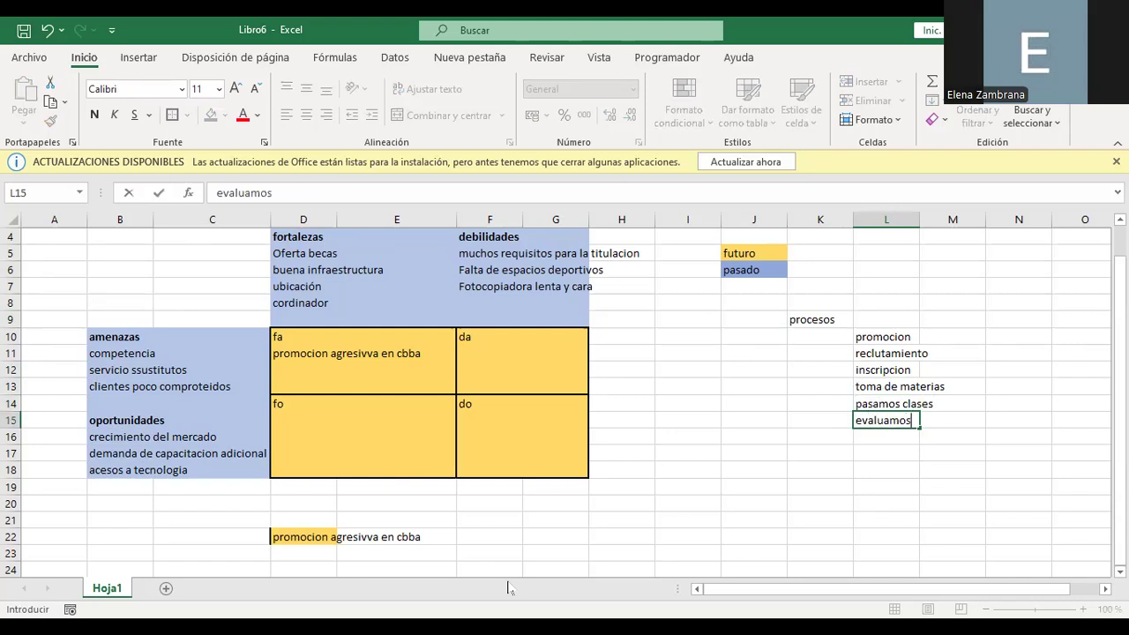
{"action": "key", "text": "Return"}
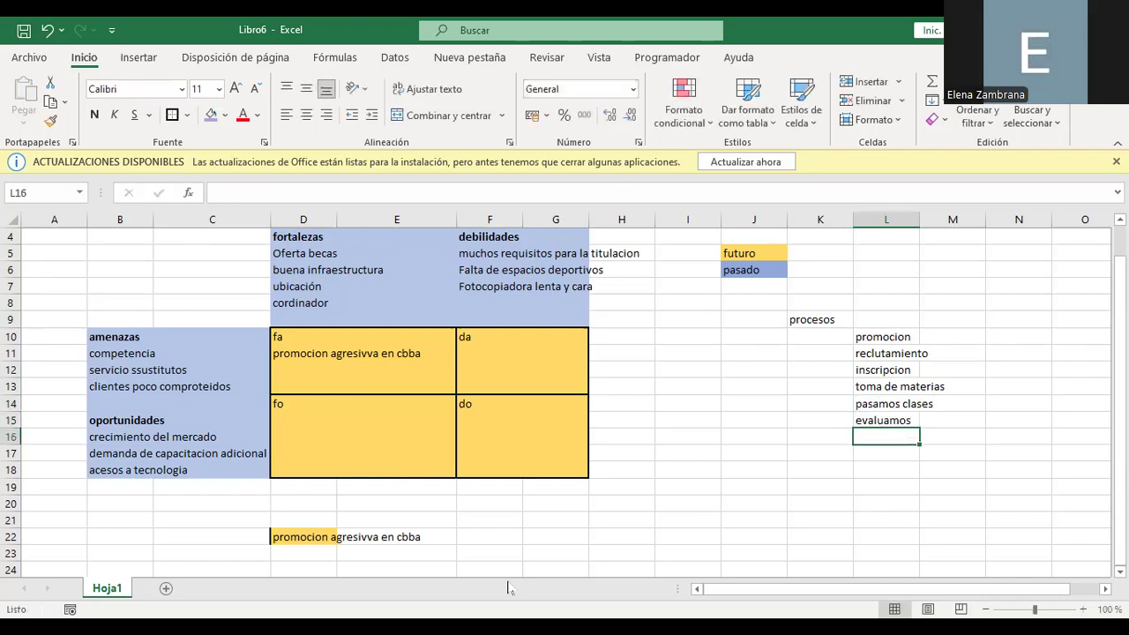
{"action": "type", "text": "cobramos"}
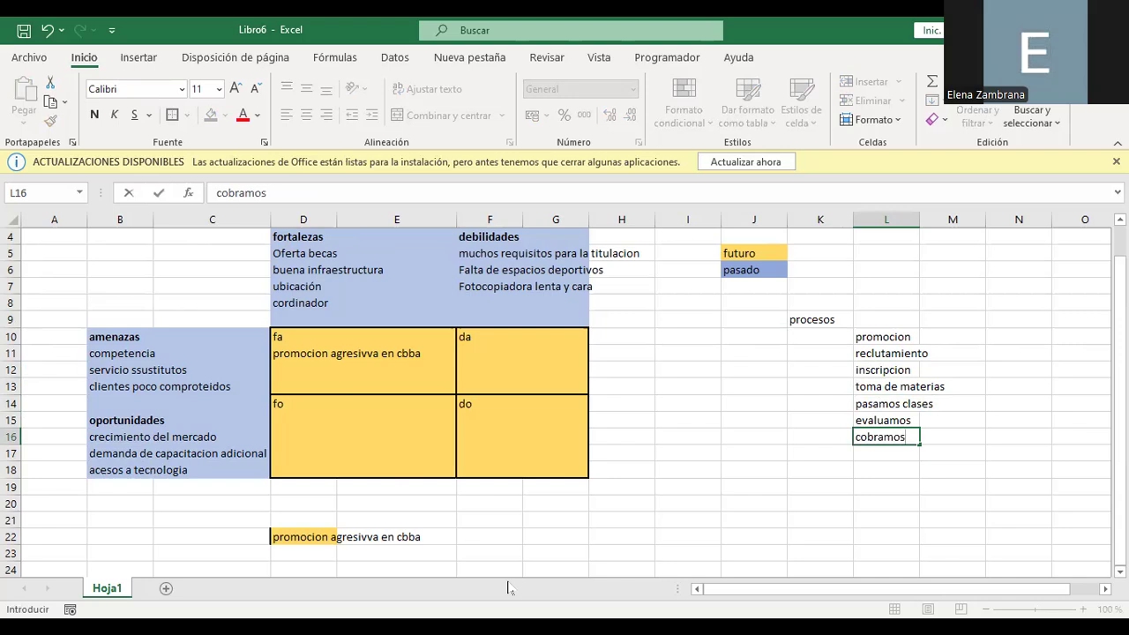
{"action": "key", "text": "Return"}
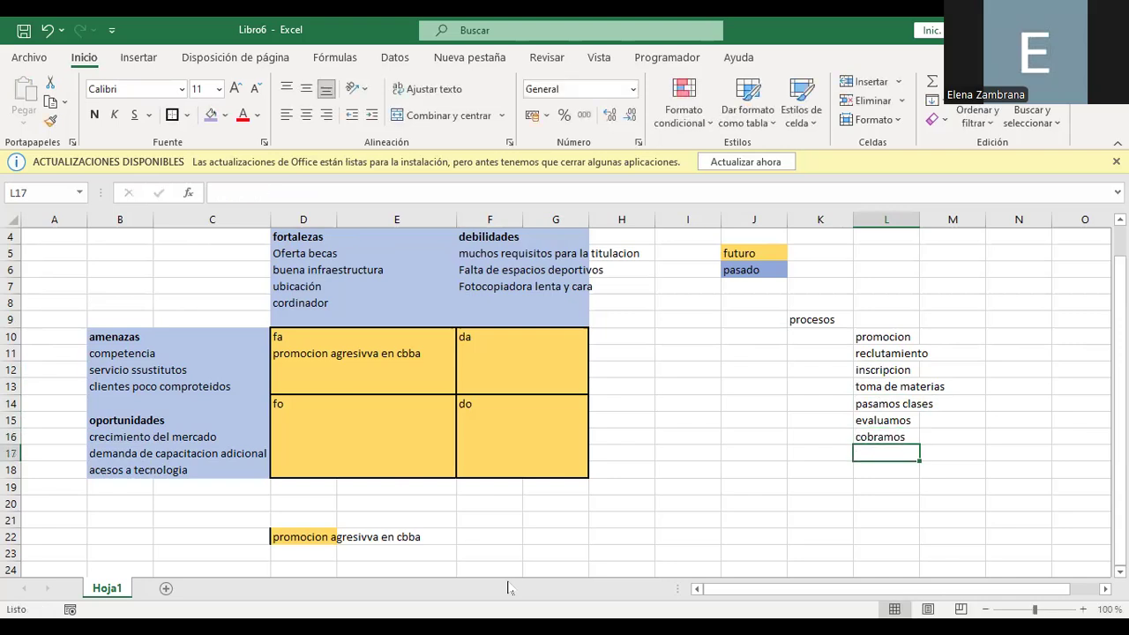
- Review the process list in column L, from promocion to cobramos
{"action": "key", "text": "Up"}
{"action": "key", "text": "Up"}
{"action": "key", "text": "Up"}
{"action": "key", "text": "Up"}
{"action": "key", "text": "Up"}
{"action": "key", "text": "Up"}
{"action": "key", "text": "Up"}
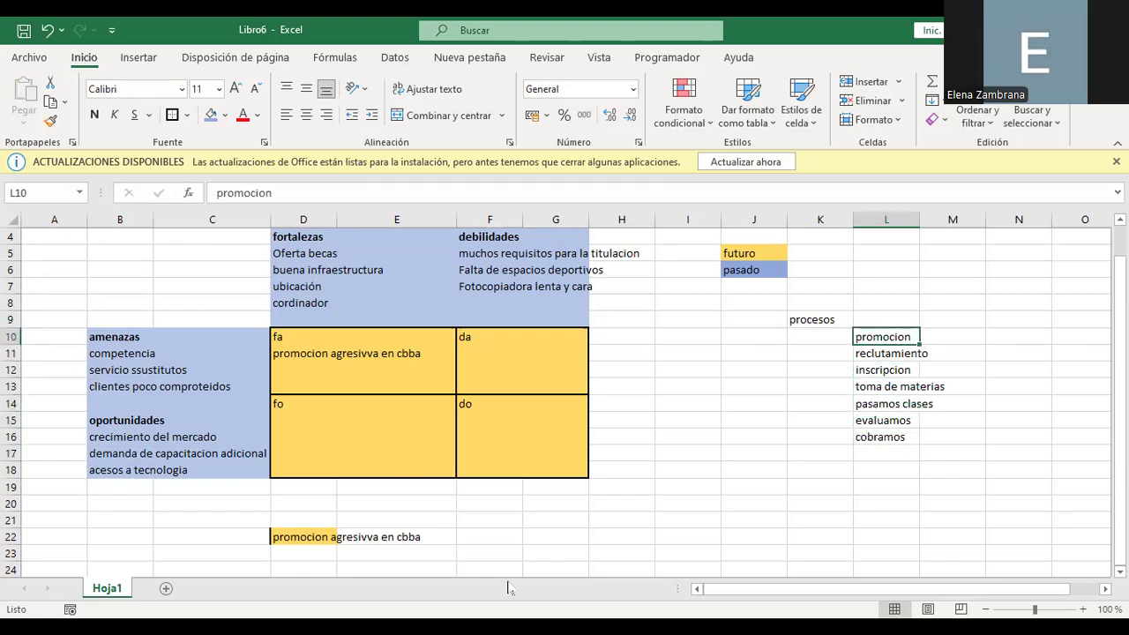
{"action": "key", "text": "Down"}
{"action": "key", "text": "Down"}
{"action": "key", "text": "Down"}
{"action": "key", "text": "Down"}
{"action": "key", "text": "Down"}
{"action": "key", "text": "Down"}
{"action": "key", "text": "Down"}
{"action": "key", "text": "Down"}
{"action": "key", "text": "Down"}
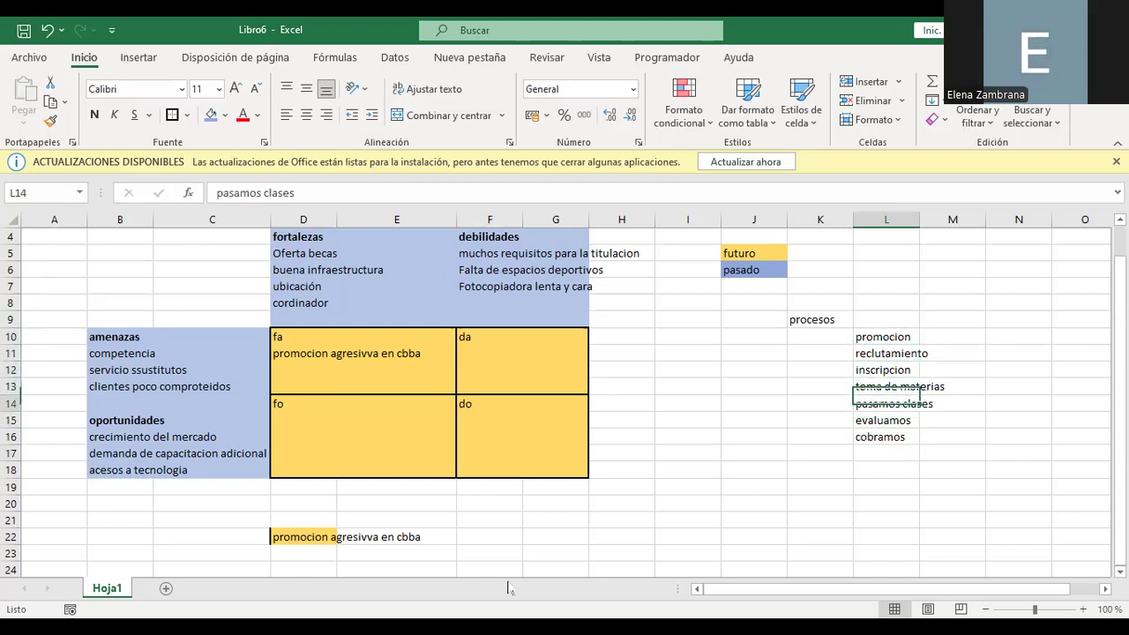
- Enter the category "procesos" in F22, beside the copied promotion strategy
{"action": "key", "text": "Left"}
{"action": "key", "text": "Left"}
{"action": "key", "text": "Left"}
{"action": "key", "text": "Left"}
{"action": "key", "text": "Left"}
{"action": "key", "text": "Left"}
{"action": "key", "text": "Down"}
{"action": "key", "text": "Down"}
{"action": "key", "text": "Down"}
{"action": "key", "text": "Down"}
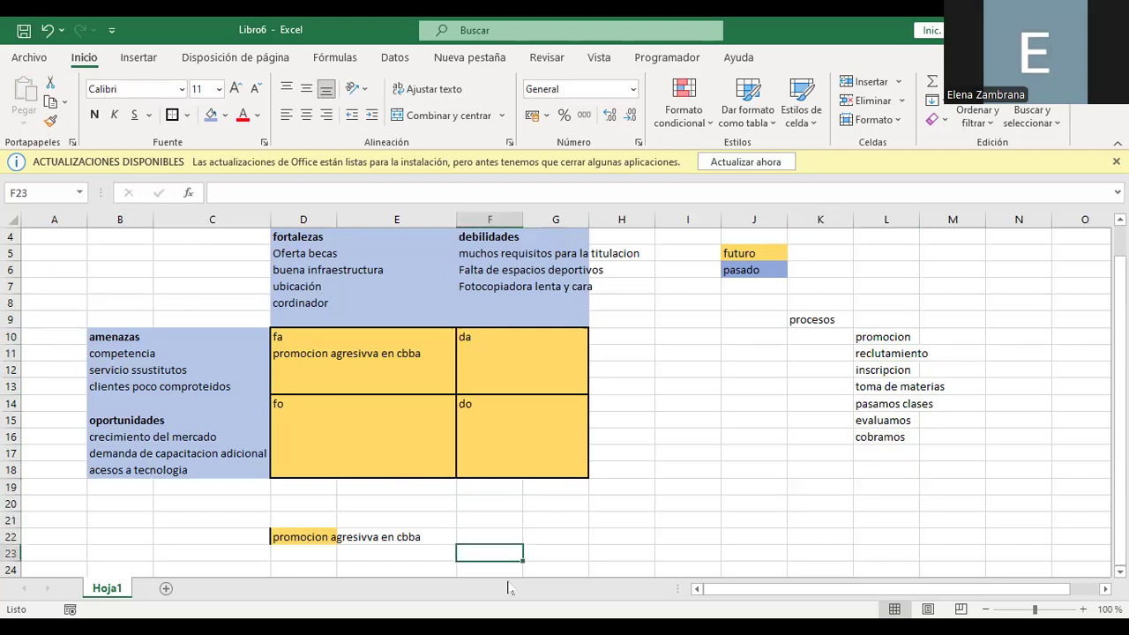
{"action": "key", "text": "Up"}
{"action": "type", "text": "procesos"}
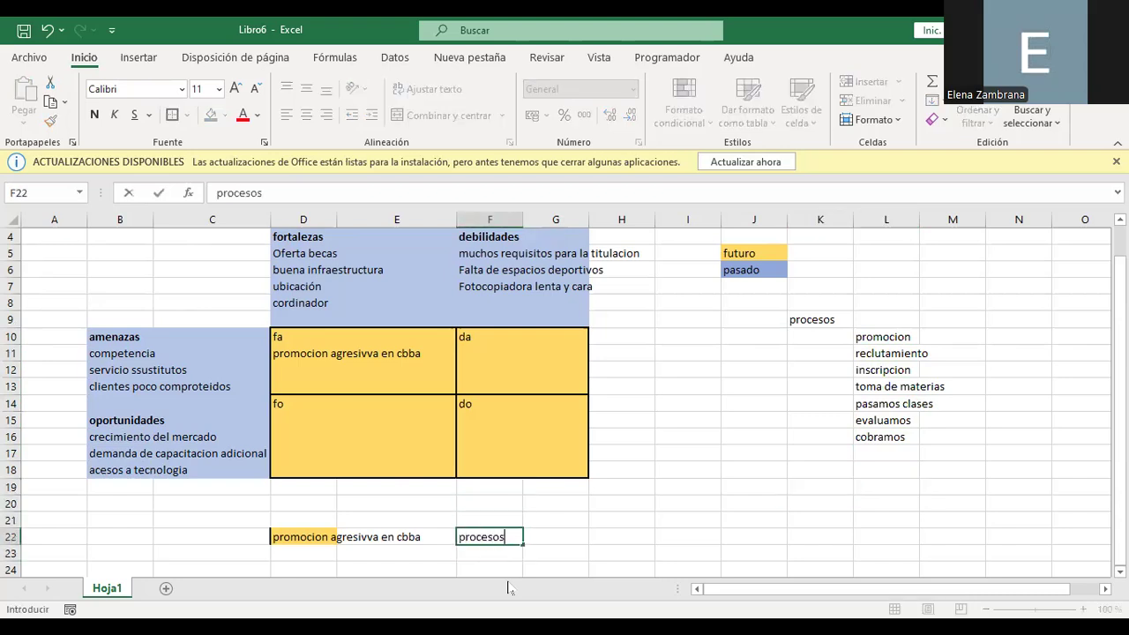
{"action": "key", "text": "Return"}
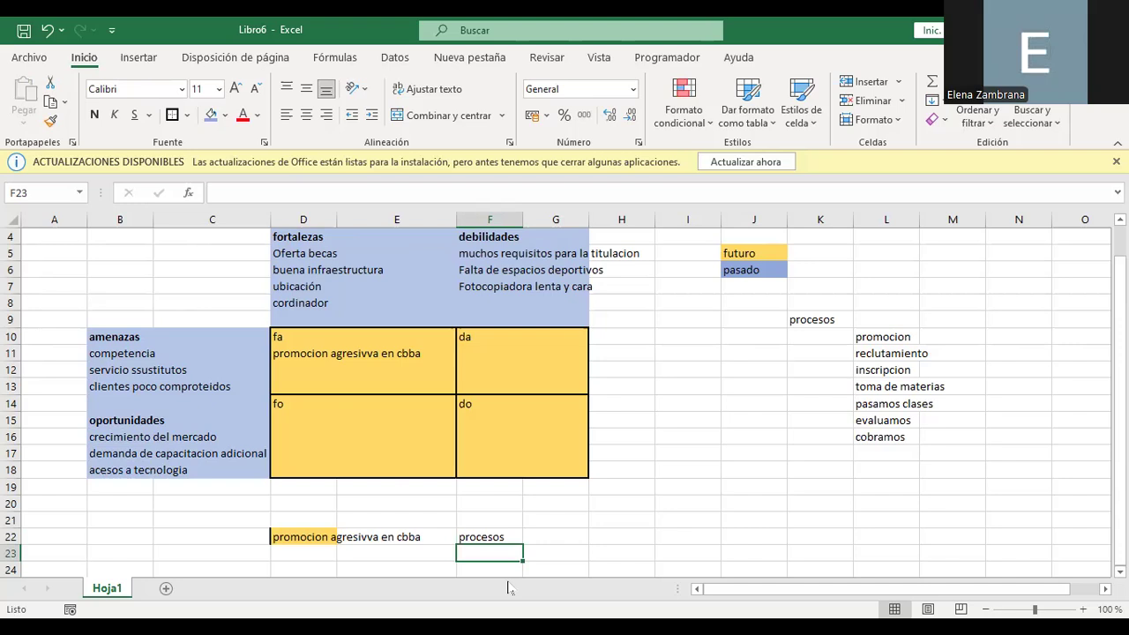
- Review the debilidades column above the da quadrant to find a strategy for it
{"action": "key", "text": "Down"}
{"action": "key", "text": "Up"}
{"action": "key", "text": "Up"}
{"action": "key", "text": "Up"}
{"action": "key", "text": "Up"}
{"action": "key", "text": "Up"}
{"action": "key", "text": "Up"}
{"action": "key", "text": "Up"}
{"action": "key", "text": "Up"}
{"action": "key", "text": "Up"}
{"action": "key", "text": "Up"}
{"action": "key", "text": "Up"}
{"action": "key", "text": "Up"}
{"action": "key", "text": "Up"}
{"action": "key", "text": "Up"}
{"action": "key", "text": "Up"}
{"action": "key", "text": "Up"}
{"action": "key", "text": "Up"}
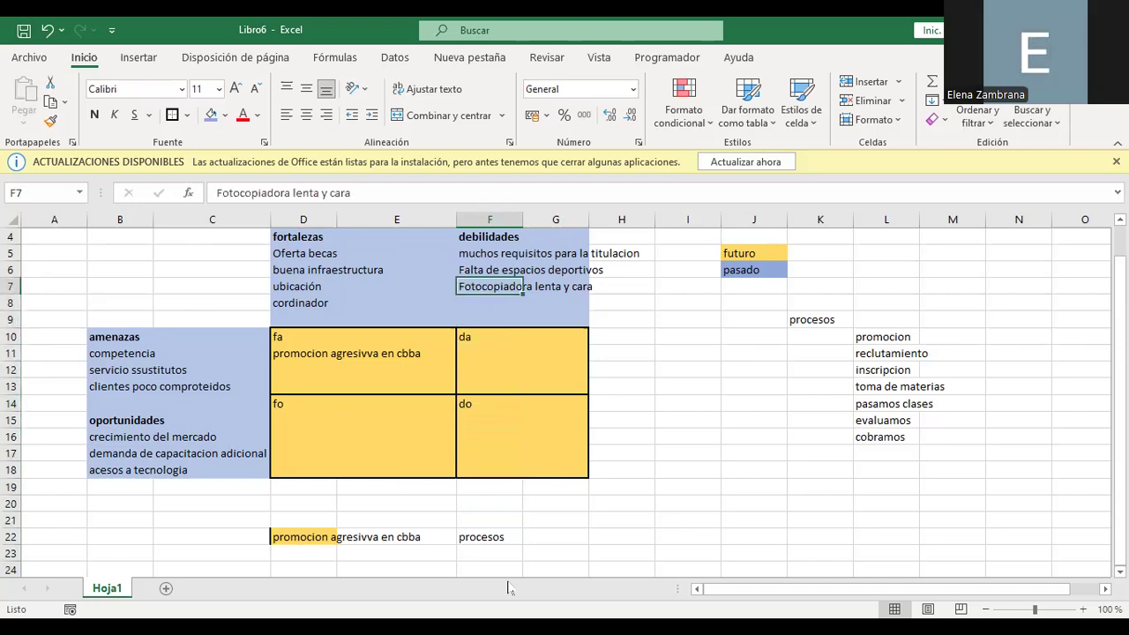
- Enter the strategy "mejoramiento de los equipos de la fotocpiadora" in F11, inside the da quadrant
{"action": "key", "text": "Down"}
{"action": "key", "text": "Down"}
{"action": "key", "text": "Down"}
{"action": "key", "text": "Down"}
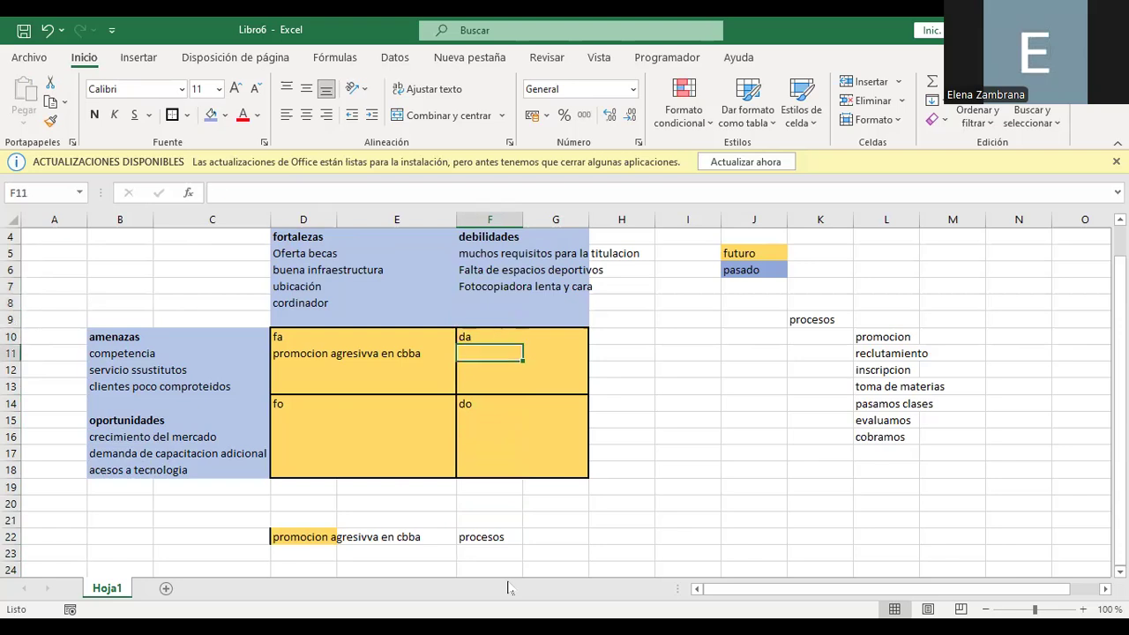
{"action": "type", "text": "mejora"}
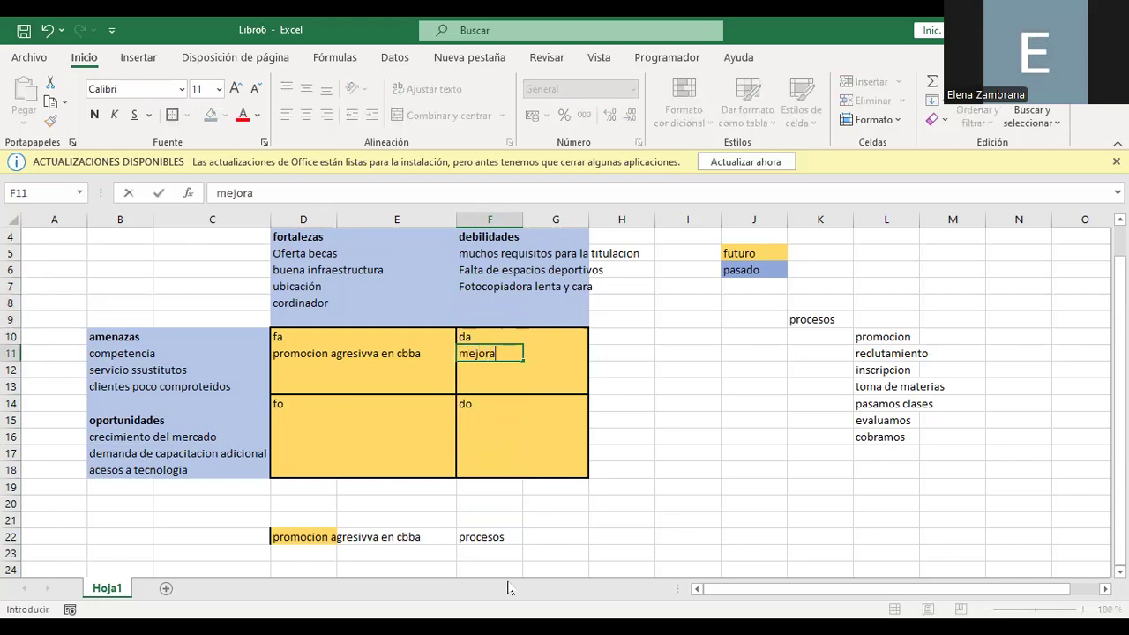
{"action": "key", "text": "BackSpace"}
{"action": "type", "text": "amiento de los e"}
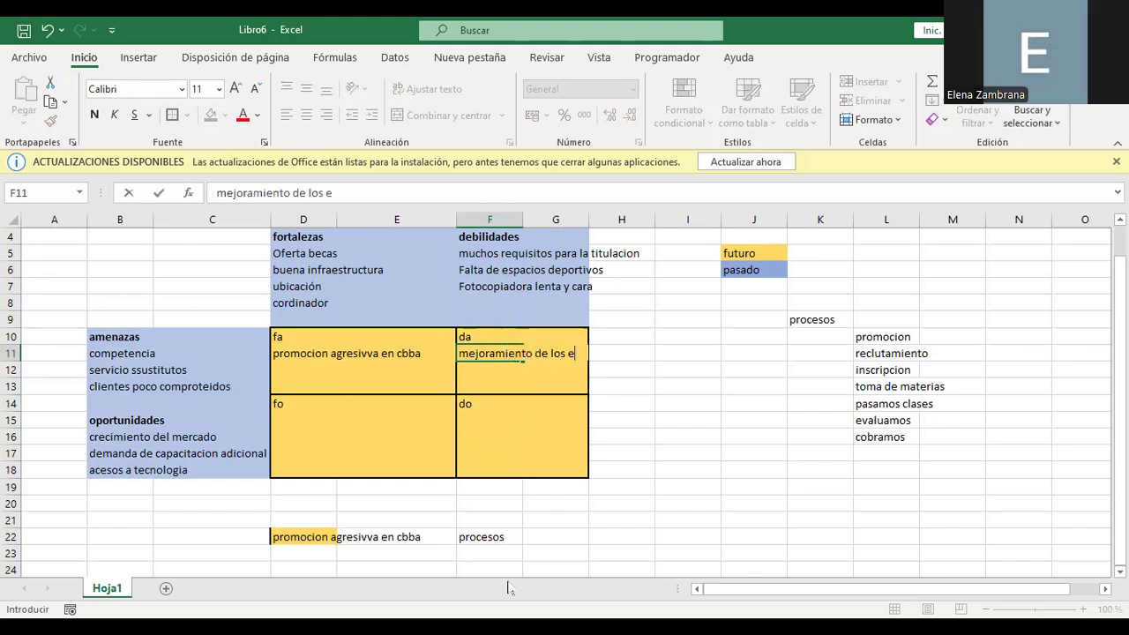
{"action": "type", "text": "quipos de la fotocpiadora"}
{"action": "key", "text": "Return"}
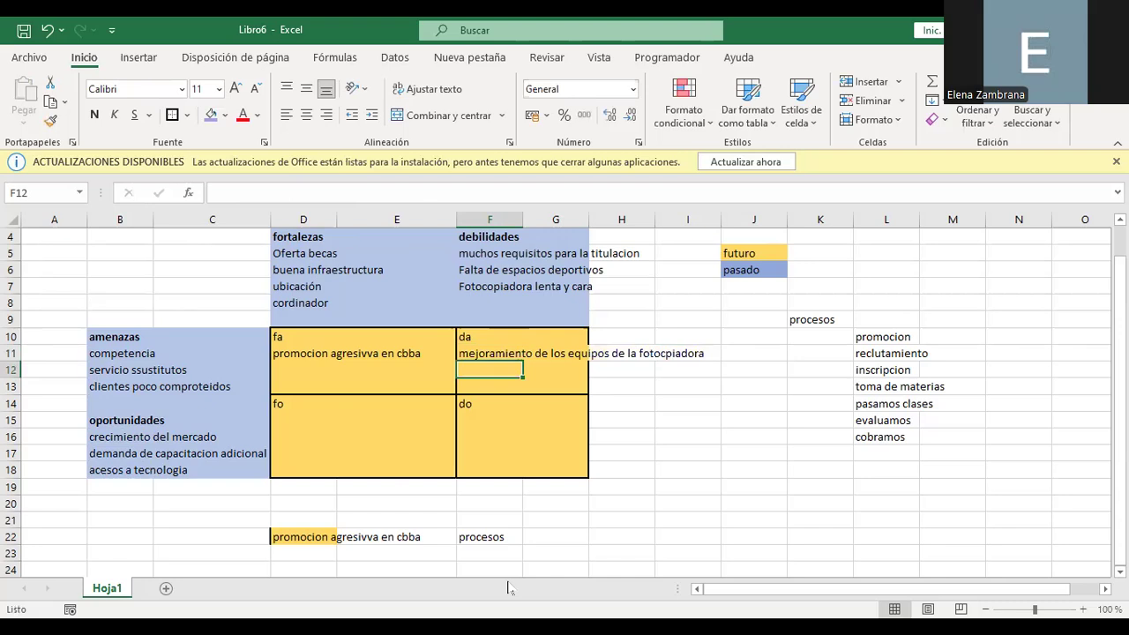
- Copy the photocopier strategy from F11 to D24, below the copied promotion strategy
{"action": "key", "text": "Up"}
{"action": "key", "text": "ctrl+c"}
{"action": "key", "text": "Down"}
{"action": "key", "text": "Down"}
{"action": "key", "text": "Down"}
{"action": "key", "text": "Down"}
{"action": "key", "text": "Down"}
{"action": "key", "text": "Down"}
{"action": "key", "text": "Down"}
{"action": "key", "text": "Down"}
{"action": "key", "text": "Down"}
{"action": "key", "text": "Left"}
{"action": "key", "text": "Down"}
{"action": "key", "text": "Left"}
{"action": "key", "text": "Down"}
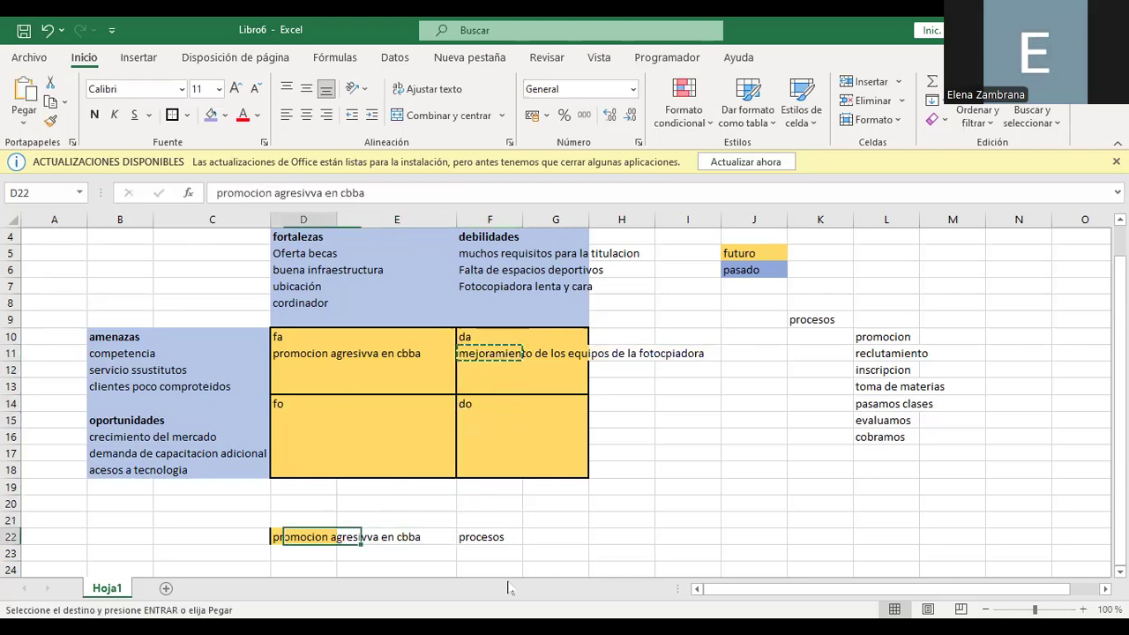
{"action": "key", "text": "Down"}
{"action": "key", "text": "Down"}
{"action": "key", "text": "ctrl+v"}
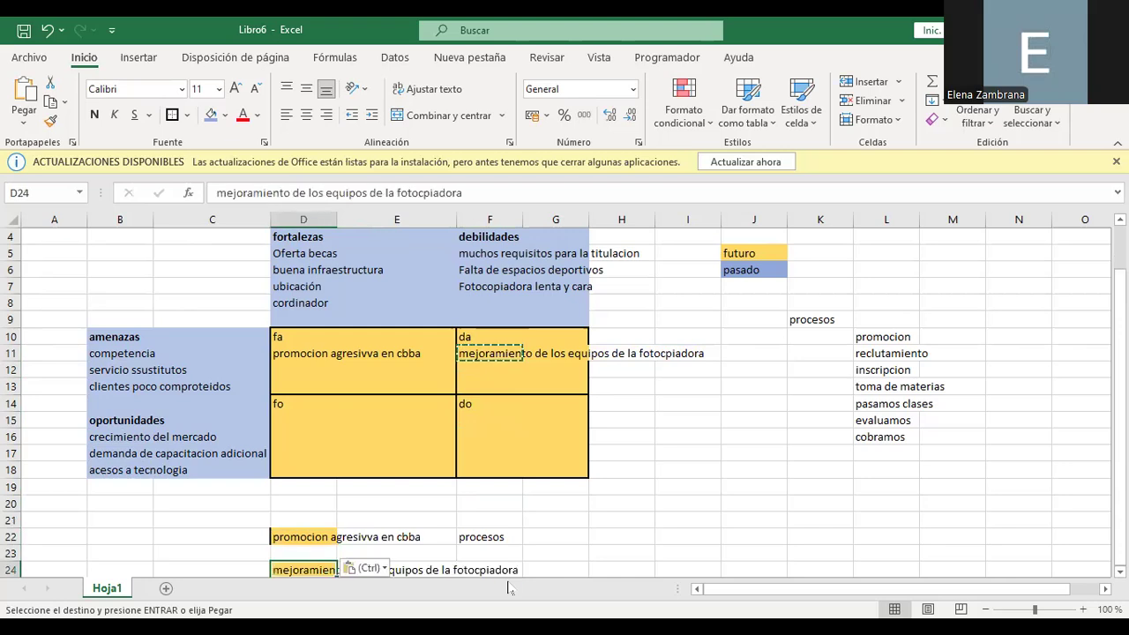
- Enter the category "crecimient organizacional" in H24, beside the copied photocopier strategy
{"action": "key", "text": "Right"}
{"action": "key", "text": "Right"}
{"action": "key", "text": "Right"}
{"action": "key", "text": "Right"}
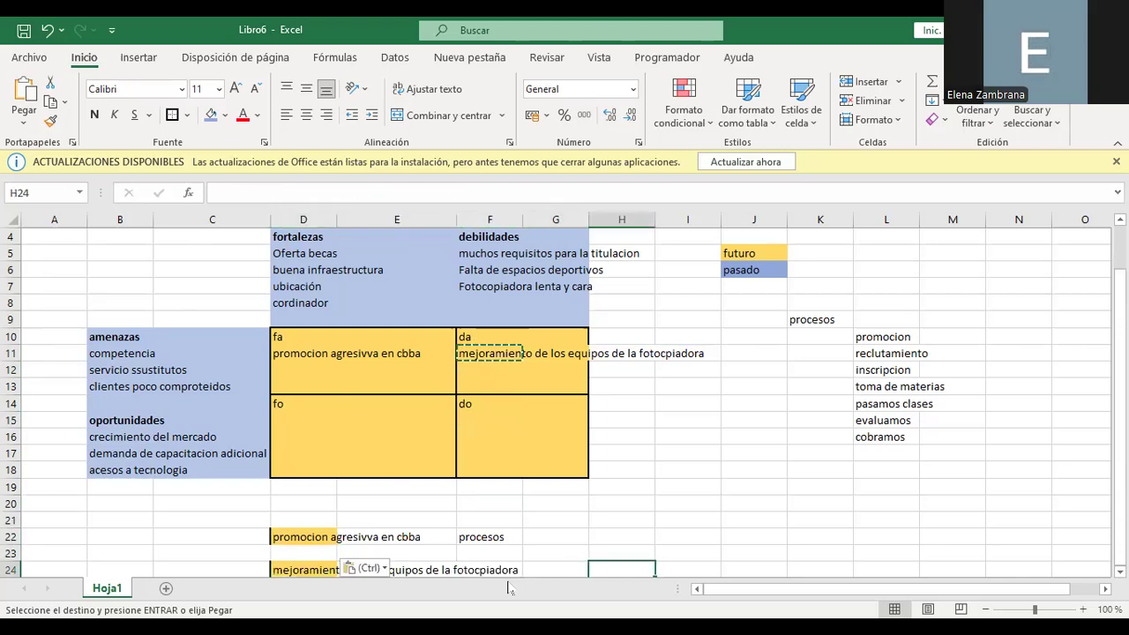
{"action": "type", "text": "crecimien"}
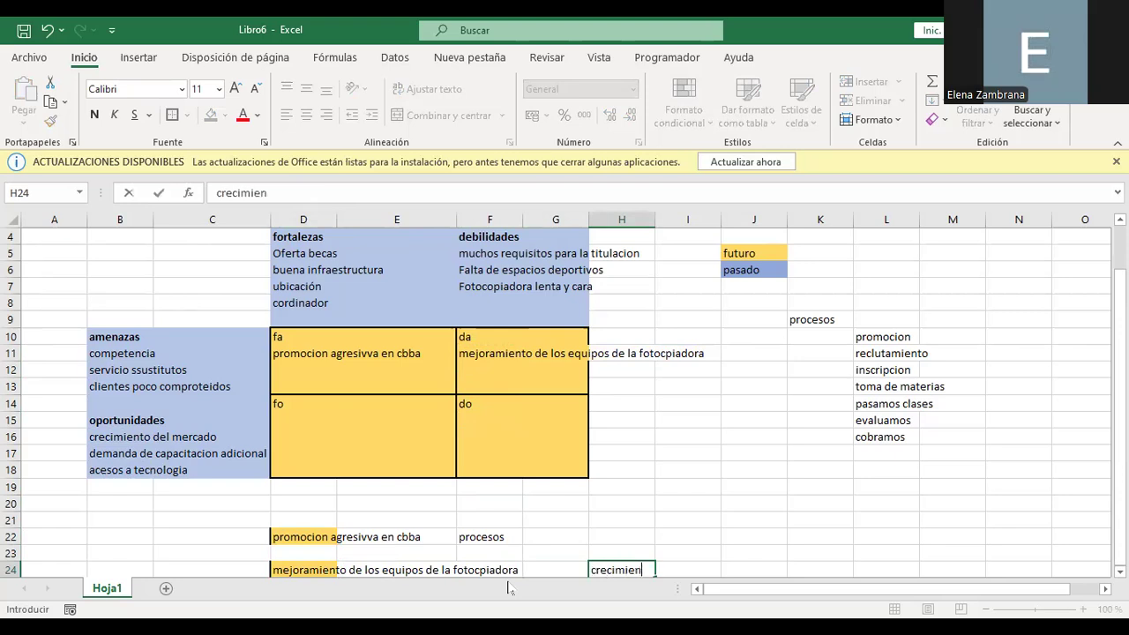
{"action": "type", "text": "t organizacional"}
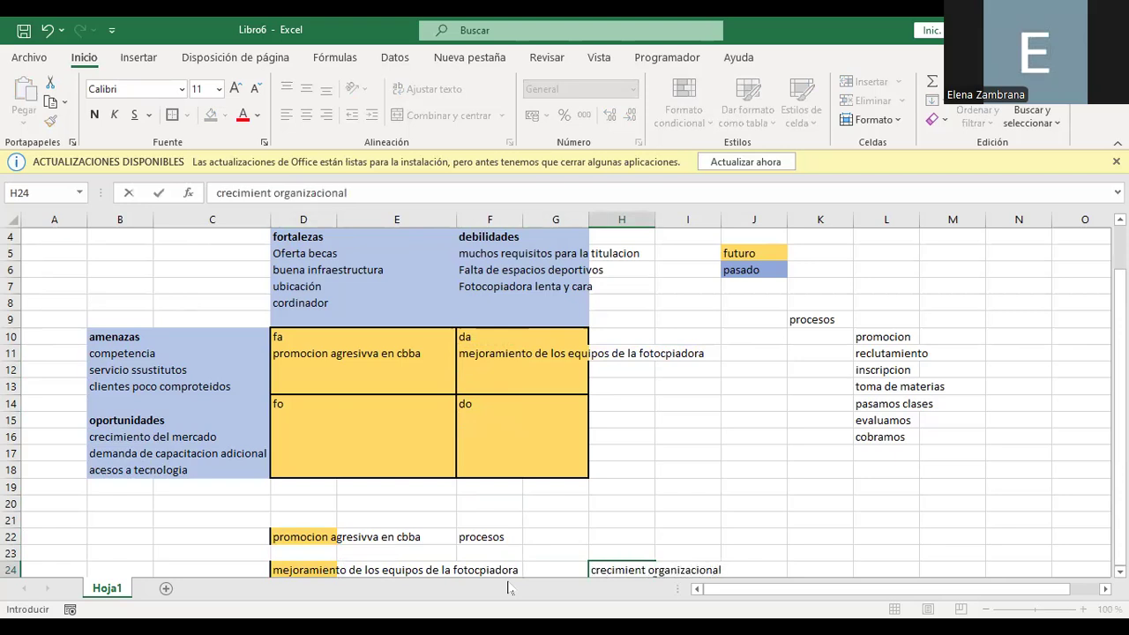
{"action": "key", "text": "Return"}
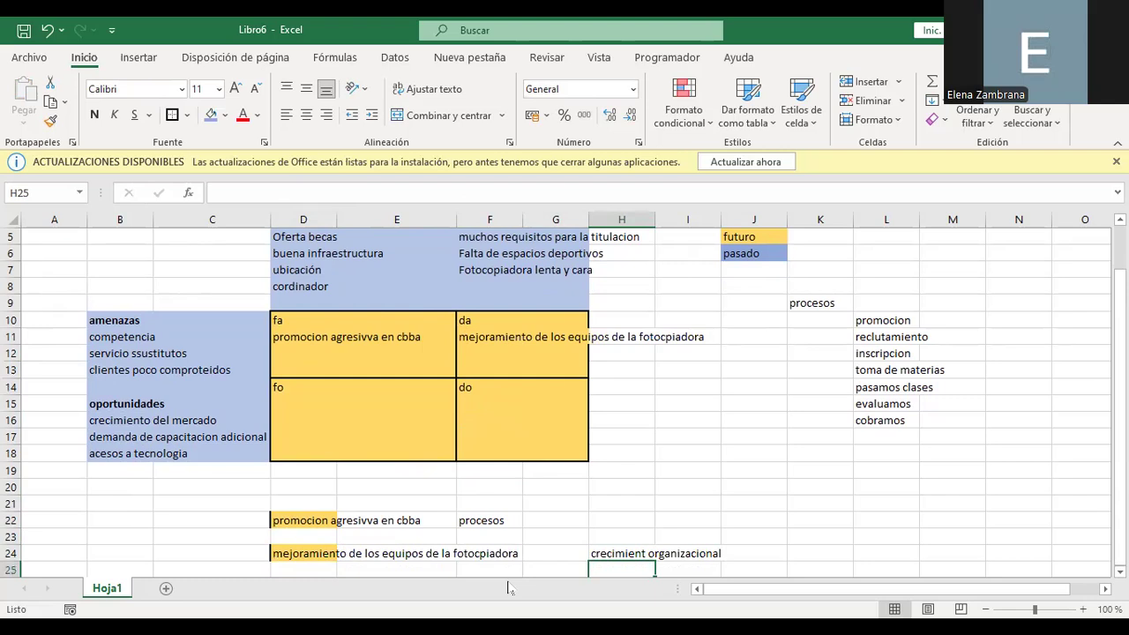
- Move the category "procesos" from F22 to H22 to align it with the category below
{"action": "key", "text": "Up"}
{"action": "key", "text": "Up"}
{"action": "key", "text": "Up"}
{"action": "key", "text": "Left"}
{"action": "key", "text": "Left"}
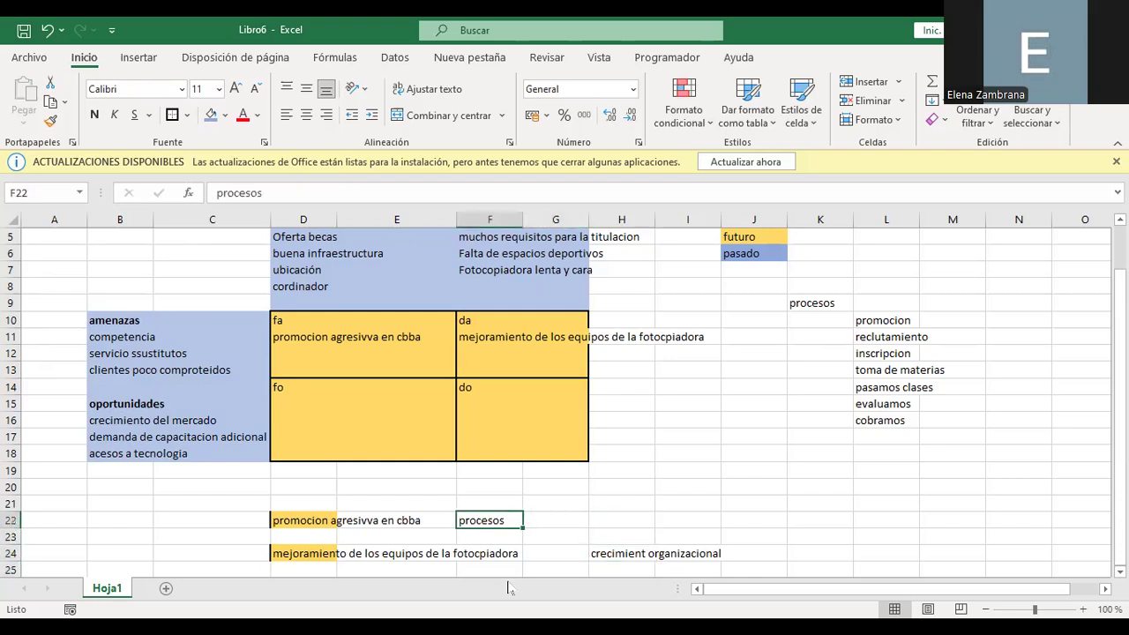
{"action": "key", "text": "ctrl+x"}
{"action": "key", "text": "Right"}
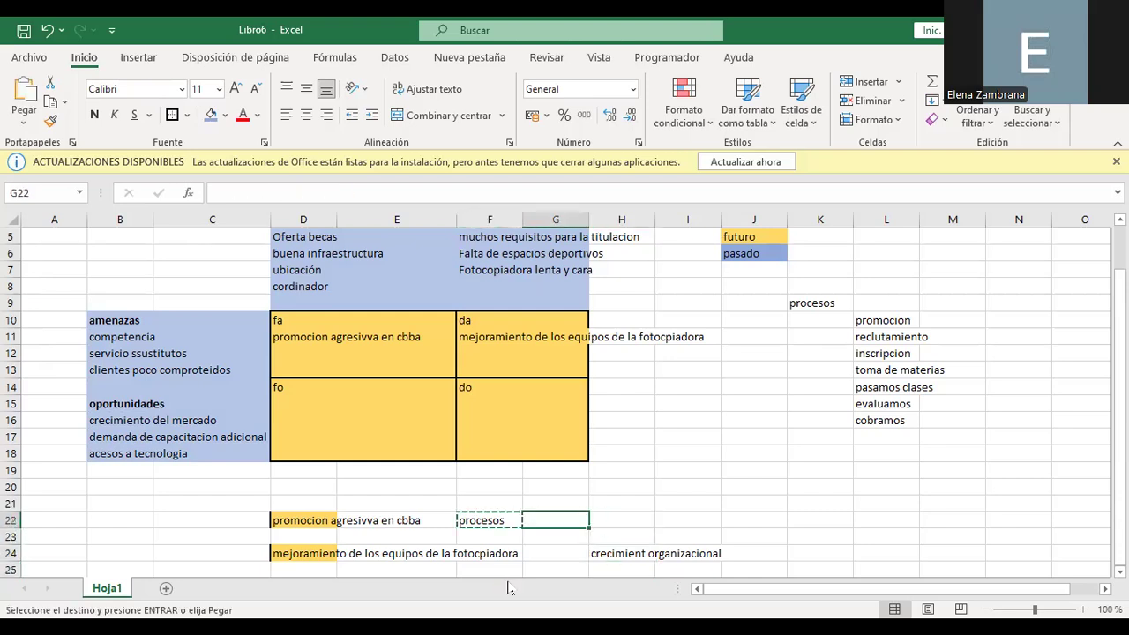
{"action": "key", "text": "Right"}
{"action": "key", "text": "ctrl+v"}
{"action": "key", "text": "Down"}
{"action": "key", "text": "Down"}
{"action": "key", "text": "Down"}
{"action": "key", "text": "Down"}
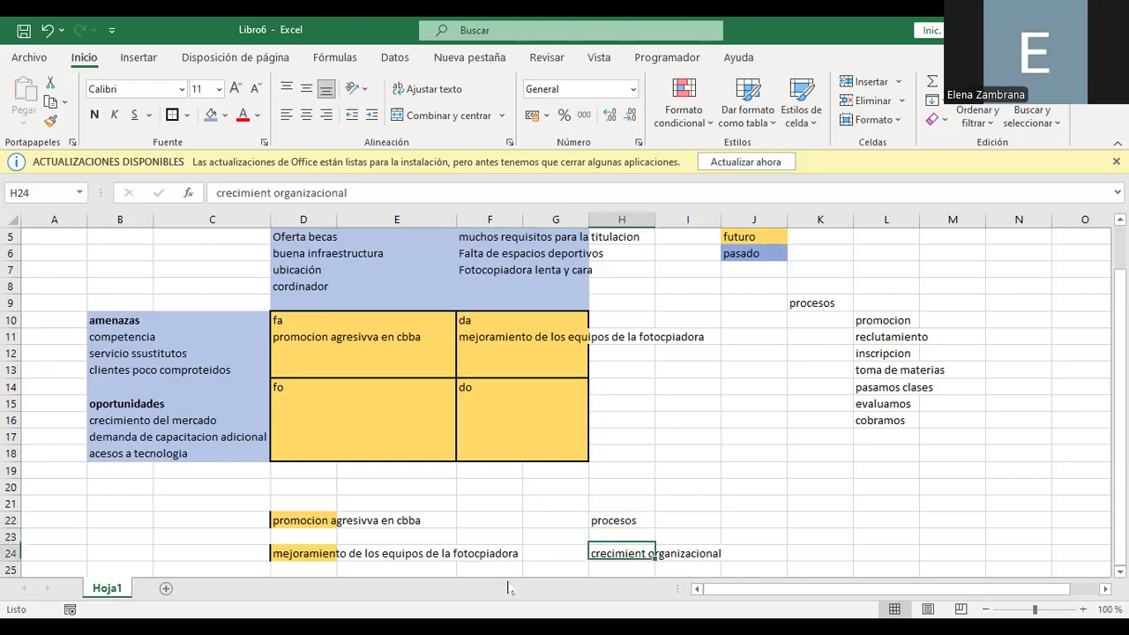
{"action": "key", "text": "Left"}
{"action": "key", "text": "Left"}
{"action": "key", "text": "Left"}
{"action": "key", "text": "Left"}
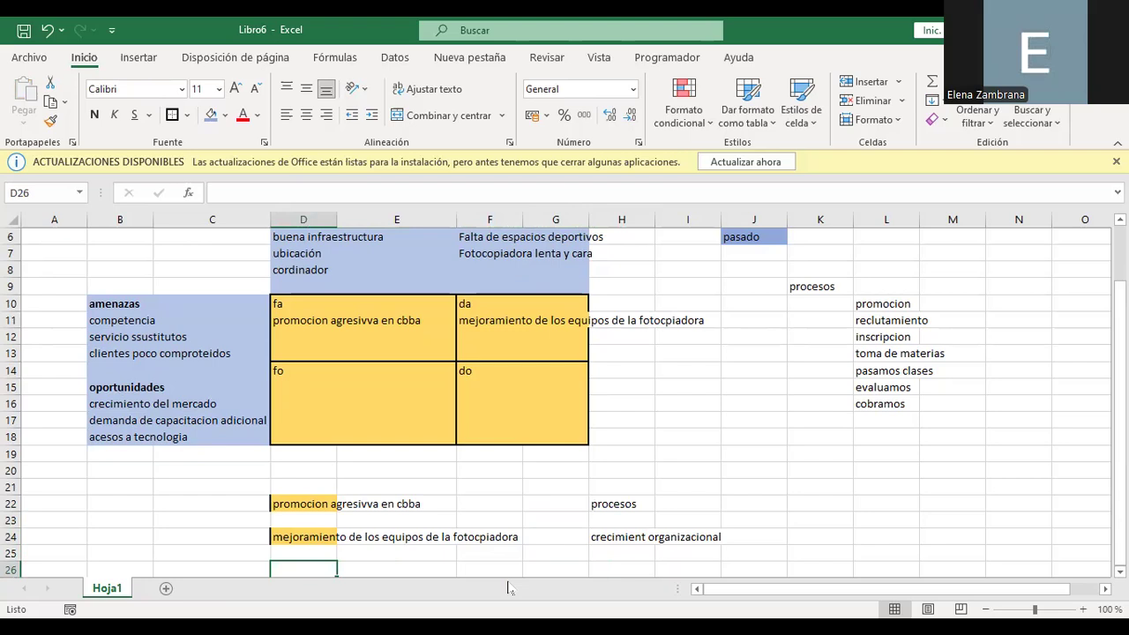
{"action": "key", "text": "Down"}
{"action": "key", "text": "Down"}
{"action": "key", "text": "Down"}
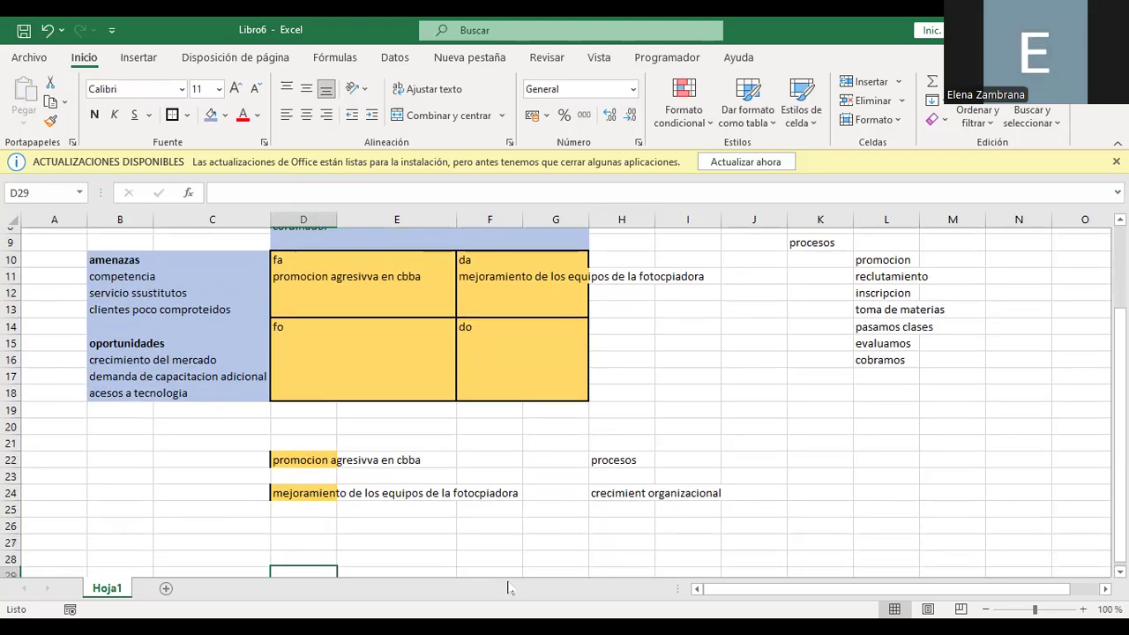
- Review the fortalezas column above the fo quadrant to find a strategy for it
{"action": "left_click", "coordinate": [299, 386]}
{"action": "key", "text": "Up"}
{"action": "key", "text": "Up"}
{"action": "key", "text": "Up"}
{"action": "key", "text": "Up"}
{"action": "key", "text": "Up"}
{"action": "key", "text": "Up"}
{"action": "key", "text": "Up"}
{"action": "key", "text": "Up"}
{"action": "key", "text": "Up"}
{"action": "key", "text": "Up"}
{"action": "key", "text": "Up"}
{"action": "key", "text": "Up"}
{"action": "key", "text": "Up"}
{"action": "key", "text": "Up"}
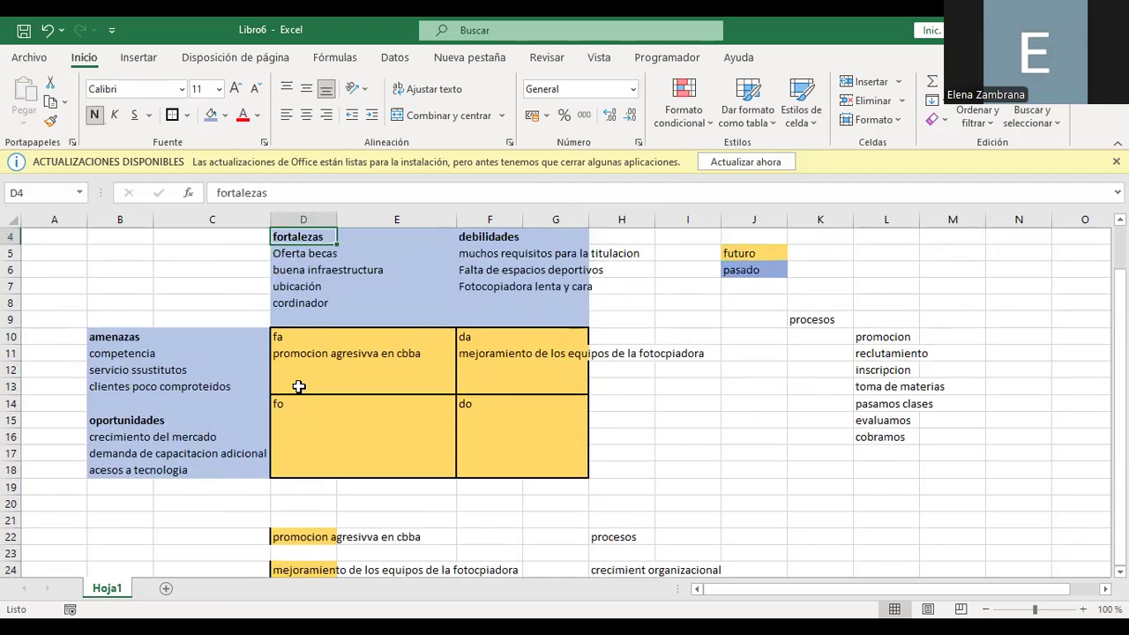
{"action": "key", "text": "Down"}
{"action": "key", "text": "Down"}
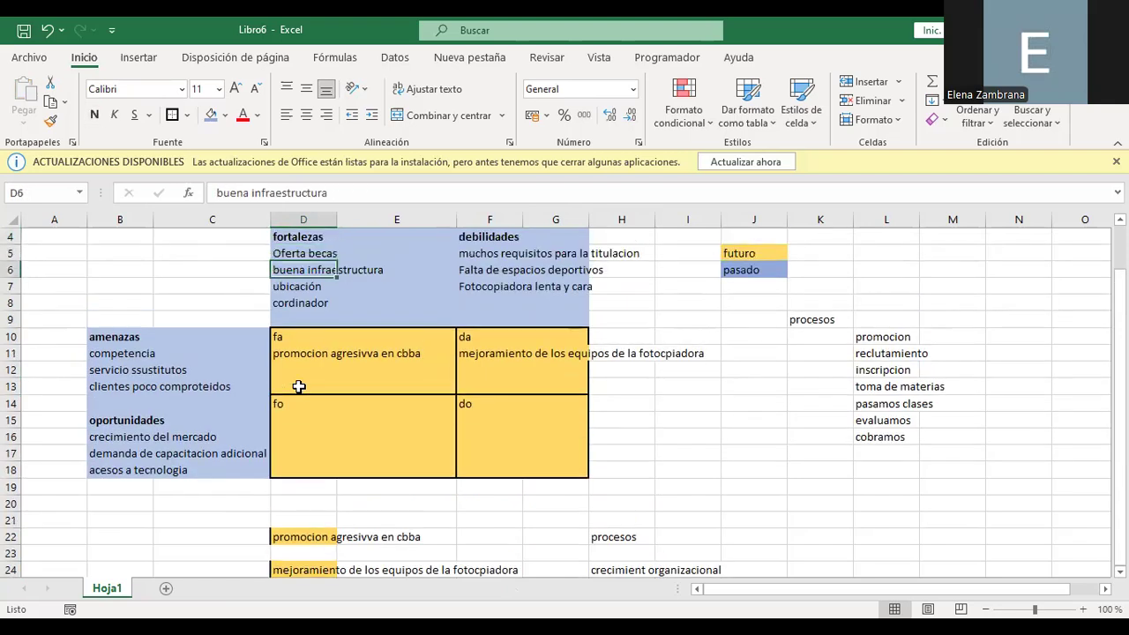
{"action": "key", "text": "Down"}
{"action": "key", "text": "Down"}
{"action": "key", "text": "Down"}
{"action": "key", "text": "Down"}
{"action": "key", "text": "Down"}
{"action": "key", "text": "Down"}
{"action": "key", "text": "Down"}
{"action": "key", "text": "Down"}
{"action": "key", "text": "Down"}
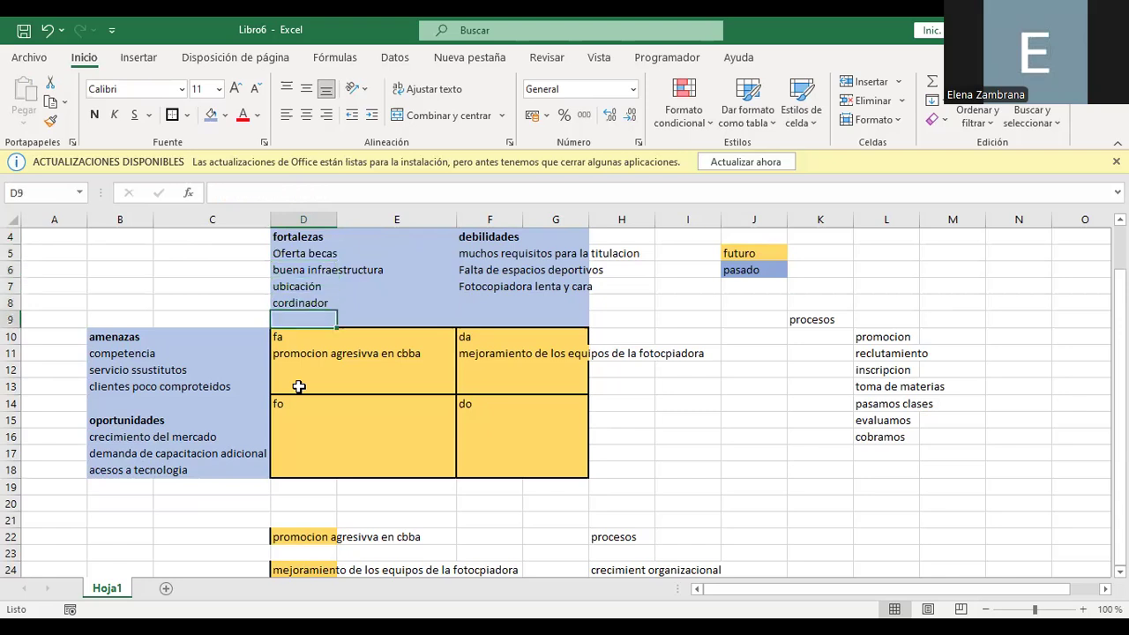
- Enter the strategy "implementar uun wifi de alta velocidad" in D15, inside the fo quadrant
{"action": "key", "text": "Down"}
{"action": "key", "text": "Down"}
{"action": "key", "text": "Down"}
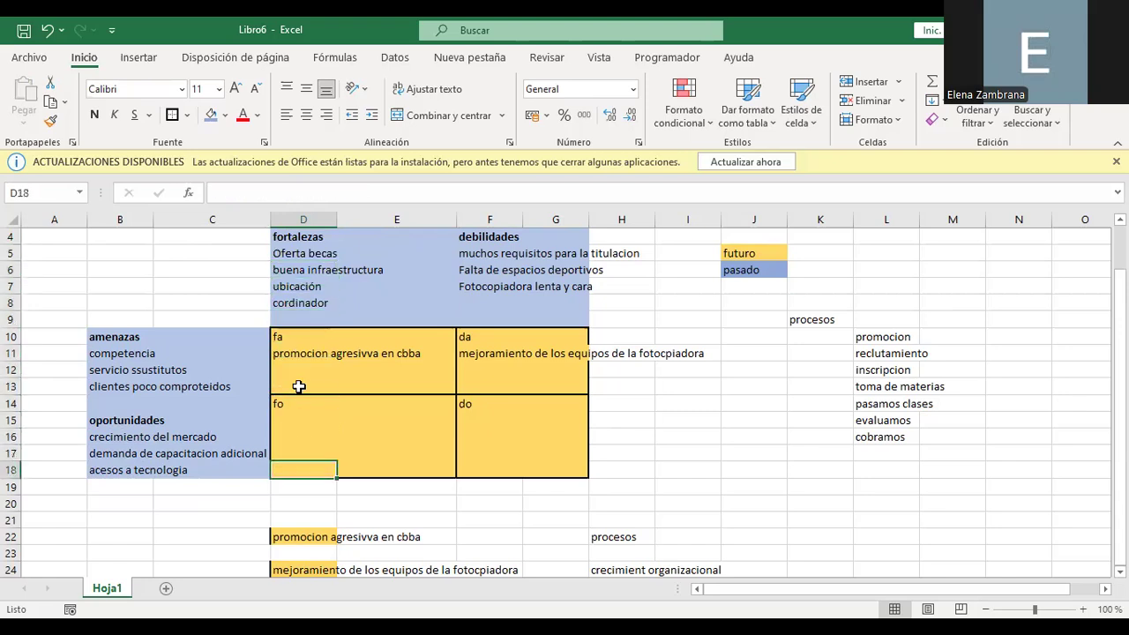
{"action": "key", "text": "Up"}
{"action": "key", "text": "Up"}
{"action": "key", "text": "Up"}
{"action": "type", "text": "impl"}
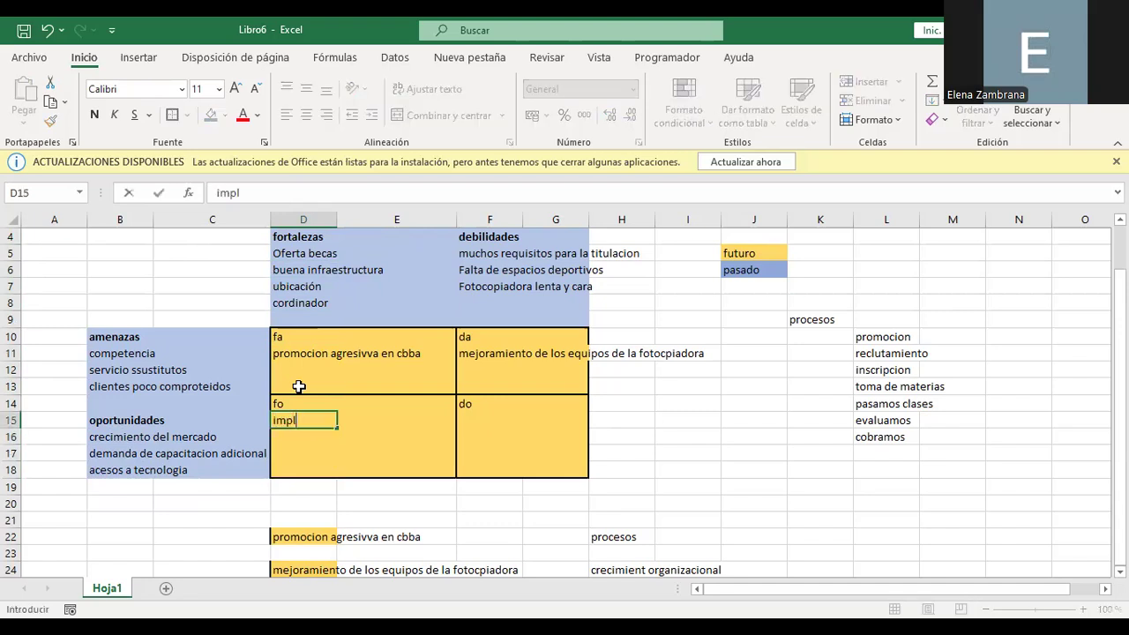
{"action": "type", "text": "ementar uun"}
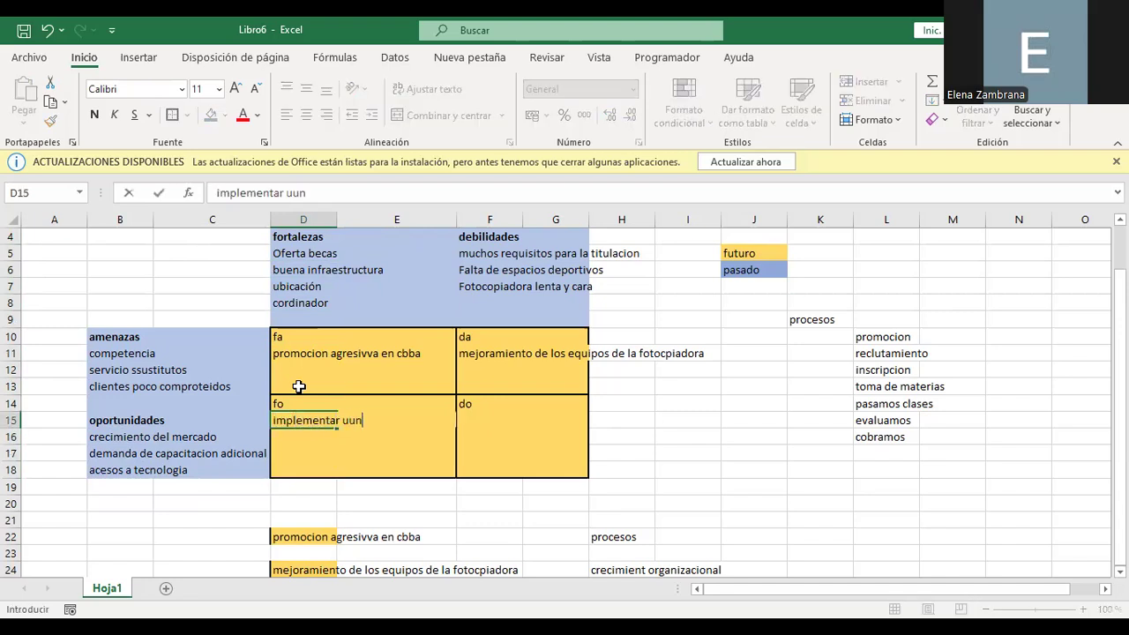
{"action": "type", "text": " wifi de alta"}
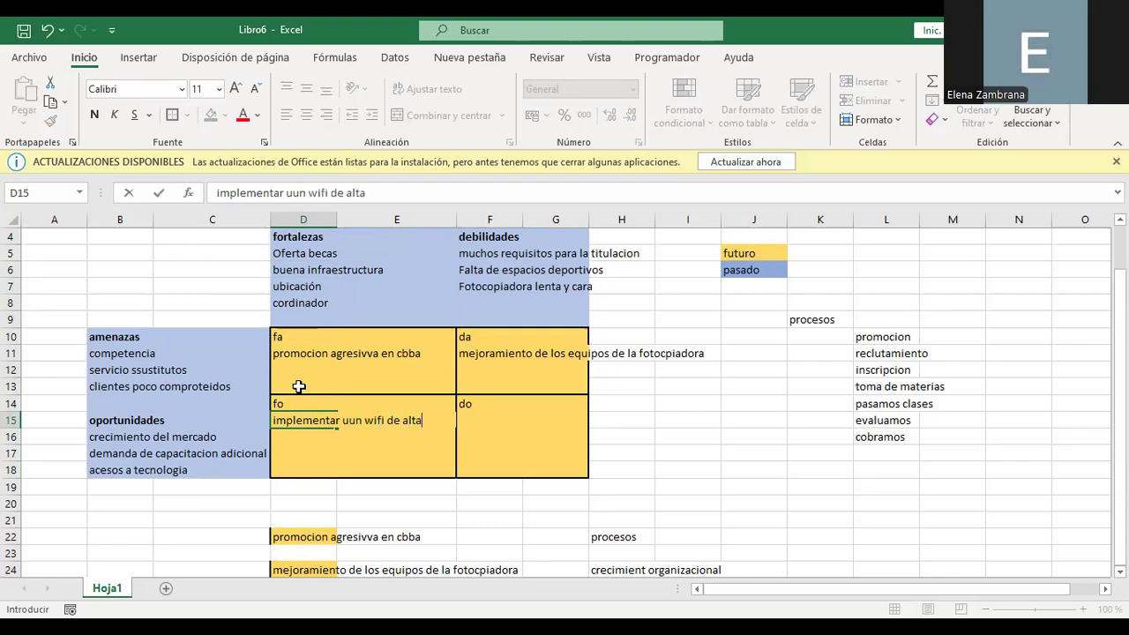
{"action": "type", "text": " velocidad"}
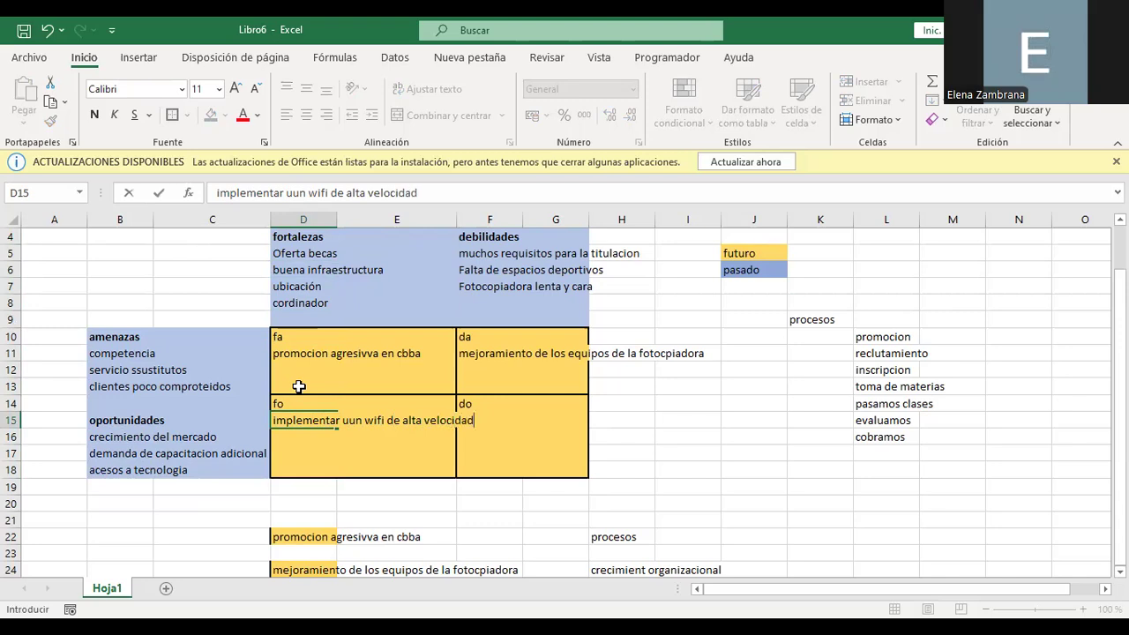
{"action": "key", "text": "Return"}
{"action": "key", "text": "Return"}
{"action": "key", "text": "Return"}
{"action": "key", "text": "Return"}
{"action": "key", "text": "Return"}
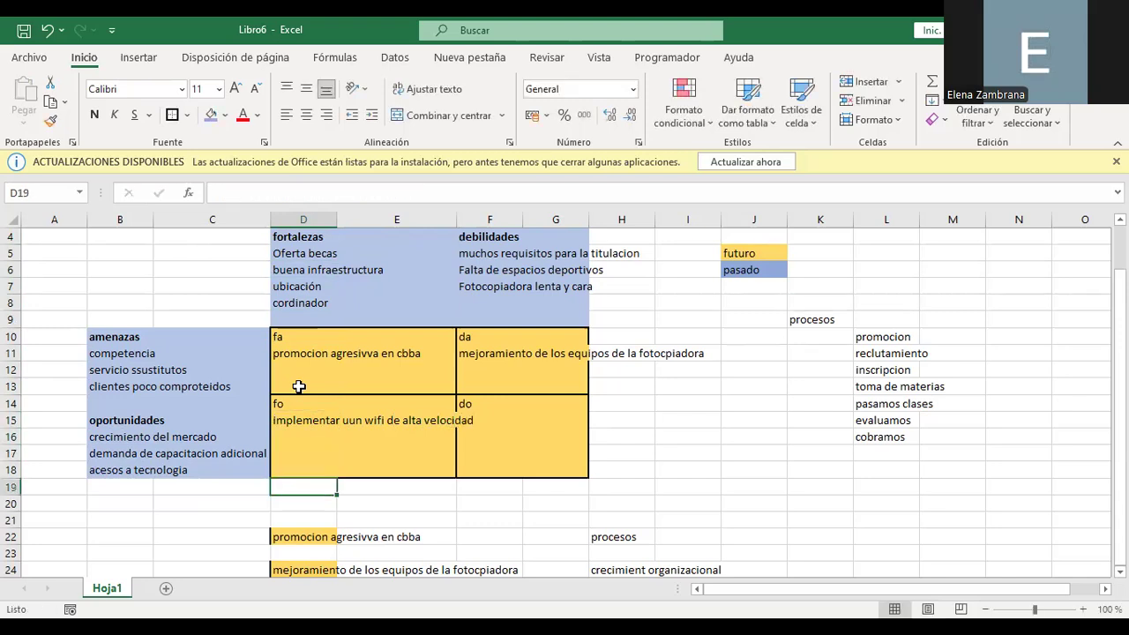
- Copy the wifi strategy from D15 to D27, below the other copied strategies
{"action": "key", "text": "Up"}
{"action": "key", "text": "Up"}
{"action": "key", "text": "Up"}
{"action": "key", "text": "Up"}
{"action": "key", "text": "Up"}
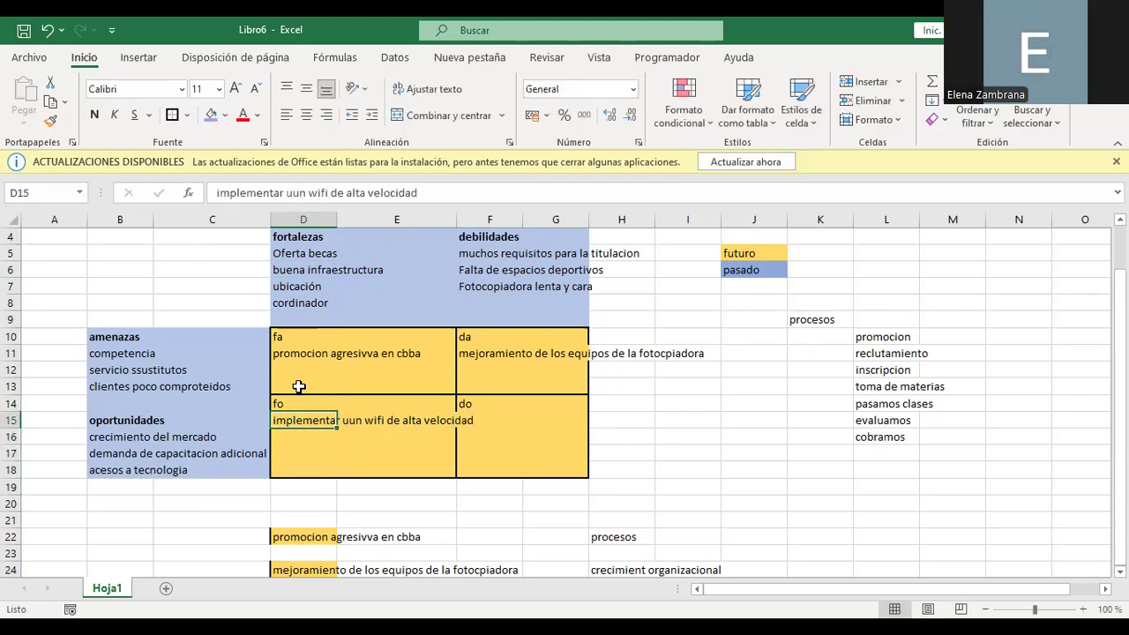
{"action": "key", "text": "ctrl+c"}
{"action": "key", "text": "Down"}
{"action": "key", "text": "Down"}
{"action": "key", "text": "Down"}
{"action": "key", "text": "Down"}
{"action": "key", "text": "Down"}
{"action": "key", "text": "Down"}
{"action": "key", "text": "Down"}
{"action": "key", "text": "Down"}
{"action": "key", "text": "Down"}
{"action": "key", "text": "Down"}
{"action": "key", "text": "Down"}
{"action": "key", "text": "Down"}
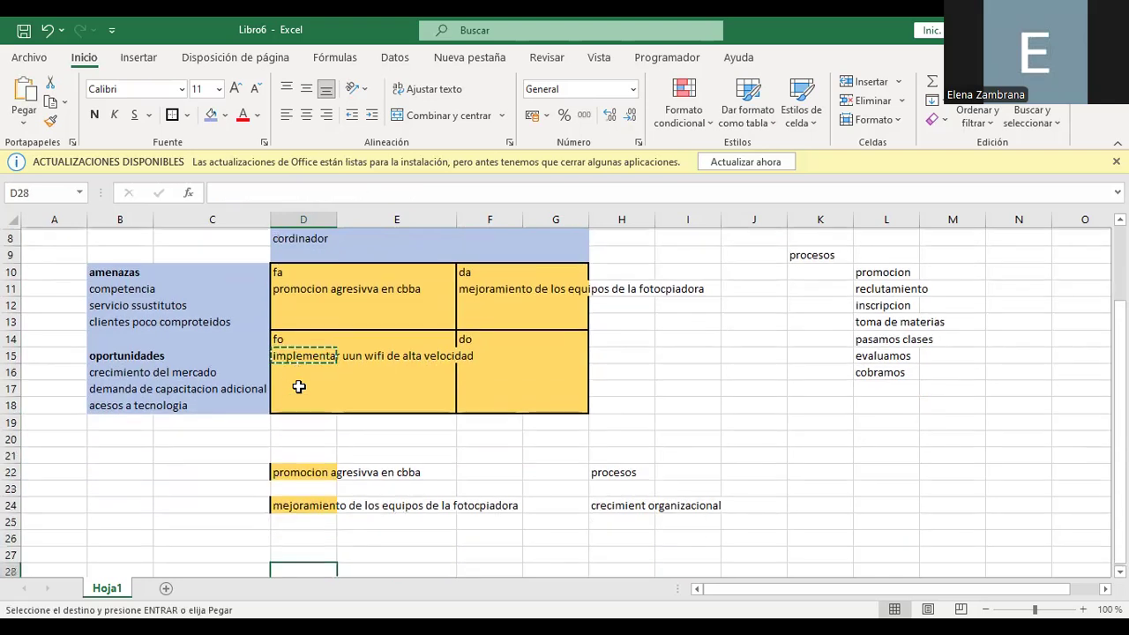
{"action": "key", "text": "ctrl+v"}
- Enter the category "clientes" in H27, beside the copied wifi strategy
{"action": "left_click", "coordinate": [299, 387]}
{"action": "key", "text": "Right"}
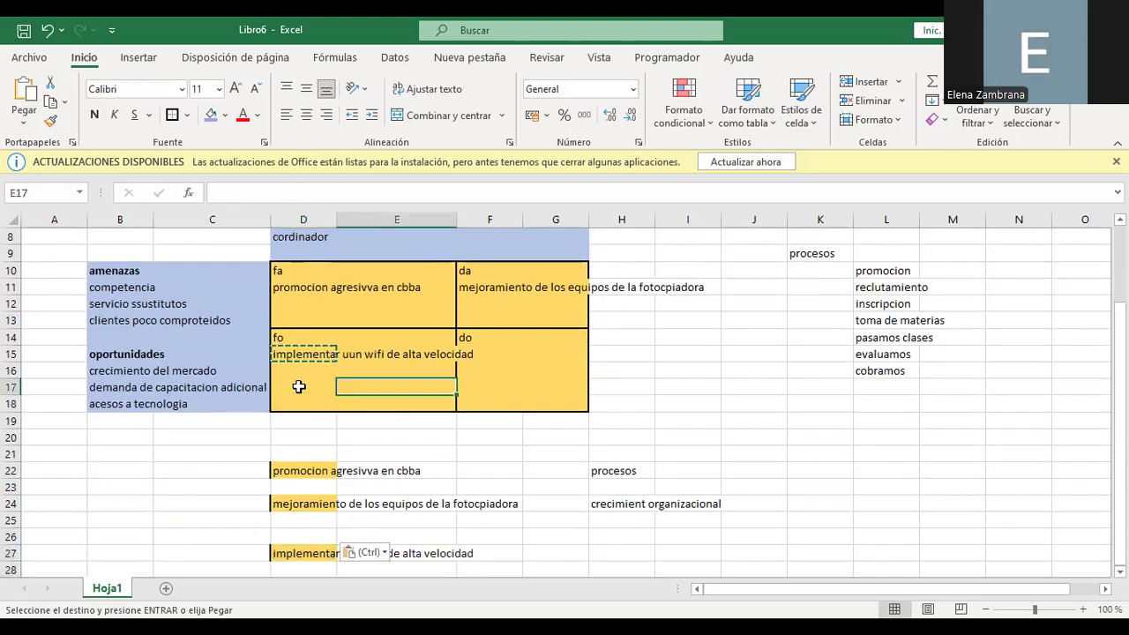
{"action": "key", "text": "Right"}
{"action": "key", "text": "Right"}
{"action": "key", "text": "Down"}
{"action": "key", "text": "Down"}
{"action": "key", "text": "Down"}
{"action": "key", "text": "Down"}
{"action": "key", "text": "Down"}
{"action": "key", "text": "Down"}
{"action": "key", "text": "Down"}
{"action": "key", "text": "Down"}
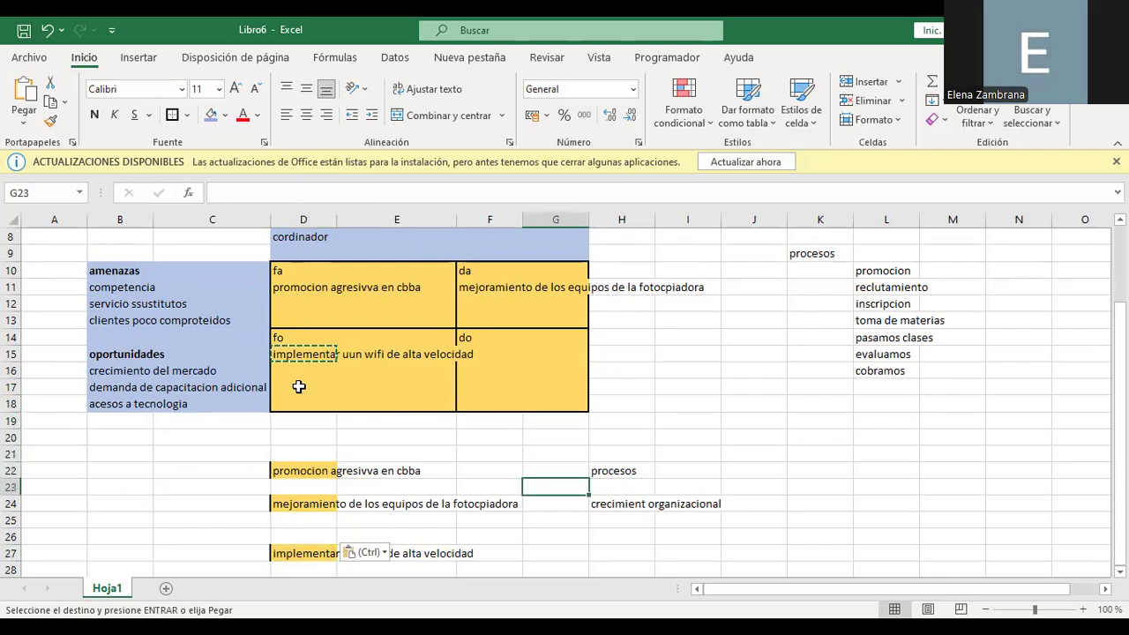
{"action": "key", "text": "Right"}
{"action": "key", "text": "Down"}
{"action": "key", "text": "Down"}
{"action": "type", "text": "clie"}
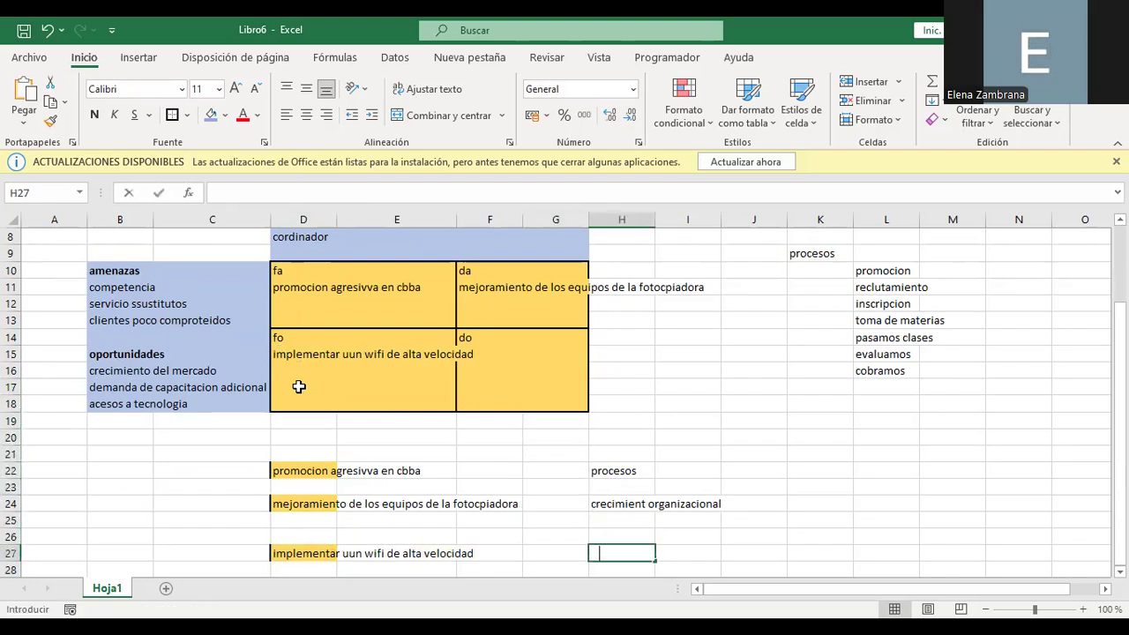
{"action": "type", "text": "ntes"}
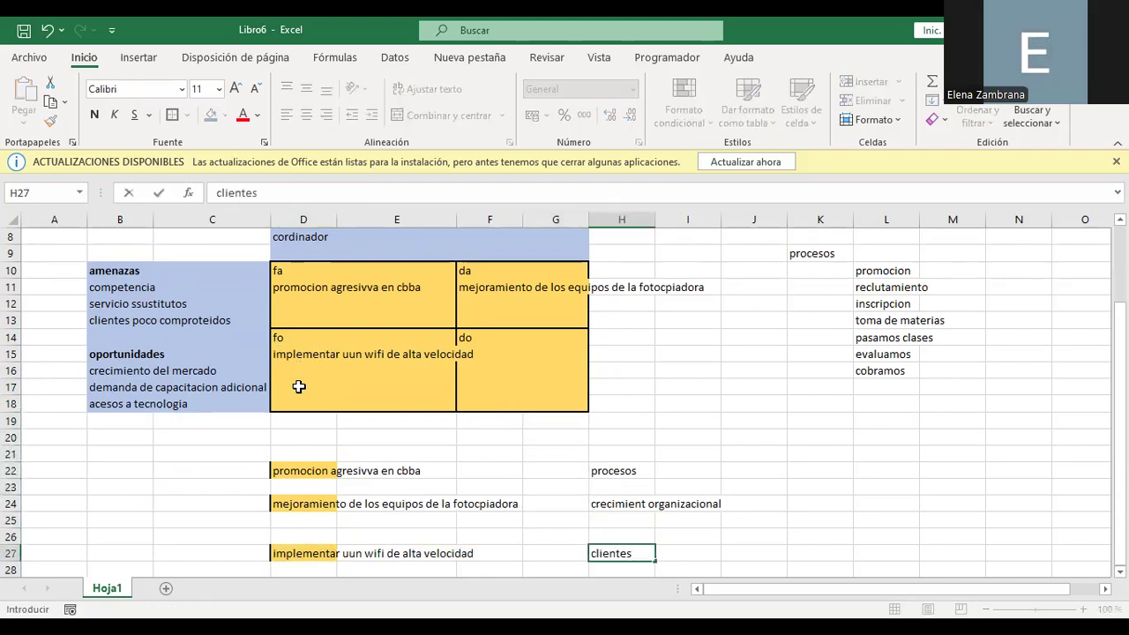
{"action": "key", "text": "Return"}
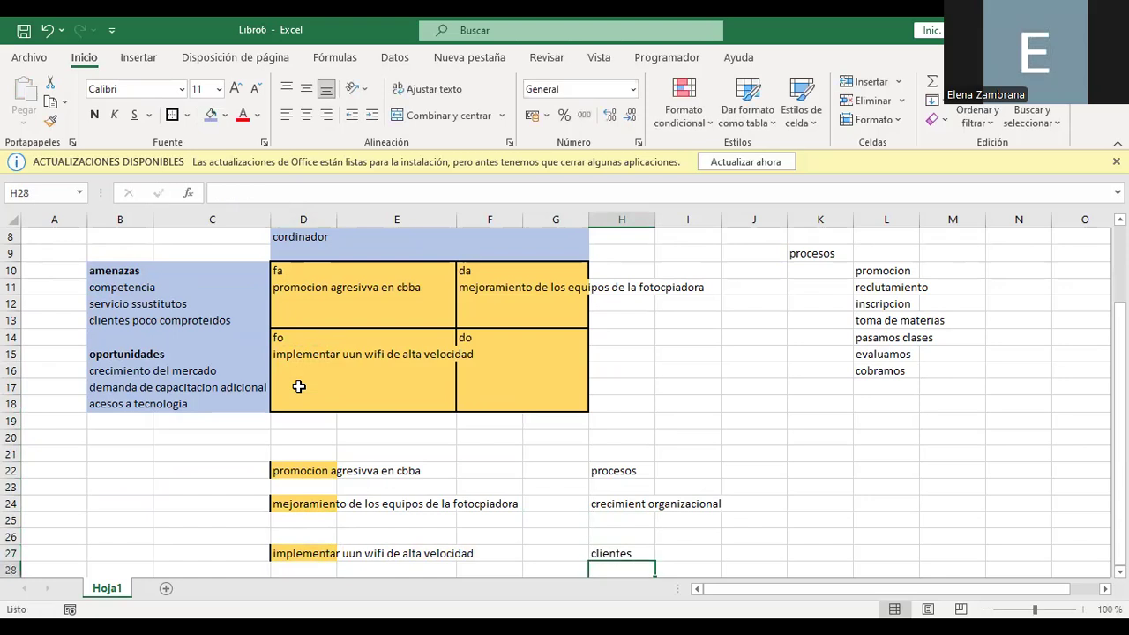
- Review the debilidades column above the do quadrant to find a strategy for it
{"action": "key", "text": "Return"}
{"action": "key", "text": "Up"}
{"action": "key", "text": "Up"}
{"action": "key", "text": "Up"}
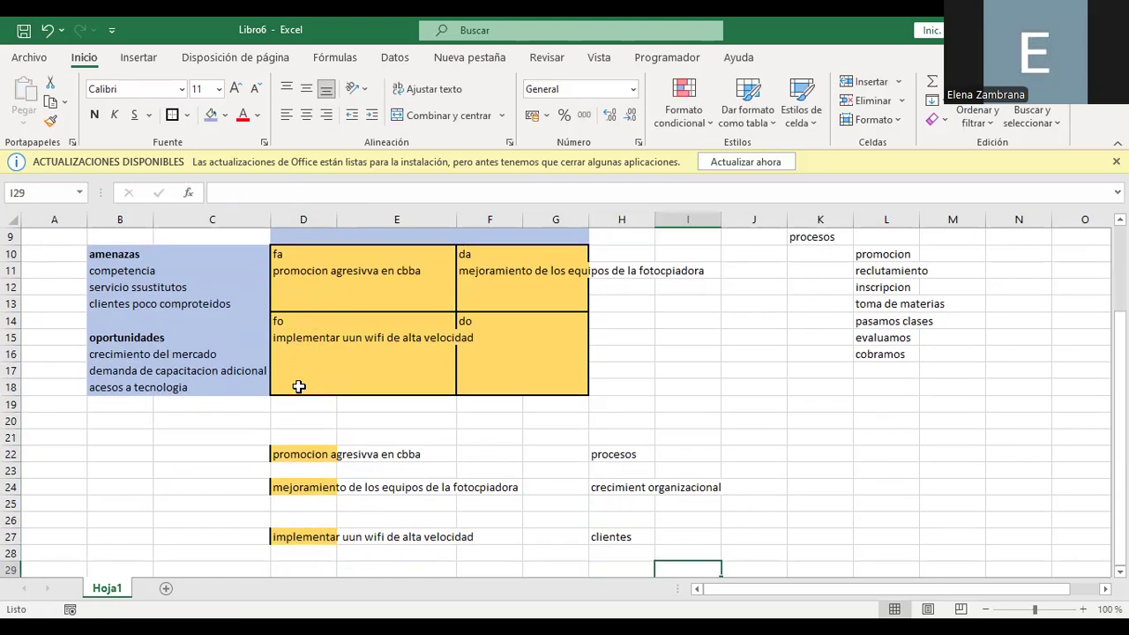
{"action": "key", "text": "Up"}
{"action": "key", "text": "Up"}
{"action": "key", "text": "Up"}
{"action": "key", "text": "Up"}
{"action": "key", "text": "Up"}
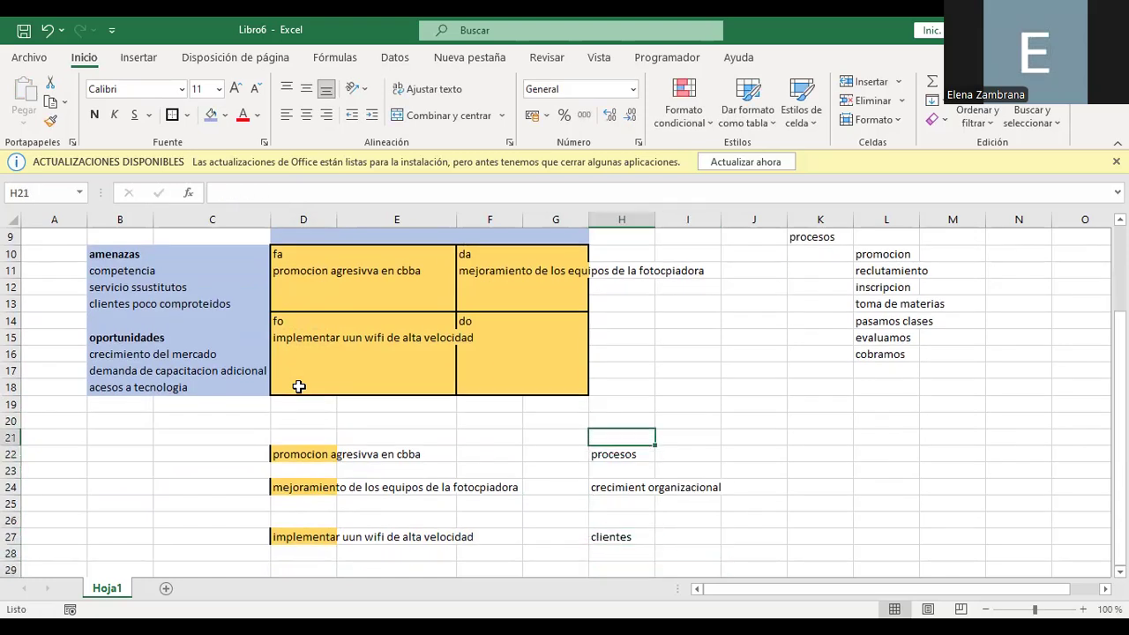
{"action": "key", "text": "Left"}
{"action": "key", "text": "Up"}
{"action": "key", "text": "Up"}
{"action": "key", "text": "Up"}
{"action": "key", "text": "Up"}
{"action": "key", "text": "Up"}
{"action": "key", "text": "Left"}
{"action": "key", "text": "Up"}
{"action": "key", "text": "Up"}
{"action": "key", "text": "Up"}
{"action": "key", "text": "Up"}
{"action": "key", "text": "Up"}
{"action": "key", "text": "Up"}
{"action": "key", "text": "Up"}
{"action": "key", "text": "Up"}
{"action": "key", "text": "Up"}
{"action": "key", "text": "Up"}
{"action": "key", "text": "Up"}
{"action": "key", "text": "Up"}
{"action": "key", "text": "Up"}
{"action": "key", "text": "Down"}
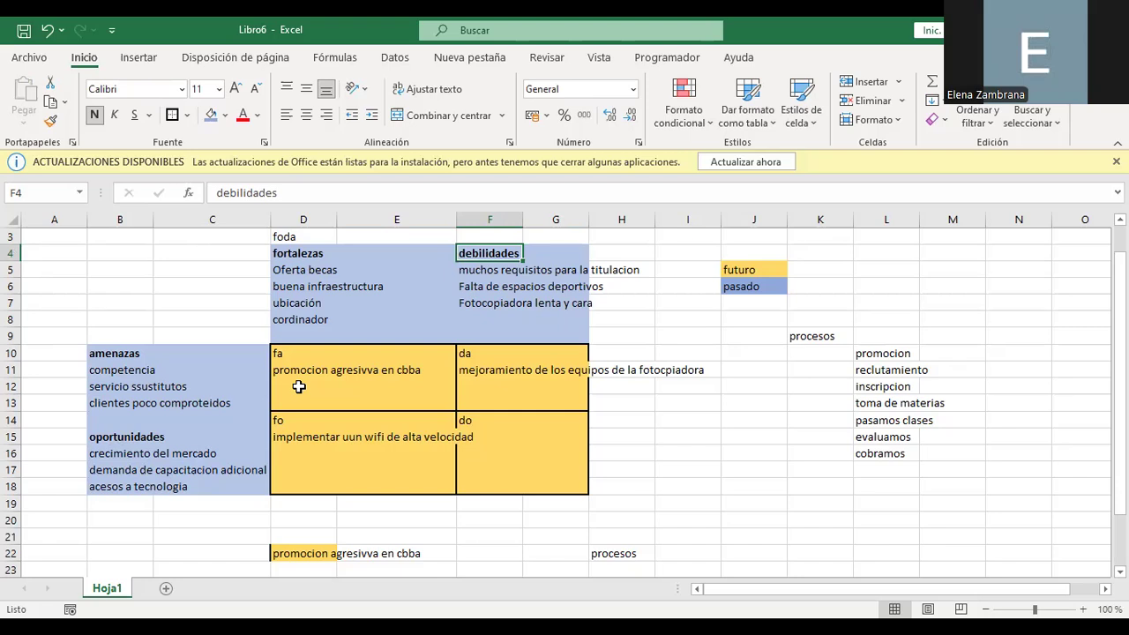
- Enter the strategy "convenio interinstitucional con un campo deportivo" in F16, inside the do quadrant
{"action": "key", "text": "Down"}
{"action": "key", "text": "Down"}
{"action": "key", "text": "Down"}
{"action": "key", "text": "Down"}
{"action": "key", "text": "Down"}
{"action": "key", "text": "Down"}
{"action": "key", "text": "Down"}
{"action": "key", "text": "Down"}
{"action": "key", "text": "Down"}
{"action": "key", "text": "Down"}
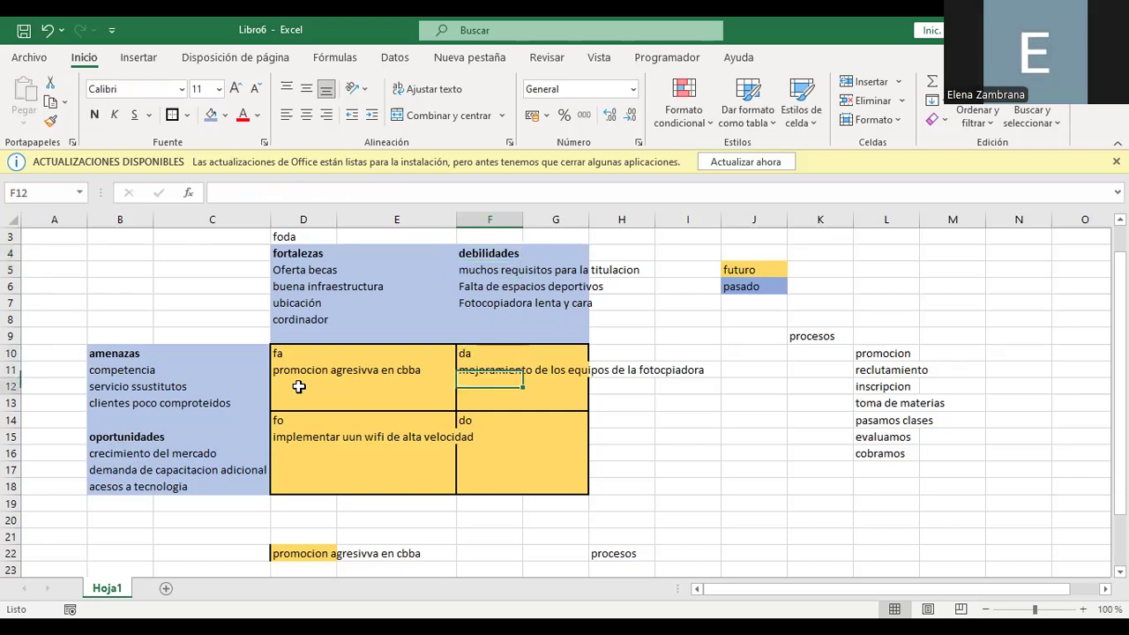
{"action": "key", "text": "Down"}
{"action": "key", "text": "Down"}
{"action": "type", "text": "c"}
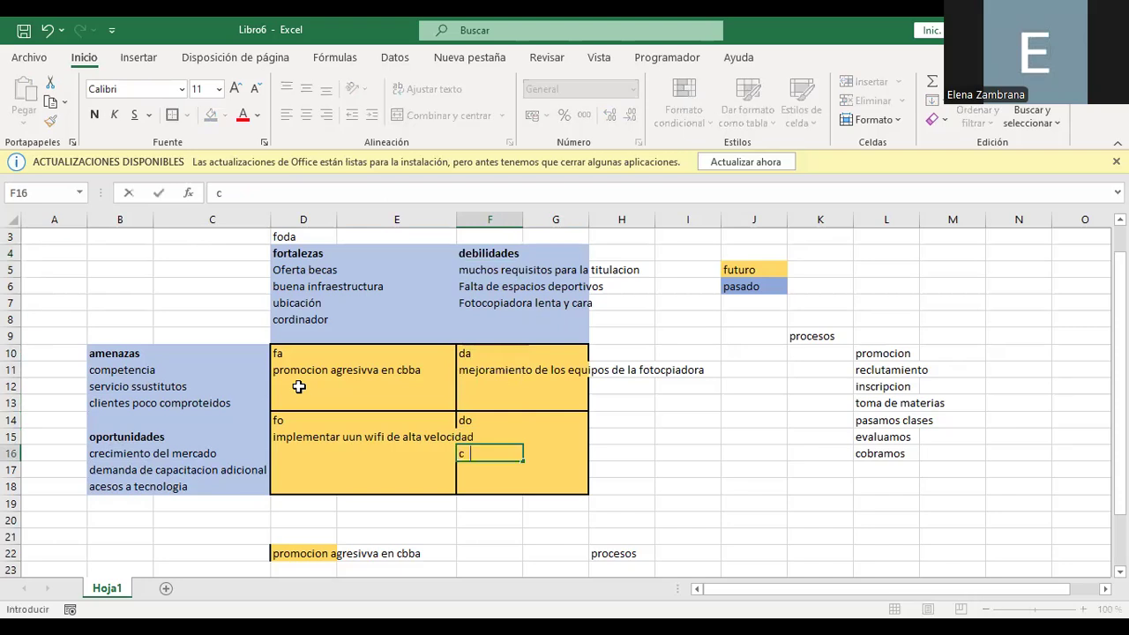
{"action": "type", "text": "onvenio in"}
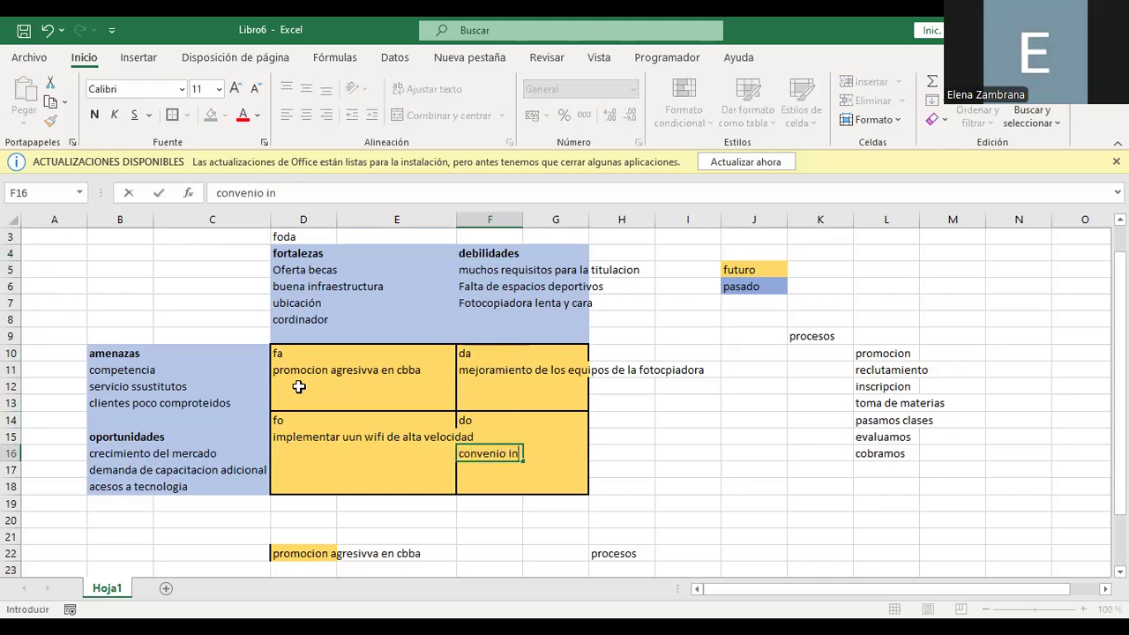
{"action": "type", "text": "terinstitucional "}
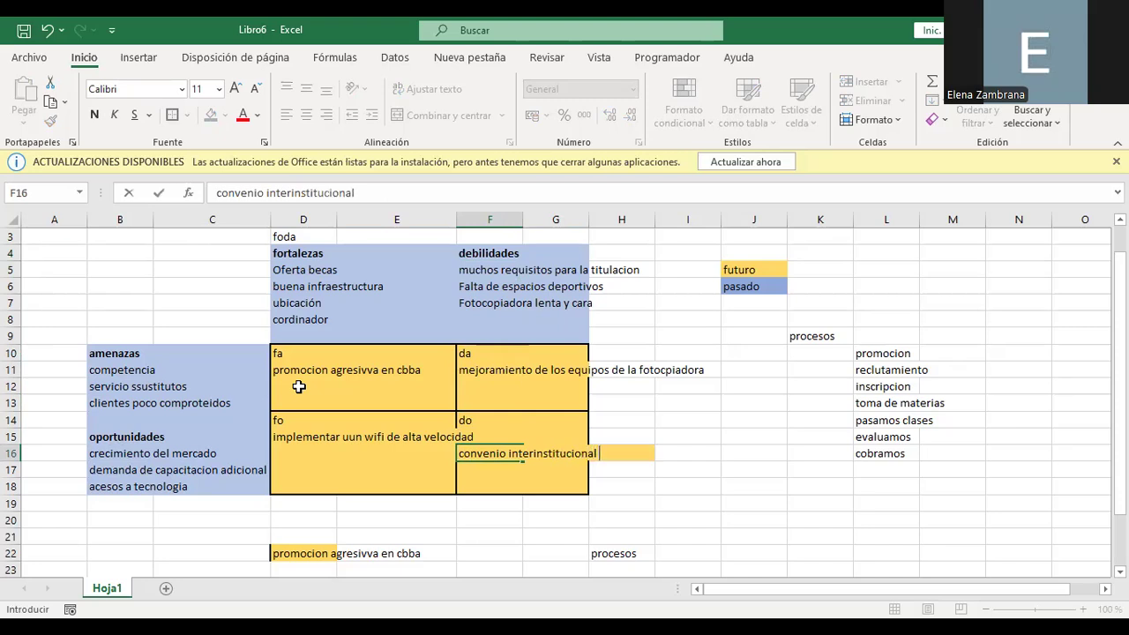
{"action": "type", "text": "con un campo deportivo"}
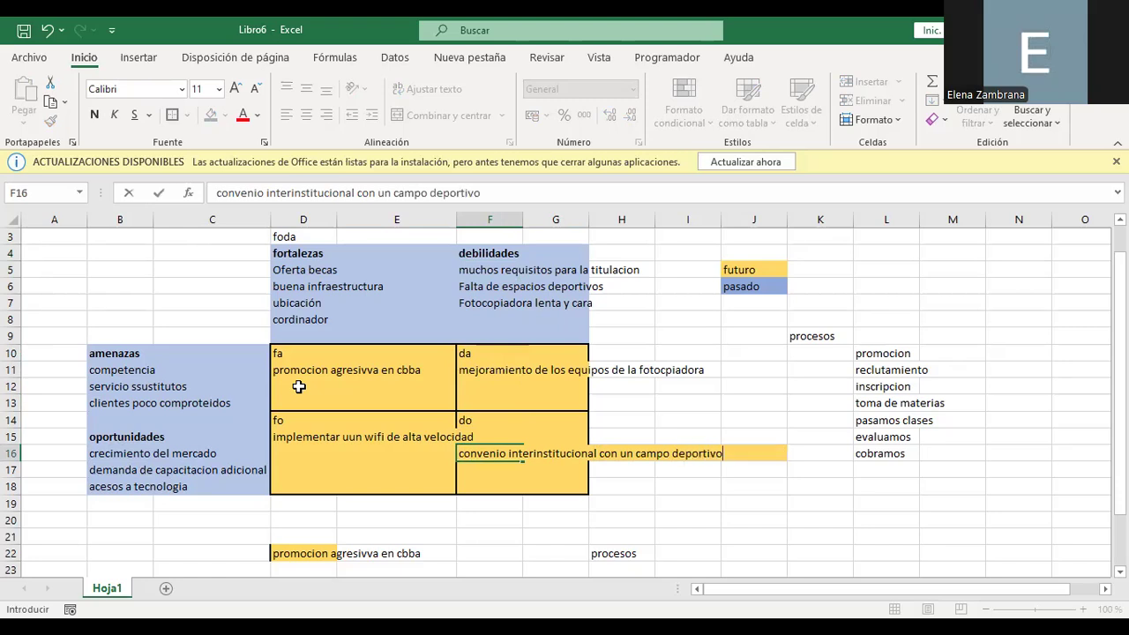
{"action": "key", "text": "ctrl+Return"}
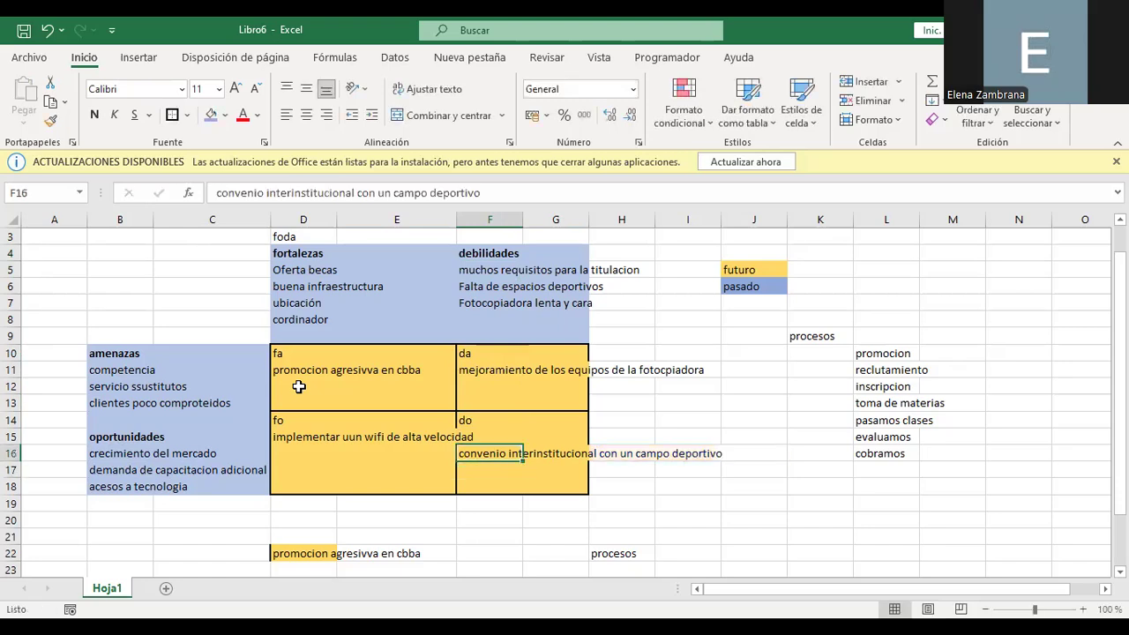
- Copy the convenio strategy from F16 to D29, below the other copied strategies
{"action": "key", "text": "ctrl+c"}
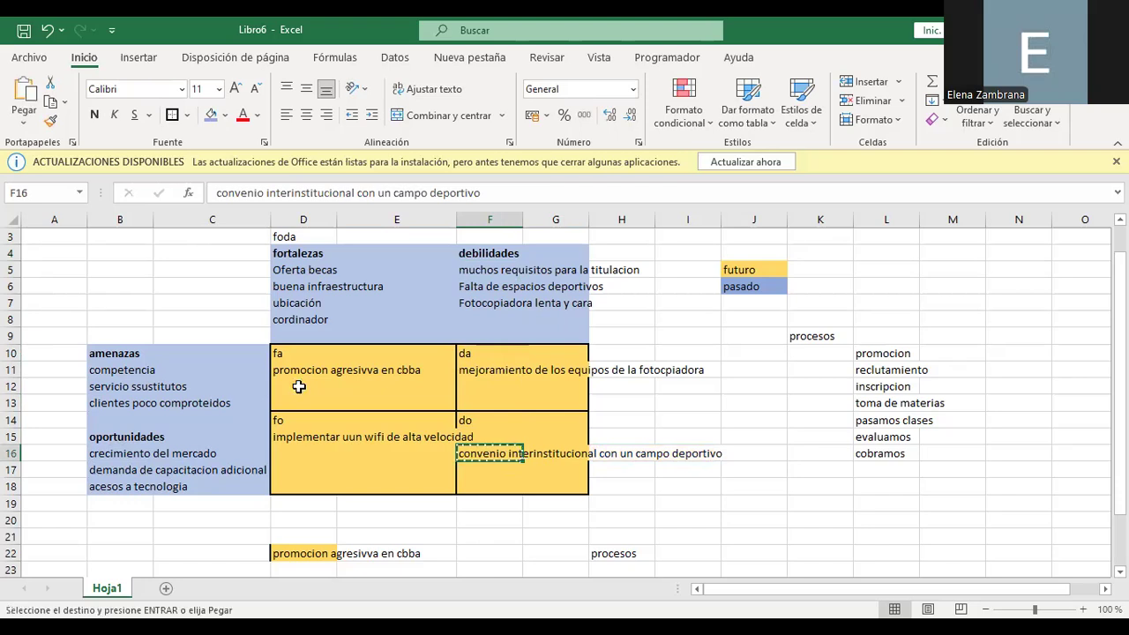
{"action": "key", "text": "Down"}
{"action": "key", "text": "Down"}
{"action": "key", "text": "Down"}
{"action": "key", "text": "Down"}
{"action": "key", "text": "Down"}
{"action": "key", "text": "Down"}
{"action": "key", "text": "Down"}
{"action": "key", "text": "Down"}
{"action": "key", "text": "Down"}
{"action": "key", "text": "Down"}
{"action": "key", "text": "Down"}
{"action": "key", "text": "Down"}
{"action": "key", "text": "Down"}
{"action": "key", "text": "Down"}
{"action": "key", "text": "Down"}
{"action": "key", "text": "Up"}
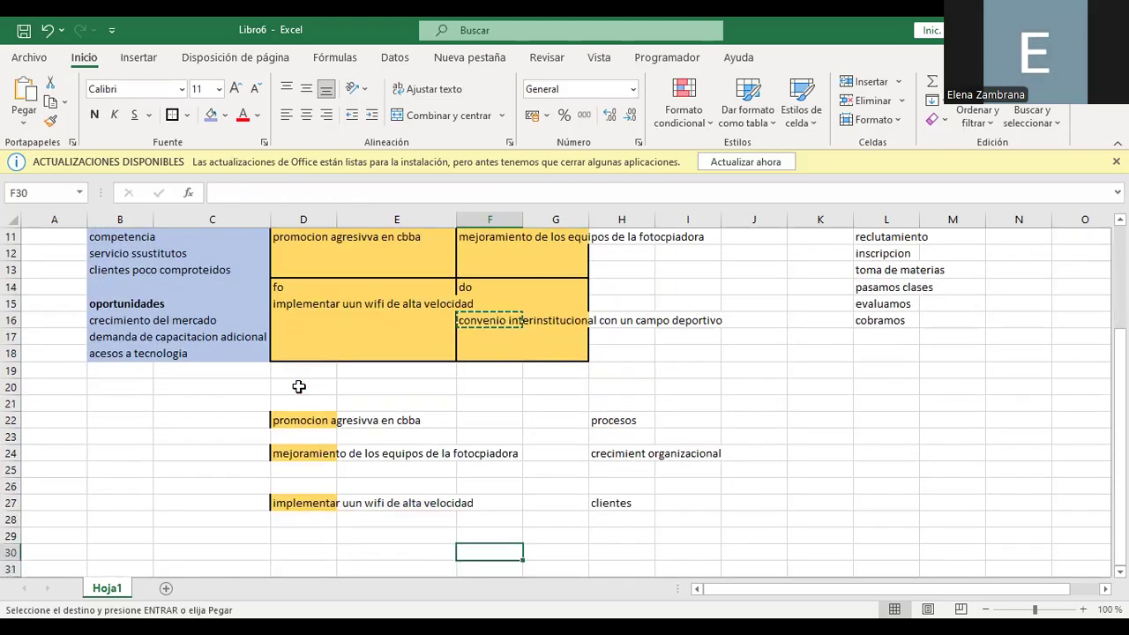
{"action": "key", "text": "Left"}
{"action": "key", "text": "Left"}
{"action": "key", "text": "Up"}
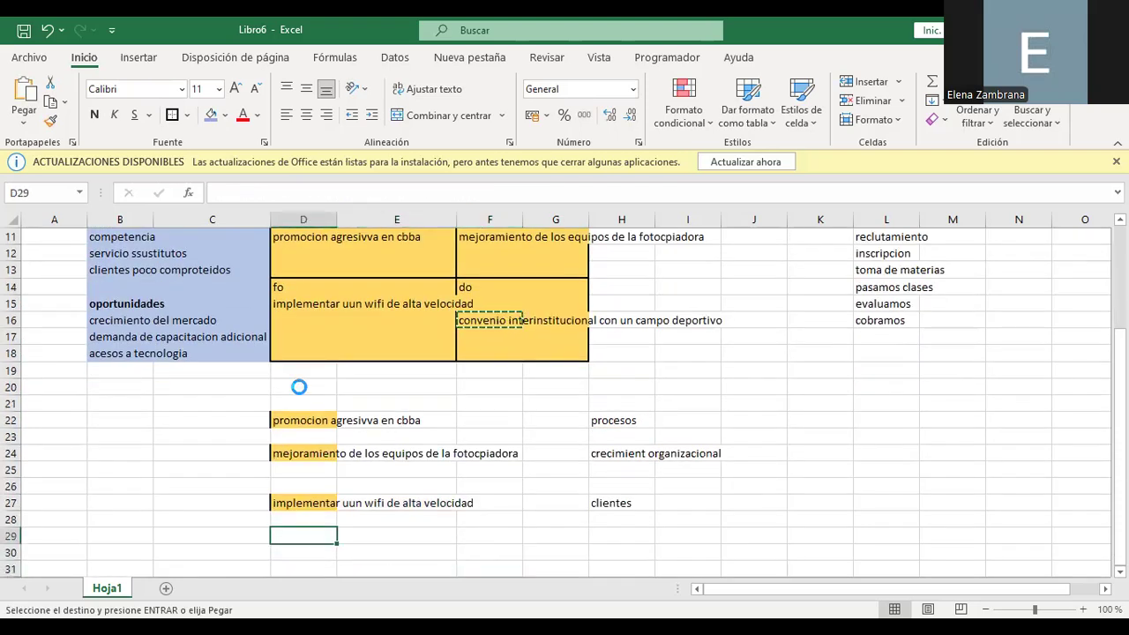
{"action": "key", "text": "ctrl+v"}
- Enter the category "clientes" in H29, beside the copied convenio strategy
{"action": "key", "text": "Right"}
{"action": "key", "text": "Right"}
{"action": "key", "text": "Right"}
{"action": "key", "text": "Right"}
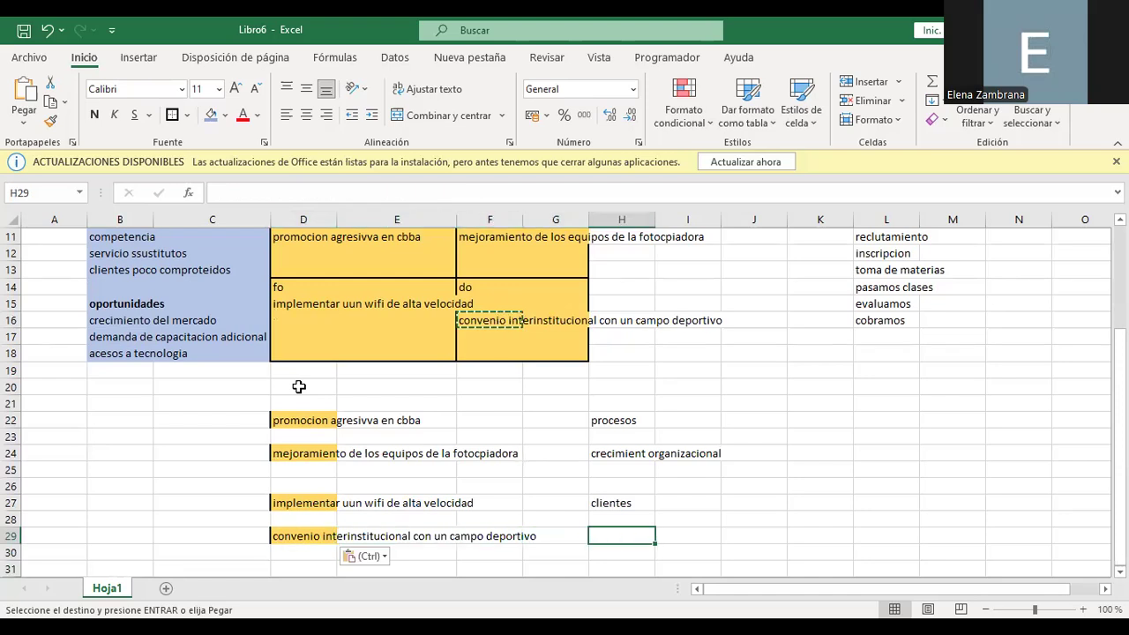
{"action": "type", "text": "clientes"}
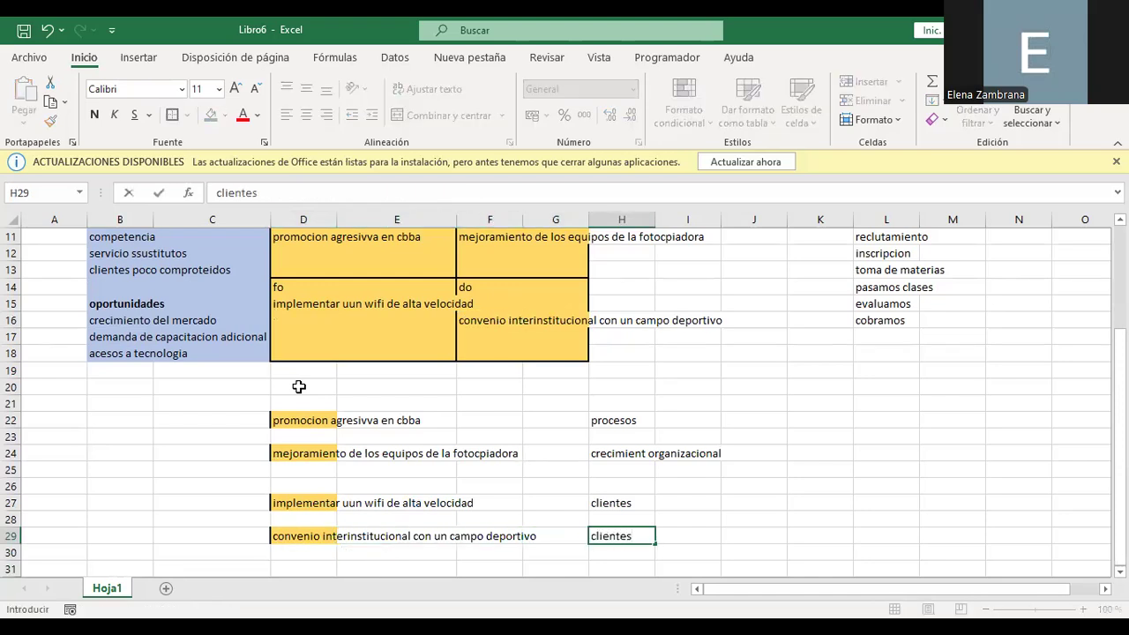
{"action": "key", "text": "Return"}
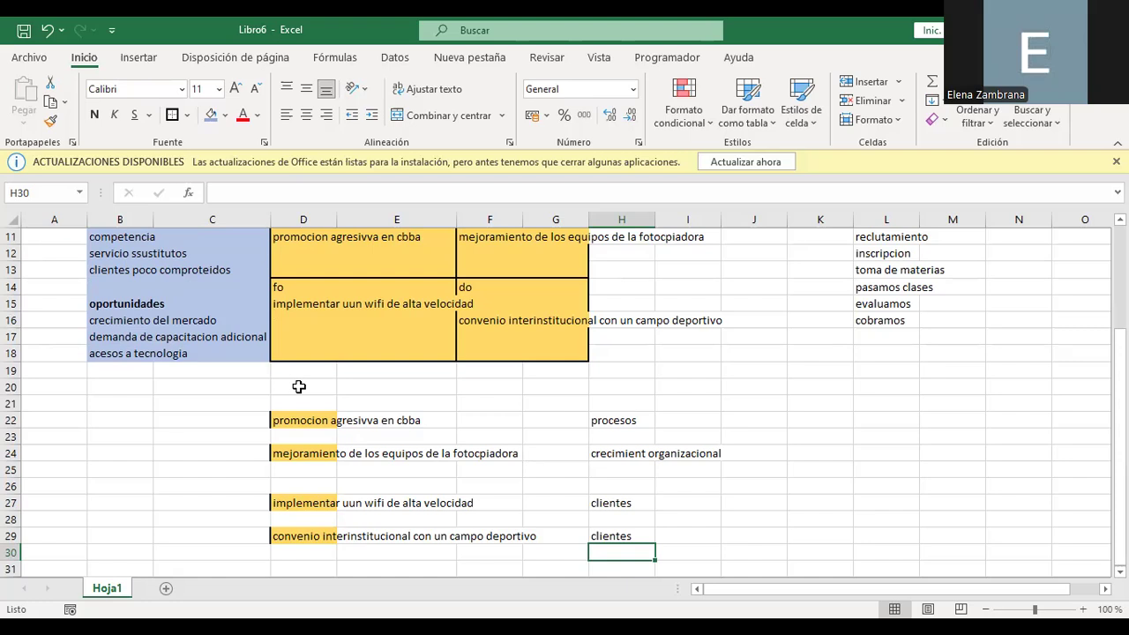
- Enter the strategy "inversion para la apertura de un instituto que genere mayor rentabilidad" in D13, inside the fa quadrant
{"action": "key", "text": "Left"}
{"action": "key", "text": "Left"}
{"action": "key", "text": "Left"}
{"action": "key", "text": "Left"}
{"action": "key", "text": "Up"}
{"action": "key", "text": "Up"}
{"action": "key", "text": "Up"}
{"action": "key", "text": "Up"}
{"action": "key", "text": "Up"}
{"action": "key", "text": "Up"}
{"action": "key", "text": "Up"}
{"action": "key", "text": "Up"}
{"action": "key", "text": "Up"}
{"action": "key", "text": "Up"}
{"action": "key", "text": "Up"}
{"action": "key", "text": "Up"}
{"action": "key", "text": "Up"}
{"action": "key", "text": "Up"}
{"action": "key", "text": "Up"}
{"action": "key", "text": "Up"}
{"action": "key", "text": "Up"}
{"action": "key", "text": "Up"}
{"action": "key", "text": "Up"}
{"action": "key", "text": "Up"}
{"action": "key", "text": "Up"}
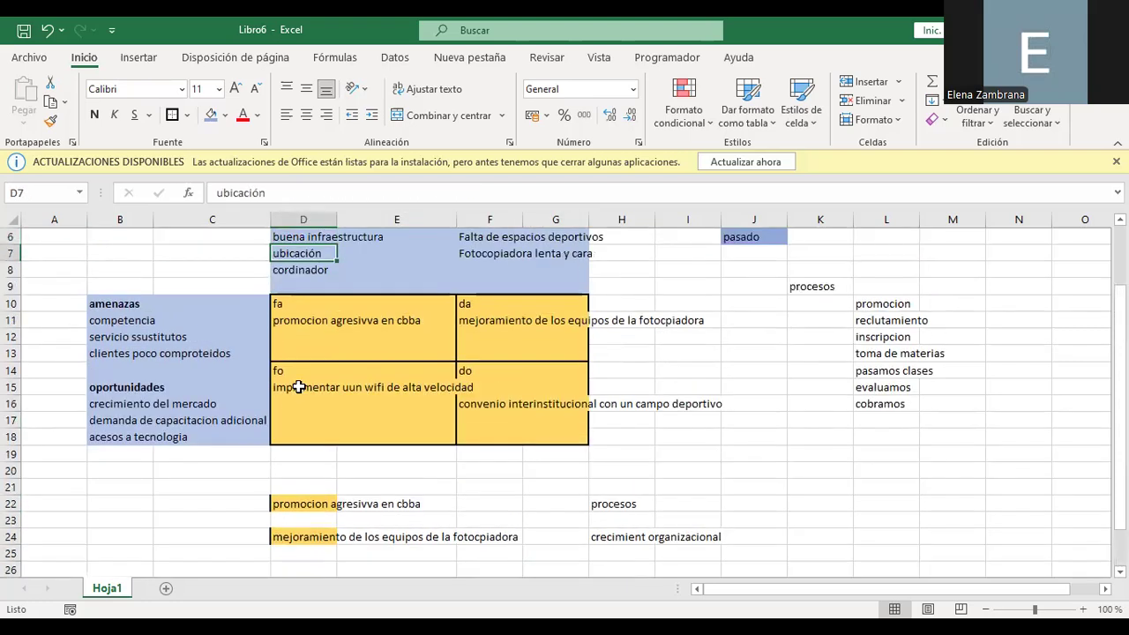
{"action": "key", "text": "Down"}
{"action": "key", "text": "Down"}
{"action": "key", "text": "Down"}
{"action": "key", "text": "Down"}
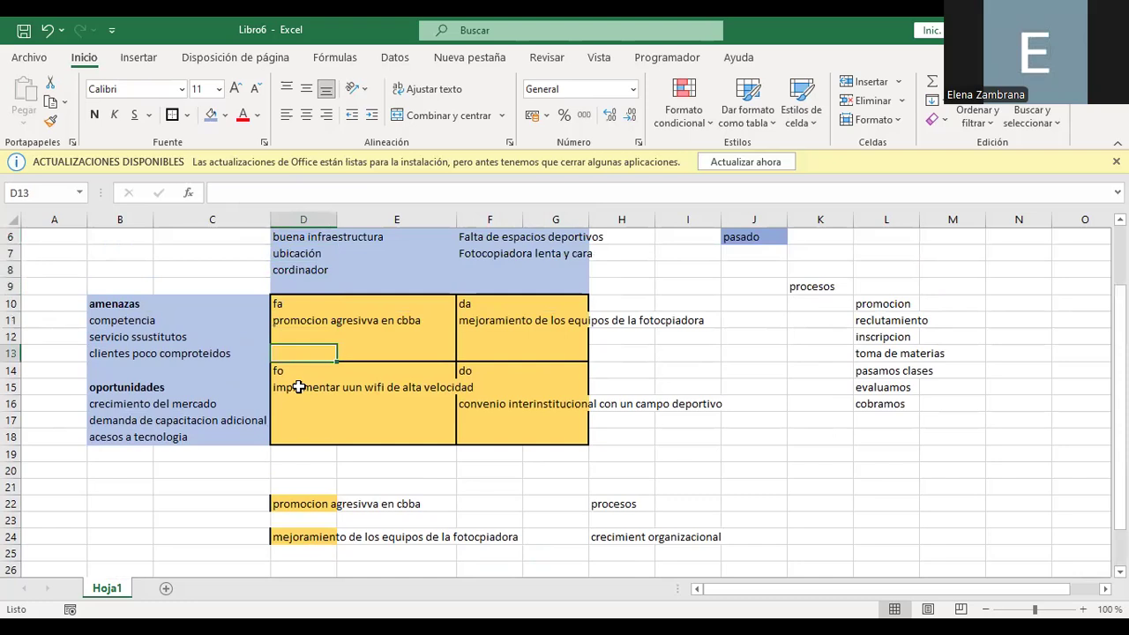
{"action": "type", "text": "inverio"}
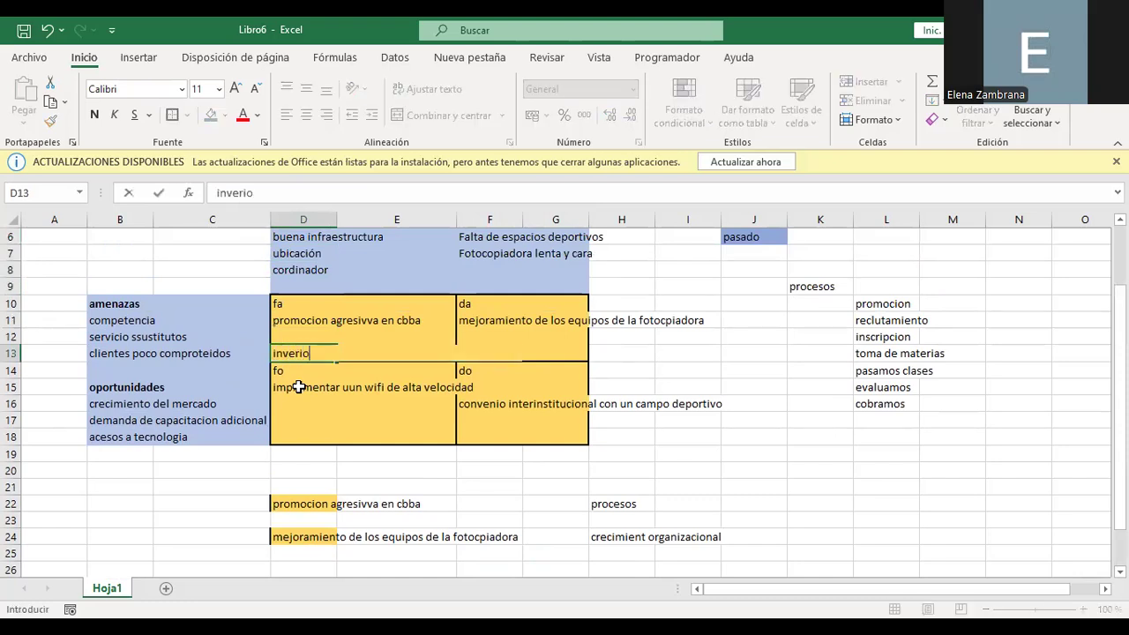
{"action": "type", "text": "n"}
{"action": "key", "text": "BackSpace"}
{"action": "key", "text": "BackSpace"}
{"action": "key", "text": "BackSpace"}
{"action": "type", "text": "sion para l"}
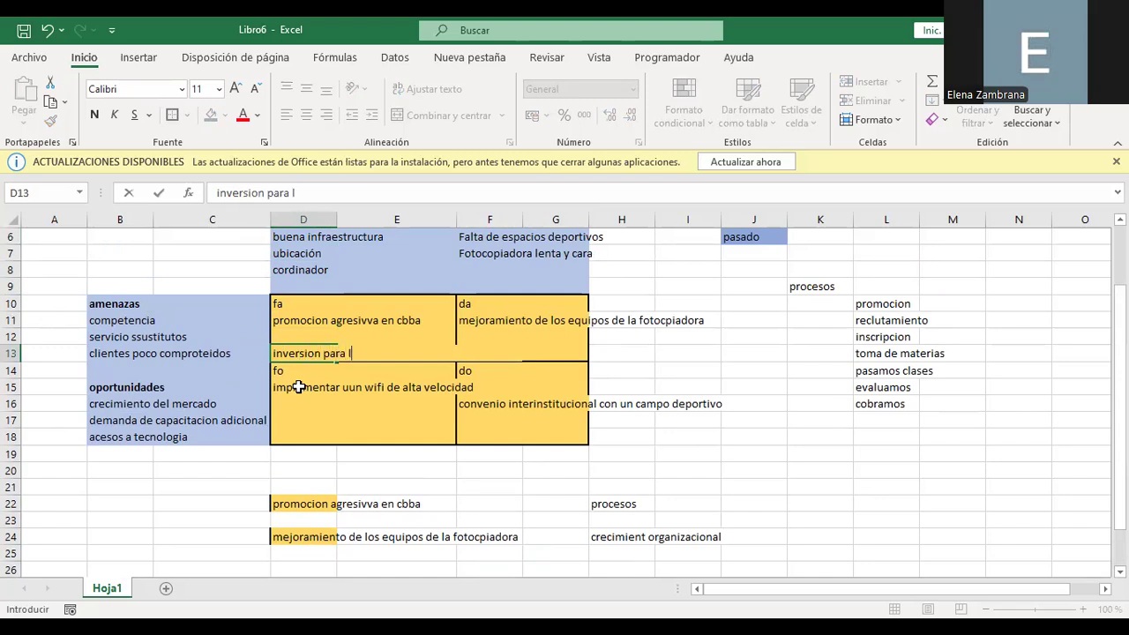
{"action": "type", "text": "a apertura de un"}
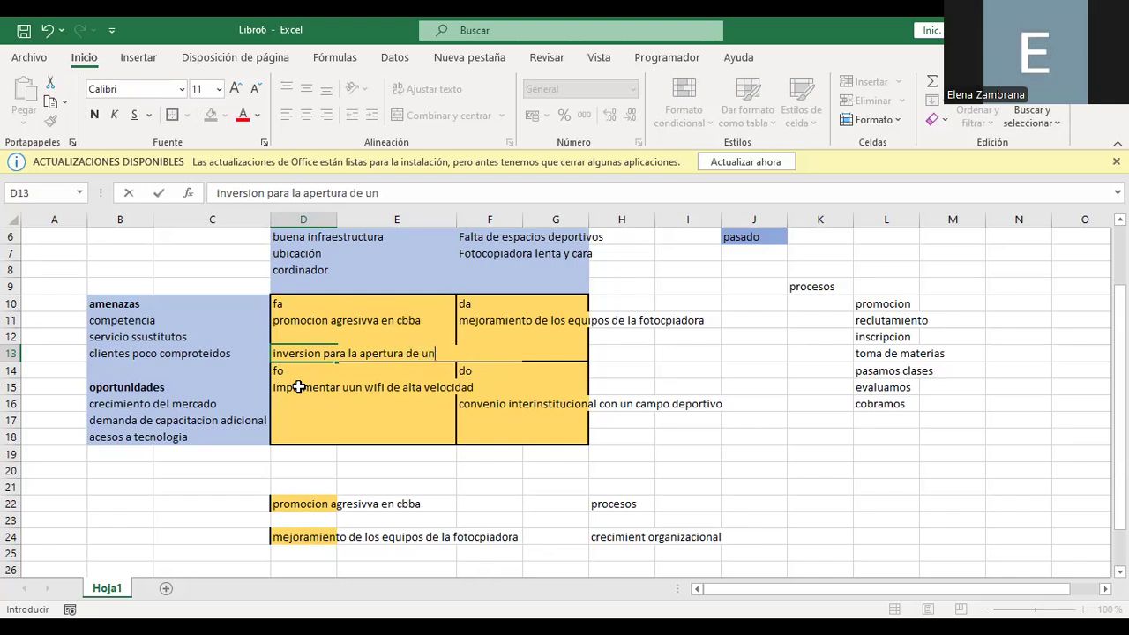
{"action": "type", "text": " instituto que gene"}
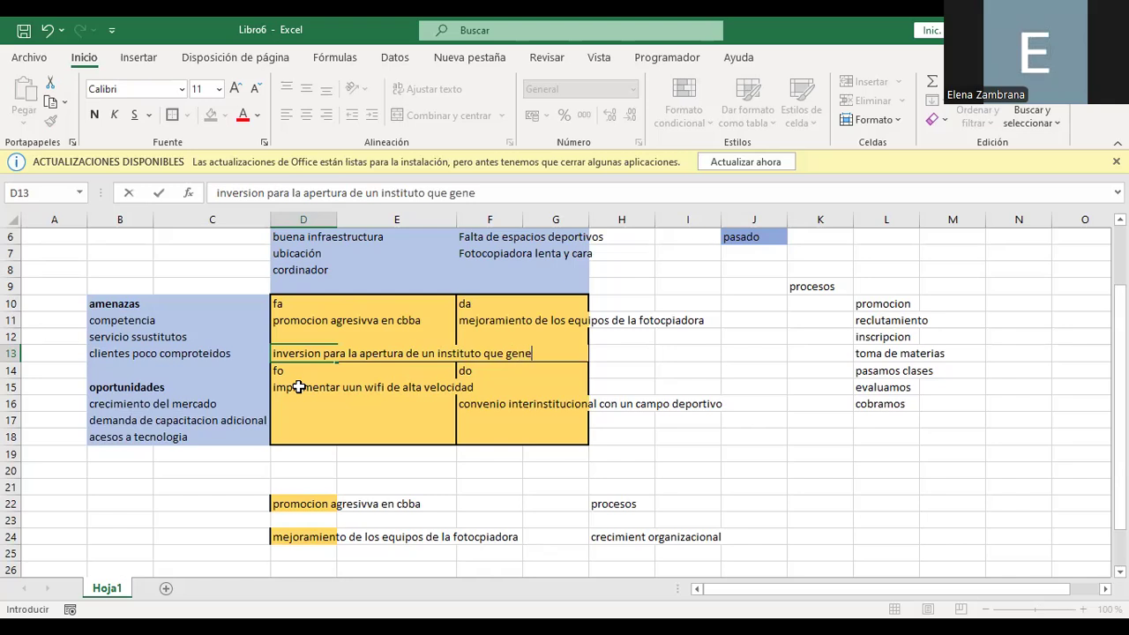
{"action": "type", "text": "re mayor rentabilidad"}
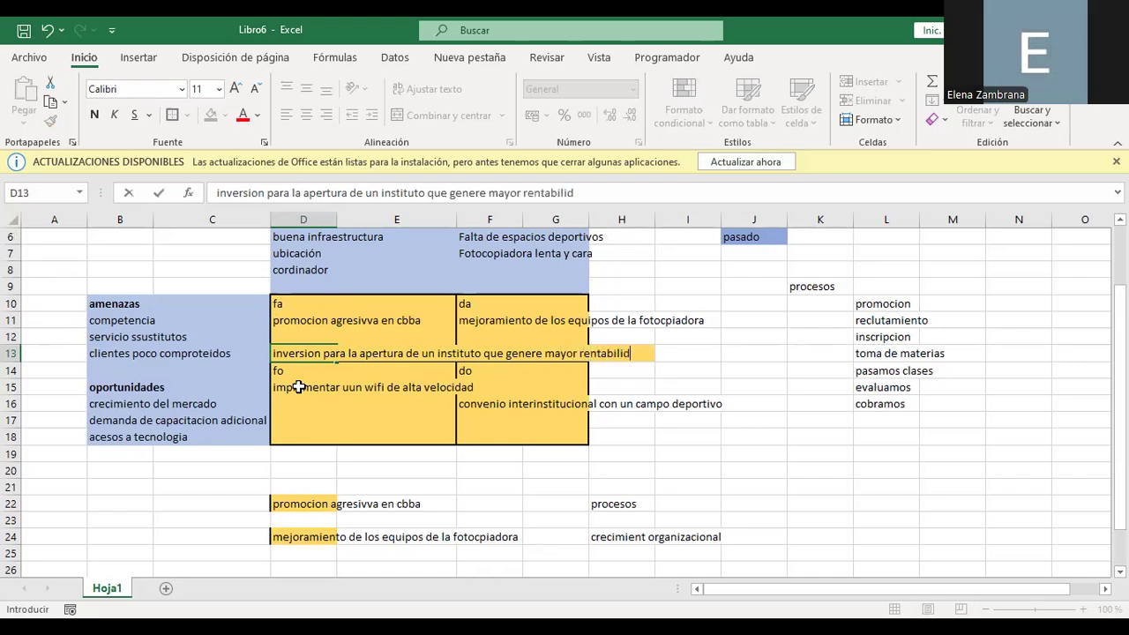
{"action": "key", "text": "Return"}
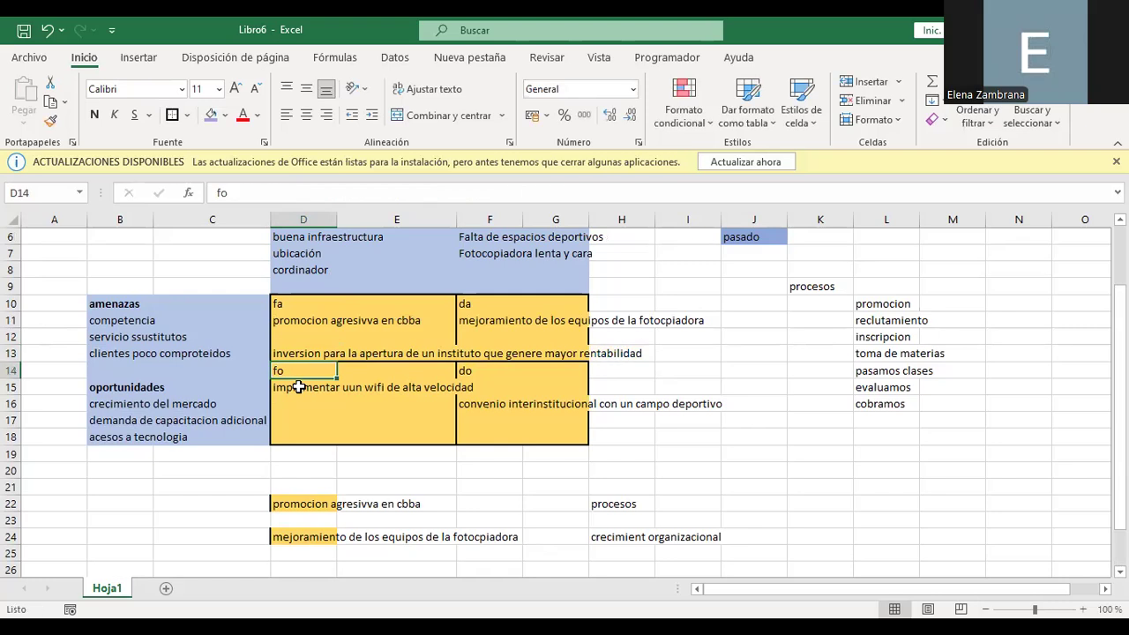
- Copy the inversion strategy from D13 to D31, below the other copied strategies
{"action": "key", "text": "Up"}
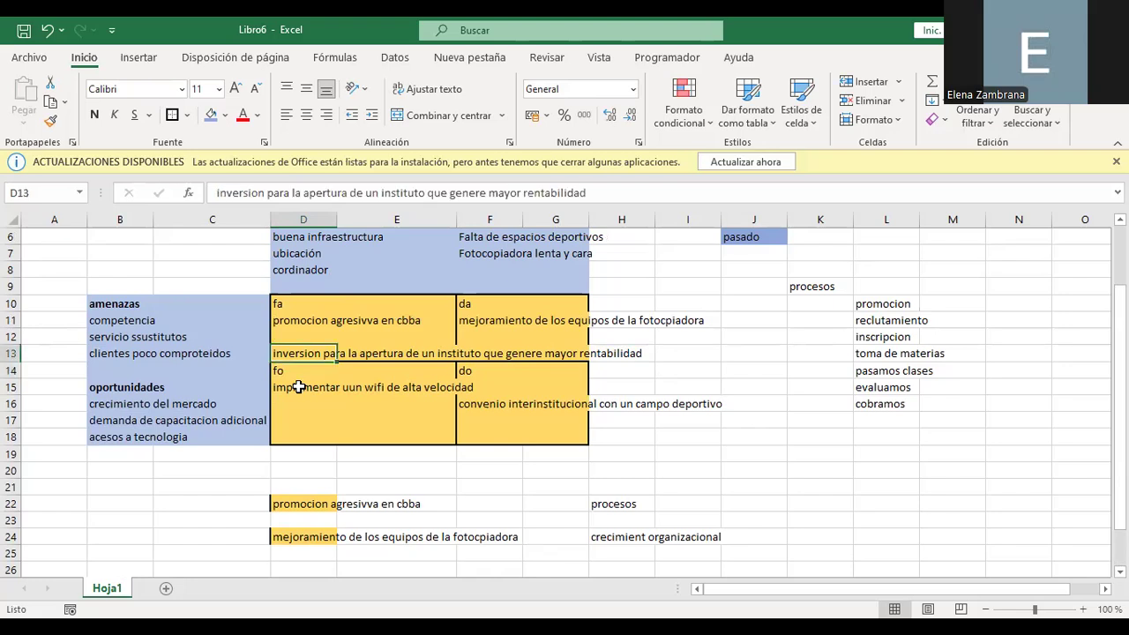
{"action": "key", "text": "ctrl+c"}
{"action": "key", "text": "Down"}
{"action": "key", "text": "Down"}
{"action": "key", "text": "Down"}
{"action": "key", "text": "Down"}
{"action": "key", "text": "Down"}
{"action": "key", "text": "Down"}
{"action": "key", "text": "Down"}
{"action": "key", "text": "Down"}
{"action": "key", "text": "Down"}
{"action": "key", "text": "Down"}
{"action": "key", "text": "Down"}
{"action": "key", "text": "Down"}
{"action": "key", "text": "Down"}
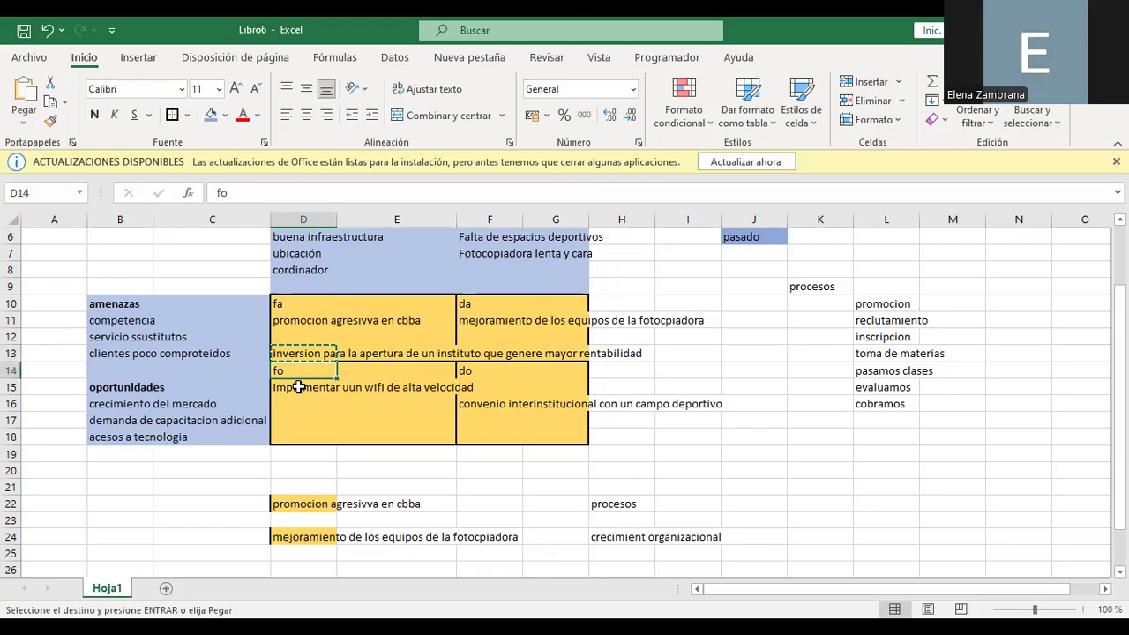
{"action": "key", "text": "Down"}
{"action": "key", "text": "Down"}
{"action": "key", "text": "Down"}
{"action": "key", "text": "Down"}
{"action": "key", "text": "Down"}
{"action": "key", "text": "Down"}
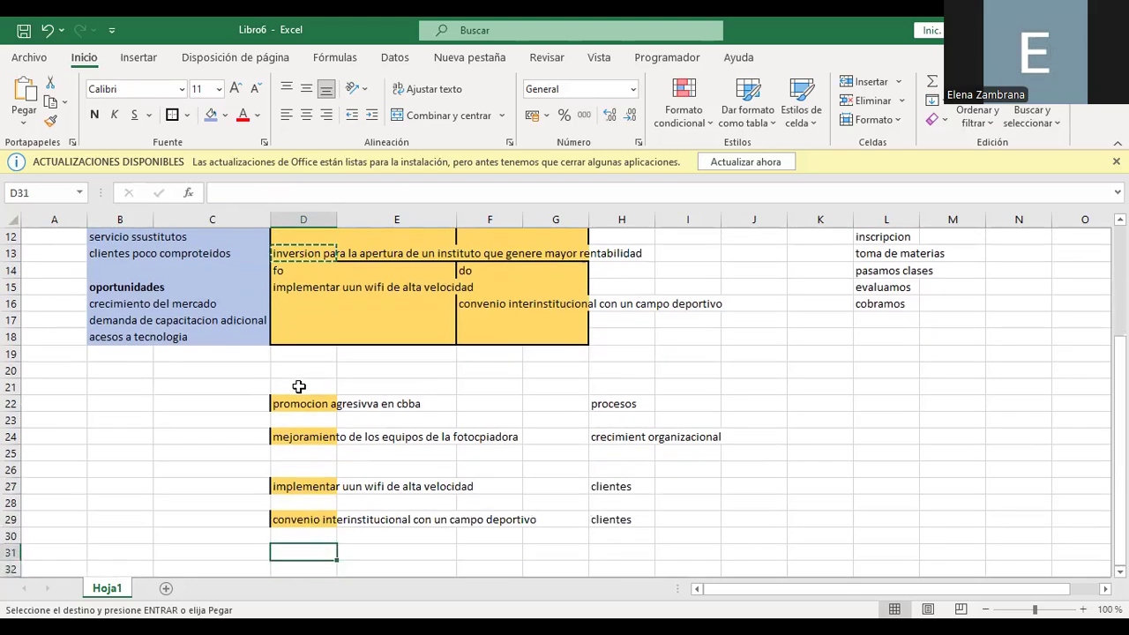
{"action": "key", "text": "Up"}
{"action": "key", "text": "ctrl+v"}
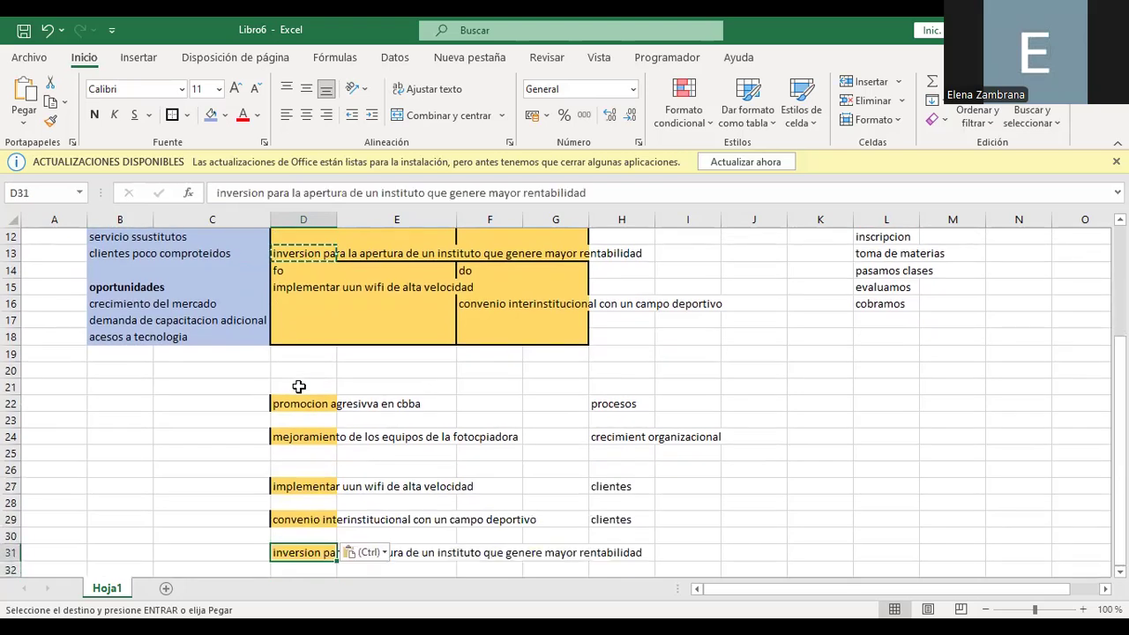
- Move the category entries in H22:H29 one column over, starting at I22, to clear room for the long strategy text
{"action": "key", "text": "Right"}
{"action": "key", "text": "Right"}
{"action": "key", "text": "Right"}
{"action": "key", "text": "Right"}
{"action": "key", "text": "Right"}
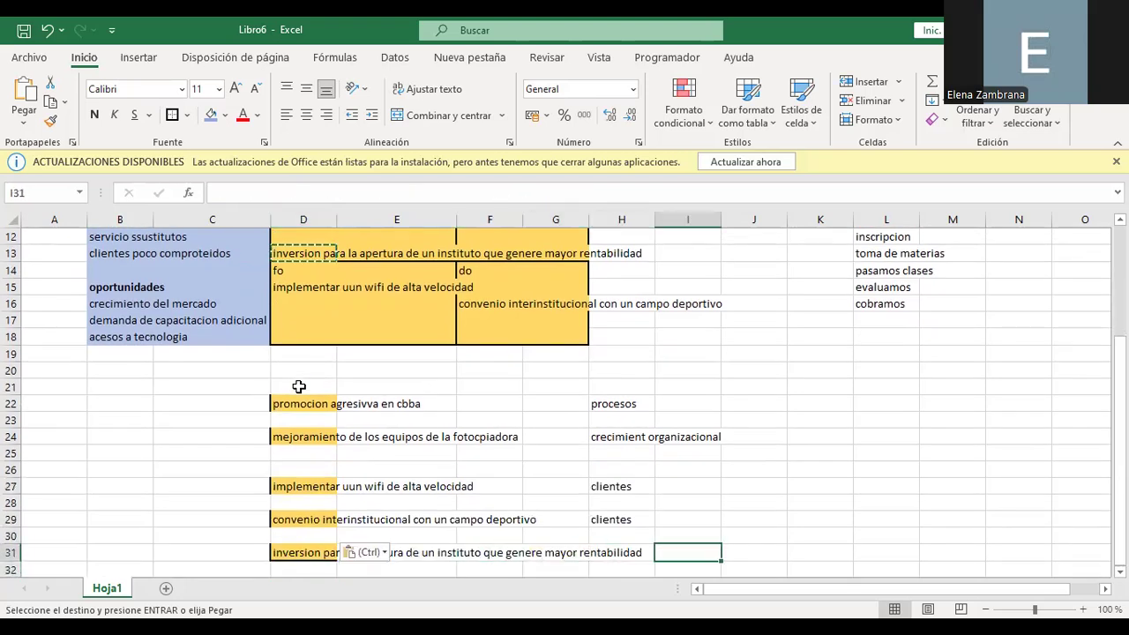
{"action": "left_click", "coordinate": [637, 404]}
{"action": "left_click_drag", "start_coordinate": [590, 410], "coordinate": [615, 520]}
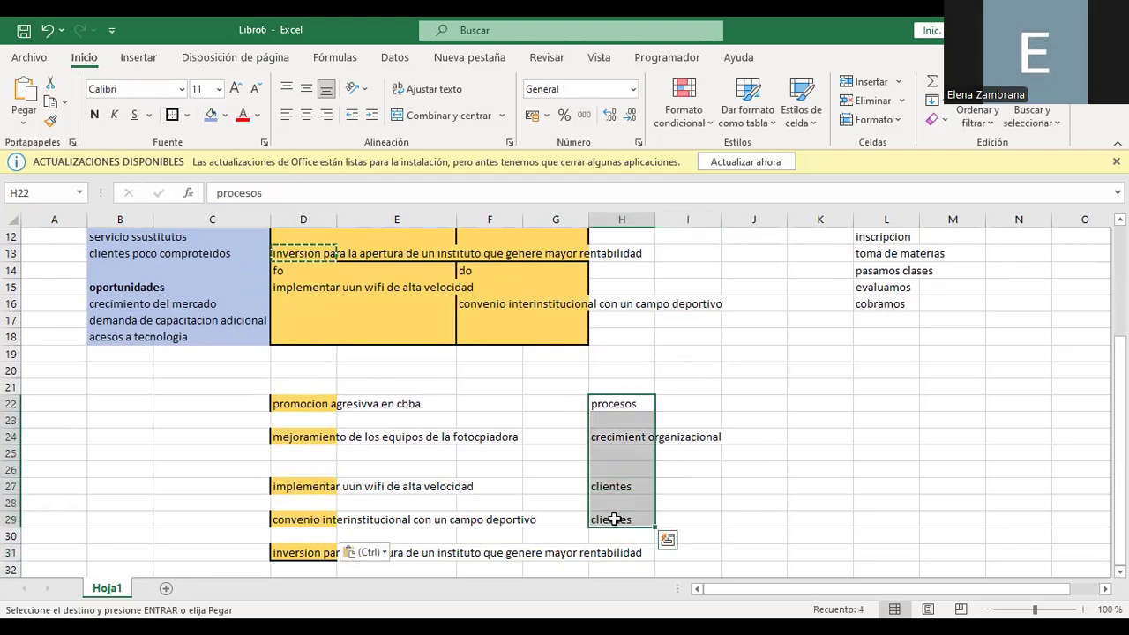
{"action": "key", "text": "ctrl+c"}
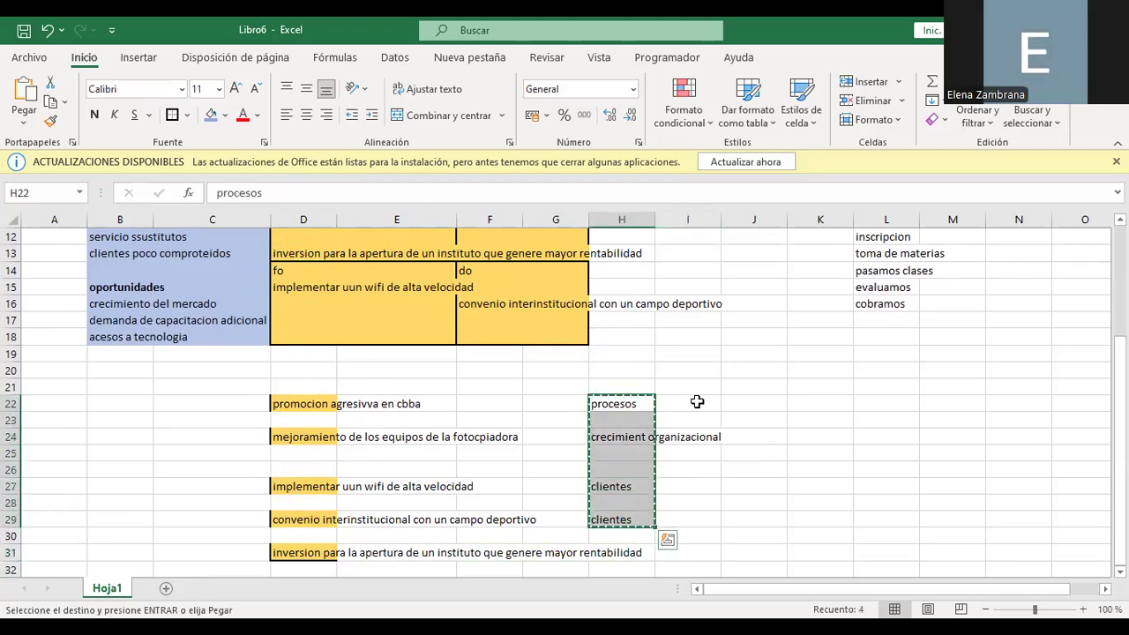
{"action": "left_click", "coordinate": [697, 402]}
{"action": "key", "text": "ctrl+v"}
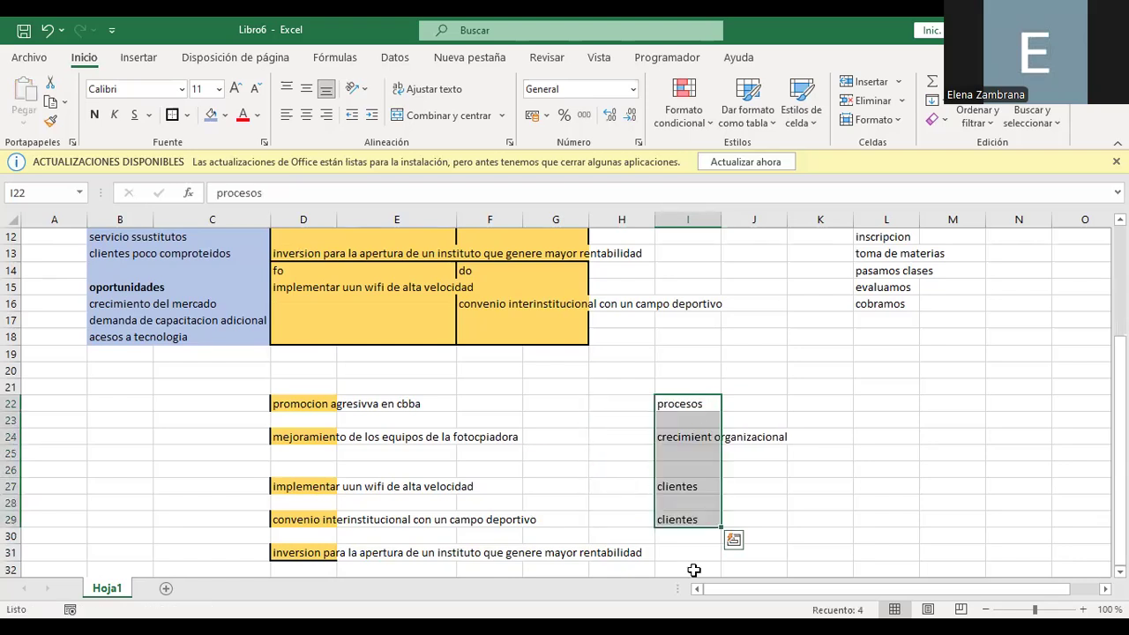
- Enter the category "financiera" in I31, beside the copied inversion strategy
{"action": "left_click", "coordinate": [686, 552]}
{"action": "type", "text": "financiera"}
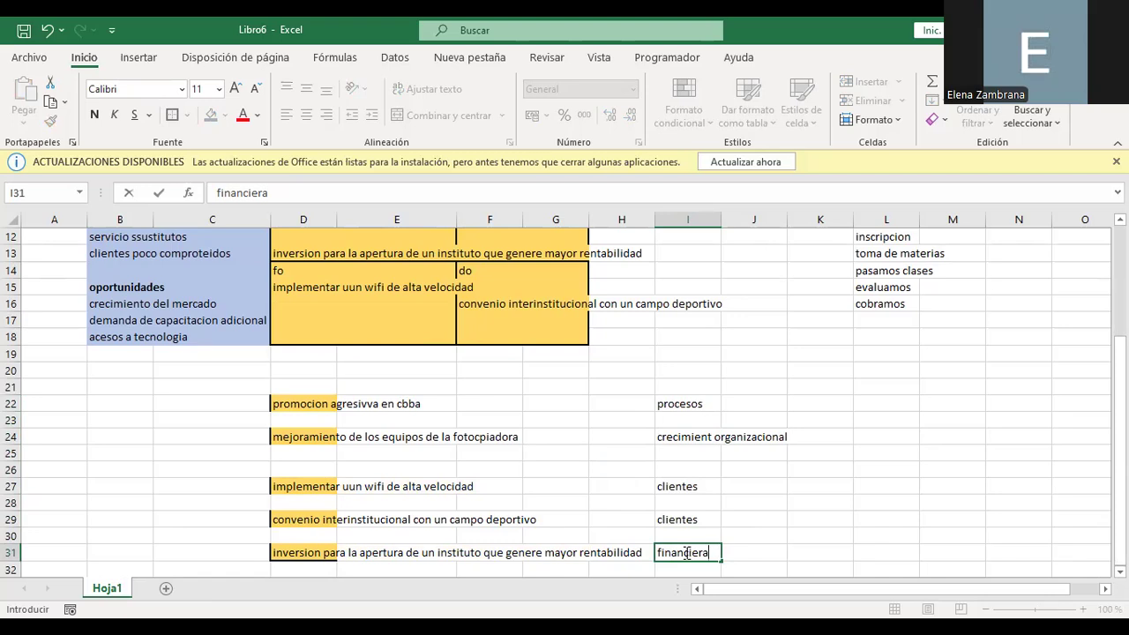
{"action": "type", "text": "<"}
{"action": "key", "text": "BackSpace"}
- Enter the objective "mayor rentabilidad" in B31, in the row of the inversion strategy
{"action": "key", "text": "Left"}
{"action": "key", "text": "Left"}
{"action": "key", "text": "Left"}
{"action": "key", "text": "Left"}
{"action": "key", "text": "Left"}
{"action": "key", "text": "Left"}
{"action": "key", "text": "Left"}
{"action": "key", "text": "Left"}
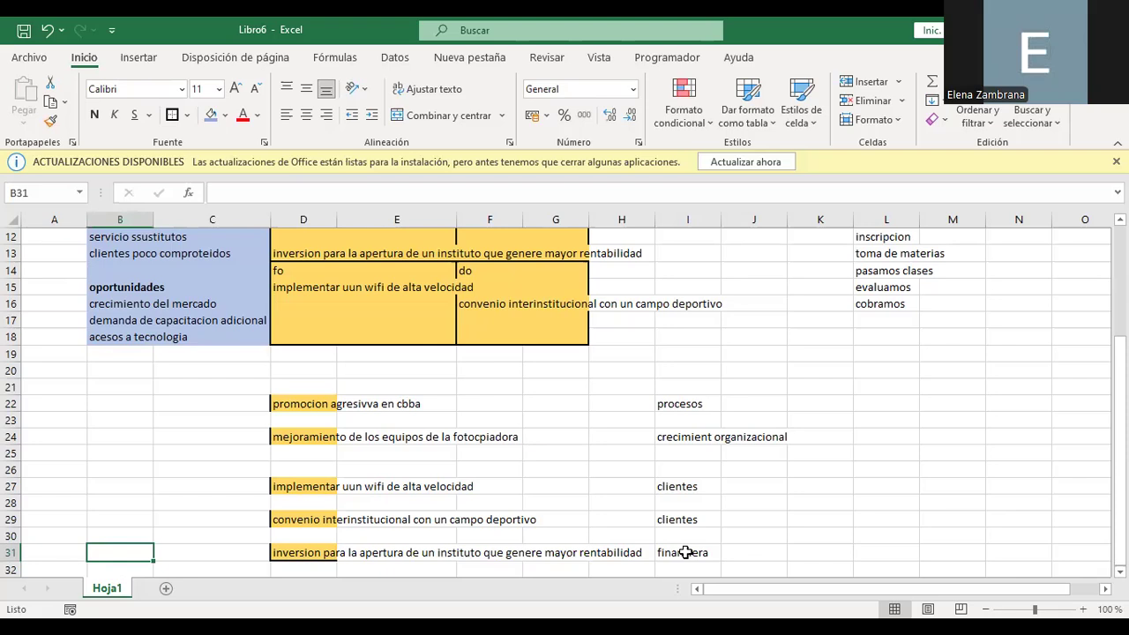
{"action": "type", "text": "mayo"}
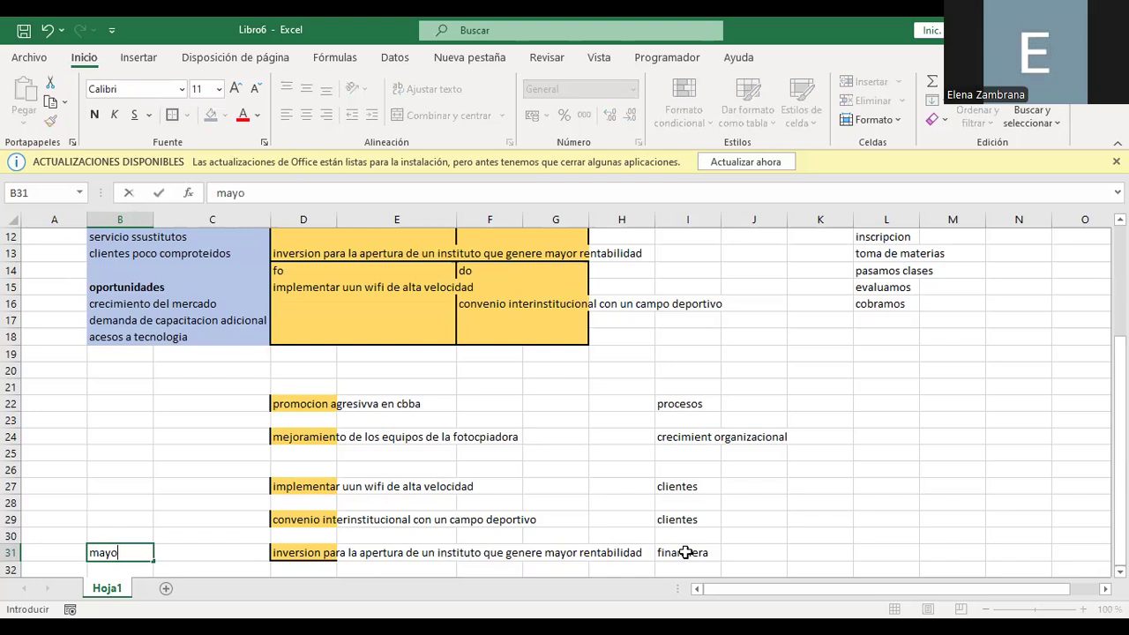
{"action": "type", "text": "r rentabilidad"}
{"action": "key", "text": "Return"}
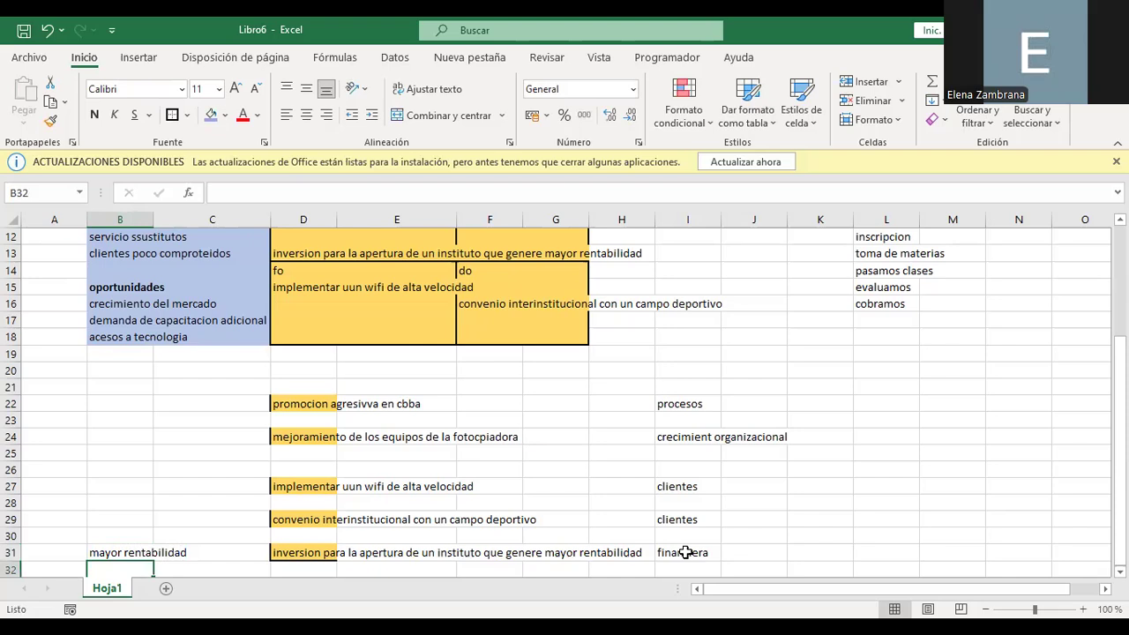
- Enter the objective "satisfaccion del cliente" in B29, in the row of the convenio interinstitucional strategy
{"action": "key", "text": "Up"}
{"action": "key", "text": "Up"}
{"action": "key", "text": "Up"}
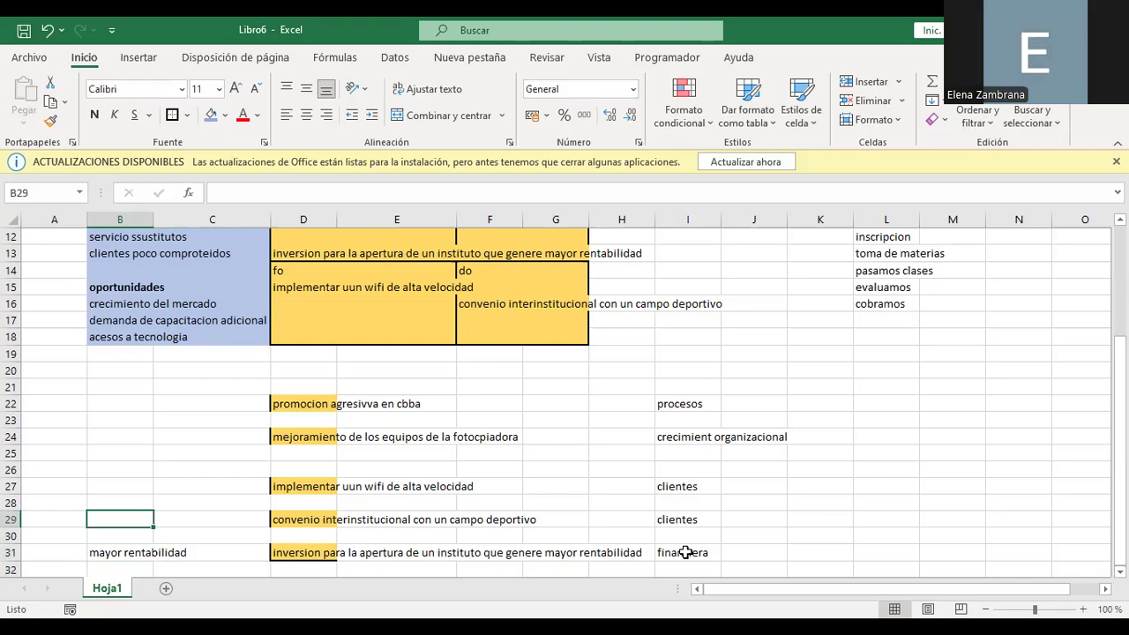
{"action": "type", "text": "satis"}
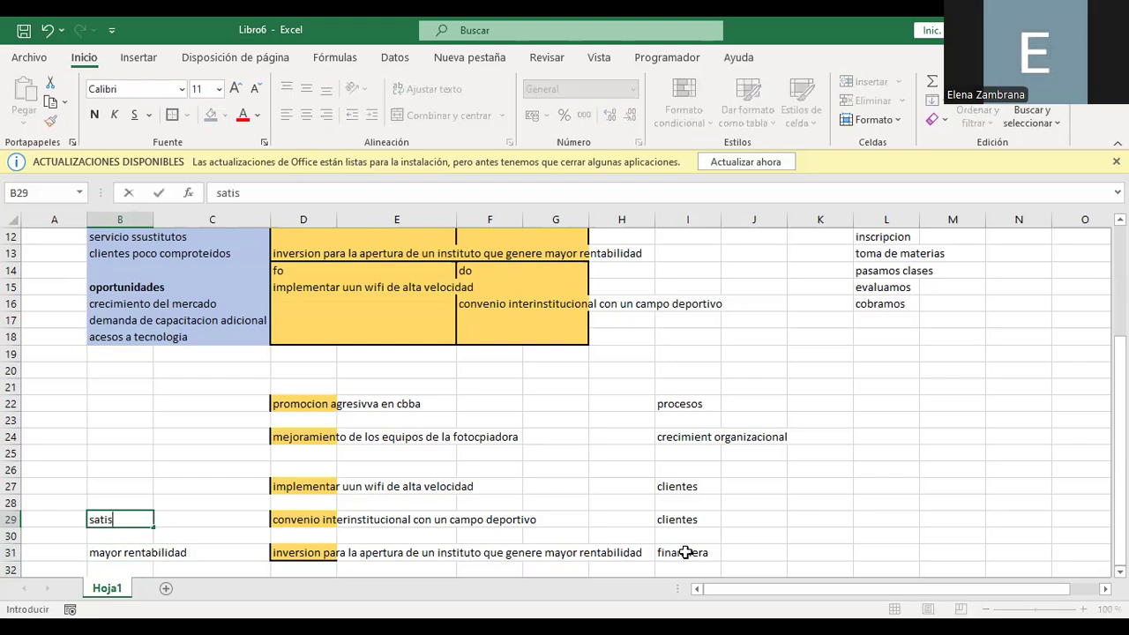
{"action": "type", "text": "faccion d"}
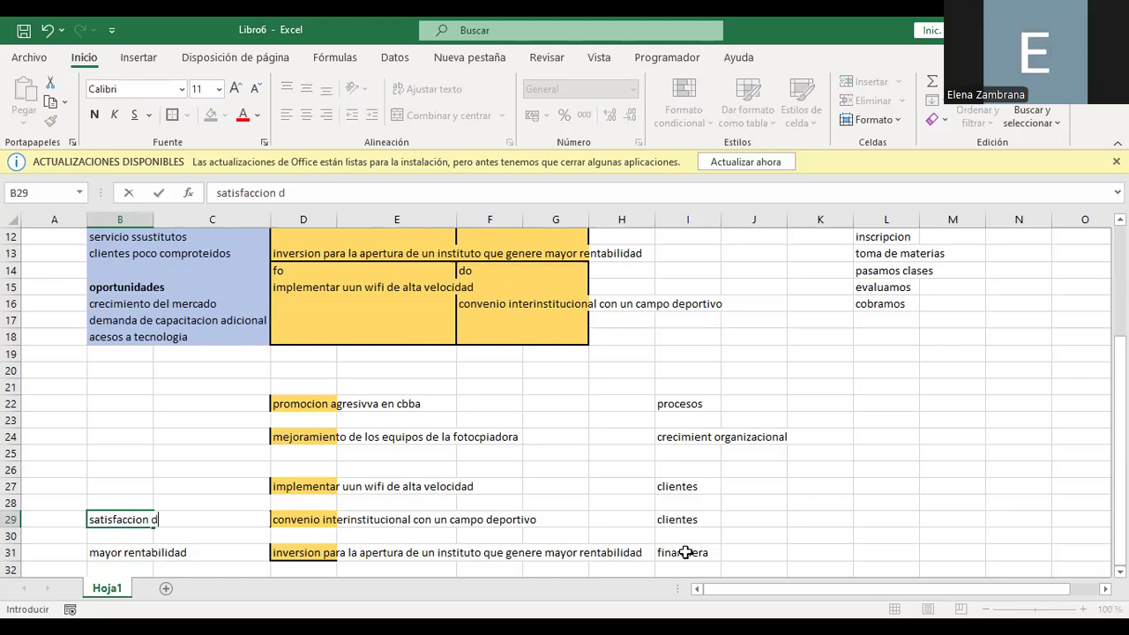
{"action": "type", "text": "el cliente"}
{"action": "key", "text": "Return"}
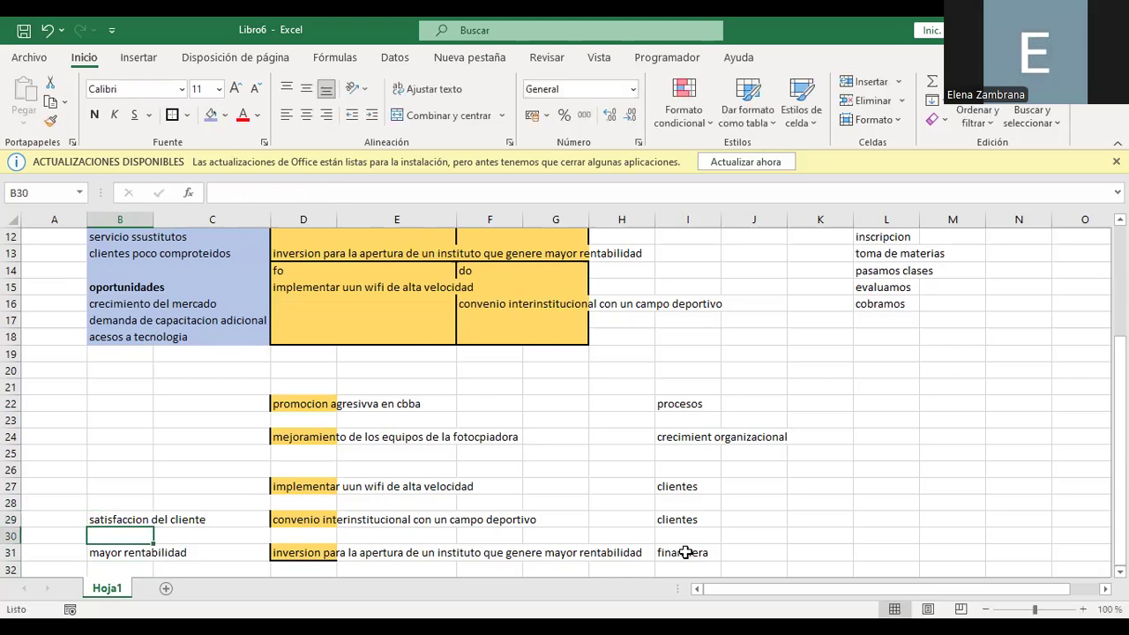
- Enter the objective "fidelizar clientes" in B27, in the row of the wifi strategy
{"action": "key", "text": "Up"}
{"action": "key", "text": "Up"}
{"action": "key", "text": "Up"}
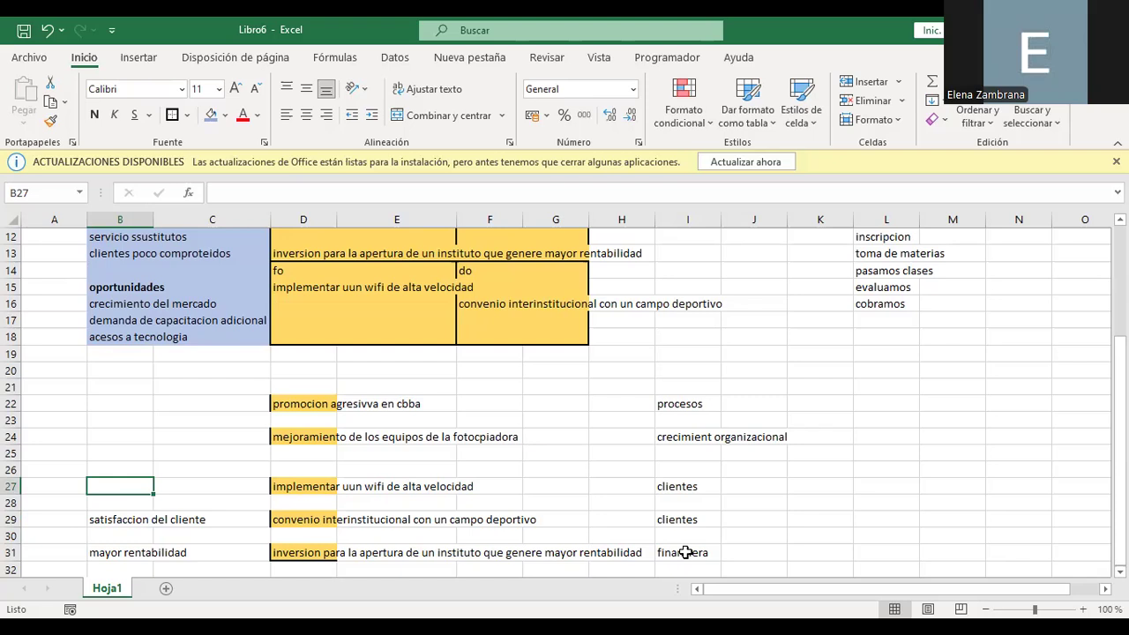
{"action": "type", "text": "fideliz"}
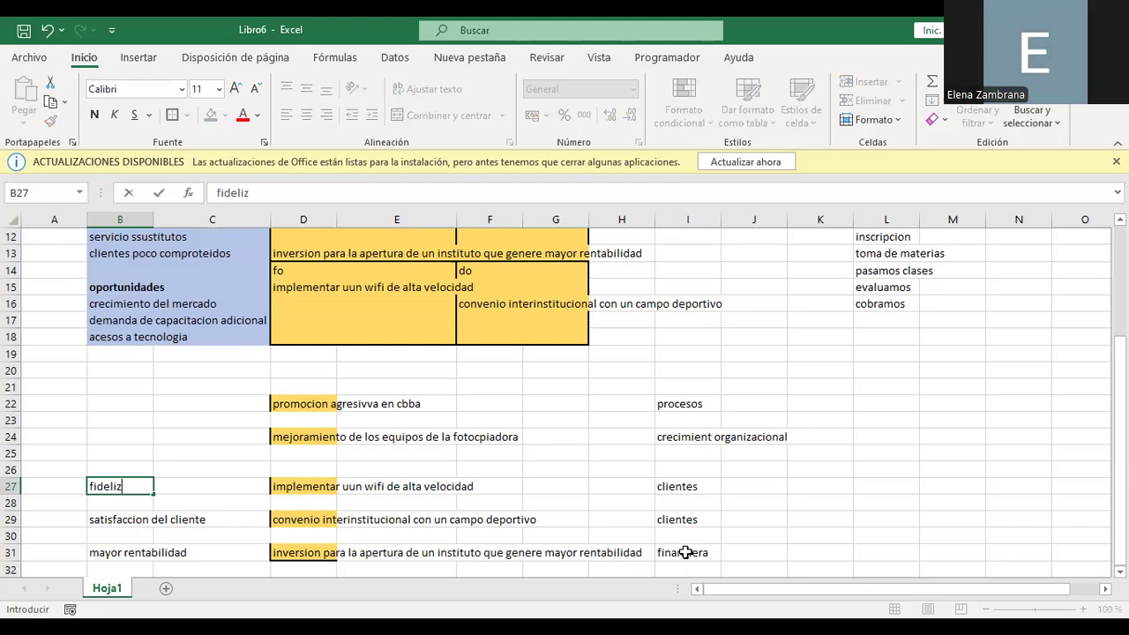
{"action": "type", "text": "ar clientes"}
{"action": "key", "text": "Return"}
- Enter the heading "estrategiaas" in D20, above the list of copied strategies
{"action": "key", "text": "Up"}
{"action": "key", "text": "Up"}
{"action": "key", "text": "Up"}
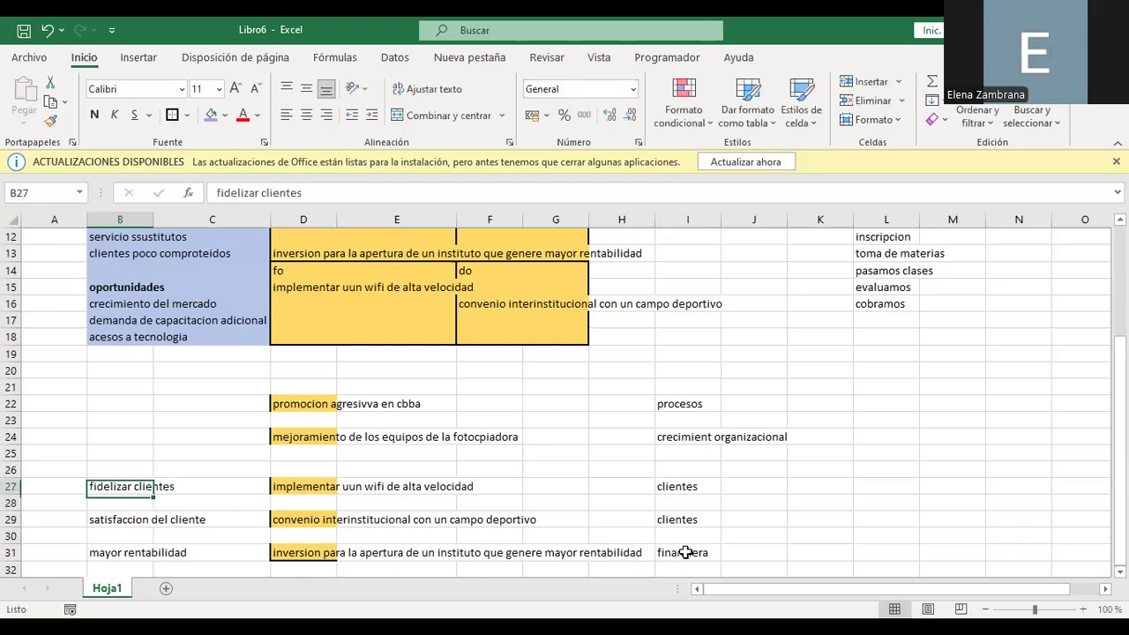
{"action": "key", "text": "Up"}
{"action": "key", "text": "Up"}
{"action": "key", "text": "Up"}
{"action": "key", "text": "Up"}
{"action": "key", "text": "Right"}
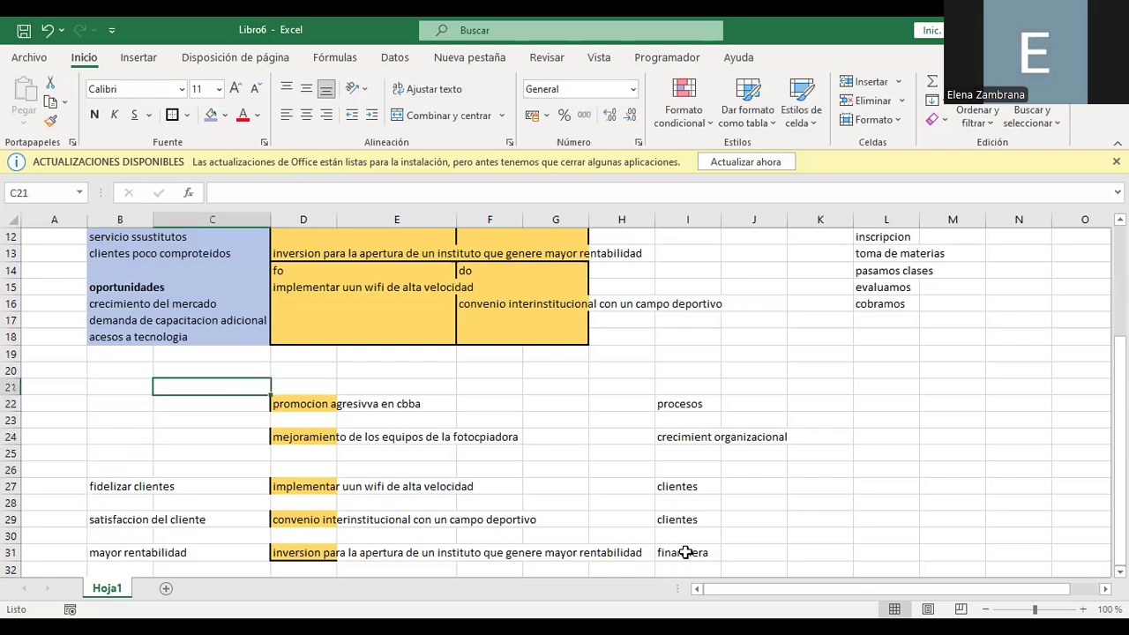
{"action": "key", "text": "Right"}
{"action": "key", "text": "Up"}
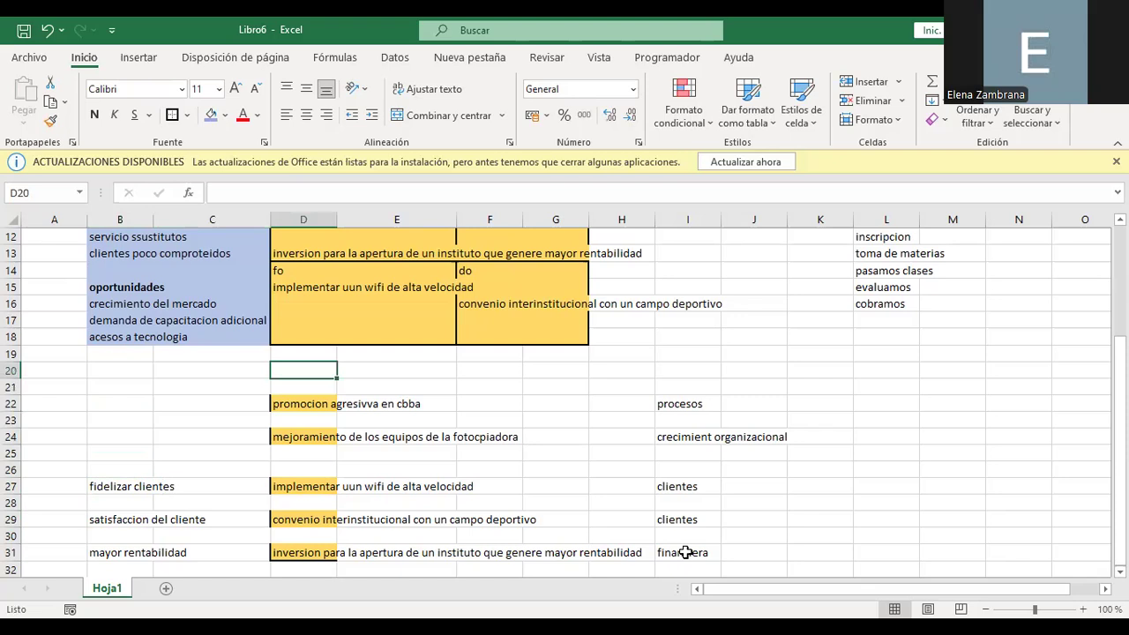
{"action": "type", "text": "estrategiaas"}
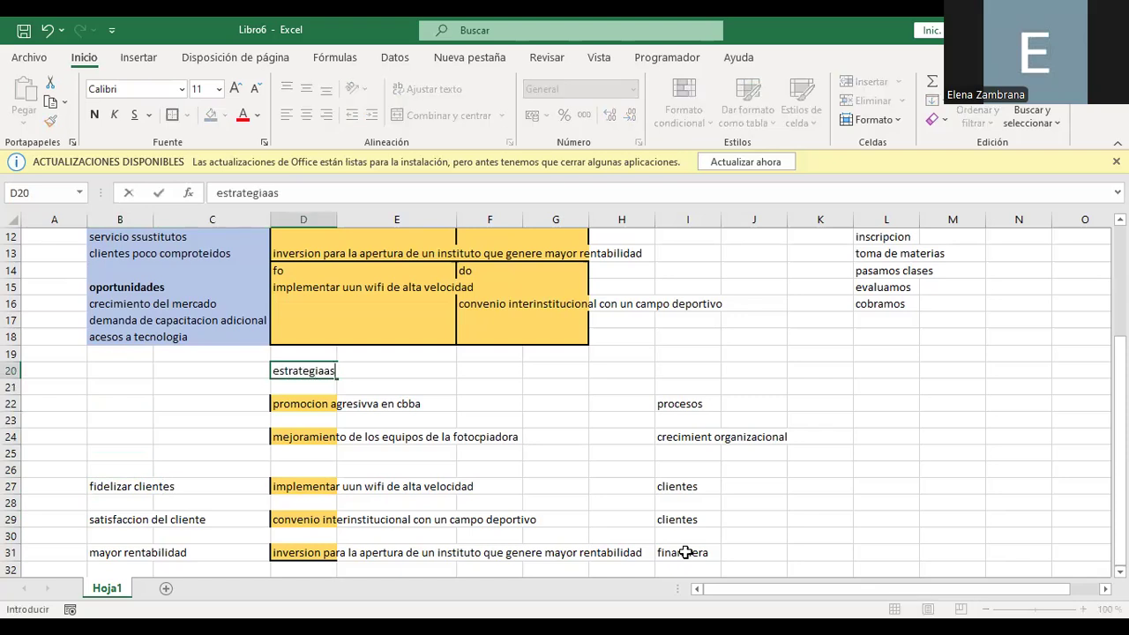
- Enter the heading "objetivos" in B20, above the column of objectives
{"action": "key", "text": "Left"}
{"action": "key", "text": "Left"}
{"action": "key", "text": "Left"}
{"action": "key", "text": "Right"}
{"action": "type", "text": "o"}
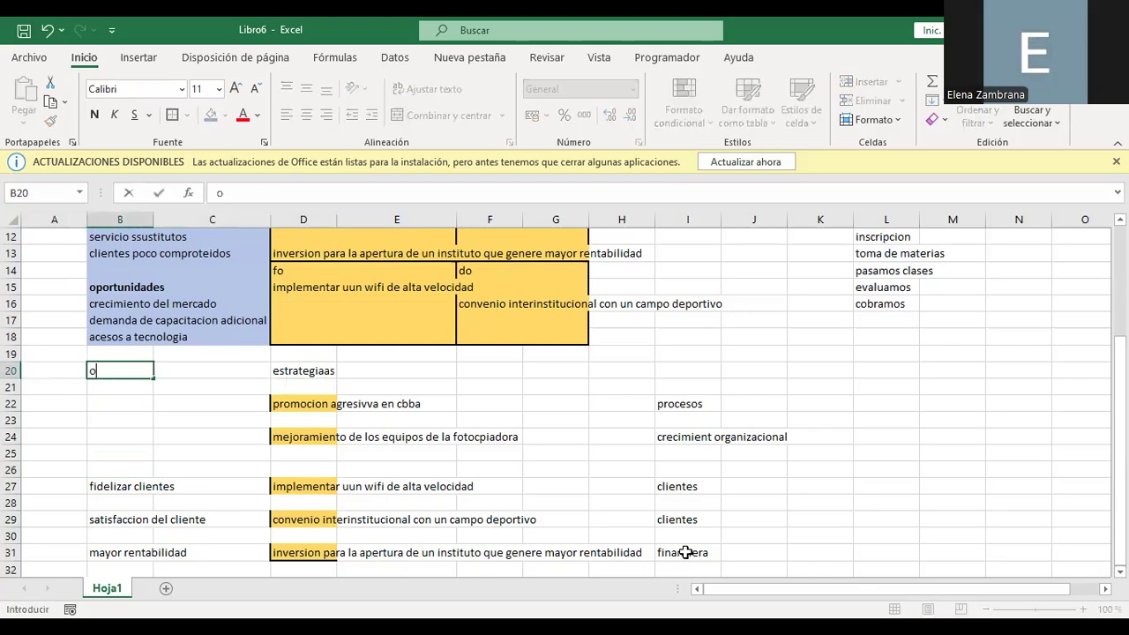
{"action": "type", "text": "bjetivos"}
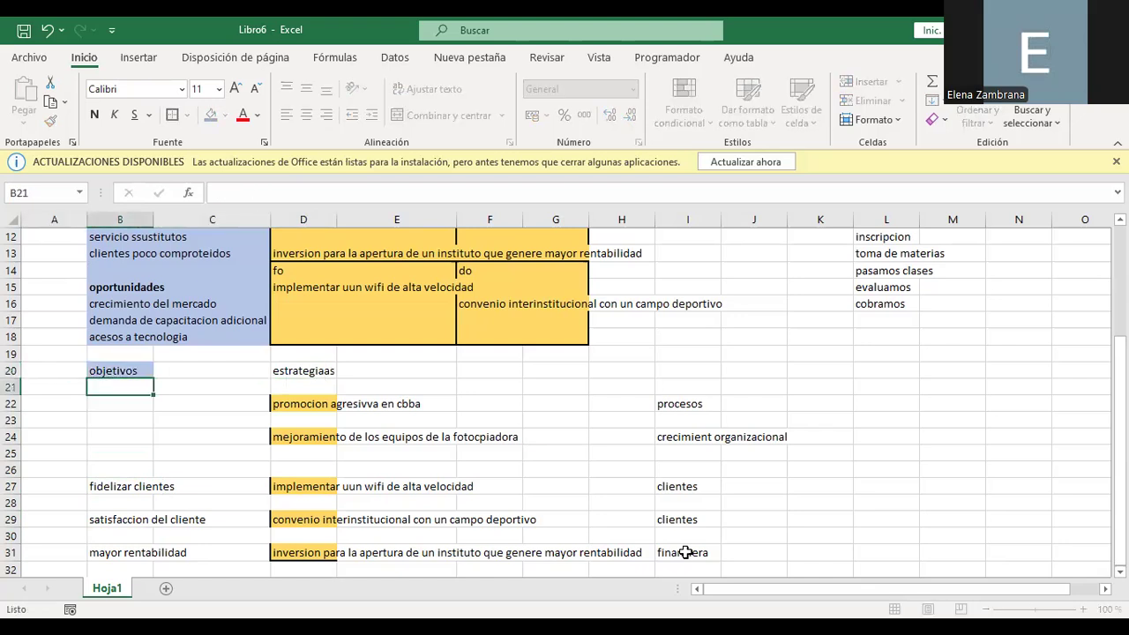
{"action": "key", "text": "Return"}
- Enter the objective "captar mas estudiantes" in B22, in the row of the promocion agresivva strategy
{"action": "key", "text": "Down"}
{"action": "key", "text": "Down"}
{"action": "key", "text": "Down"}
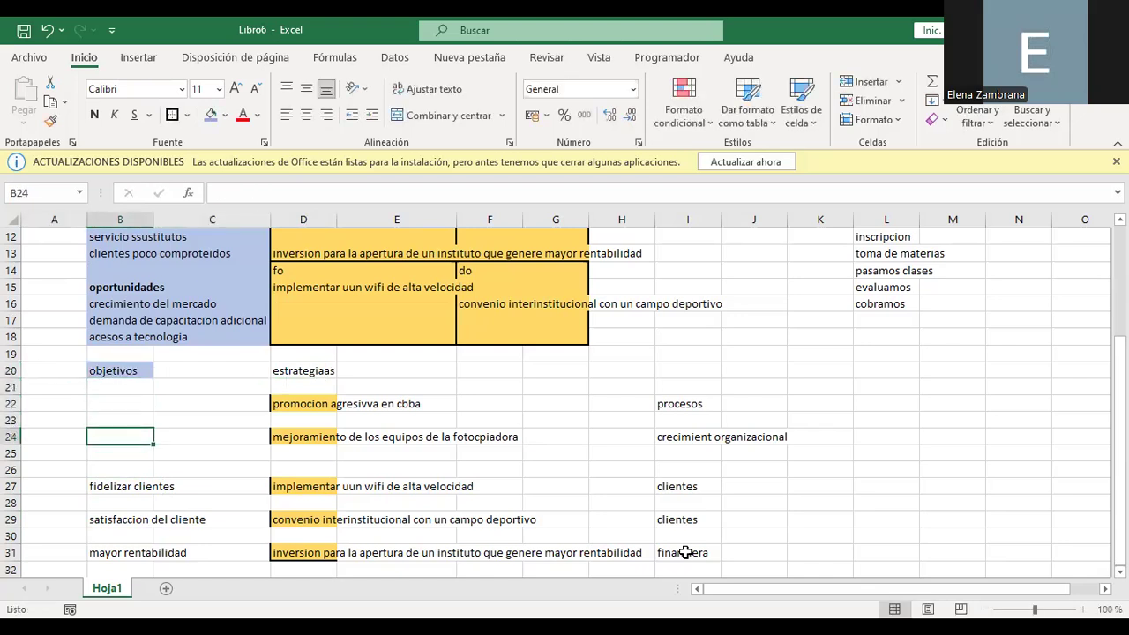
{"action": "key", "text": "Up"}
{"action": "key", "text": "Up"}
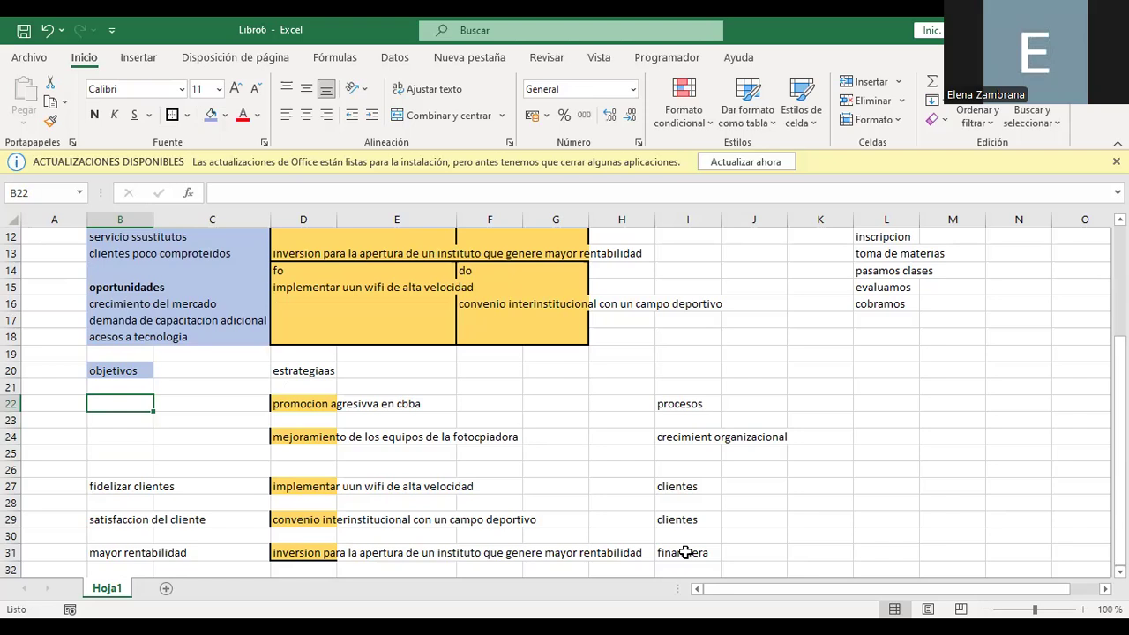
{"action": "type", "text": "capta"}
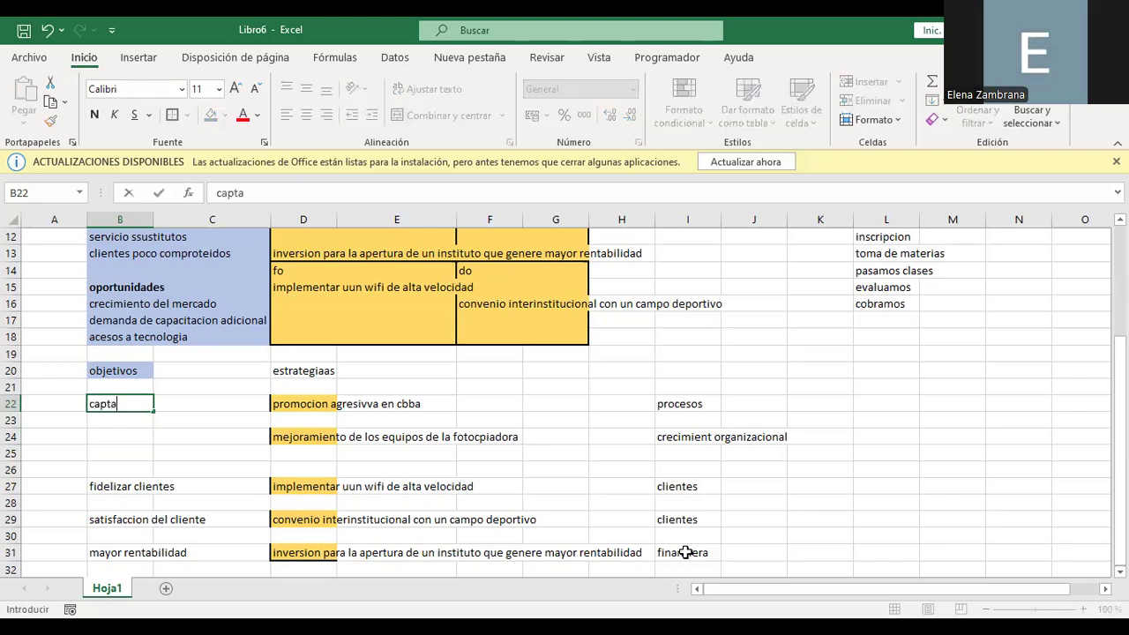
{"action": "key", "text": "BackSpace"}
{"action": "key", "text": "BackSpace"}
{"action": "key", "text": "BackSpace"}
{"action": "key", "text": "BackSpace"}
{"action": "key", "text": "BackSpace"}
{"action": "type", "text": "captar mas estudi"}
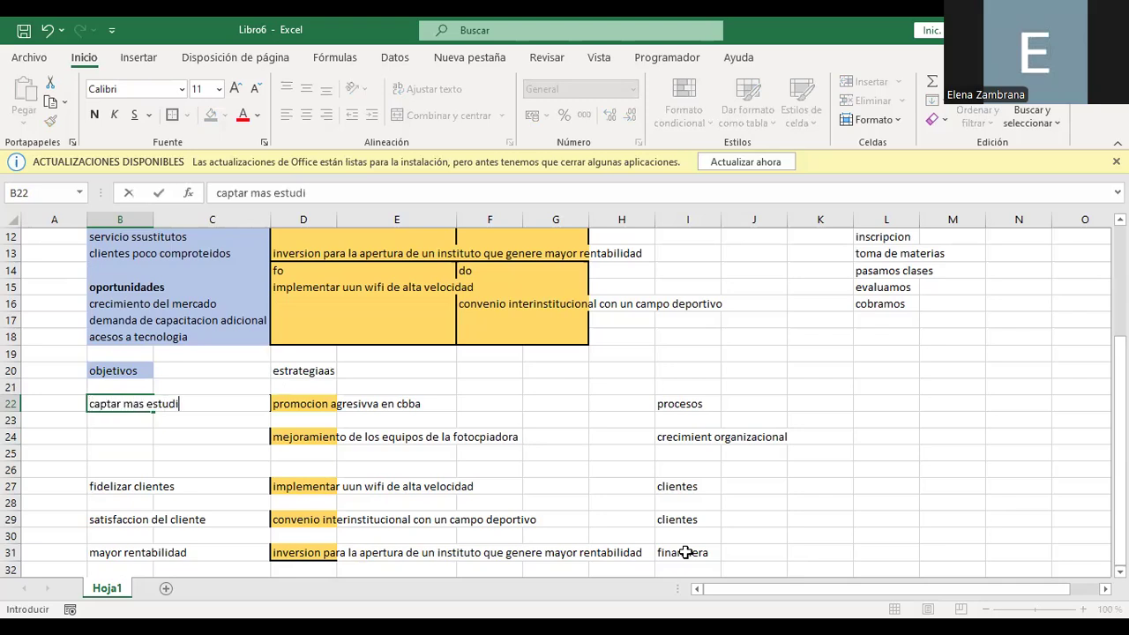
{"action": "type", "text": "antes"}
{"action": "key", "text": "Return"}
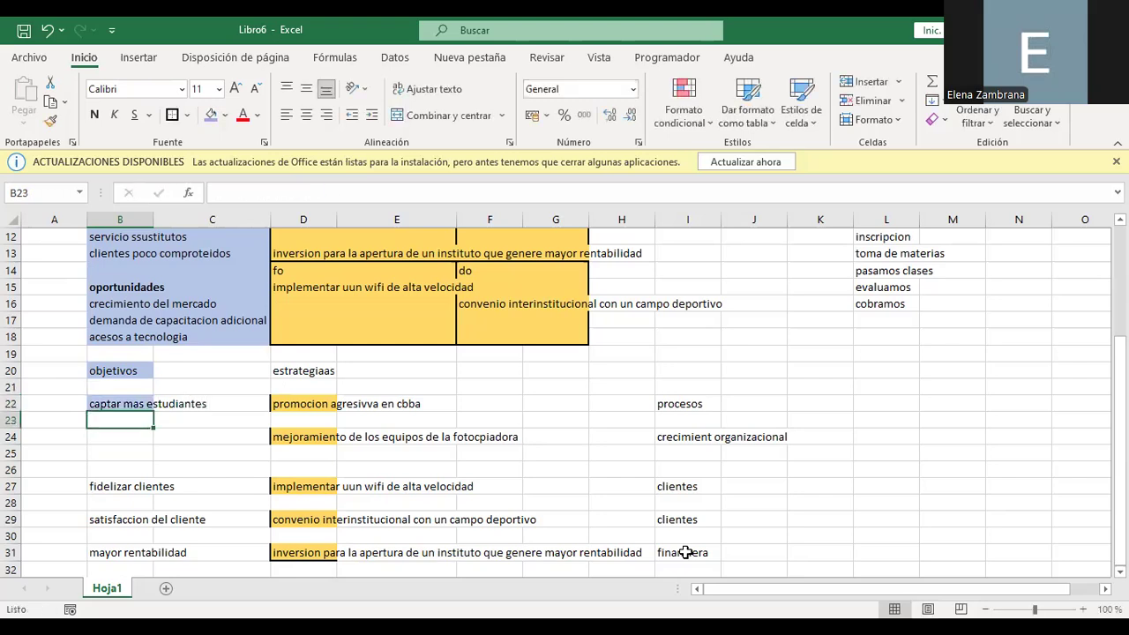
- Enter the objective "mejoramienot del servicio educativo" in B24 and widen column C until the whole text fits before column D
{"action": "key", "text": "Return"}
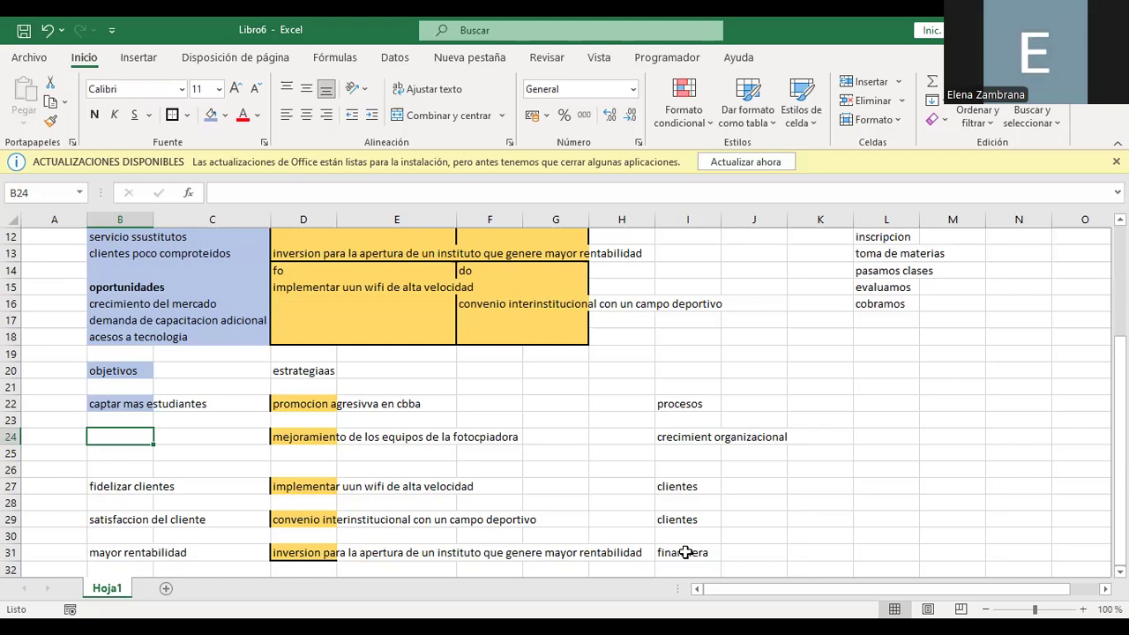
{"action": "left_click", "coordinate": [133, 514]}
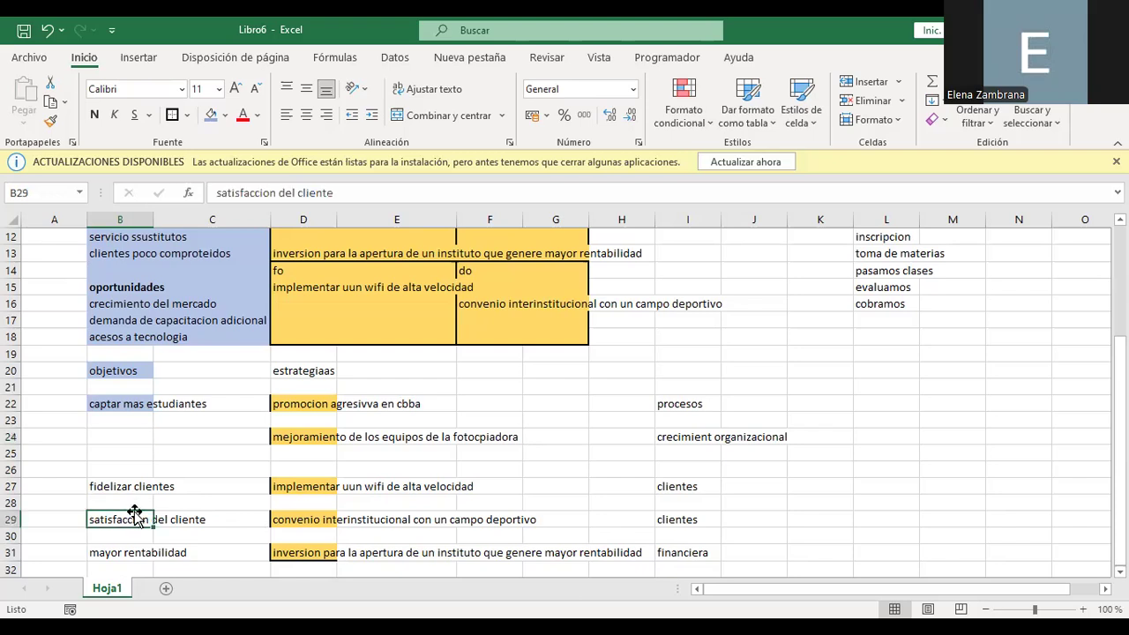
{"action": "left_click", "coordinate": [120, 436]}
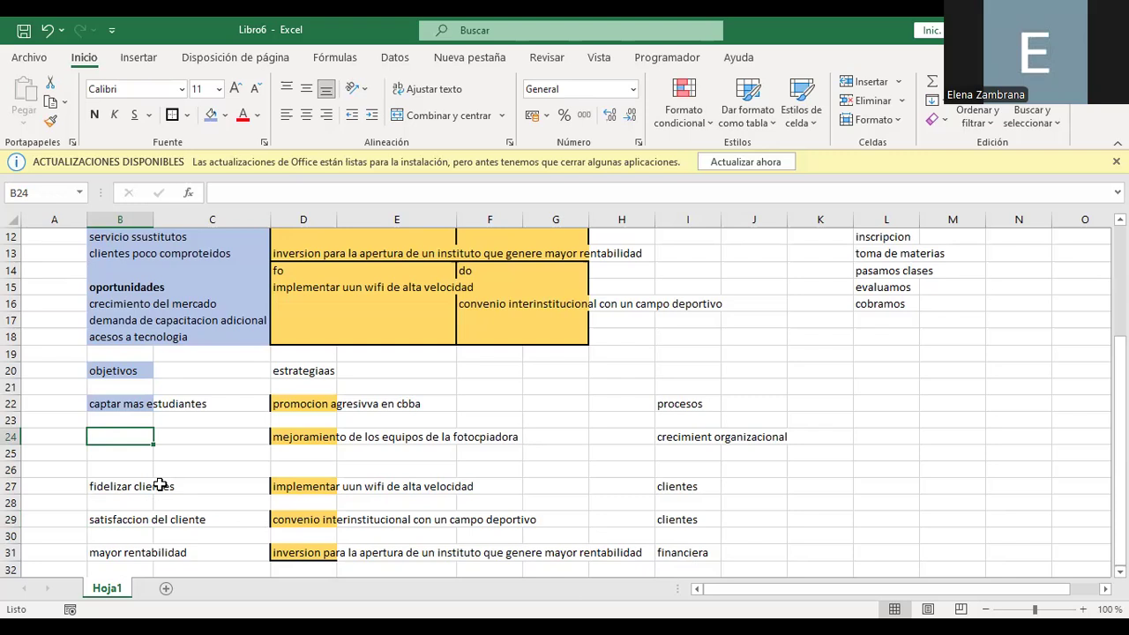
{"action": "type", "text": "m"}
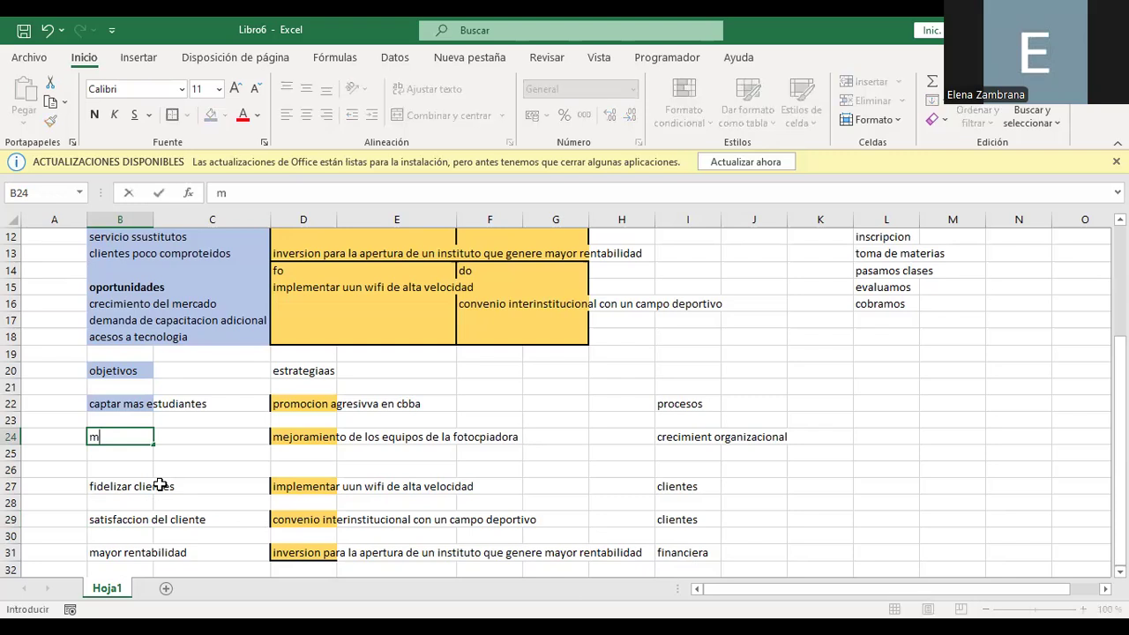
{"action": "type", "text": "ejoramienot del "}
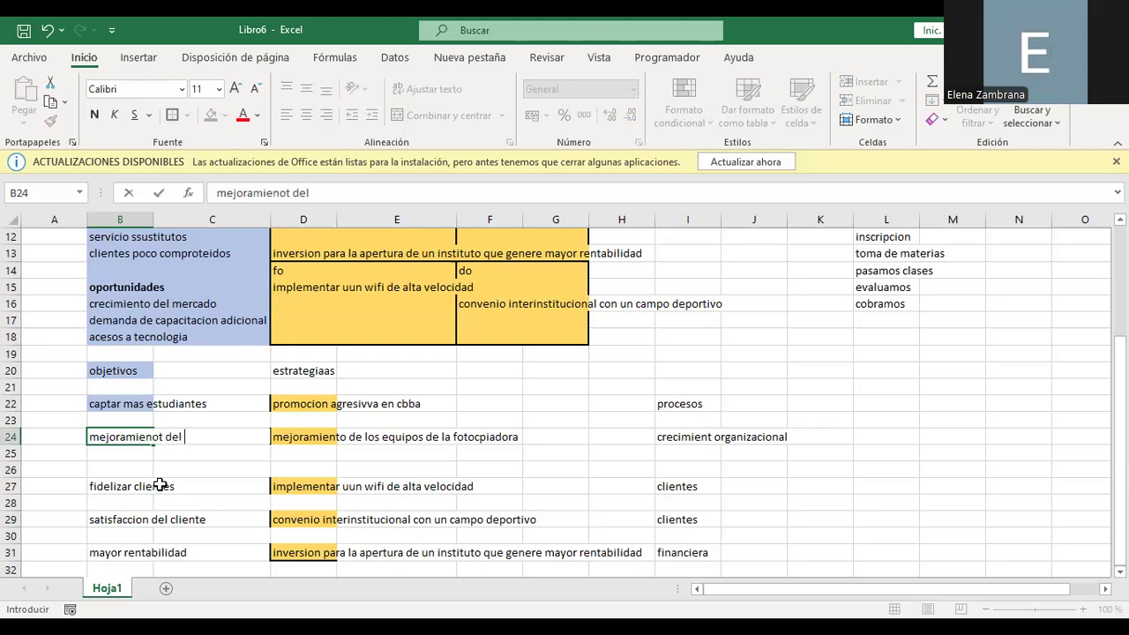
{"action": "type", "text": "servicio educativo"}
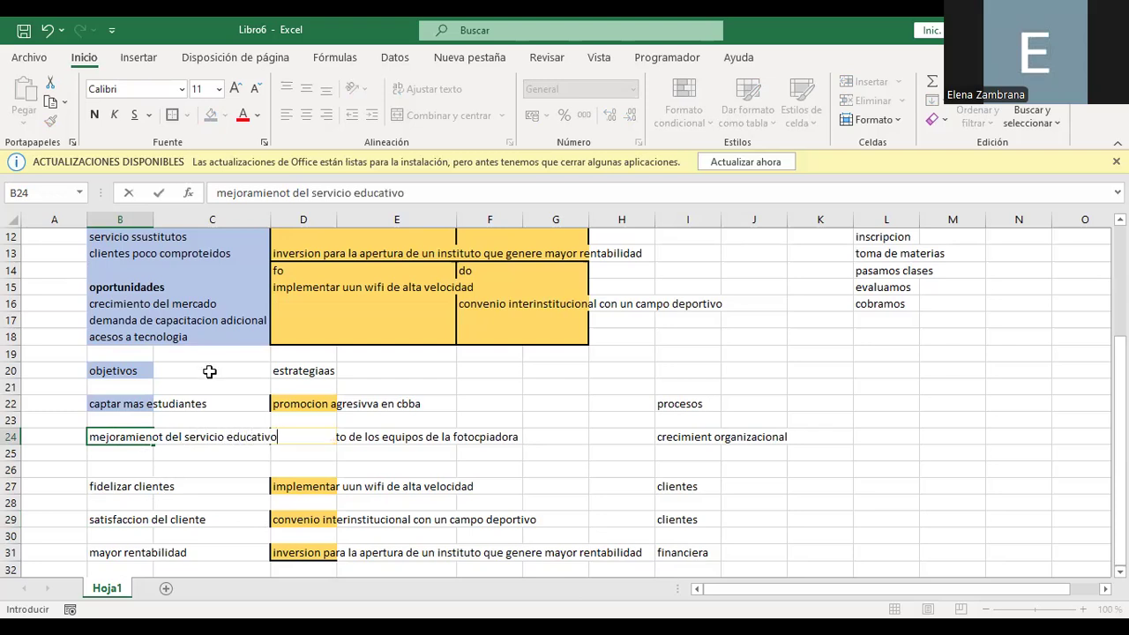
{"action": "left_click", "coordinate": [231, 436]}
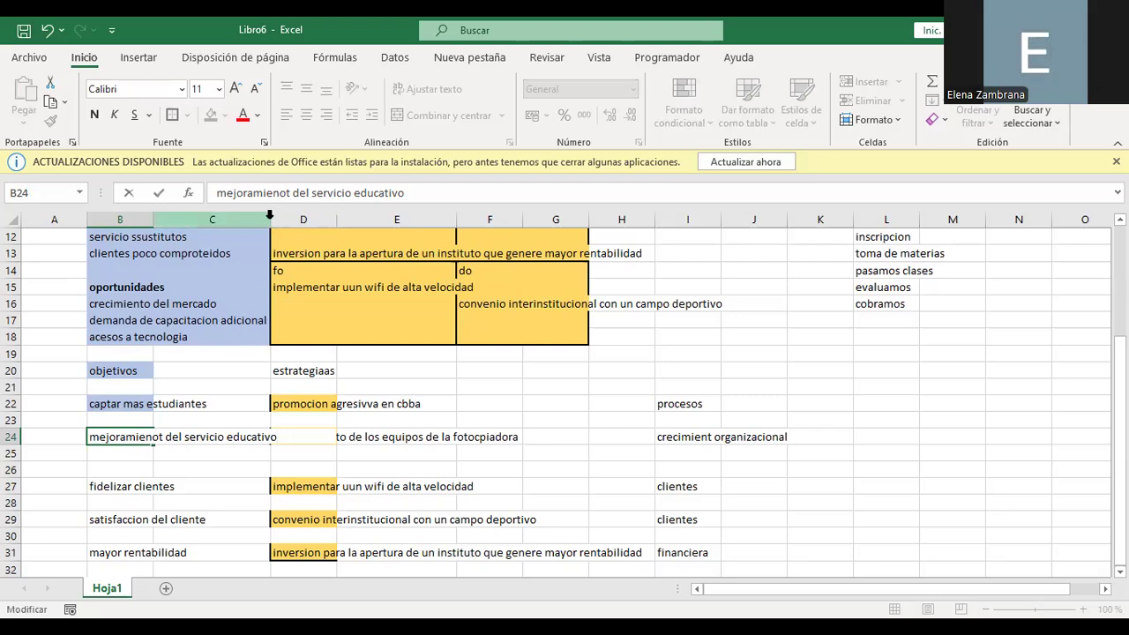
{"action": "left_click", "coordinate": [246, 422]}
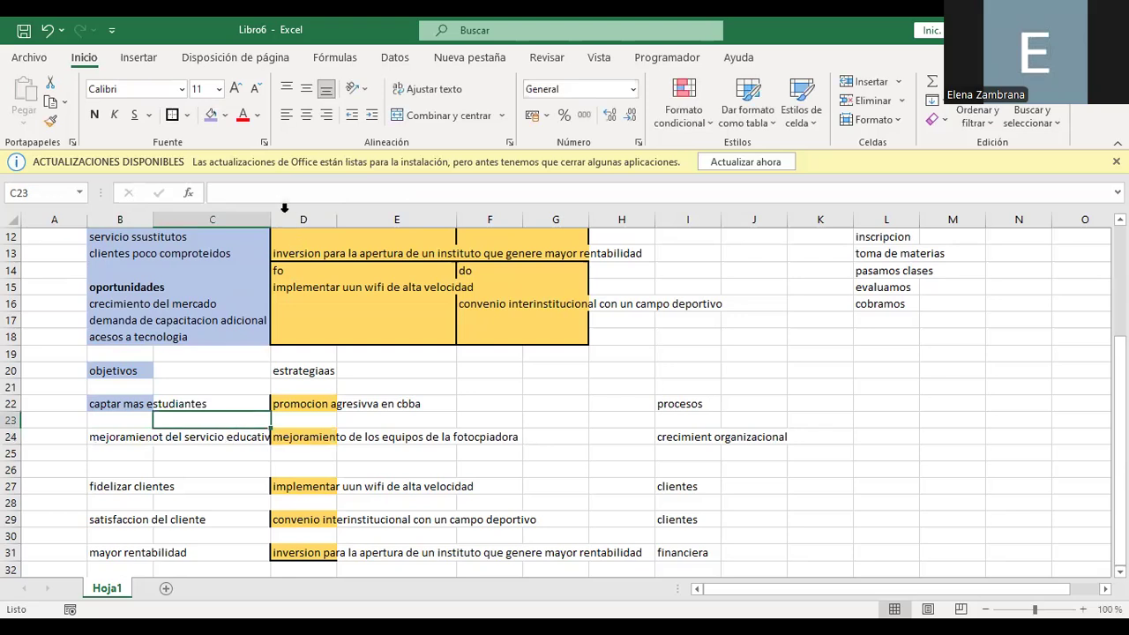
{"action": "left_click_drag", "start_coordinate": [267, 214], "coordinate": [325, 228]}
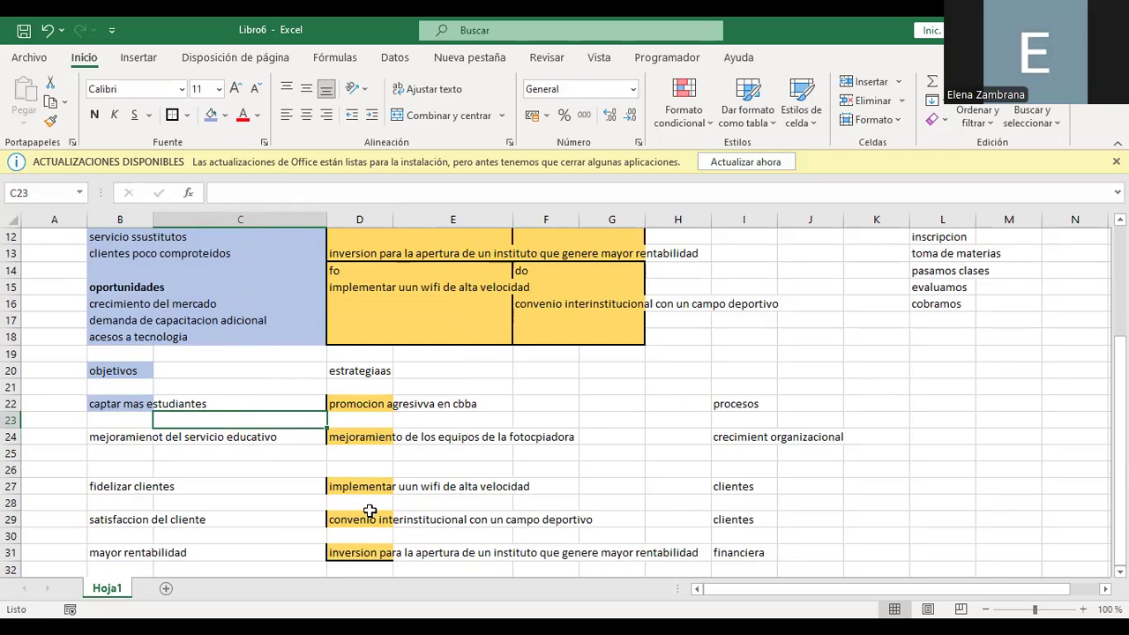
- Add a new sheet after Hoja1 and enter the heading "Indicadores" in its cell B3
{"action": "left_click", "coordinate": [166, 589]}
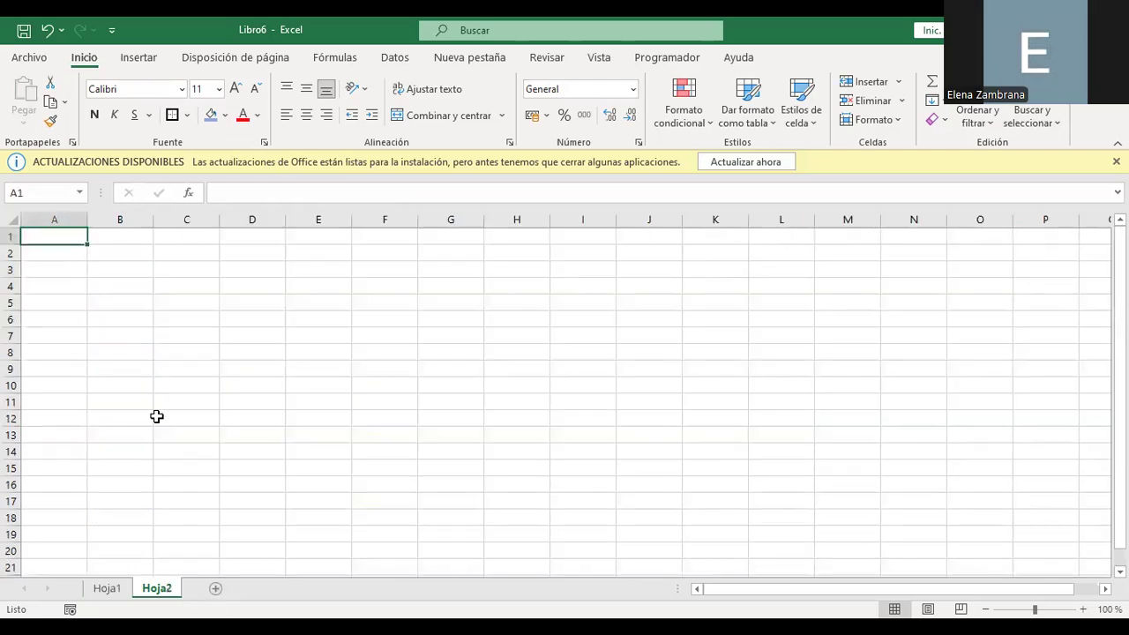
{"action": "left_click", "coordinate": [112, 273]}
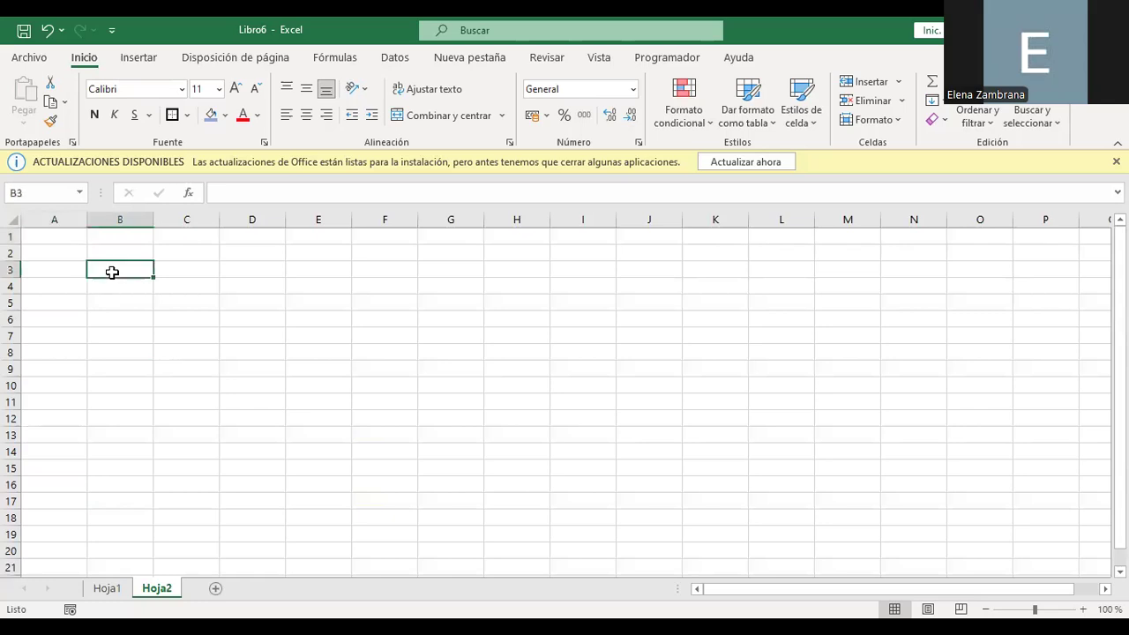
{"action": "type", "text": "Indicadores"}
{"action": "key", "text": "Return"}
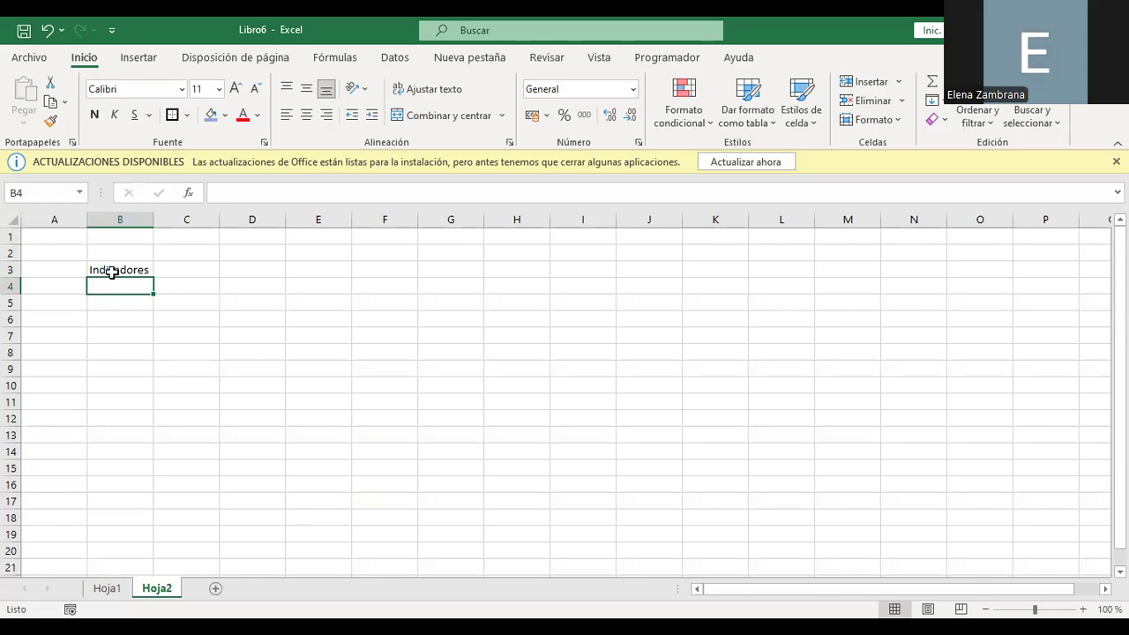
- Copy the objective "captar mas estudiantes" from Hoja1 into cell B5 of Hoja2
{"action": "left_click", "coordinate": [107, 591]}
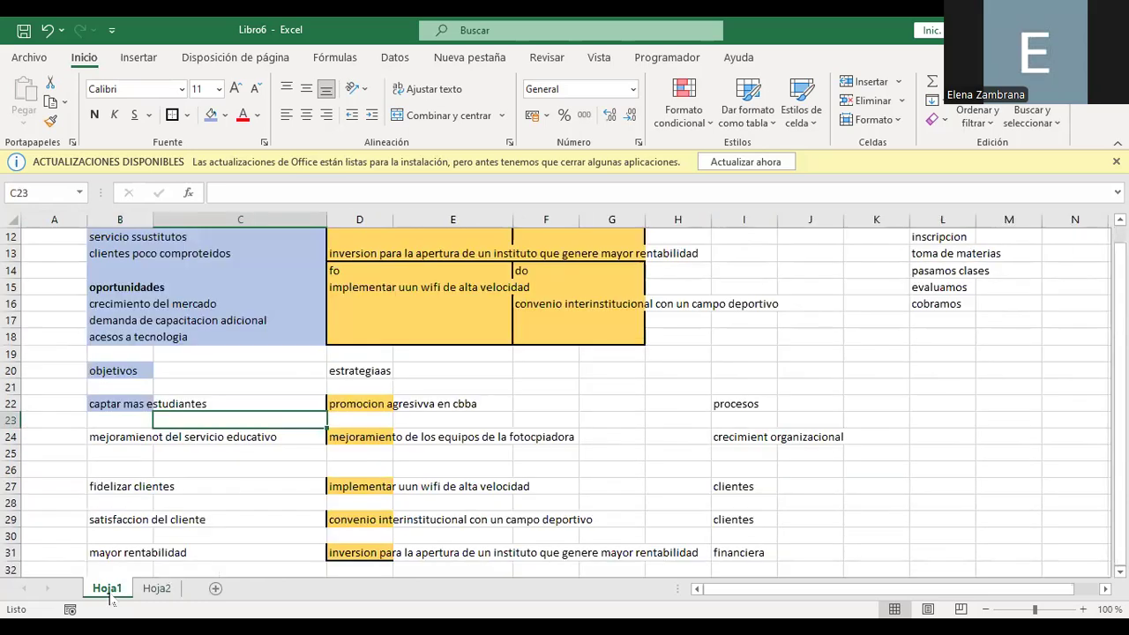
{"action": "left_click", "coordinate": [122, 406]}
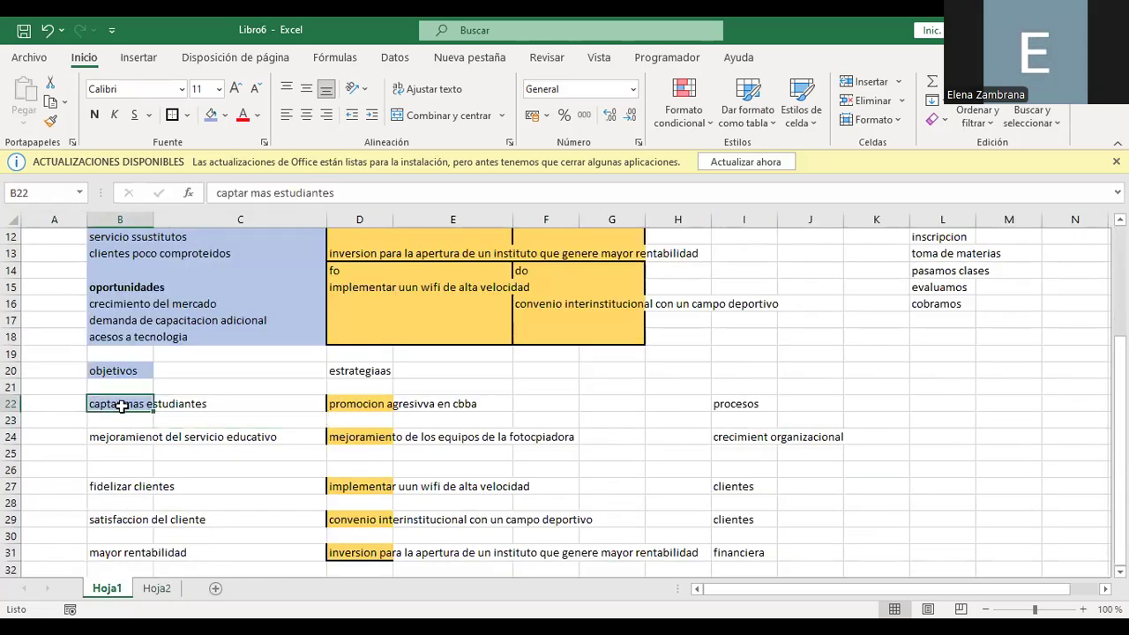
{"action": "key", "text": "ctrl+c"}
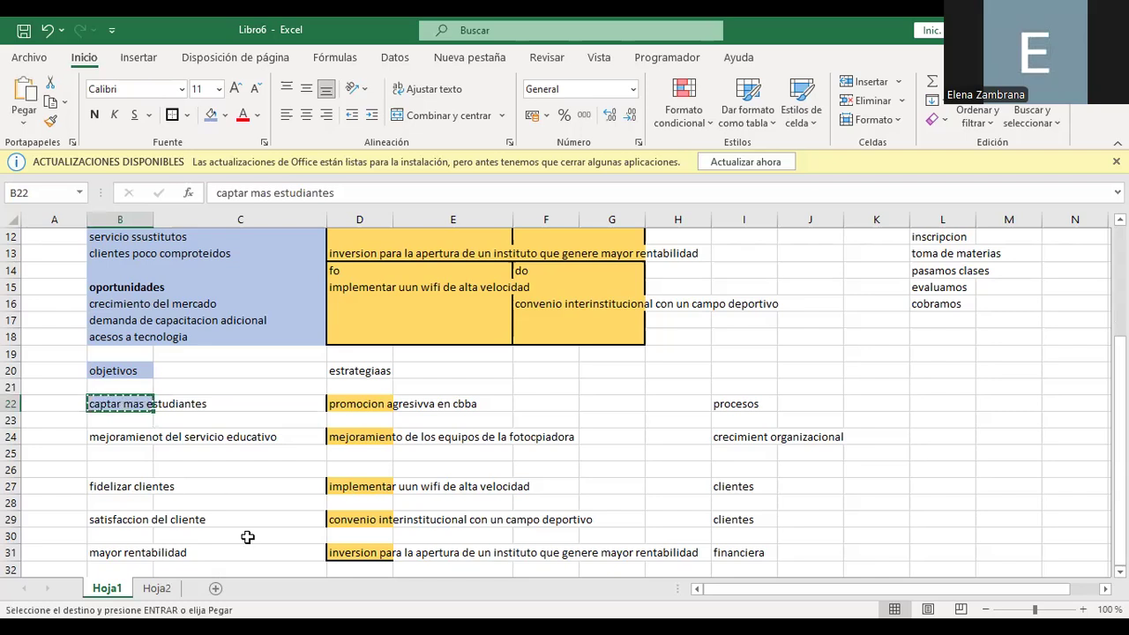
{"action": "left_click", "coordinate": [159, 588]}
{"action": "left_click", "coordinate": [118, 305]}
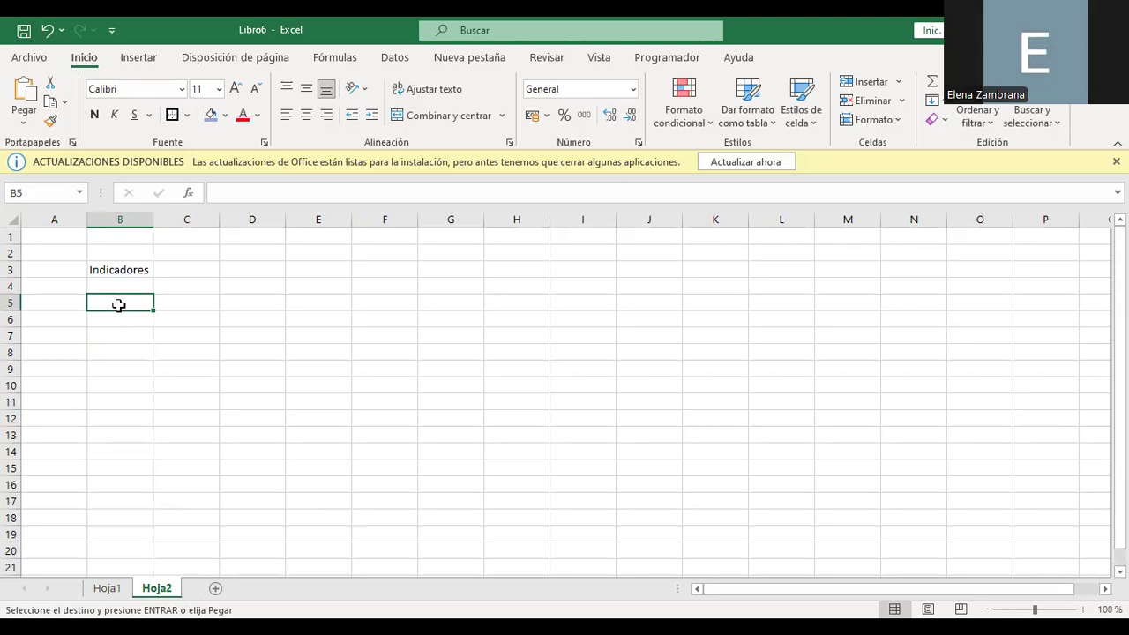
{"action": "key", "text": "ctrl+v"}
- Apply a bottom border to cell E5, in the row of the copied objective, as the indicator's fraction line
{"action": "key", "text": "Right"}
{"action": "key", "text": "Right"}
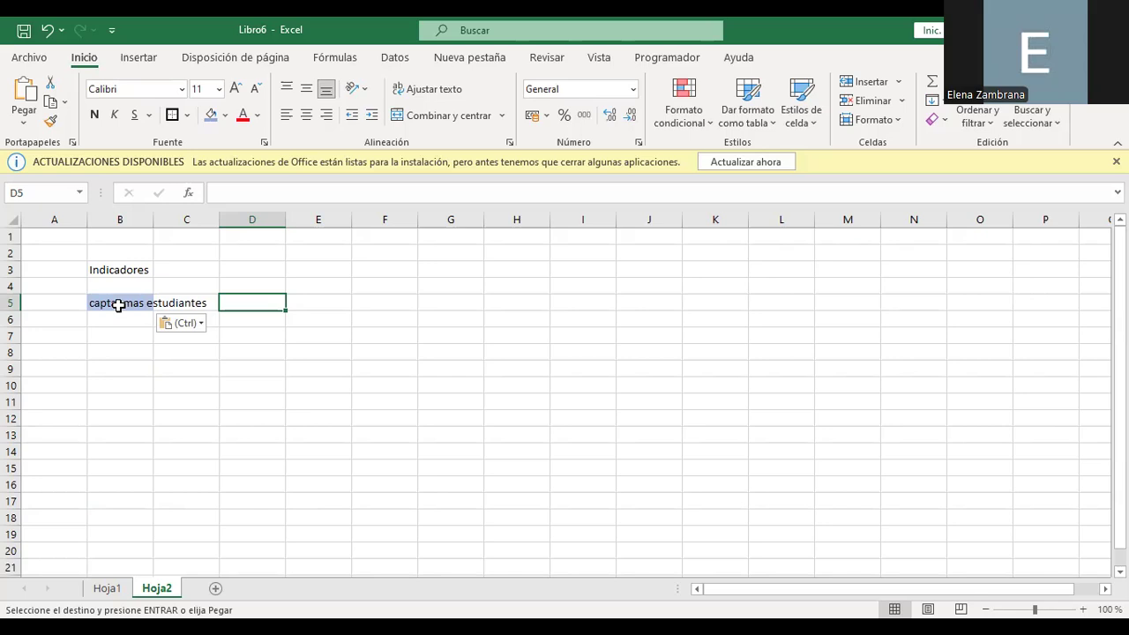
{"action": "key", "text": "Right"}
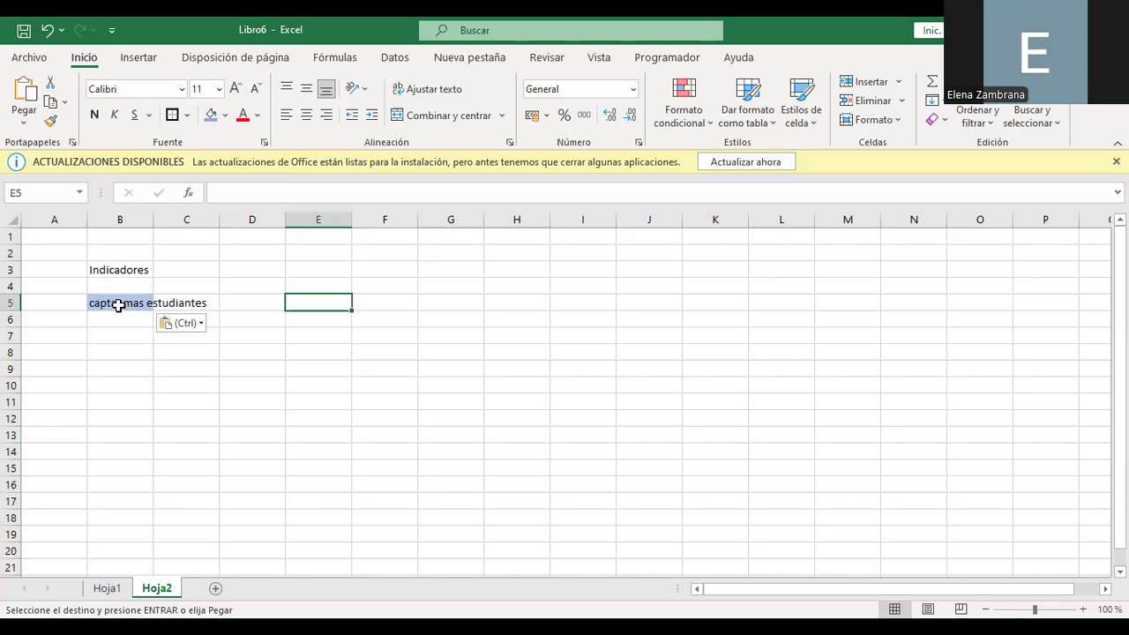
{"action": "left_click", "coordinate": [188, 121]}
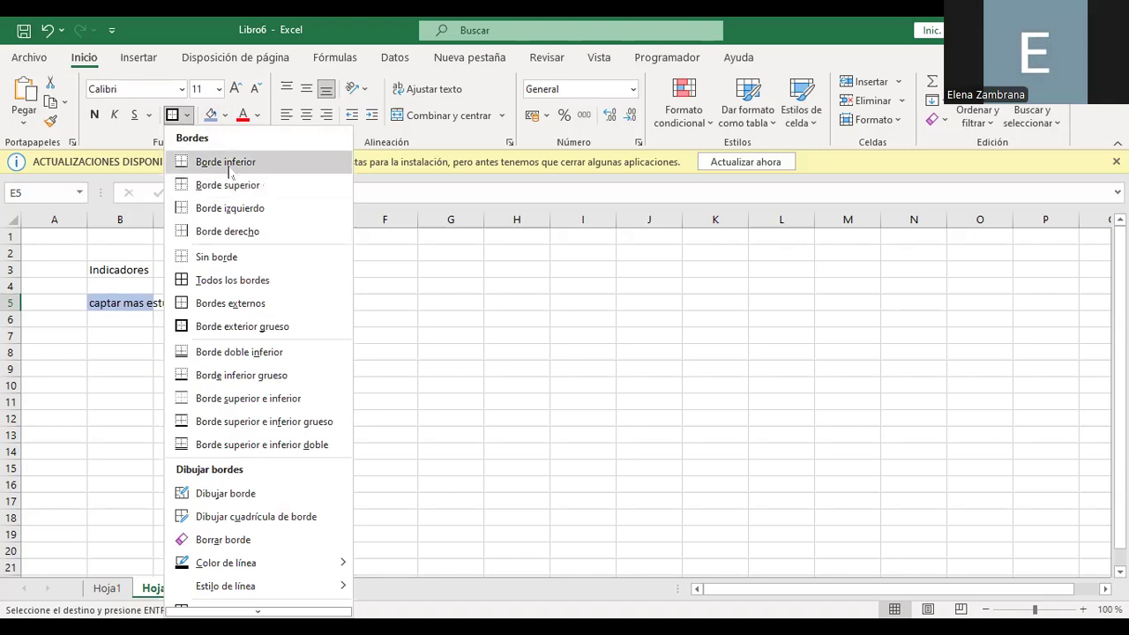
{"action": "left_click", "coordinate": [229, 162]}
{"action": "left_click", "coordinate": [344, 397]}
{"action": "left_click", "coordinate": [330, 297]}
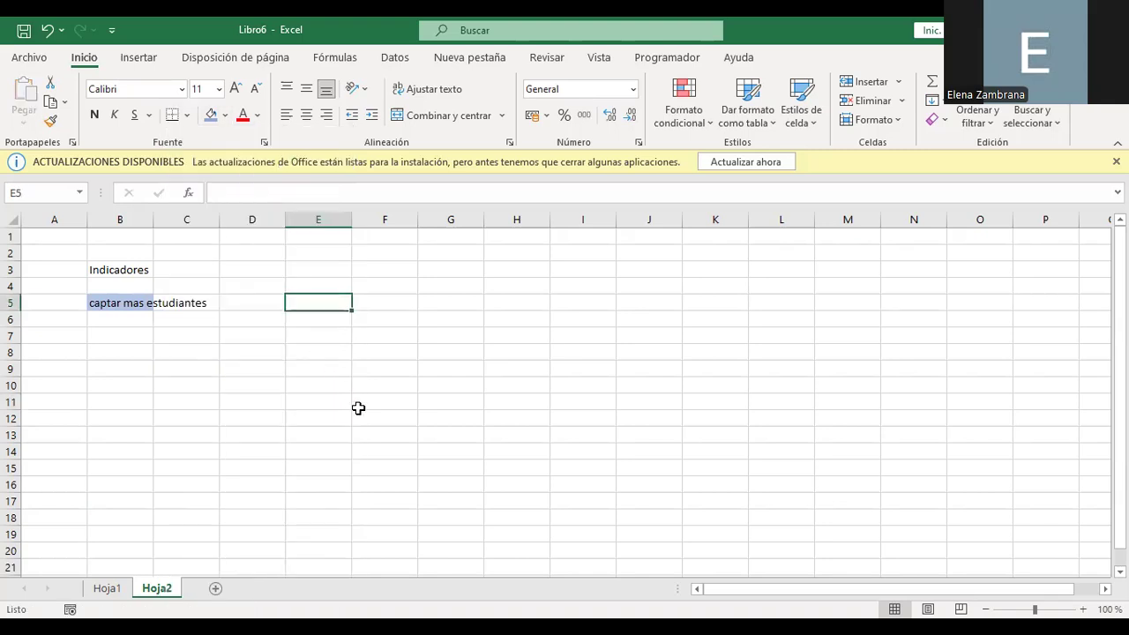
- Enter "Numero de inscritos" in E5 and "Presupuesto de marketing" in E6
{"action": "type", "text": "Nu"}
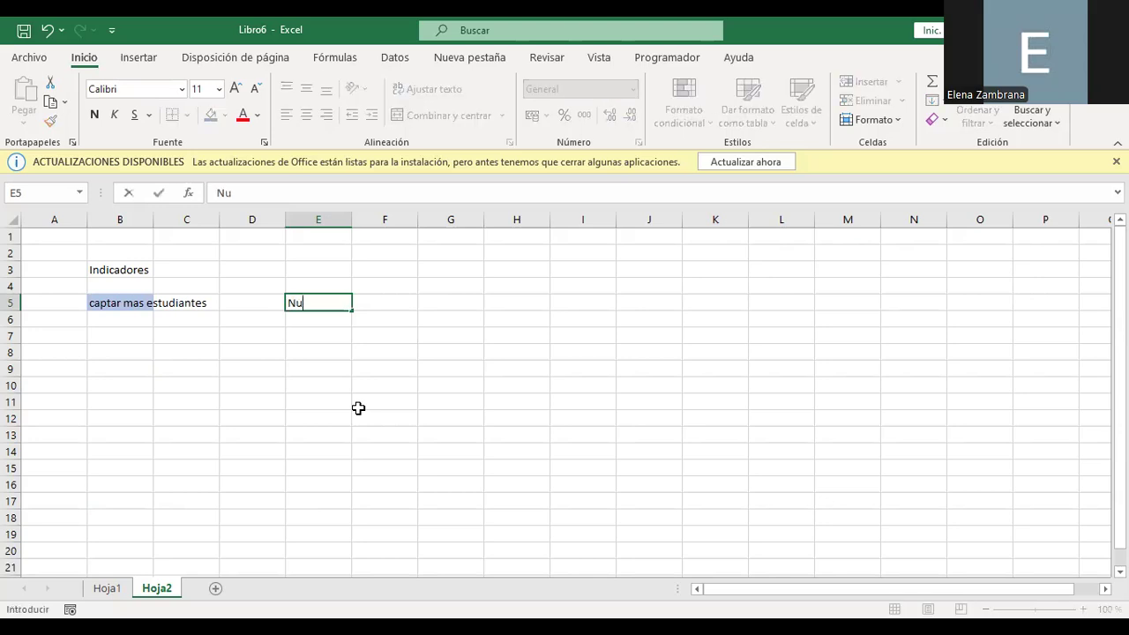
{"action": "type", "text": "mero de inscr"}
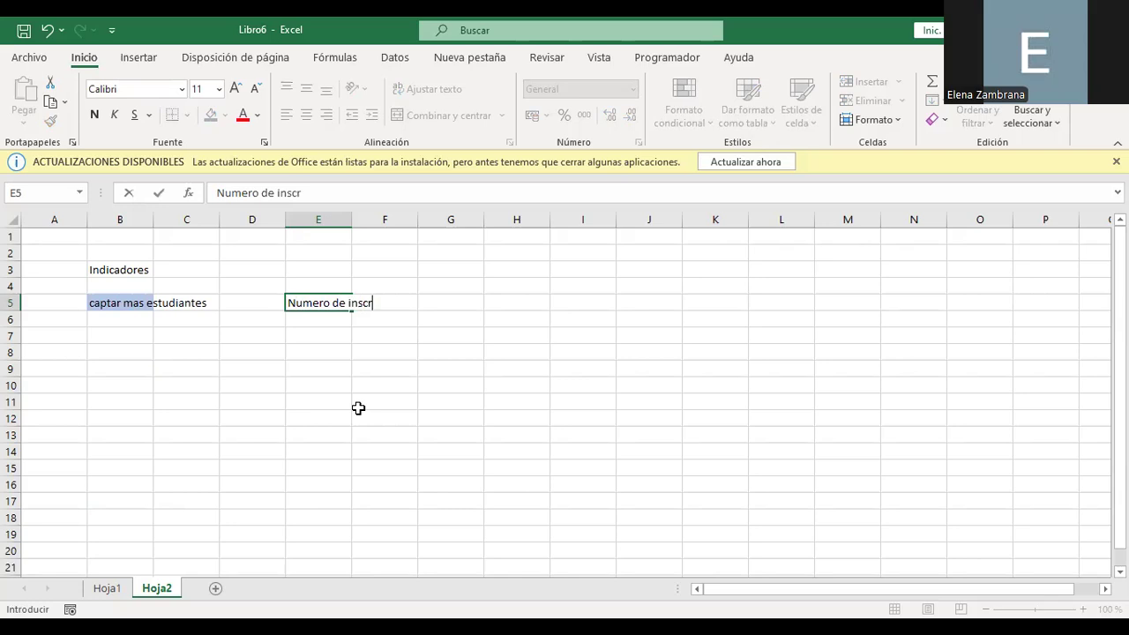
{"action": "type", "text": "itos"}
{"action": "key", "text": "Return"}
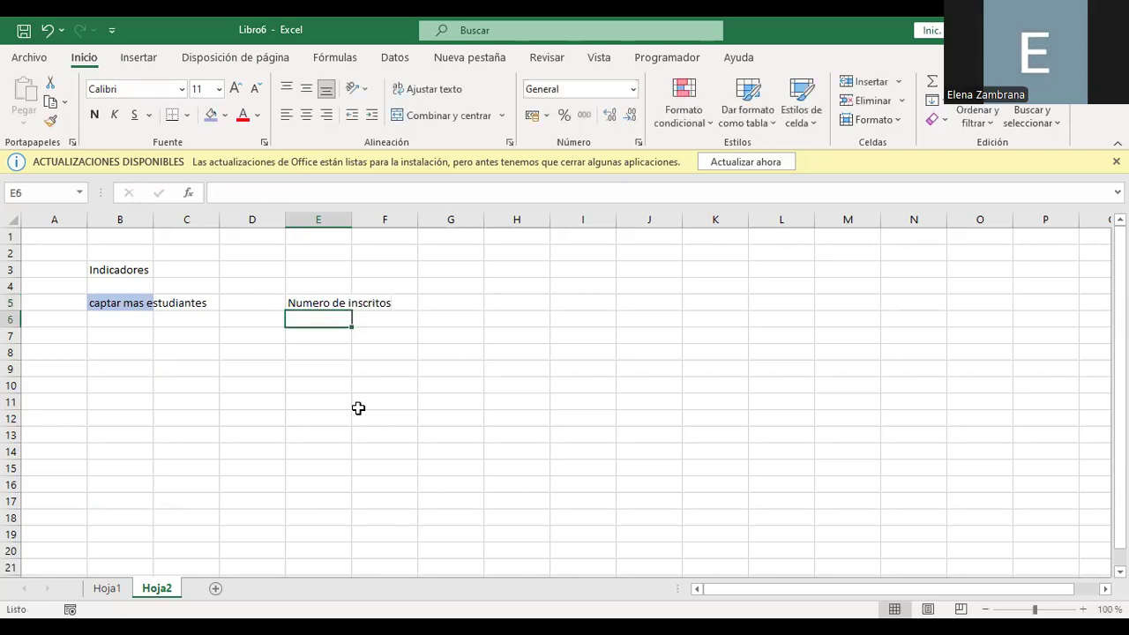
{"action": "type", "text": "Pres"}
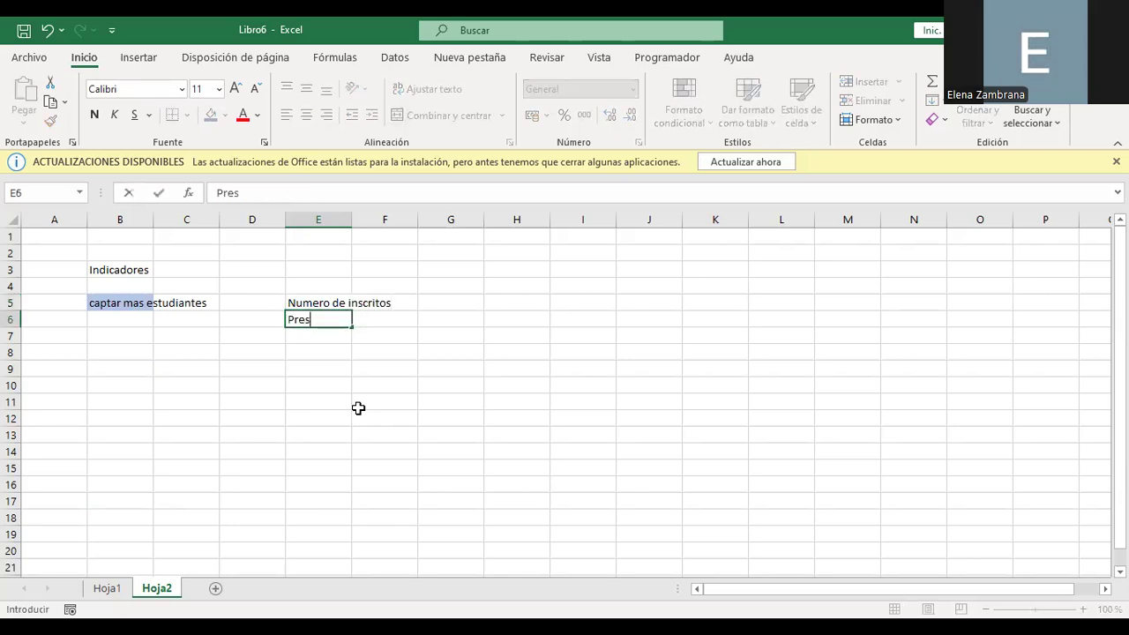
{"action": "type", "text": "upuesto de"}
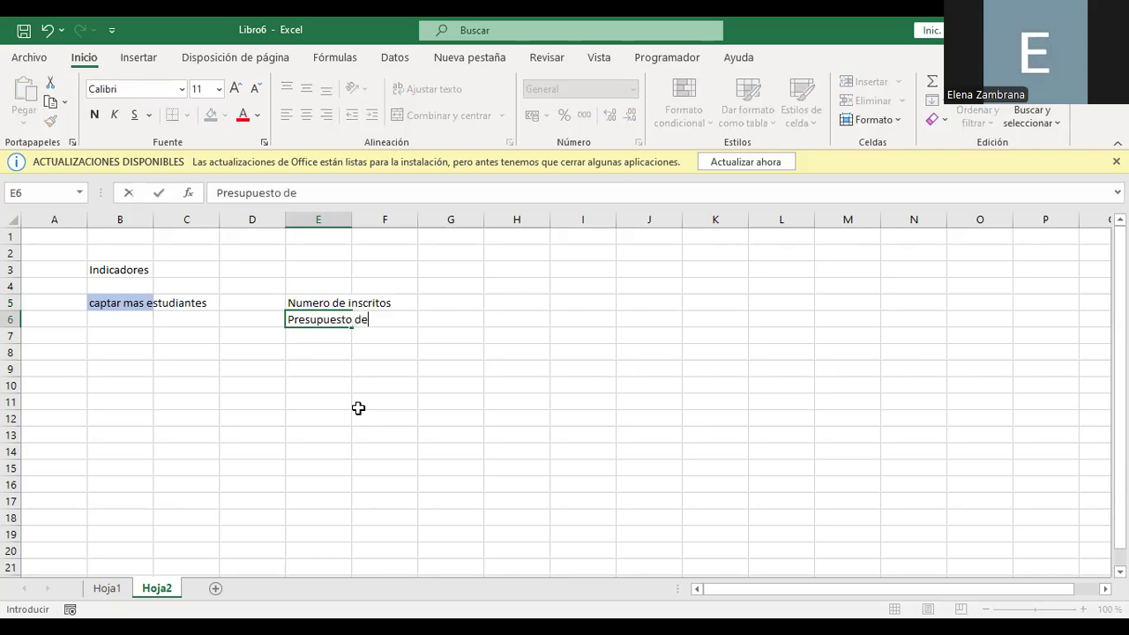
{"action": "type", "text": " marketing"}
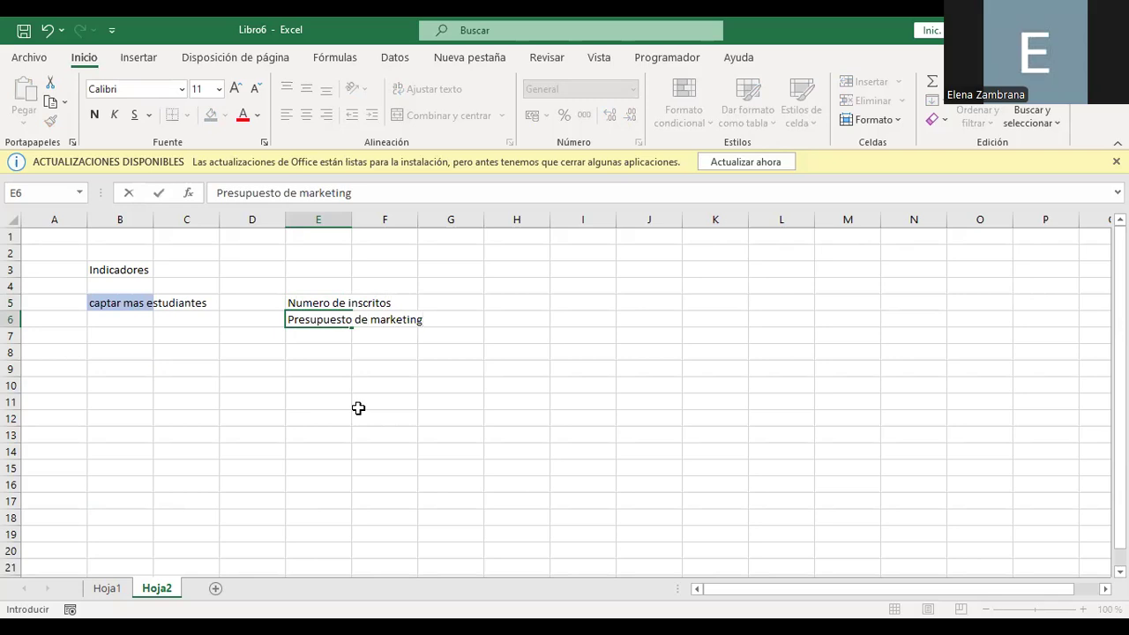
{"action": "key", "text": "Return"}
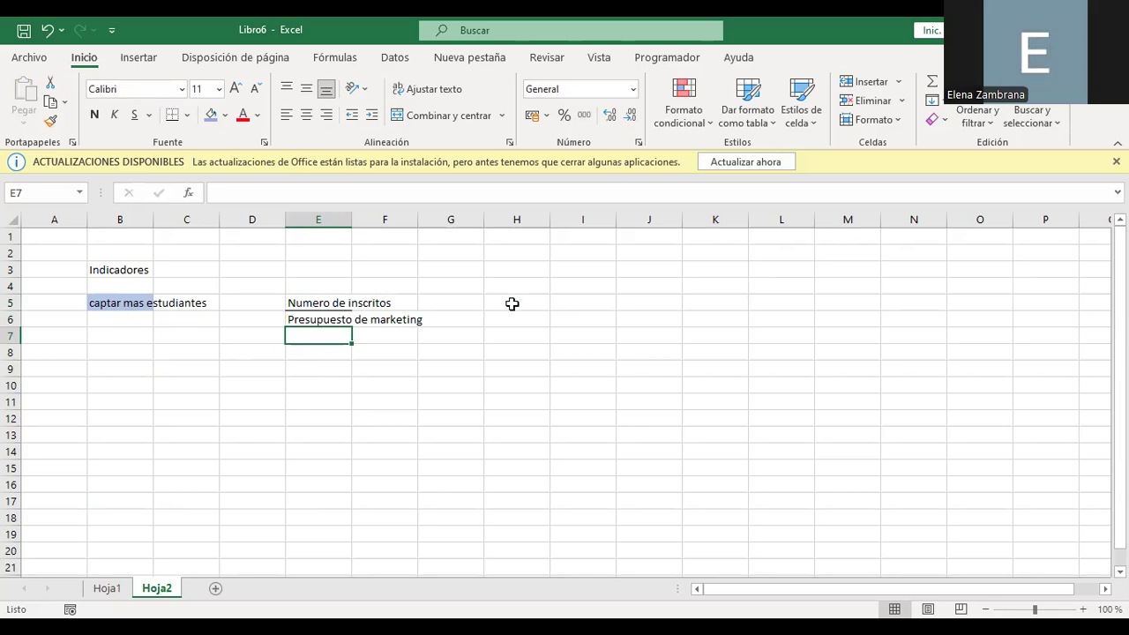
- Check the promotion strategy on Hoja1 and enter 300 in H5 of Hoja2, beside the number of enrolled students
{"action": "left_click", "coordinate": [317, 306]}
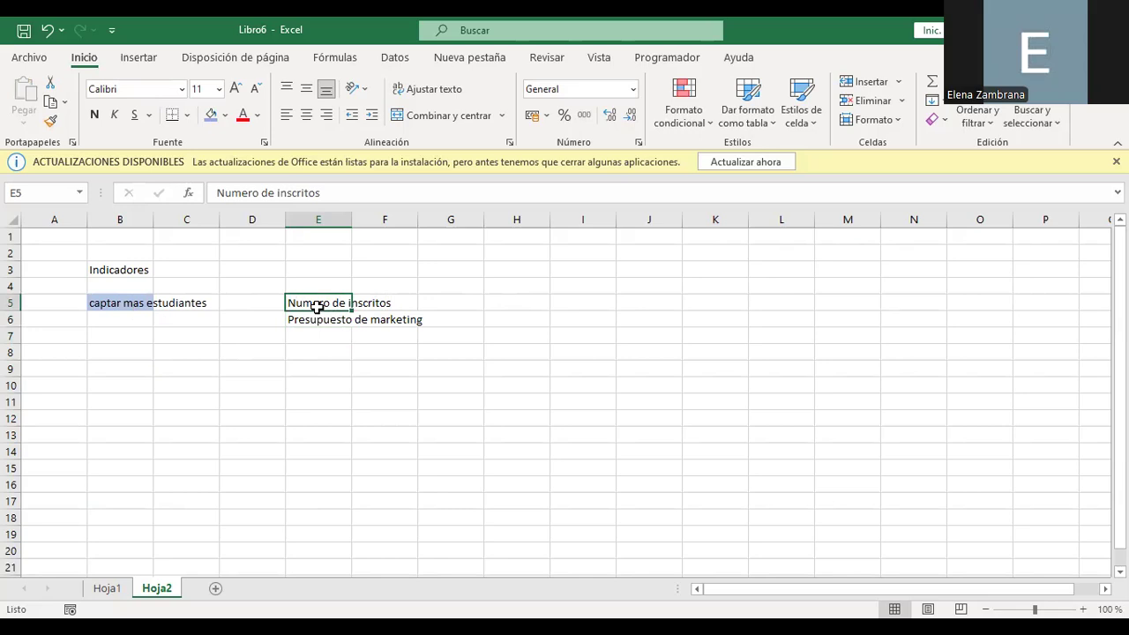
{"action": "left_click", "coordinate": [519, 303]}
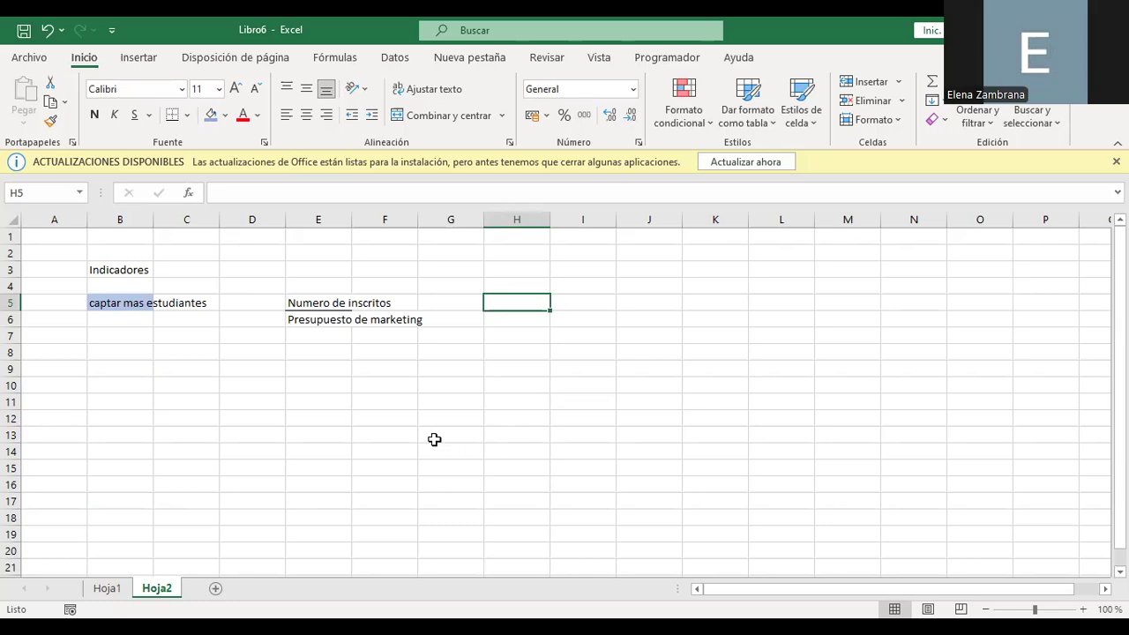
{"action": "left_click", "coordinate": [112, 595]}
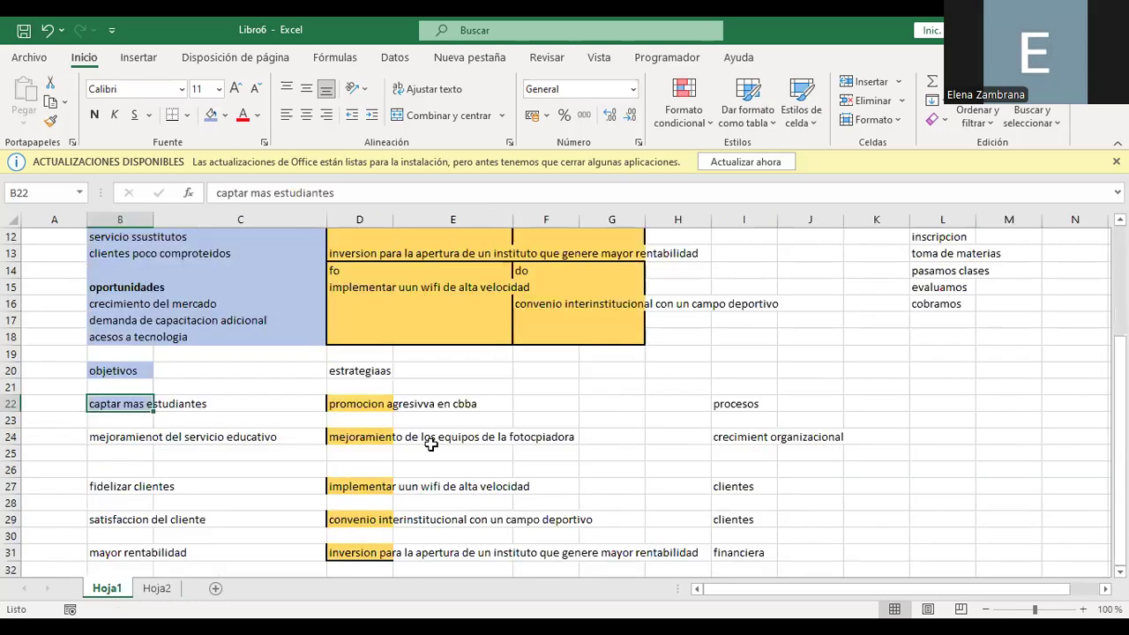
{"action": "left_click", "coordinate": [441, 407]}
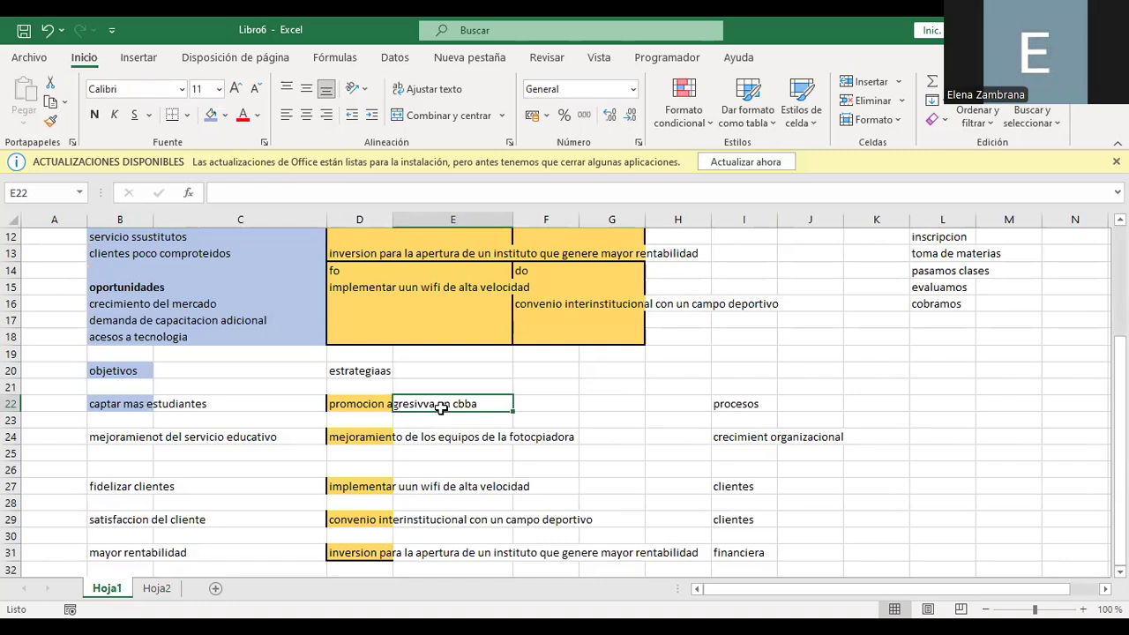
{"action": "left_click", "coordinate": [158, 591]}
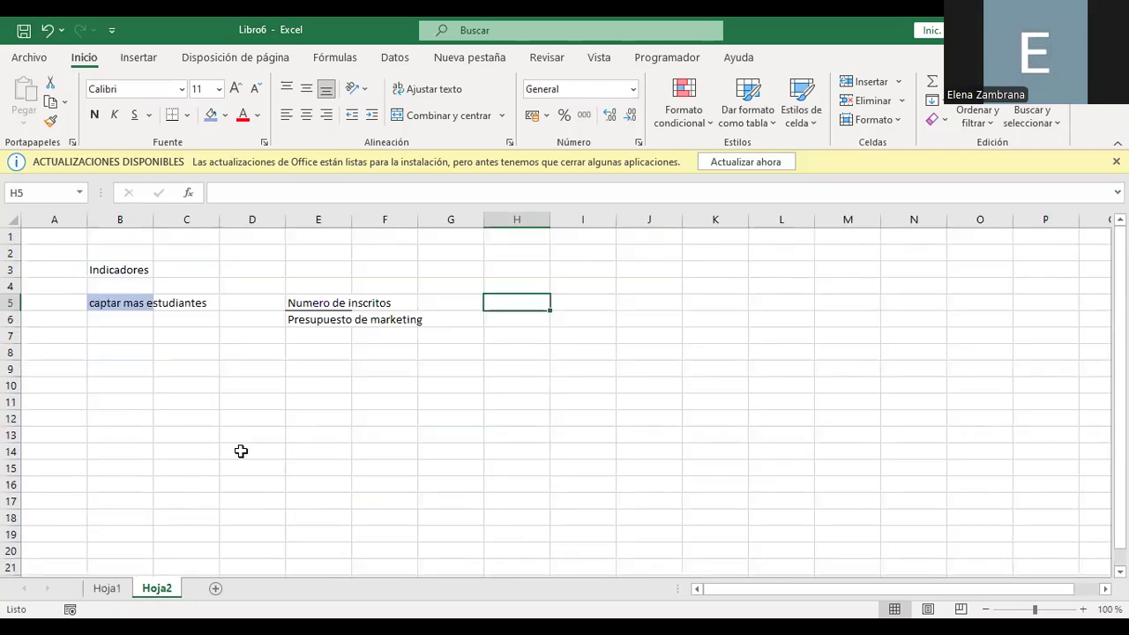
{"action": "type", "text": "300"}
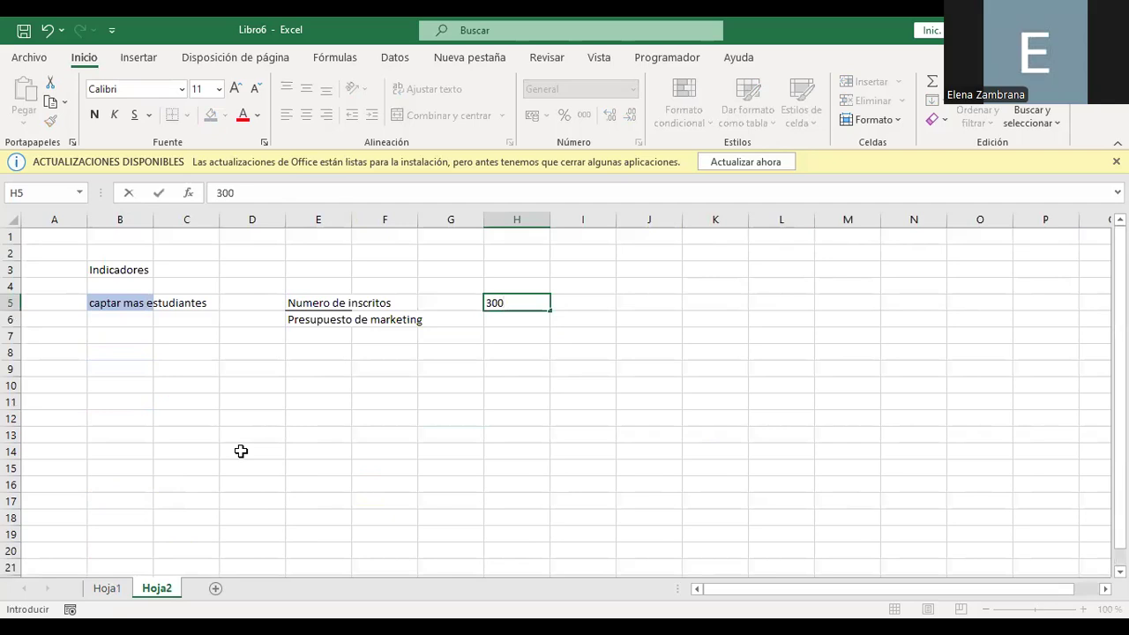
{"action": "key", "text": "Return"}
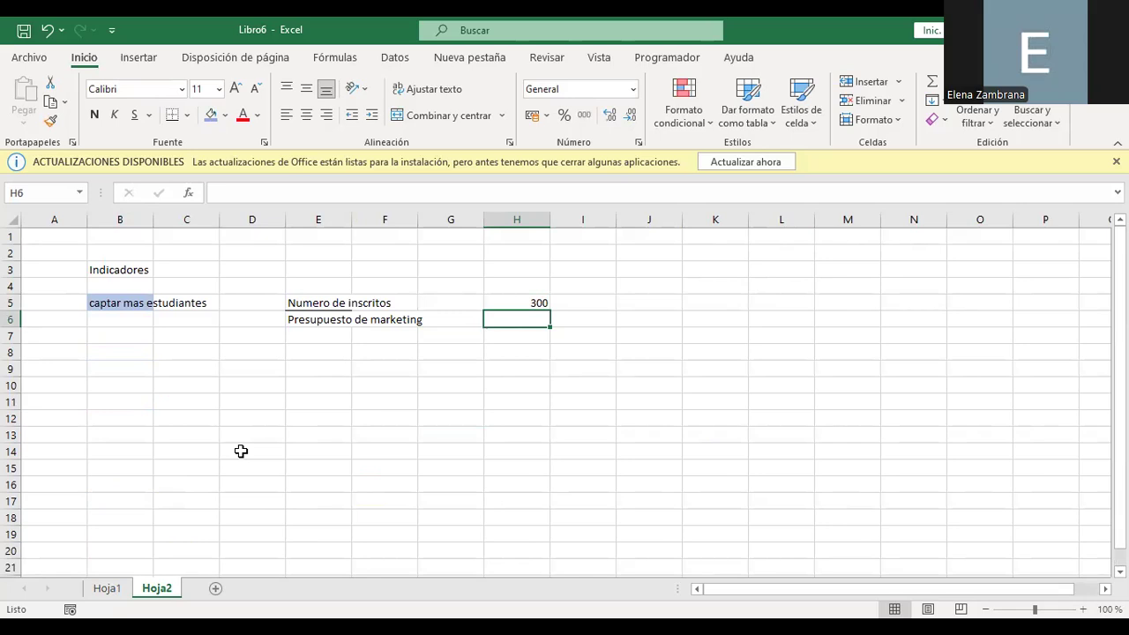
- Replace the text in E6 with "numero de incritos" as the indicator's denominator
{"action": "key", "text": "Left"}
{"action": "key", "text": "Left"}
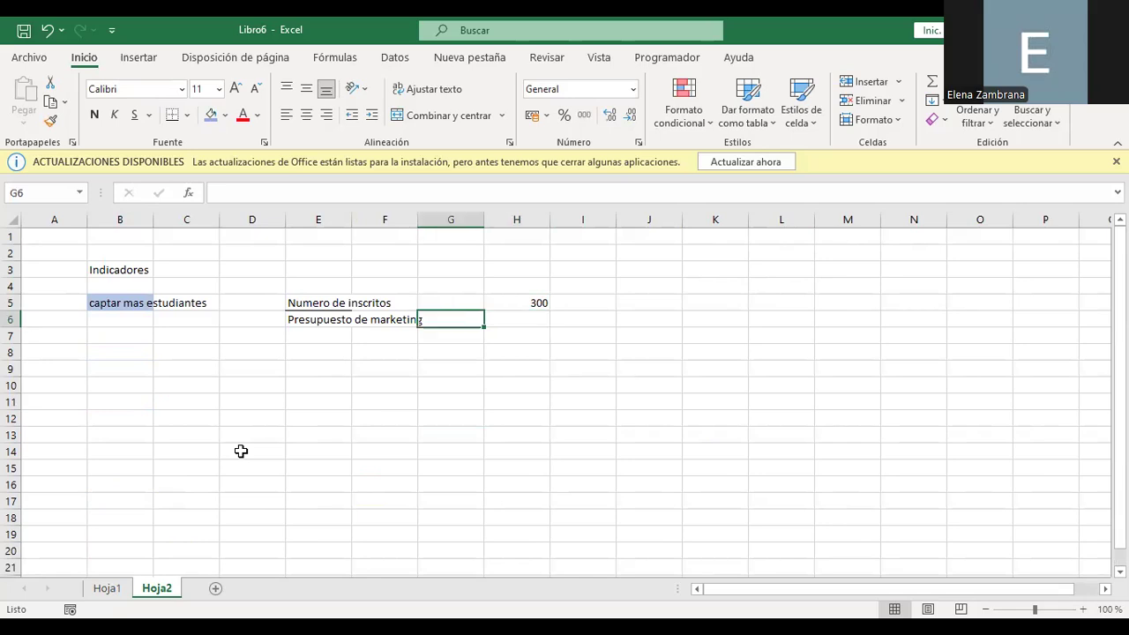
{"action": "key", "text": "Up"}
{"action": "key", "text": "Left"}
{"action": "key", "text": "Down"}
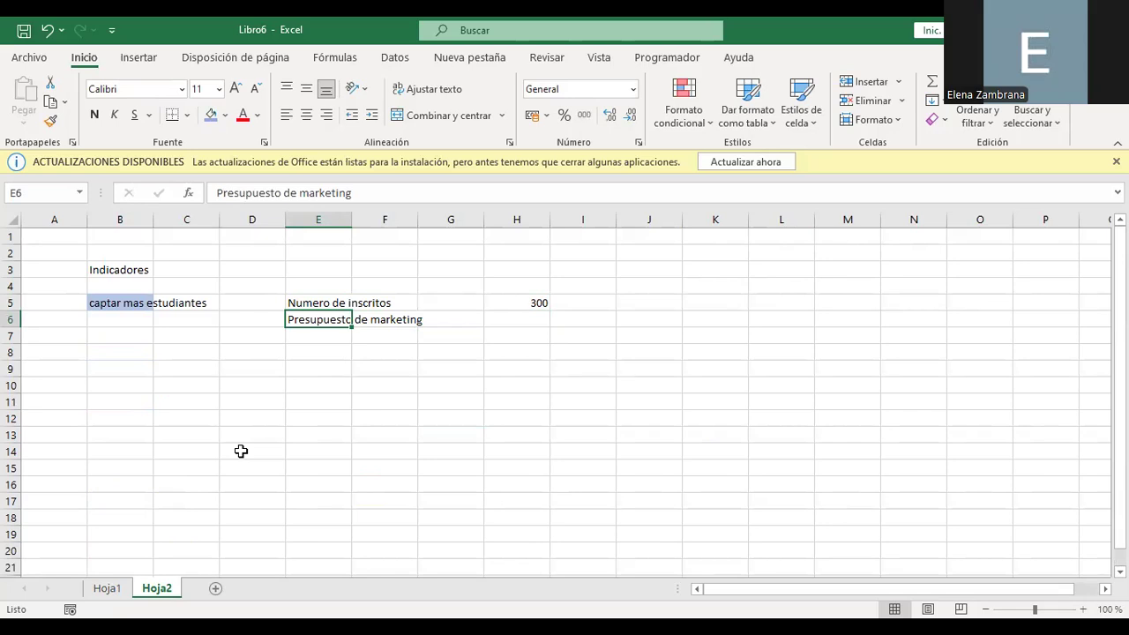
{"action": "key", "text": "Up"}
{"action": "key", "text": "Down"}
{"action": "type", "text": "numero de ina"}
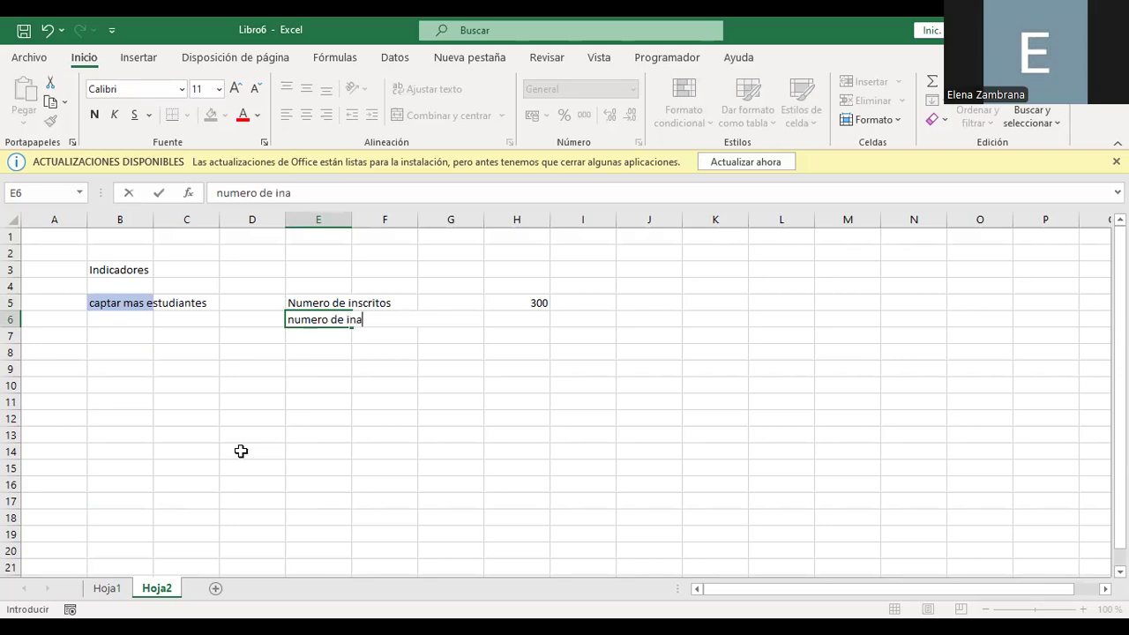
{"action": "type", "text": "ritos"}
{"action": "key", "text": "BackSpace"}
{"action": "key", "text": "BackSpace"}
{"action": "key", "text": "BackSpace"}
{"action": "key", "text": "BackSpace"}
{"action": "key", "text": "BackSpace"}
{"action": "key", "text": "BackSpace"}
{"action": "type", "text": "critos"}
{"action": "key", "text": "Return"}
- Replace the text in E5 with "presupuesto de marketing" as the indicator's numerator
{"action": "key", "text": "Up"}
{"action": "key", "text": "Up"}
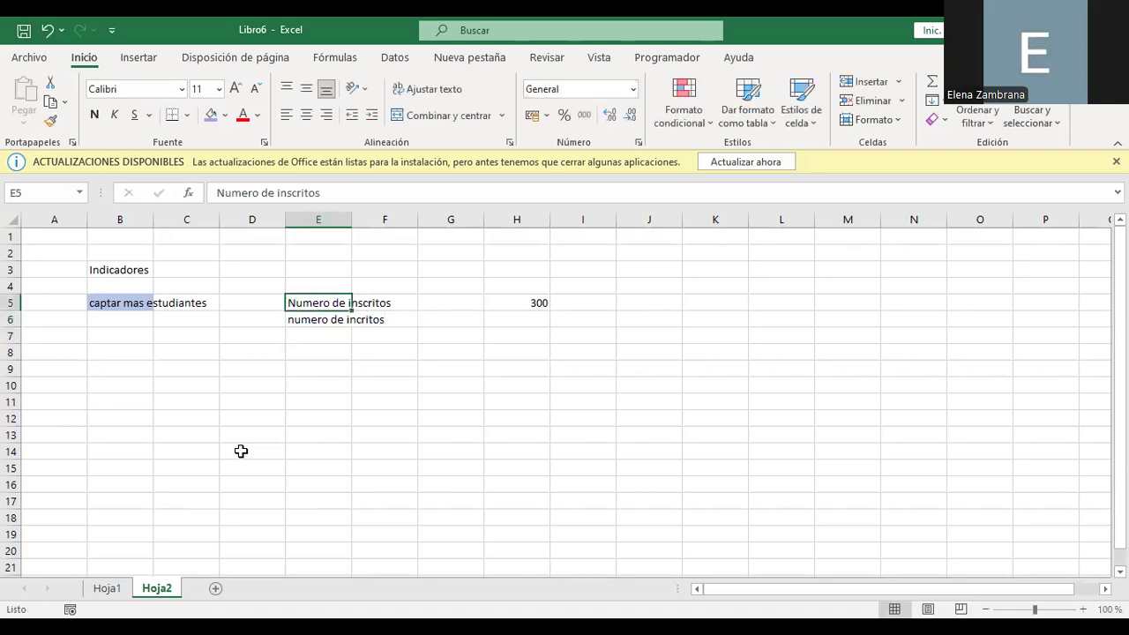
{"action": "type", "text": "presupuesto de marketing"}
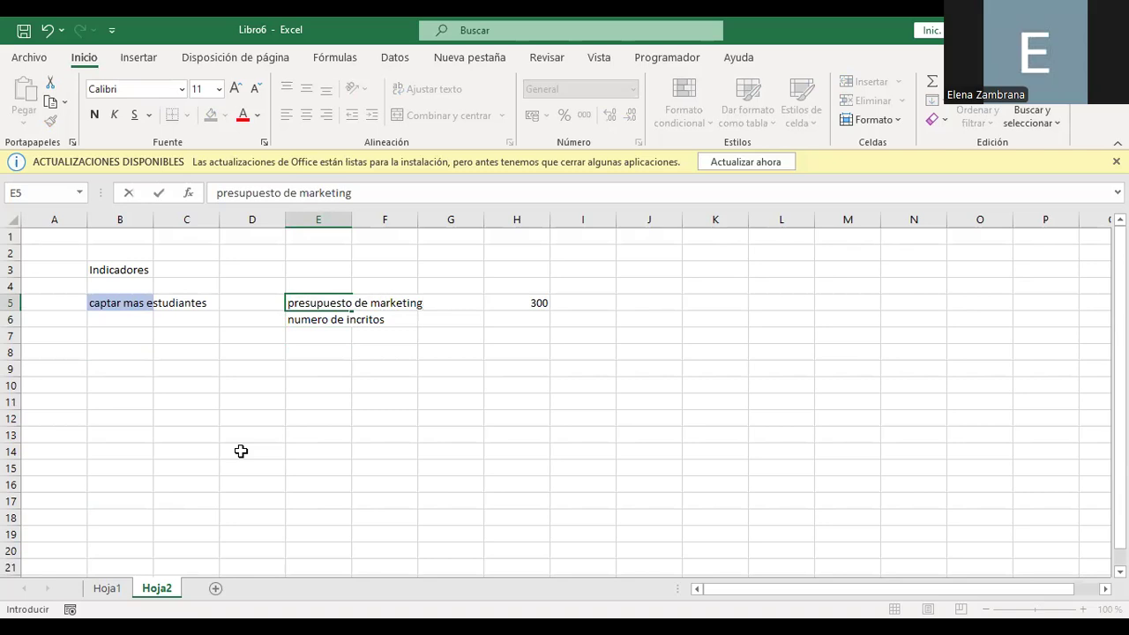
{"action": "key", "text": "Right"}
- Enter 15000 in H5 for the marketing budget and 300 in H6 for the number of enrolled students
{"action": "key", "text": "Right"}
{"action": "key", "text": "Down"}
{"action": "key", "text": "Right"}
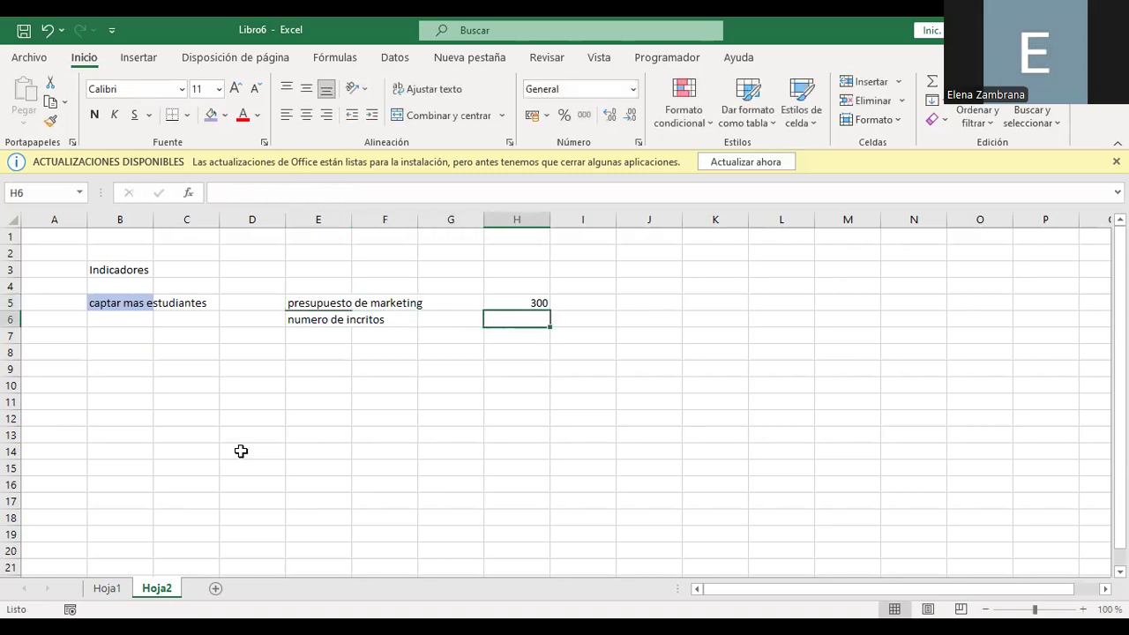
{"action": "type", "text": "´300"}
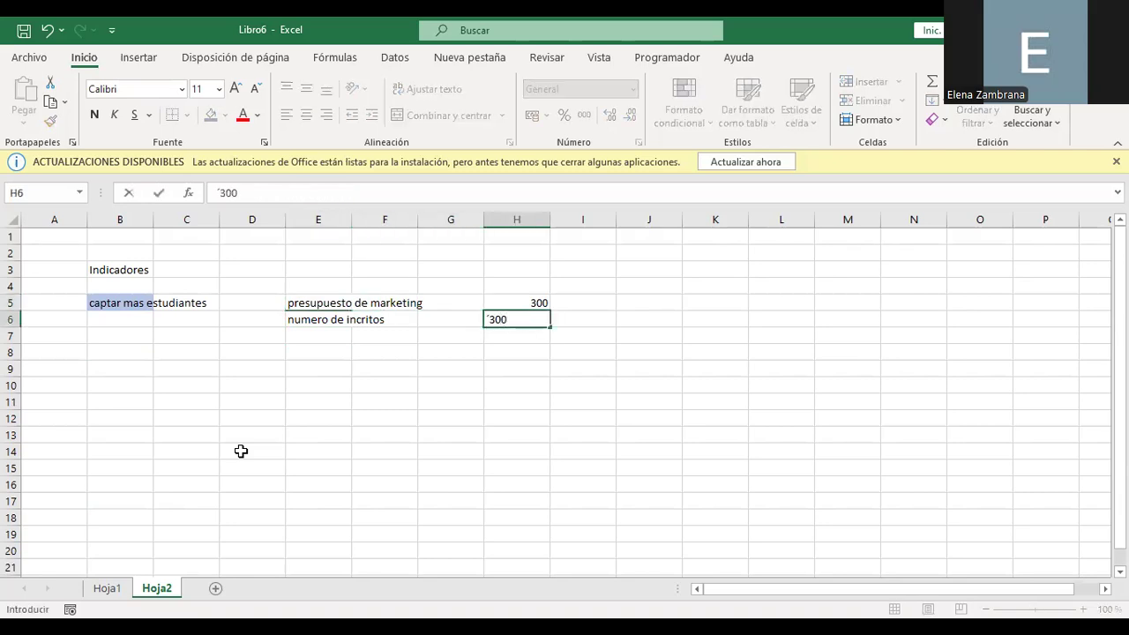
{"action": "key", "text": "Up"}
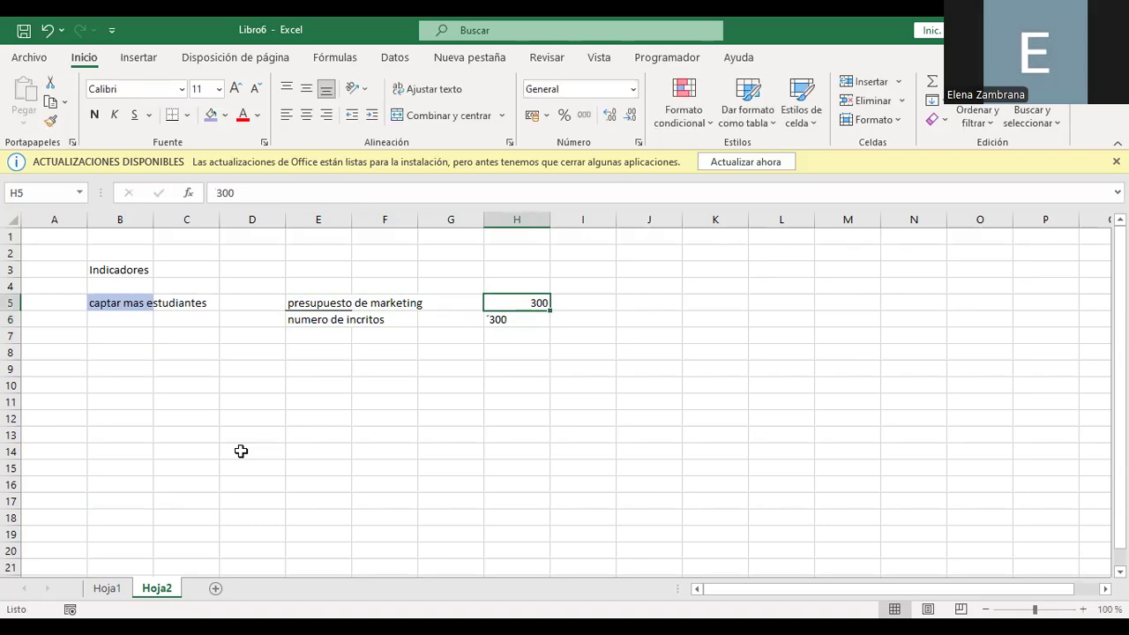
{"action": "type", "text": "15000"}
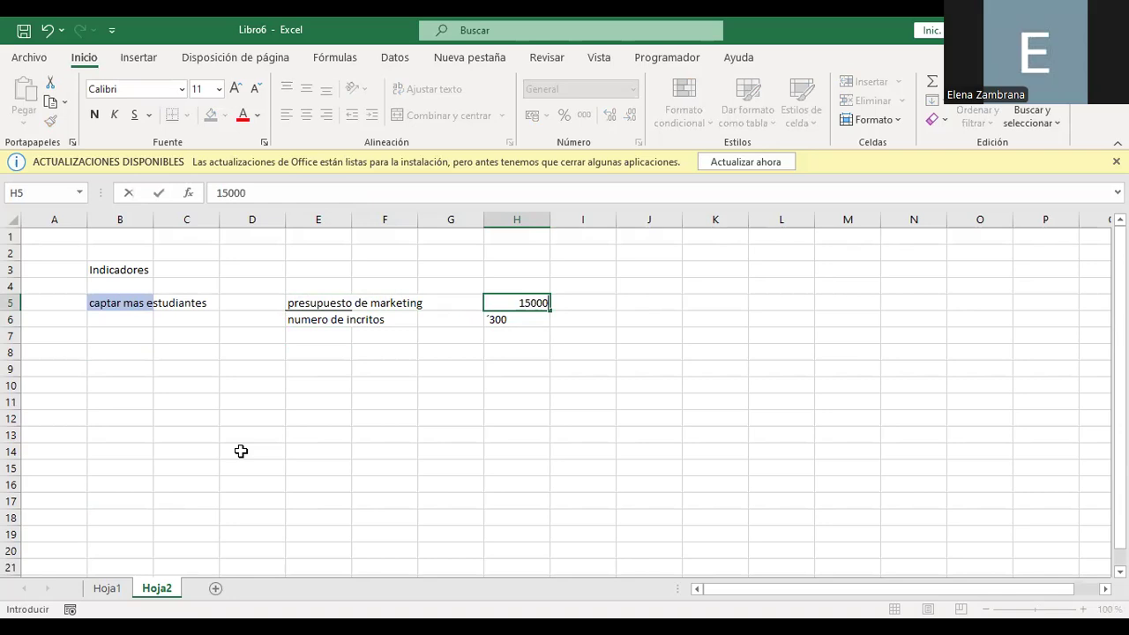
{"action": "key", "text": "Return"}
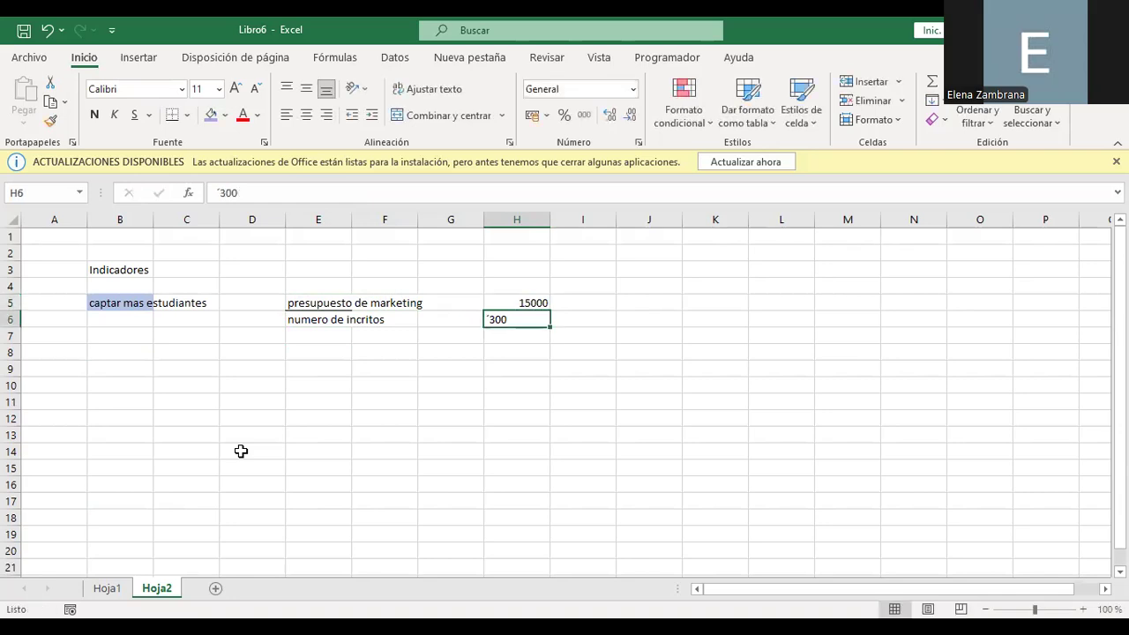
{"action": "type", "text": "300"}
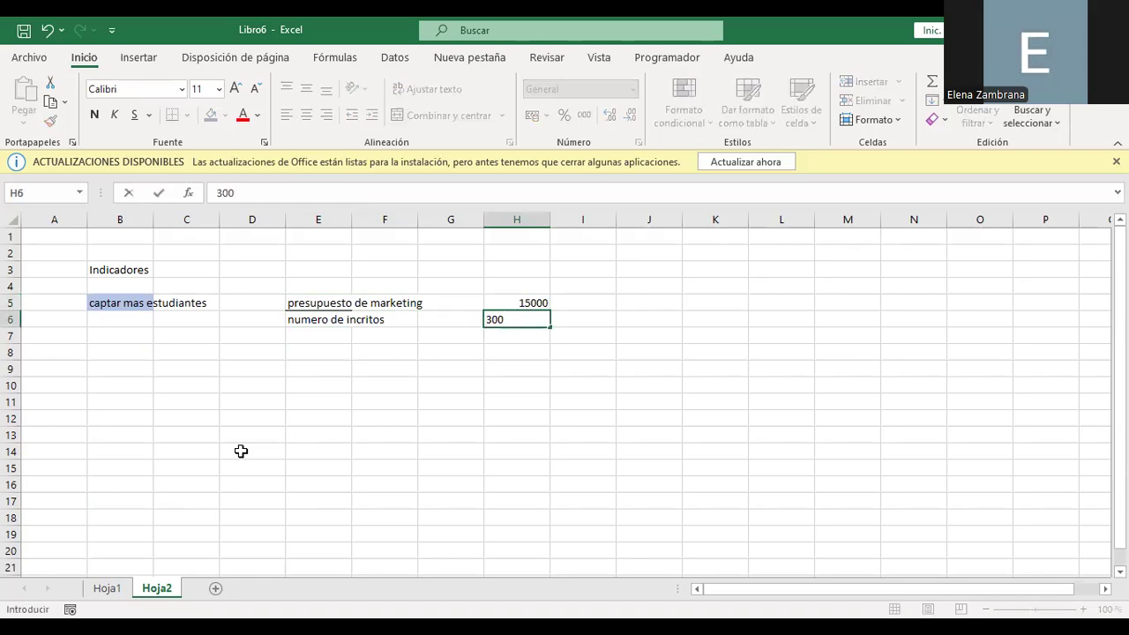
{"action": "key", "text": "Return"}
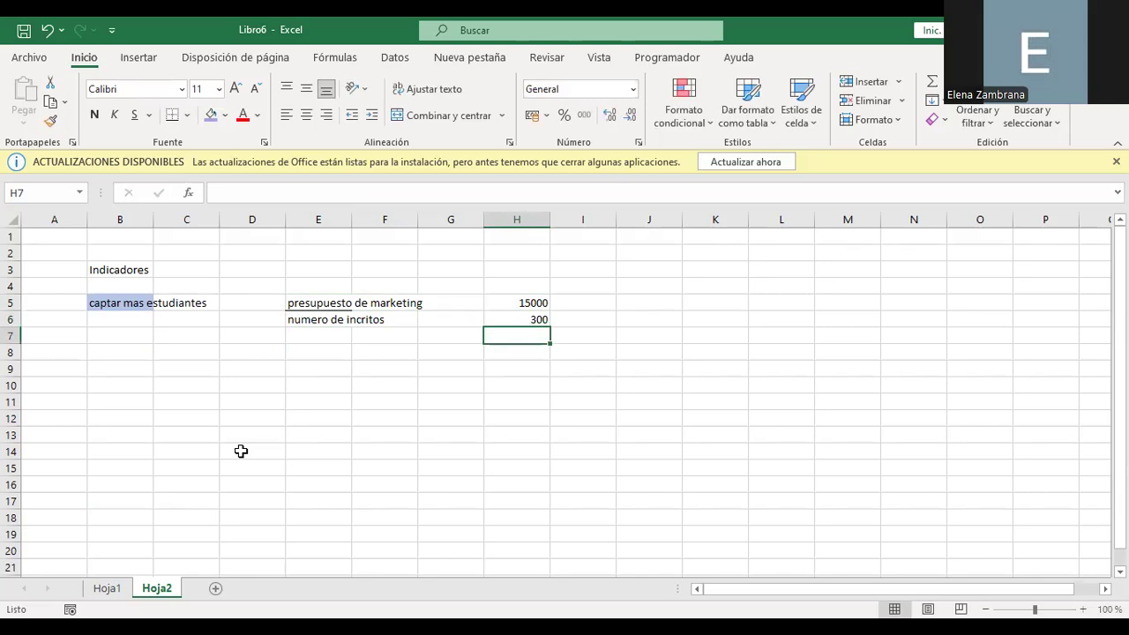
- Enter the formula =H5/H6 in J5 to divide the marketing budget by the number of enrolled students
{"action": "key", "text": "Right"}
{"action": "key", "text": "Right"}
{"action": "key", "text": "Up"}
{"action": "key", "text": "Up"}
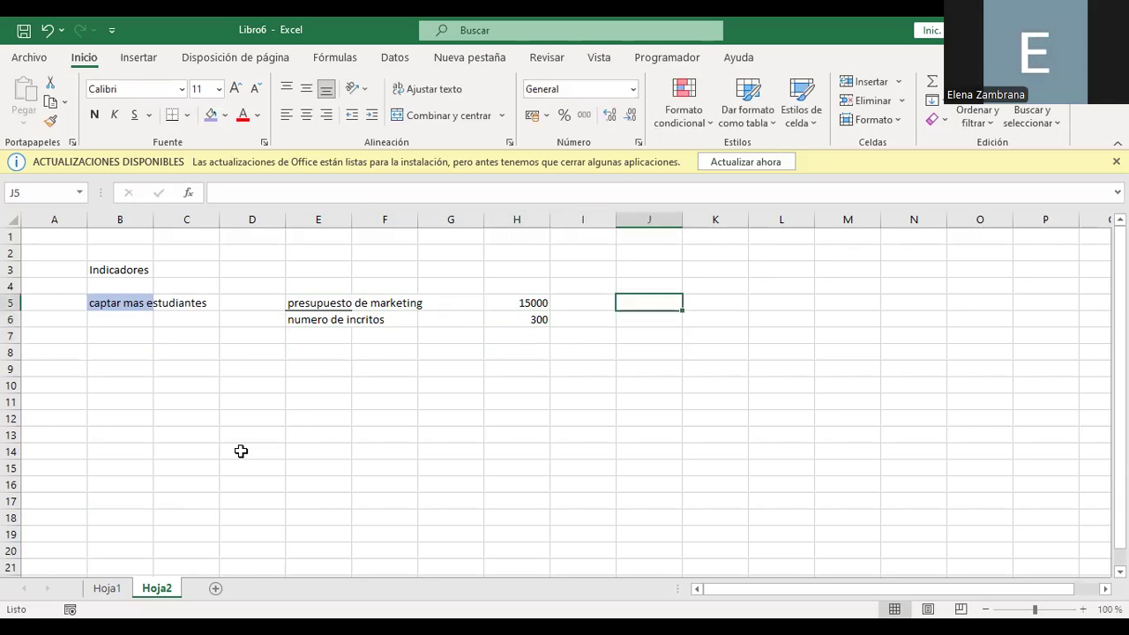
{"action": "key", "text": "Down"}
{"action": "key", "text": "F2"}
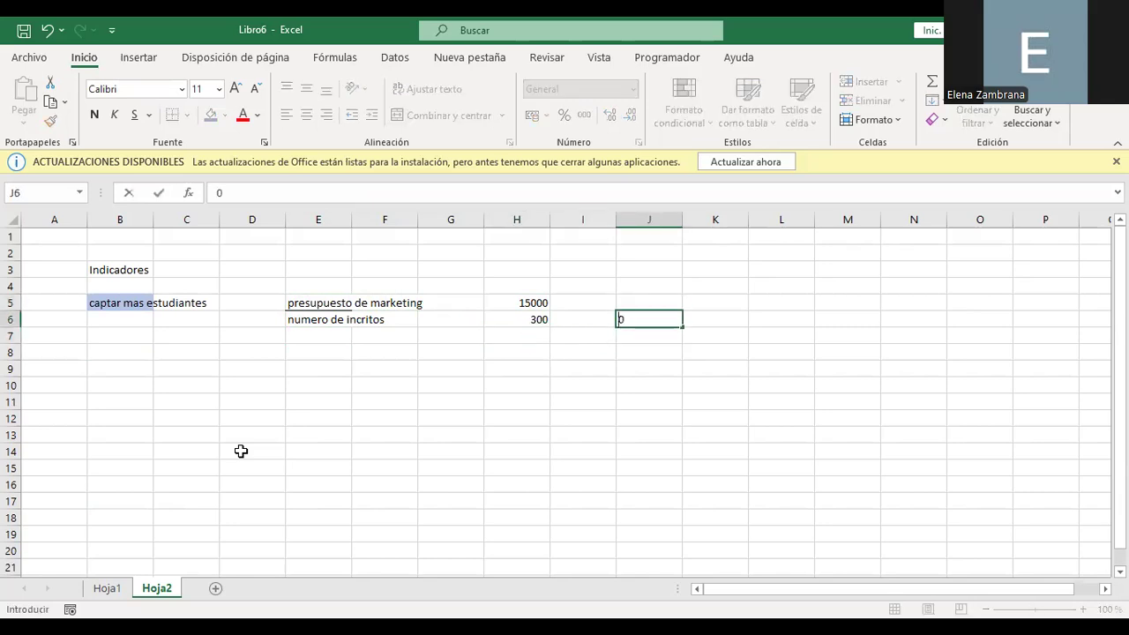
{"action": "key", "text": "Up"}
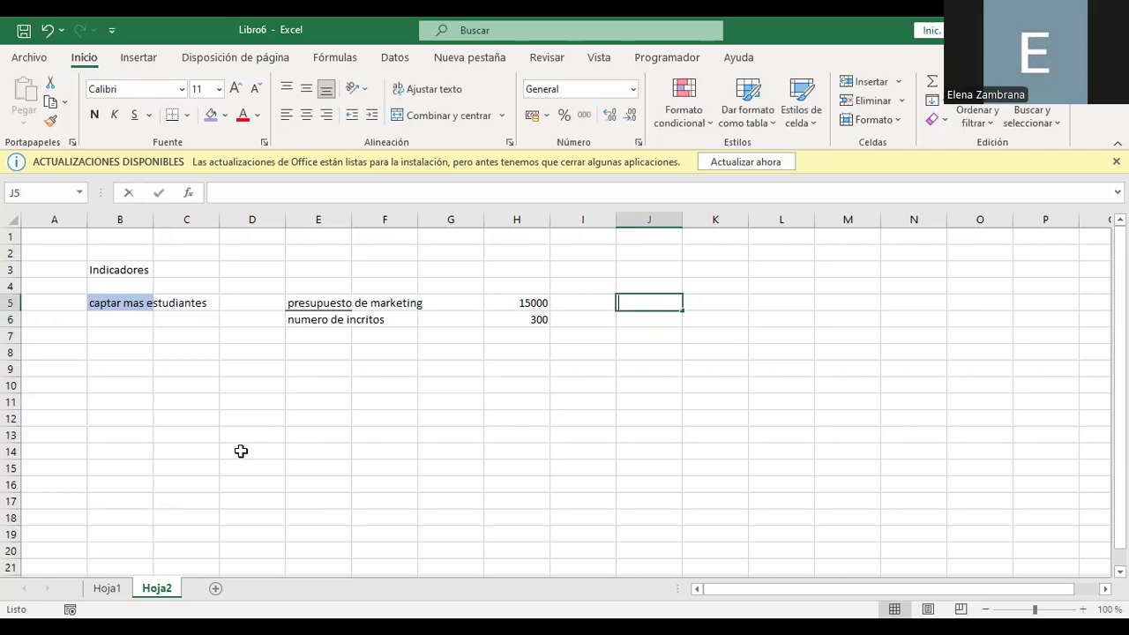
{"action": "type", "text": "="}
{"action": "left_click", "coordinate": [524, 303]}
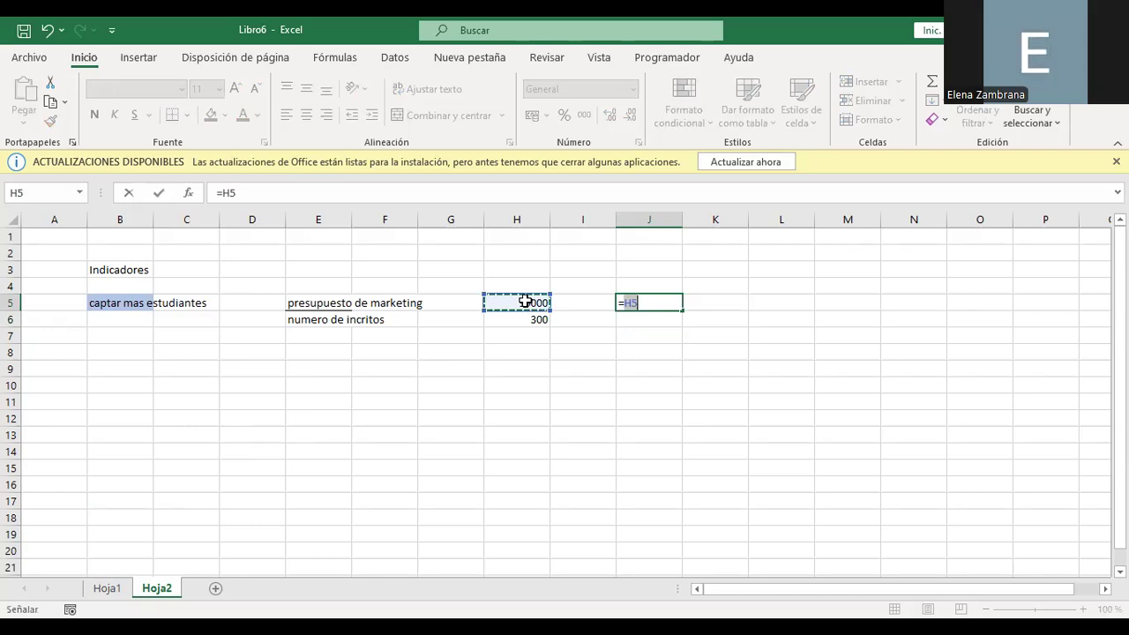
{"action": "type", "text": "/"}
{"action": "left_click", "coordinate": [536, 319]}
{"action": "key", "text": "Return"}
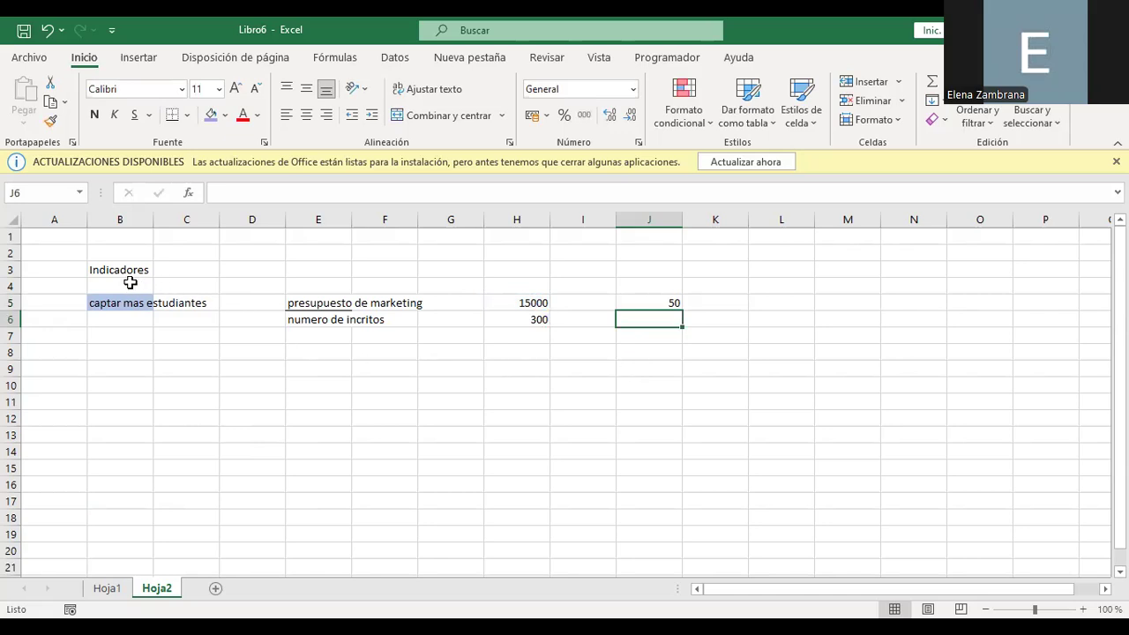
- Add the column headings "formula" in E3, "calculo" in H3 and "resultado" in J3
{"action": "left_click", "coordinate": [303, 269]}
{"action": "type", "text": "fo"}
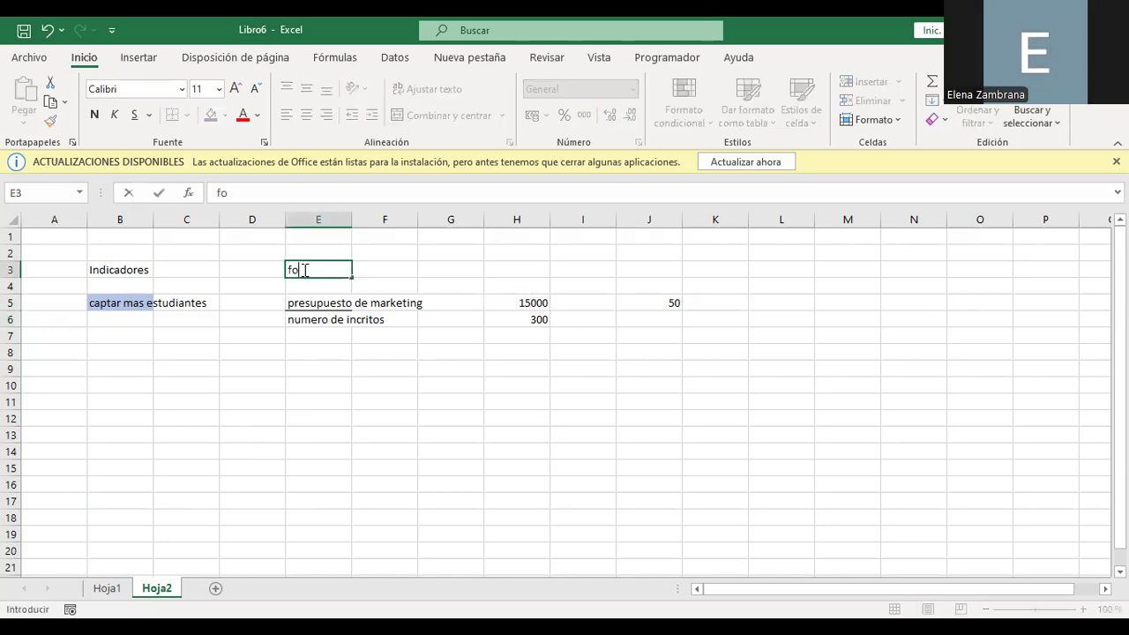
{"action": "type", "text": "rmula"}
{"action": "key", "text": "Right"}
{"action": "key", "text": "Right"}
{"action": "key", "text": "Right"}
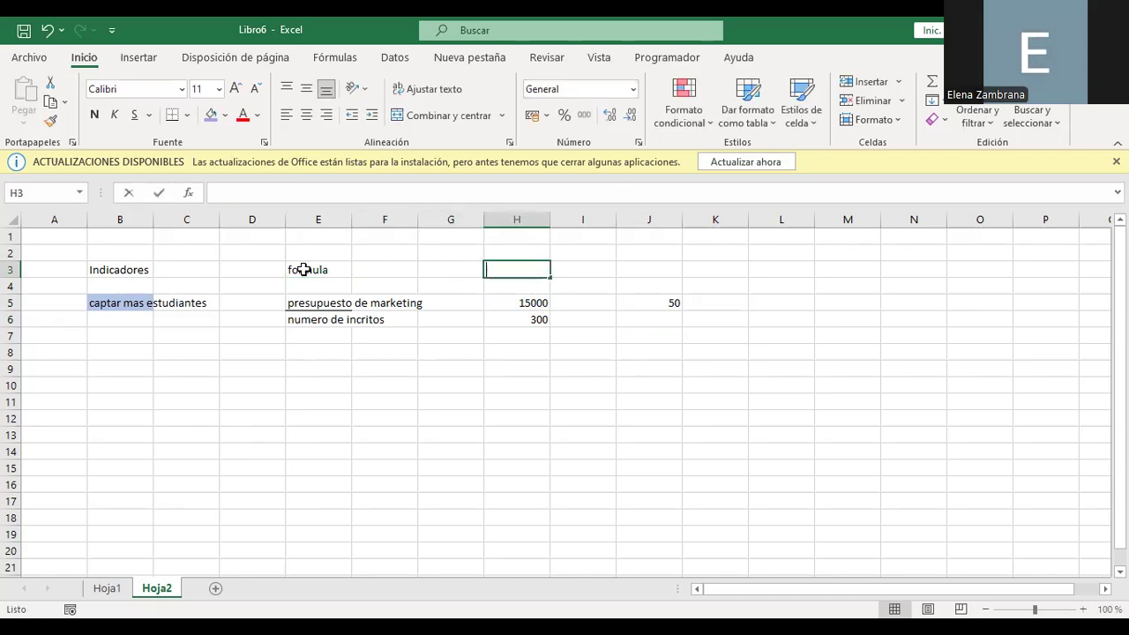
{"action": "type", "text": "calculo"}
{"action": "key", "text": "Right"}
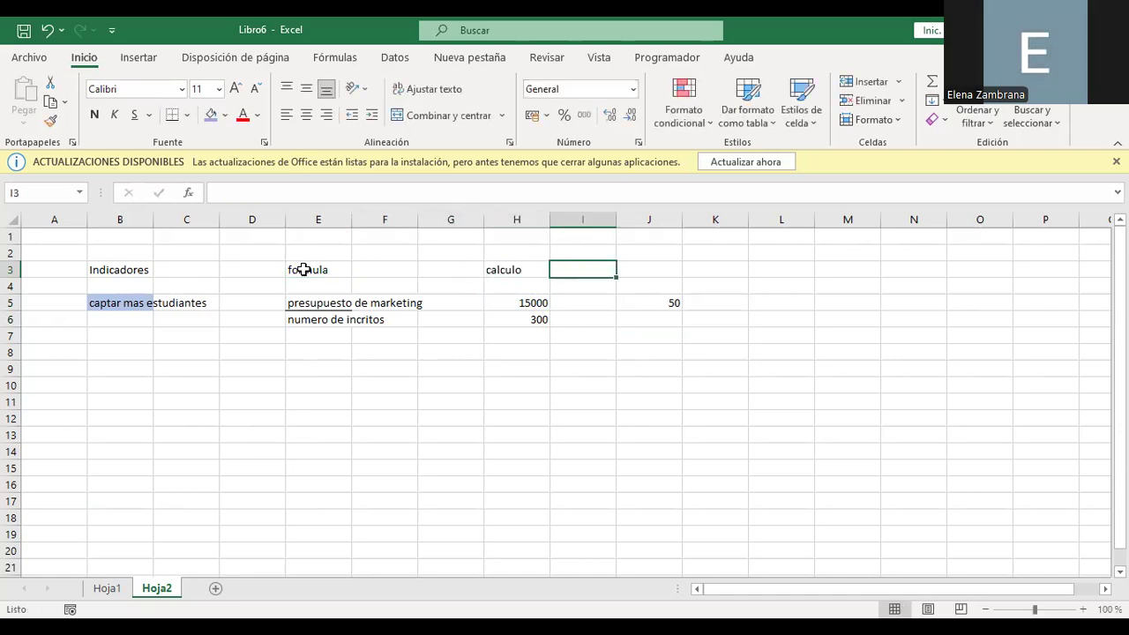
{"action": "key", "text": "Right"}
{"action": "type", "text": "resultado"}
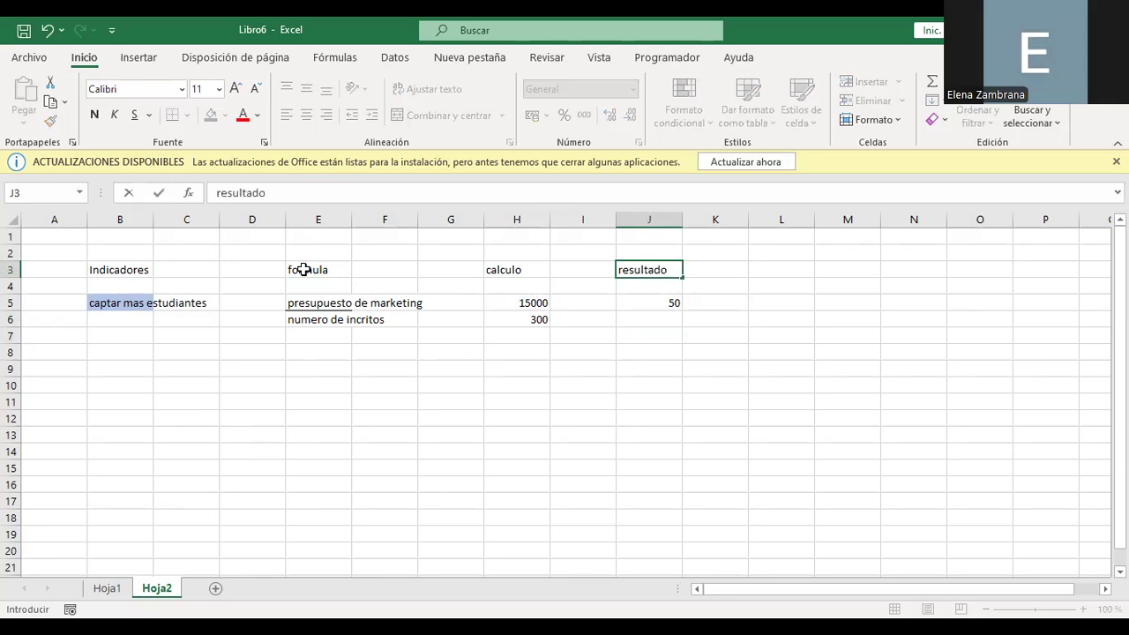
{"action": "key", "text": "Return"}
- Label the units beside the calculation values with "bs" in I5 and "personas" in I6
{"action": "key", "text": "Down"}
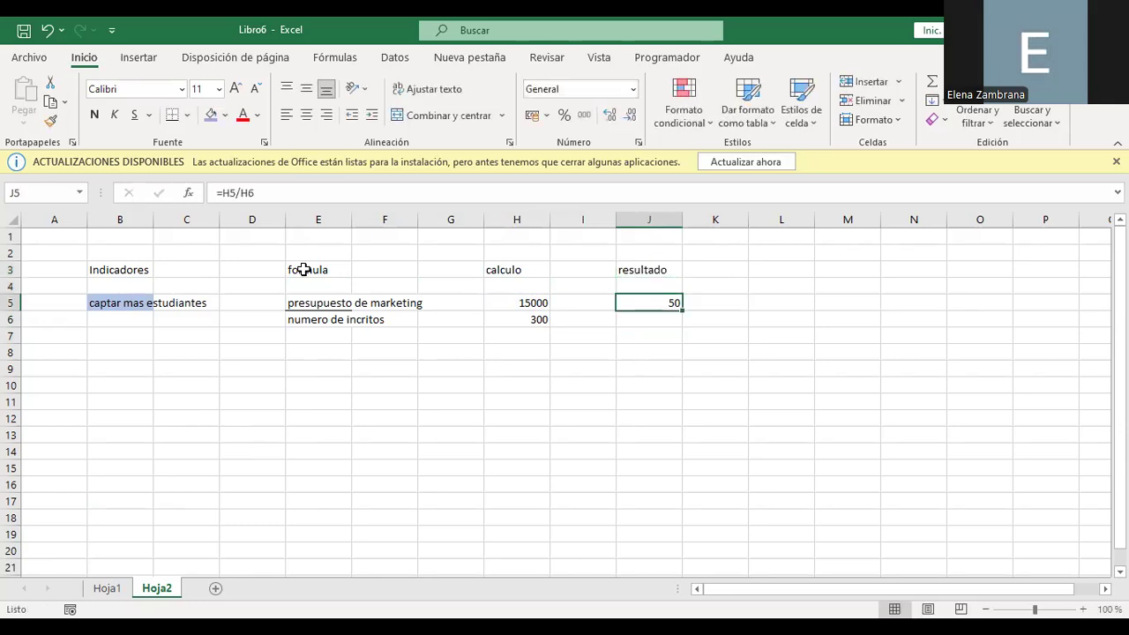
{"action": "key", "text": "Left"}
{"action": "key", "text": "Left"}
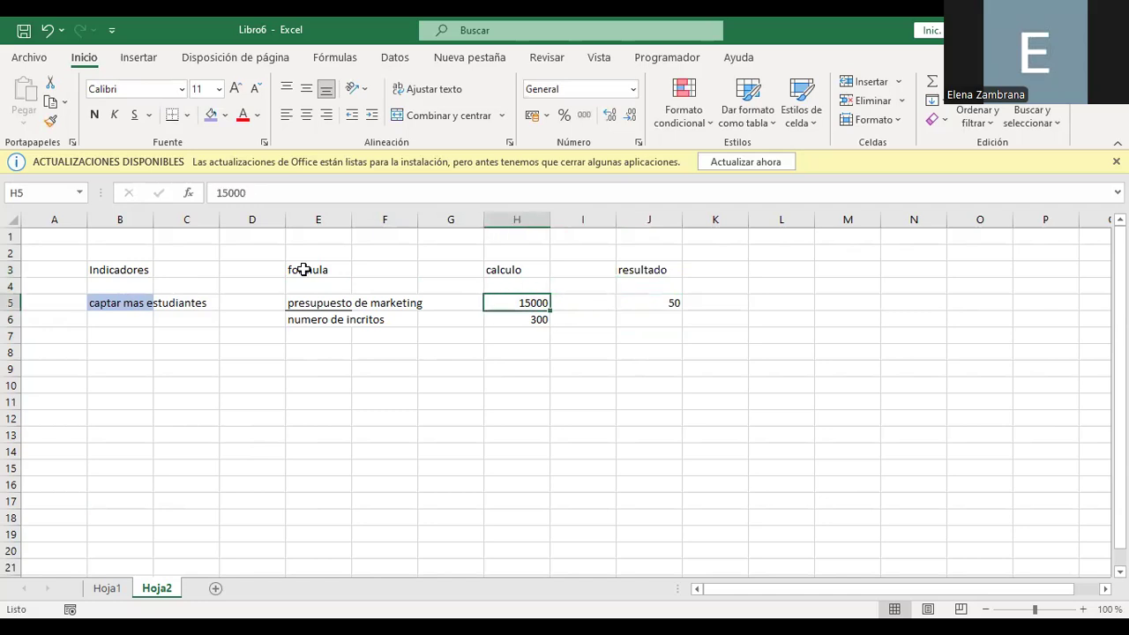
{"action": "key", "text": "Right"}
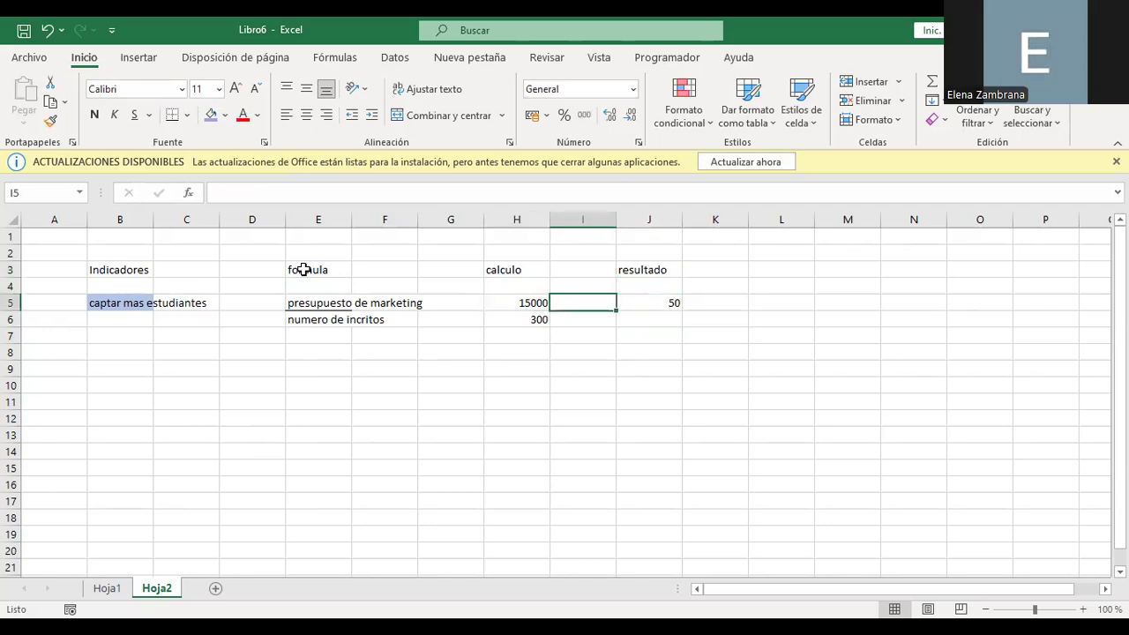
{"action": "type", "text": "bs"}
{"action": "key", "text": "Return"}
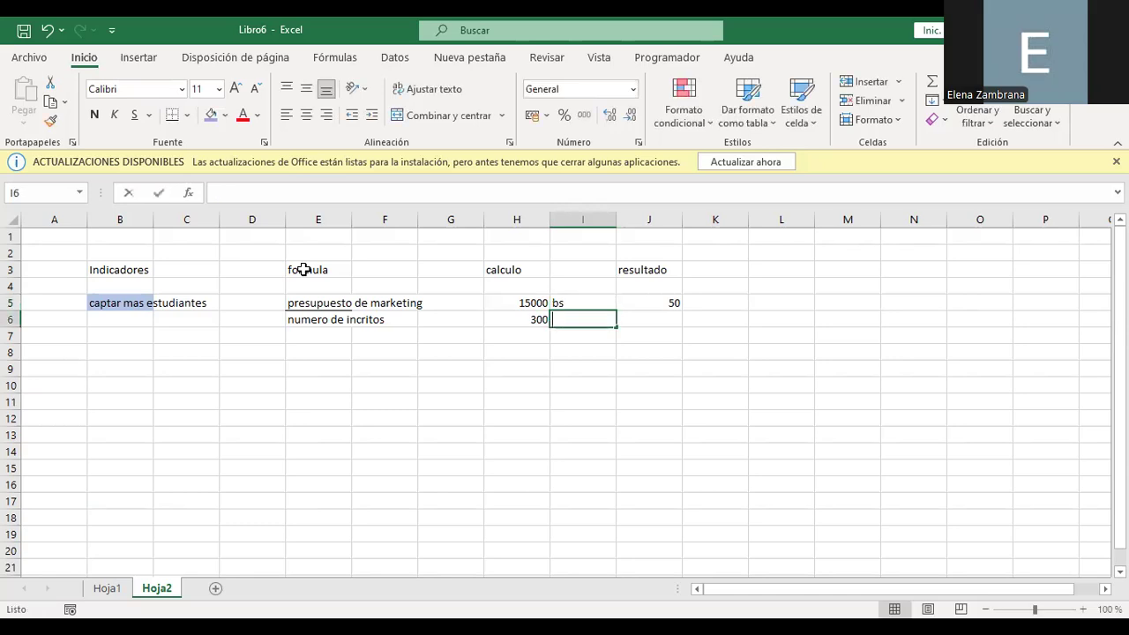
{"action": "type", "text": "person"}
{"action": "type", "text": "as"}
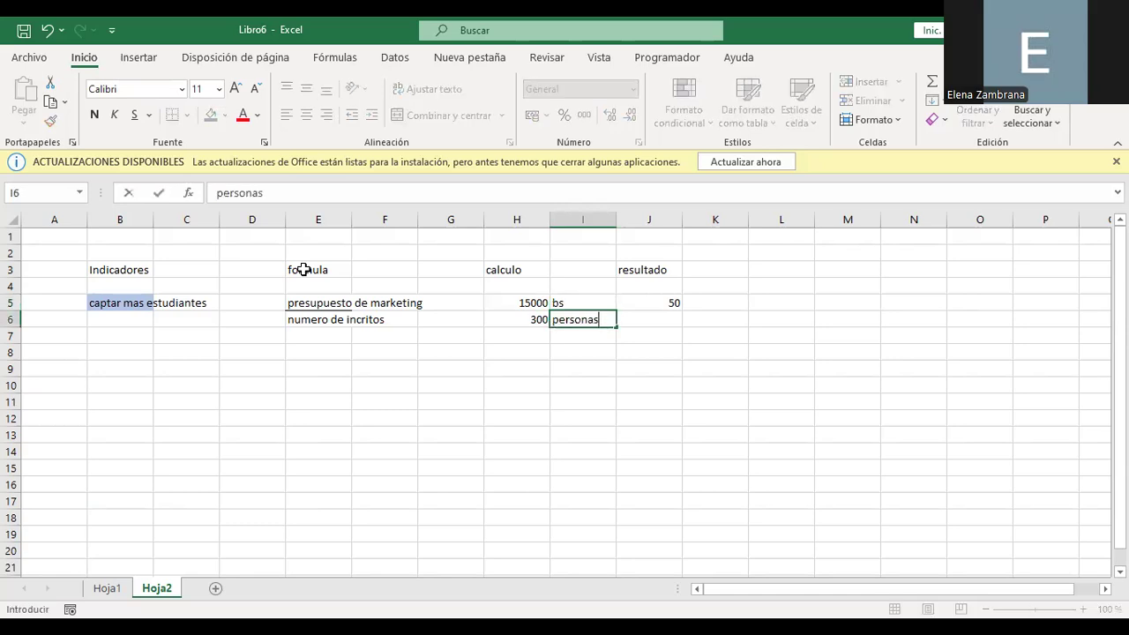
{"action": "key", "text": "Return"}
- Review the student recruitment indicator by comparing its formula terms in E5 and E6 with their values and the result in J5
{"action": "key", "text": "Right"}
{"action": "key", "text": "Right"}
{"action": "key", "text": "Up"}
{"action": "key", "text": "Up"}
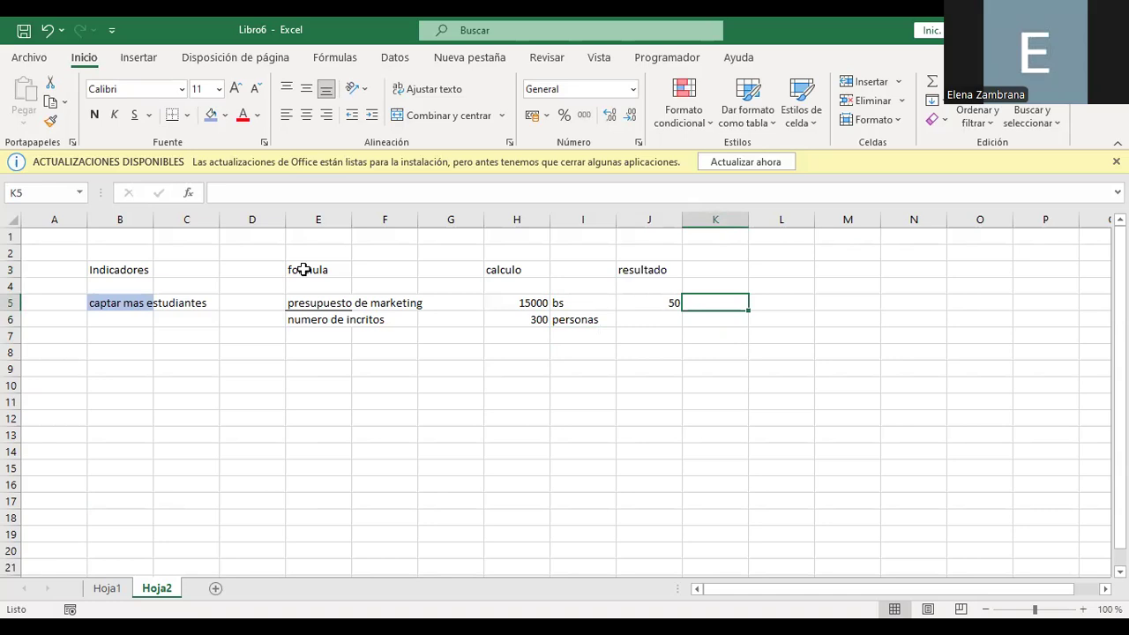
{"action": "key", "text": "Left"}
{"action": "key", "text": "Left"}
{"action": "key", "text": "Left"}
{"action": "key", "text": "Left"}
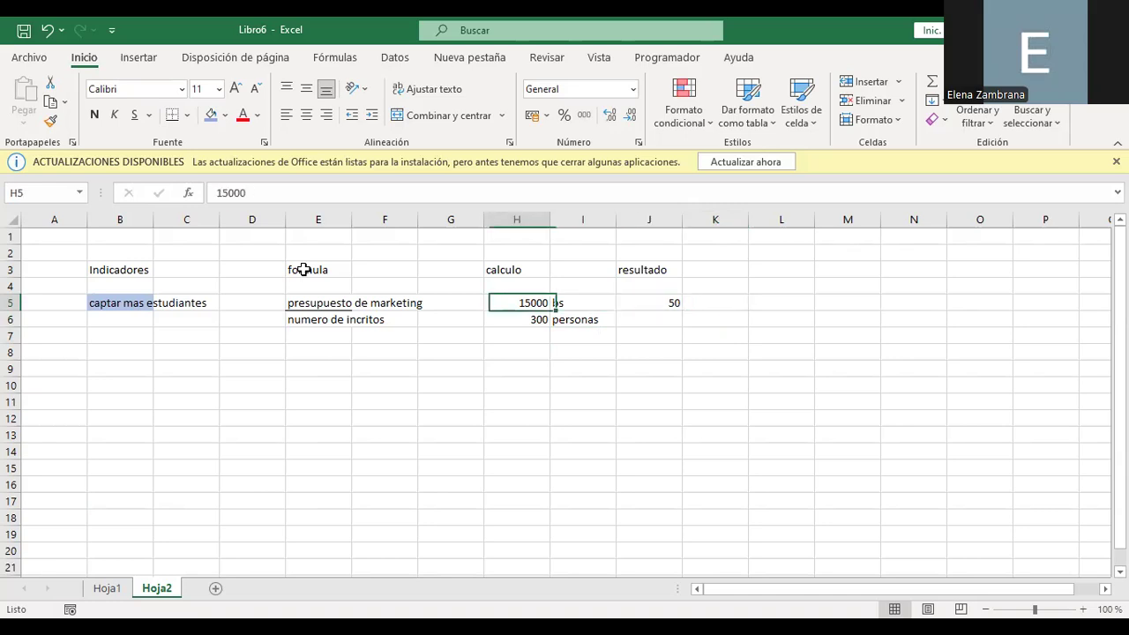
{"action": "key", "text": "Down"}
{"action": "key", "text": "Right"}
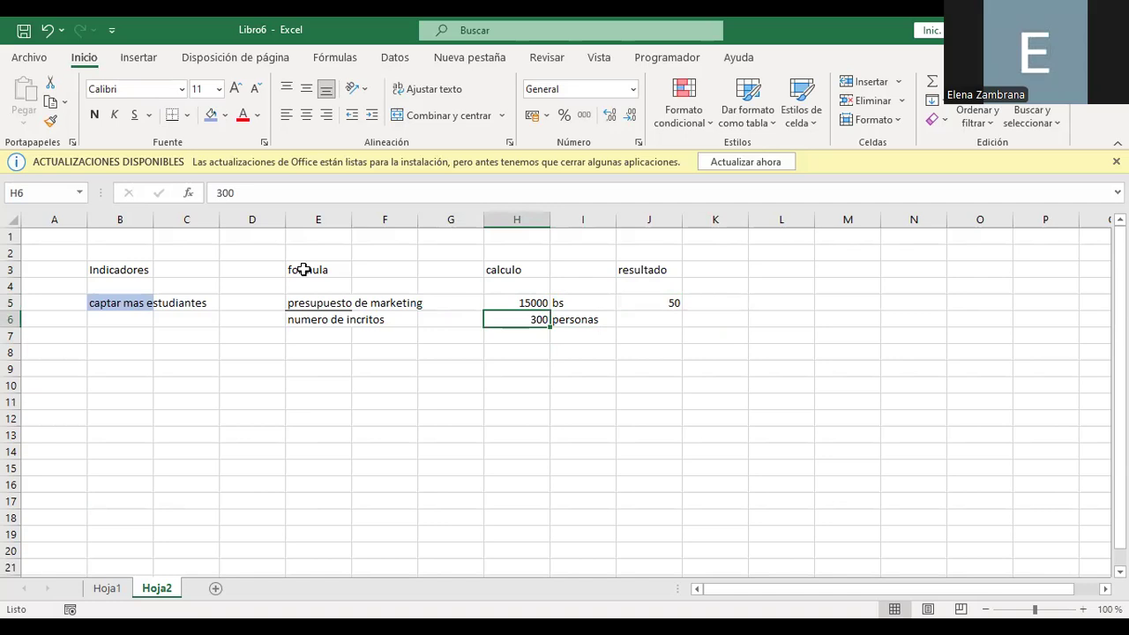
{"action": "key", "text": "Left"}
{"action": "key", "text": "Left"}
{"action": "key", "text": "Left"}
{"action": "key", "text": "Left"}
{"action": "key", "text": "Right"}
{"action": "key", "text": "Right"}
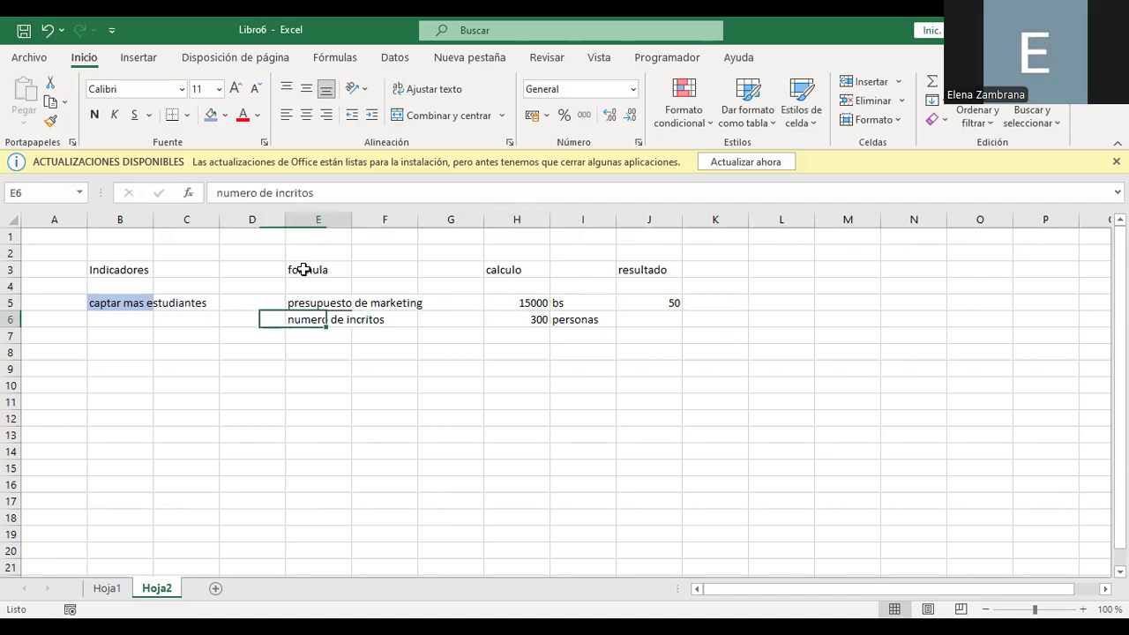
{"action": "key", "text": "Right"}
{"action": "key", "text": "Right"}
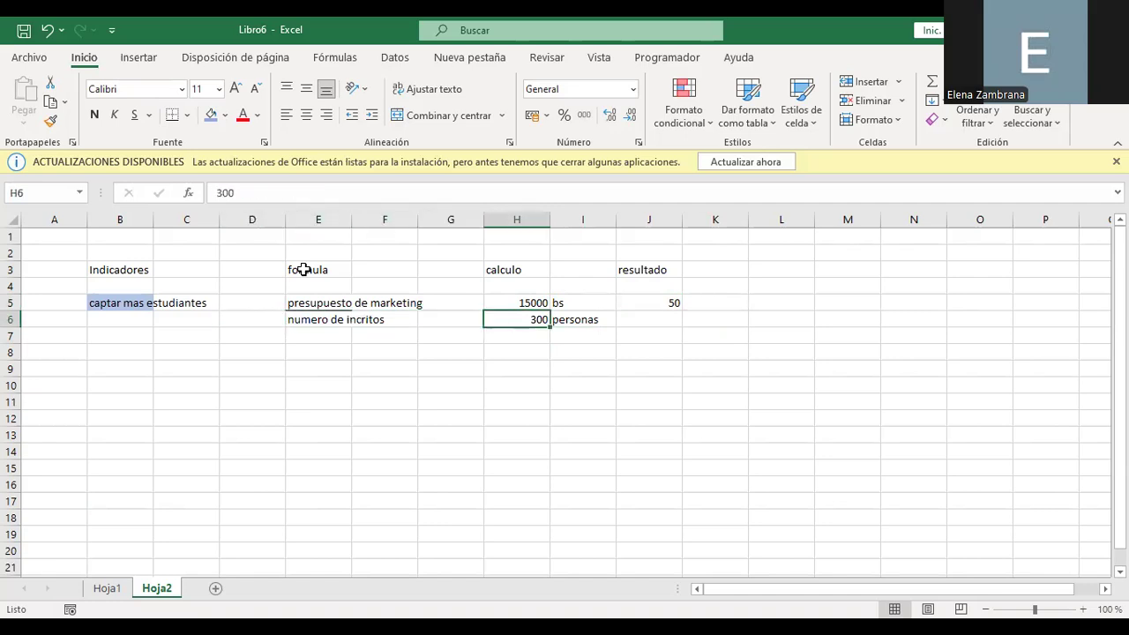
{"action": "key", "text": "Up"}
{"action": "key", "text": "Left"}
{"action": "key", "text": "Left"}
{"action": "key", "text": "Left"}
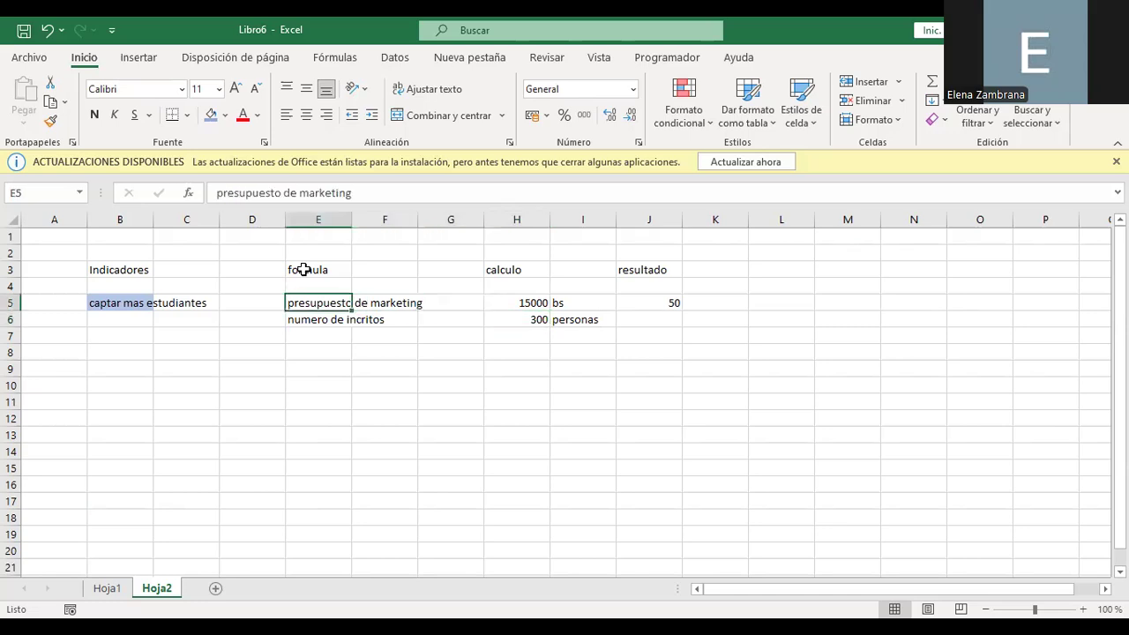
{"action": "key", "text": "Right"}
{"action": "key", "text": "Right"}
{"action": "key", "text": "Right"}
{"action": "key", "text": "Right"}
{"action": "key", "text": "Right"}
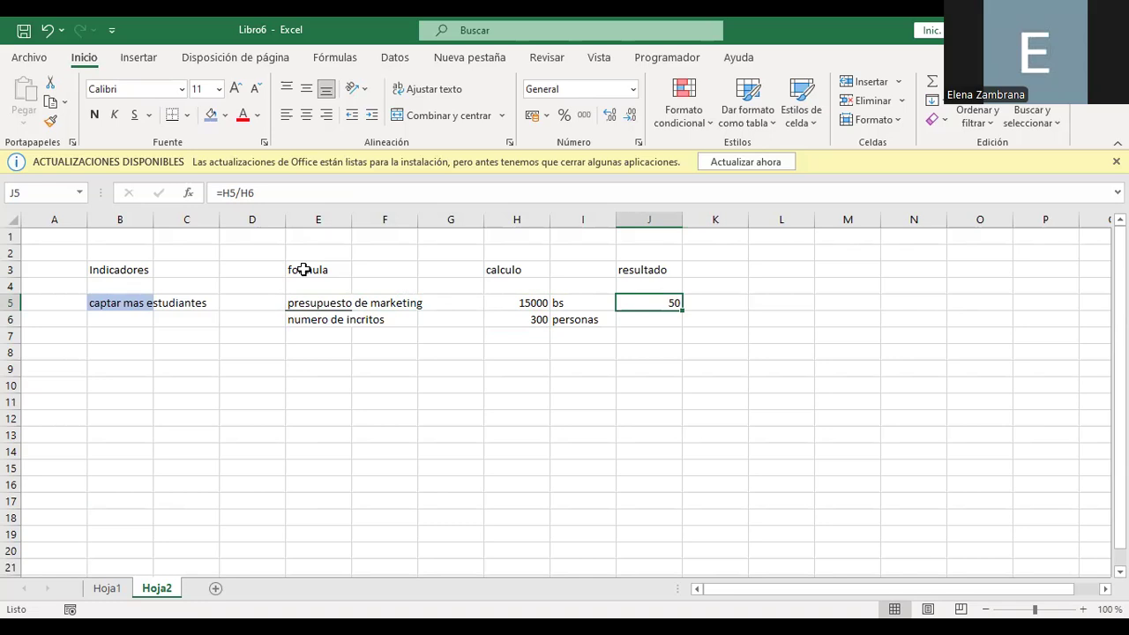
- Enter the unit "bs po estudinte" in K5 beside the indicator's result
{"action": "key", "text": "Right"}
{"action": "type", "text": "b"}
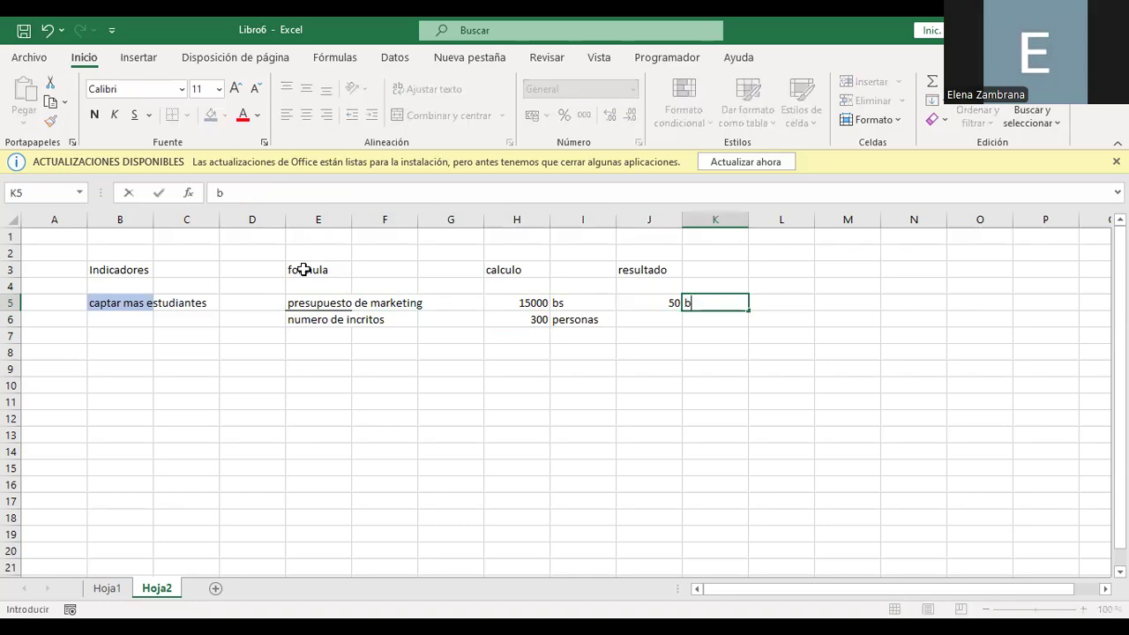
{"action": "type", "text": "s po estudinte"}
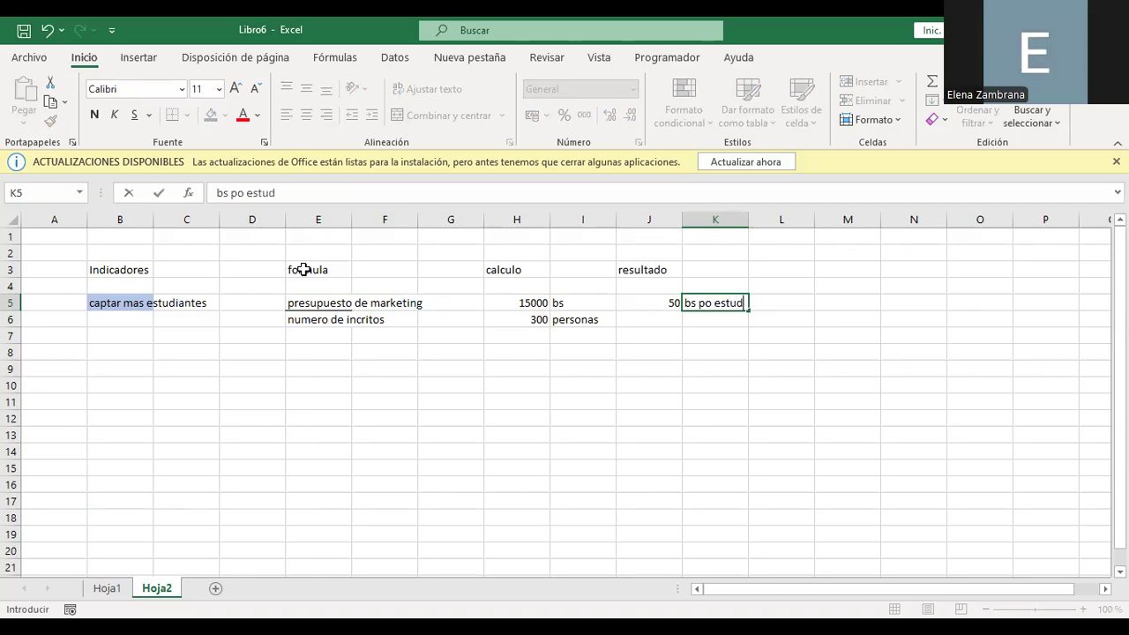
{"action": "key", "text": "Return"}
- Change the marketing budget in H5 to 18000
{"action": "key", "text": "Left"}
{"action": "key", "text": "Left"}
{"action": "key", "text": "Left"}
{"action": "key", "text": "Up"}
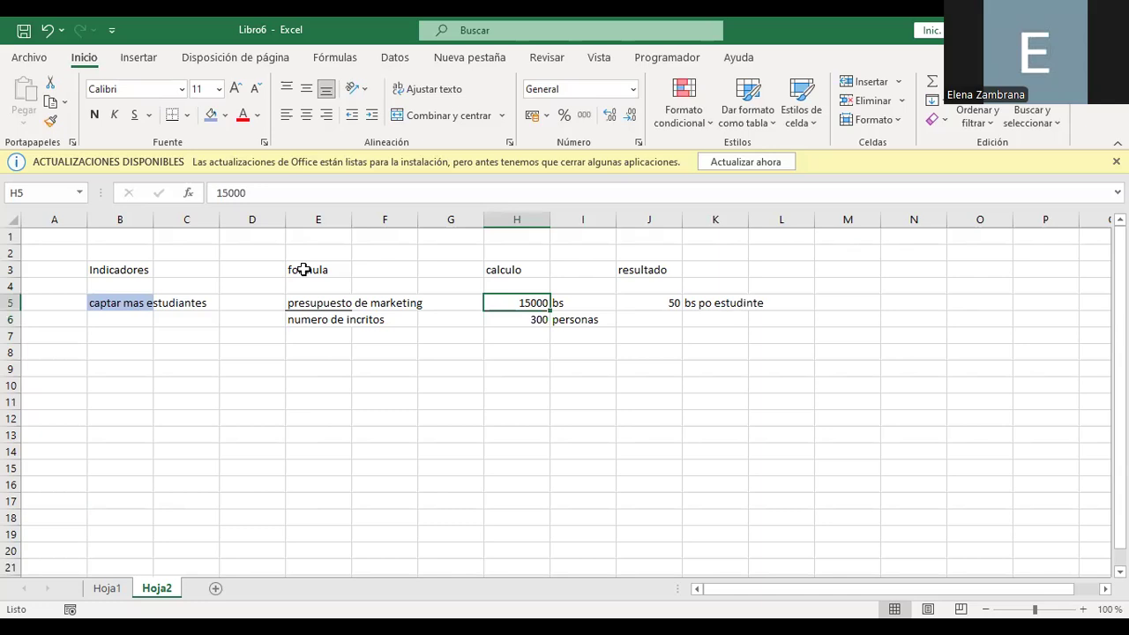
{"action": "type", "text": "1"}
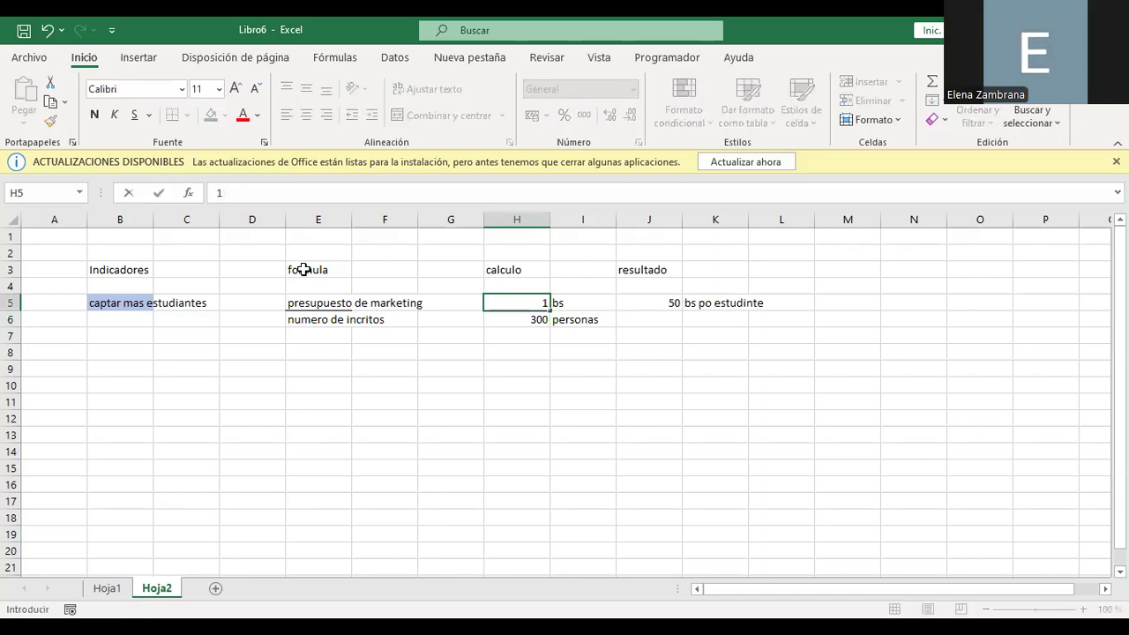
{"action": "type", "text": "8000"}
{"action": "key", "text": "Return"}
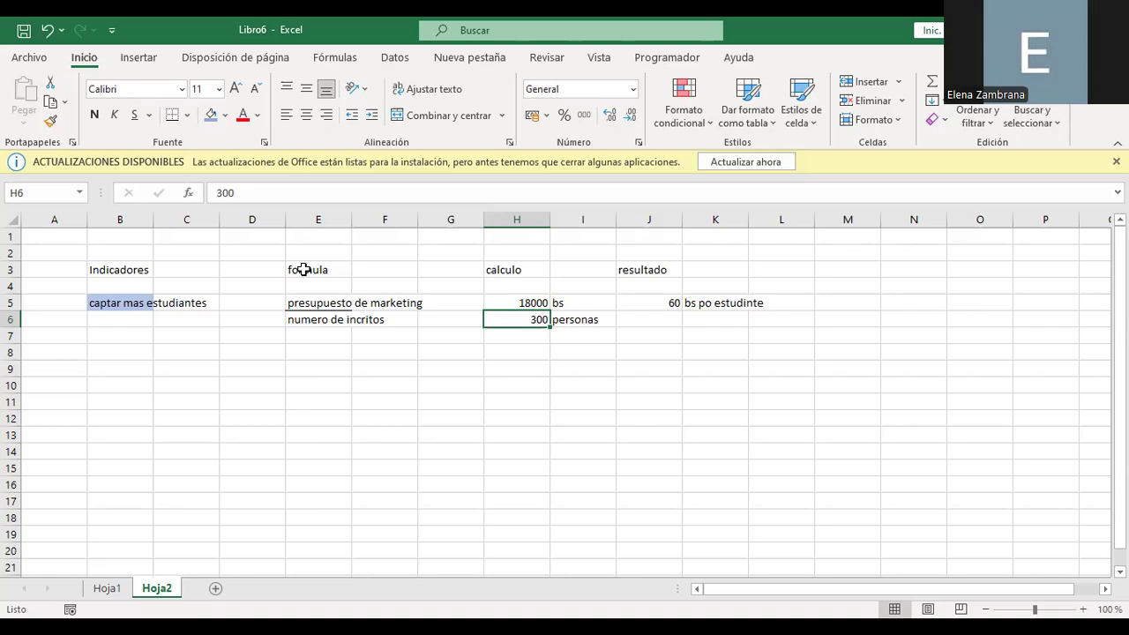
- Copy the objective "mejoramienot del servicio educativo" from B24 of Hoja1 into B9 of Hoja2
{"action": "left_click", "coordinate": [106, 588]}
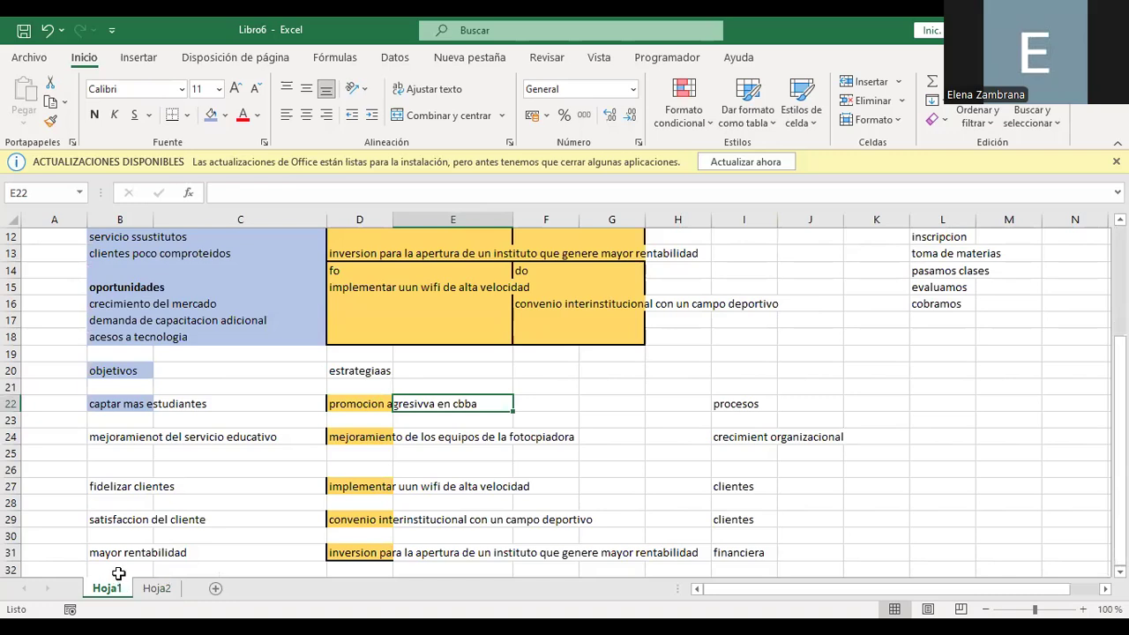
{"action": "left_click", "coordinate": [117, 441]}
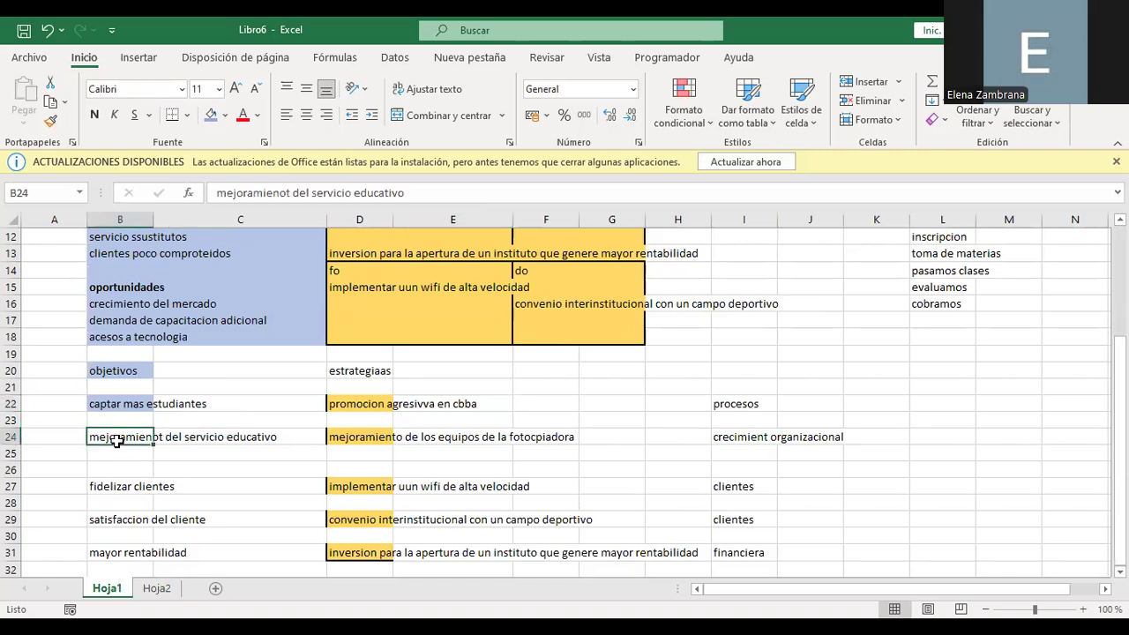
{"action": "key", "text": "ctrl+c"}
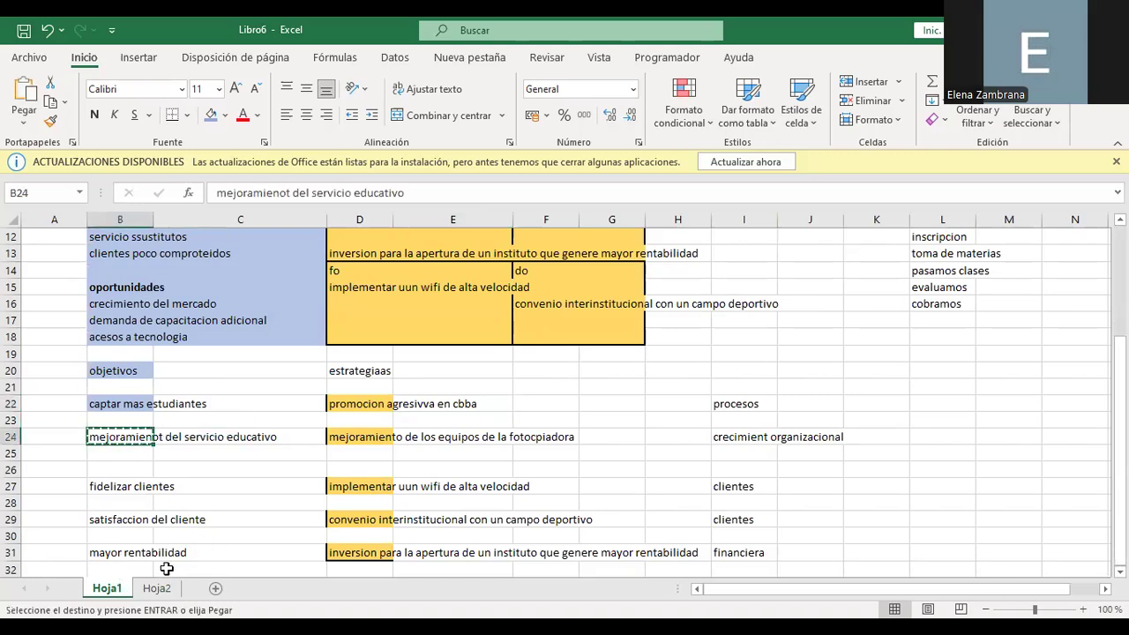
{"action": "left_click", "coordinate": [157, 590]}
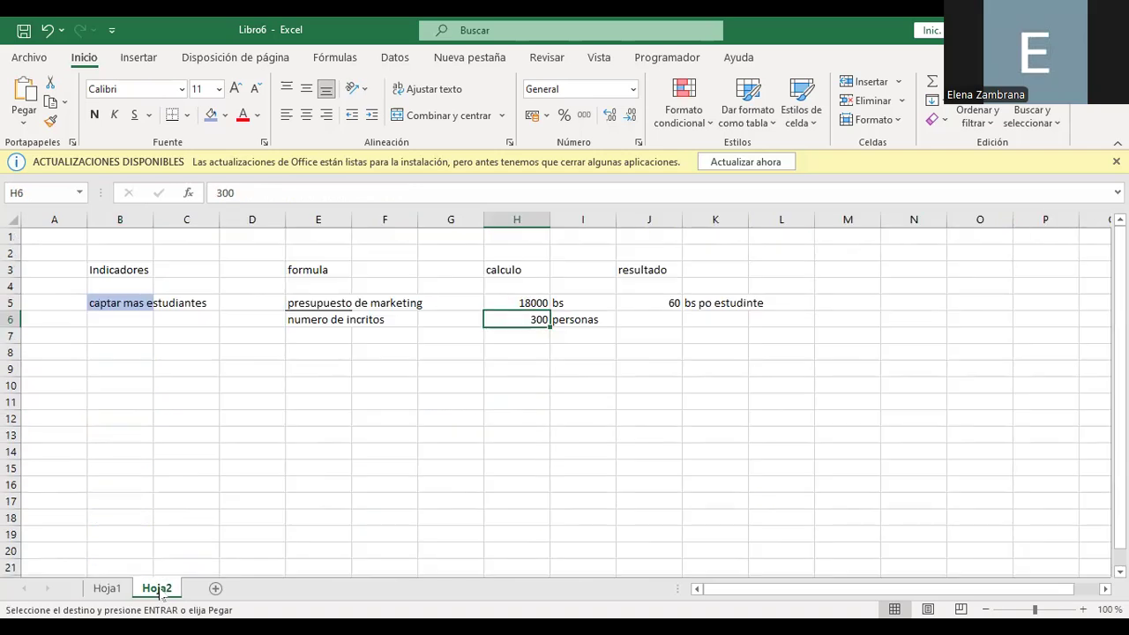
{"action": "left_click", "coordinate": [128, 370]}
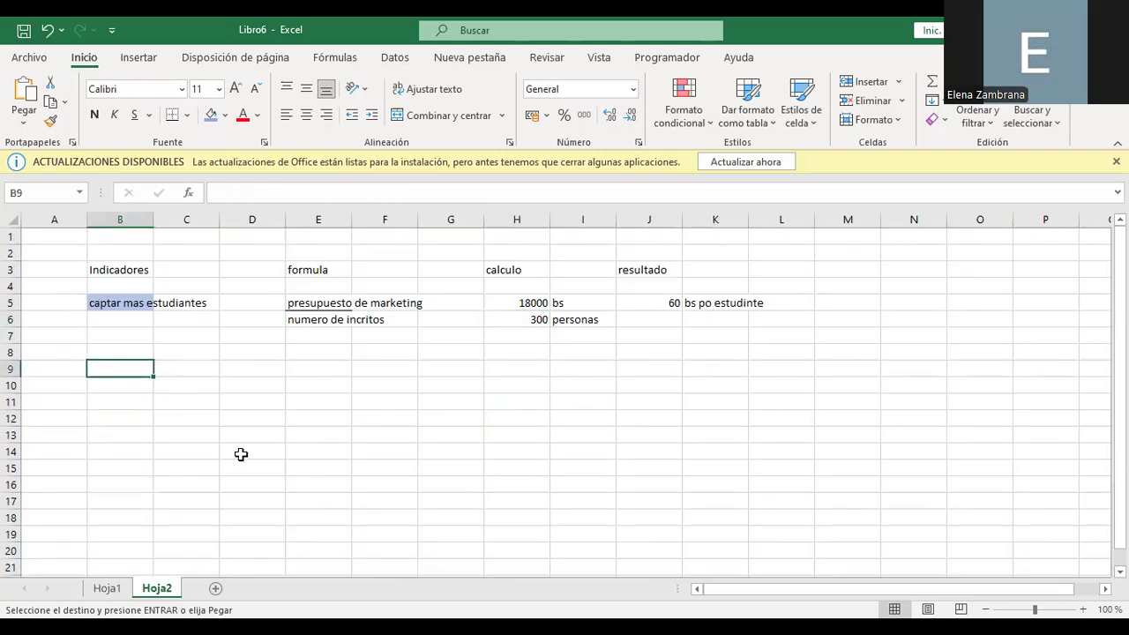
{"action": "key", "text": "ctrl+v"}
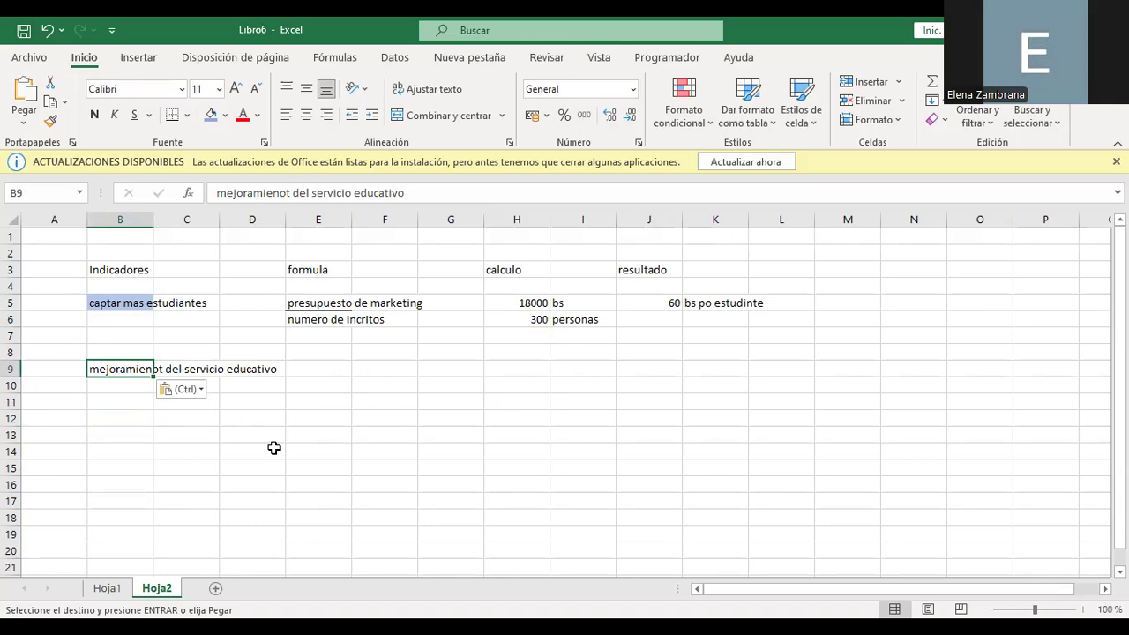
- Enter "numero de peronas que contrata la fotocopiadora" in E9 of Hoja2 as the formula for the educational service improvement objective
{"action": "left_click", "coordinate": [327, 371]}
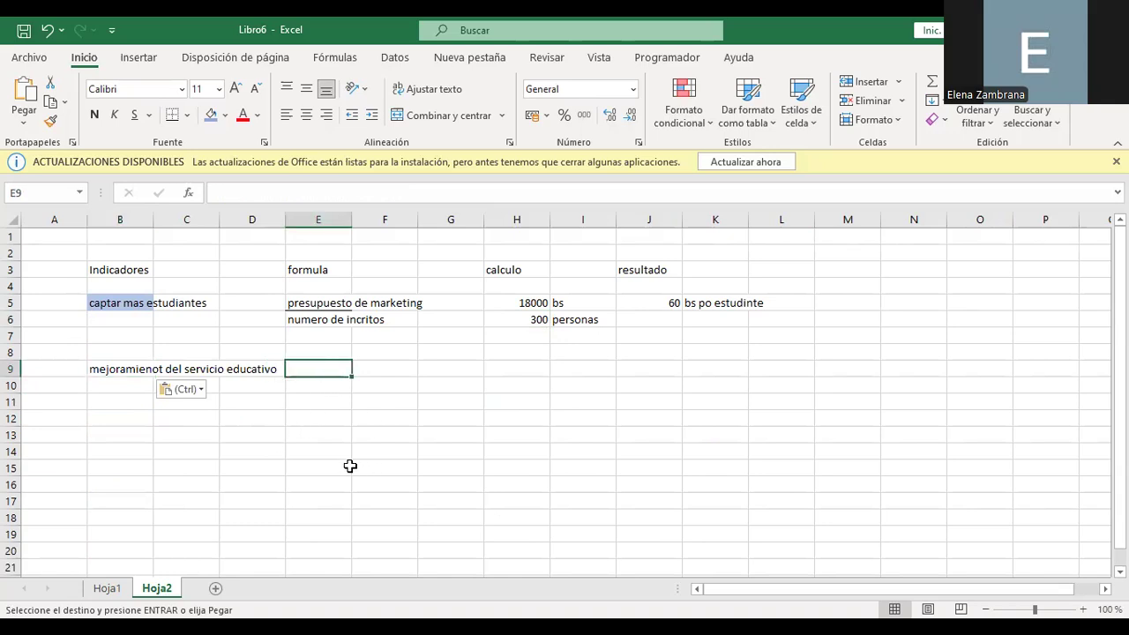
{"action": "left_click", "coordinate": [116, 591]}
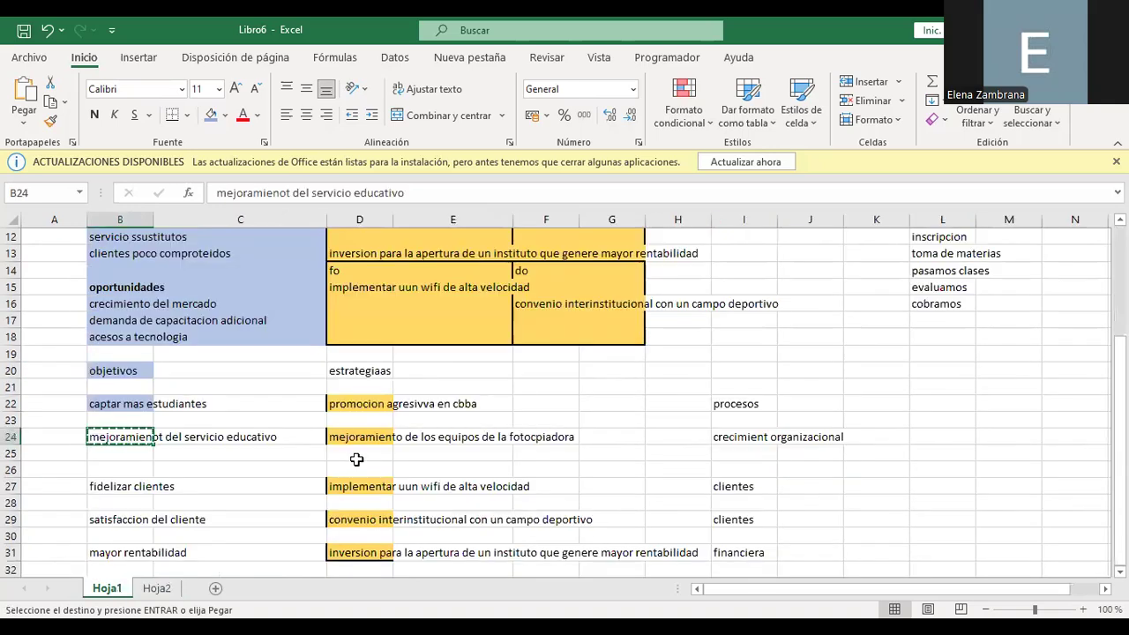
{"action": "left_click", "coordinate": [418, 438]}
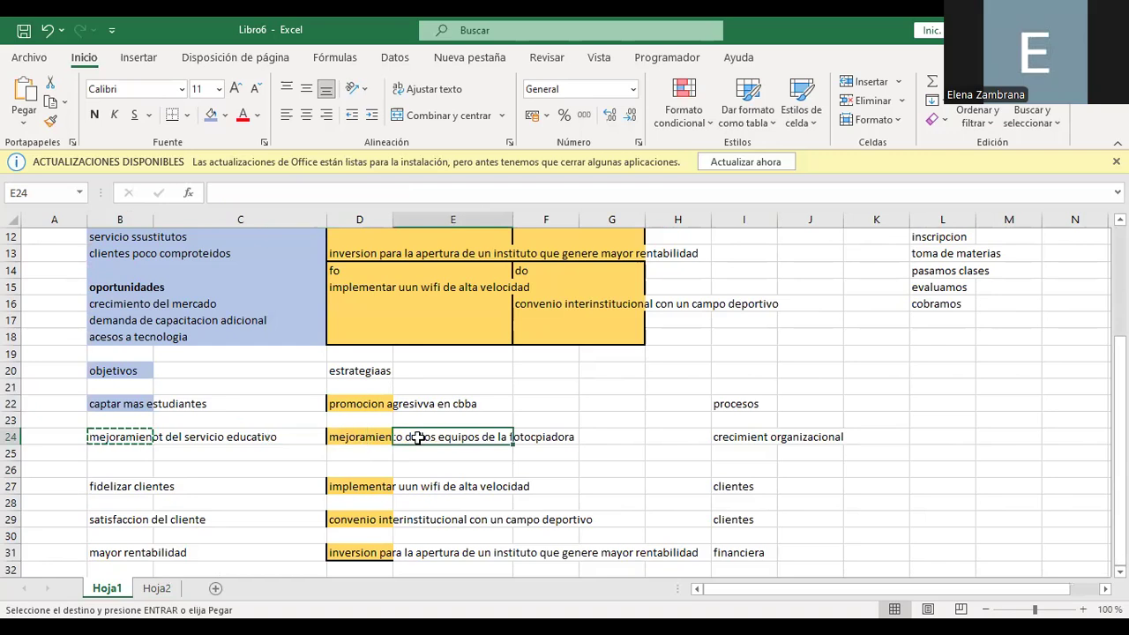
{"action": "left_click", "coordinate": [157, 588]}
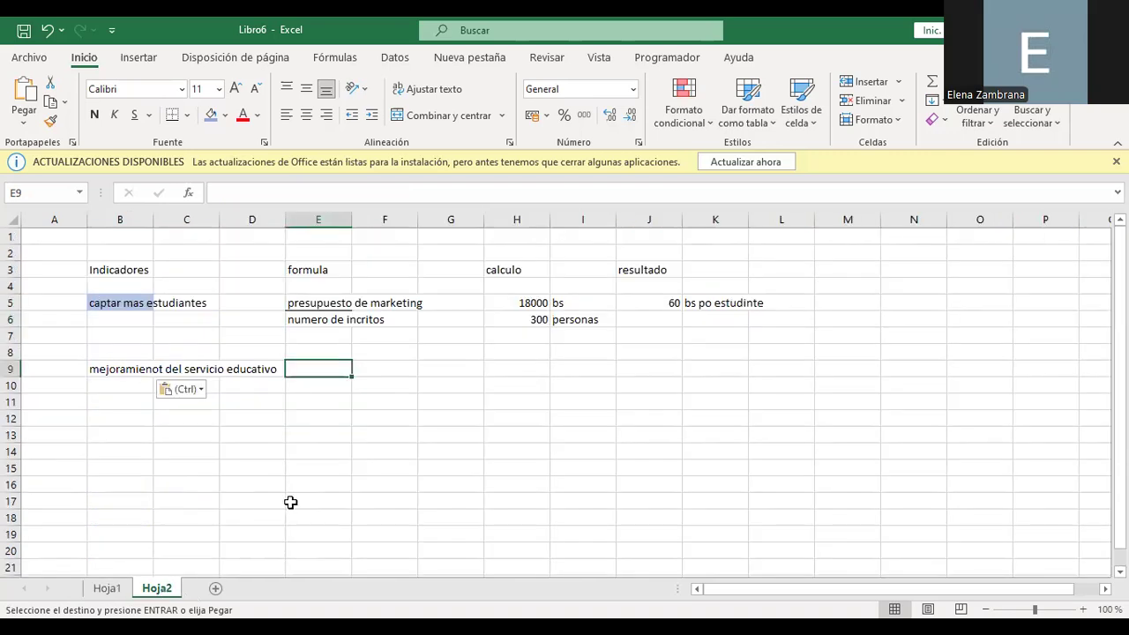
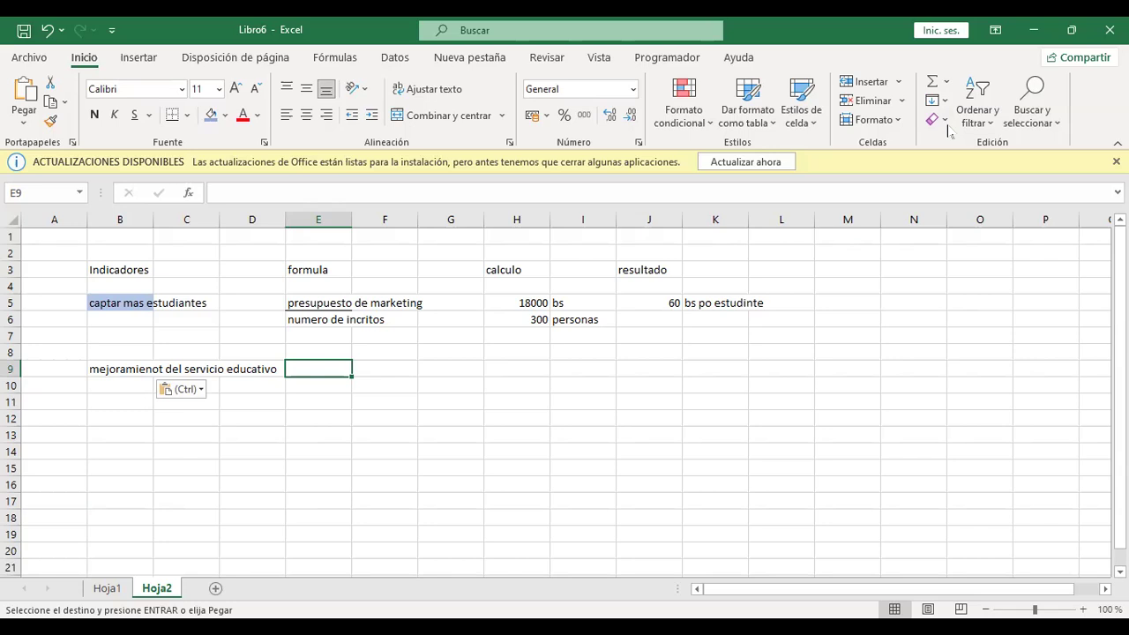
{"action": "type", "text": "numero de"}
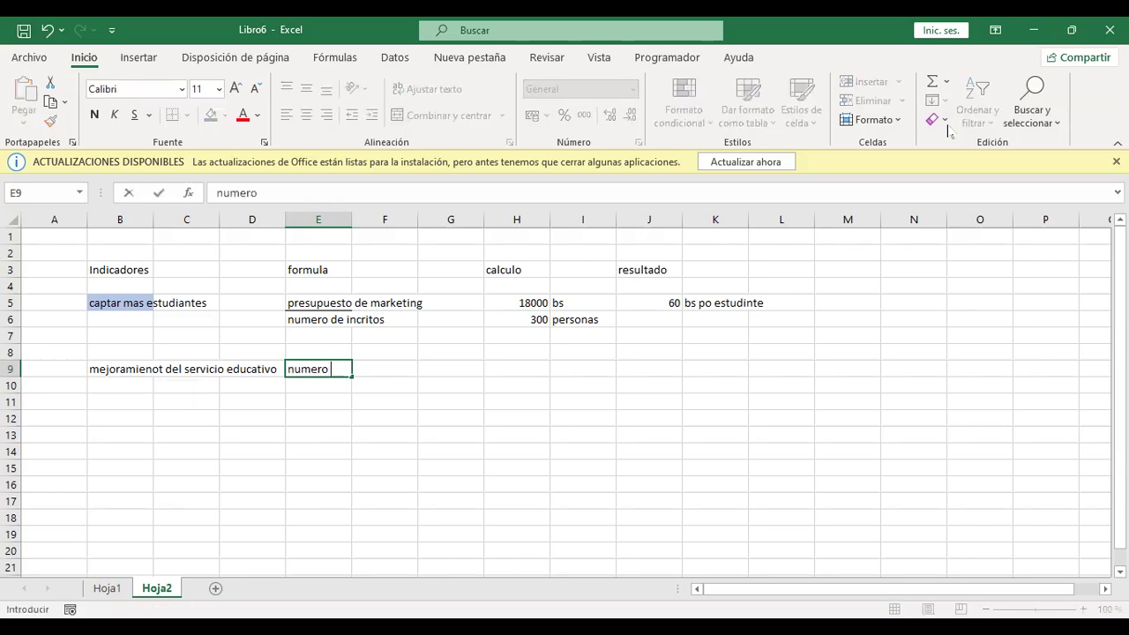
{"action": "type", "text": "ronas qu"}
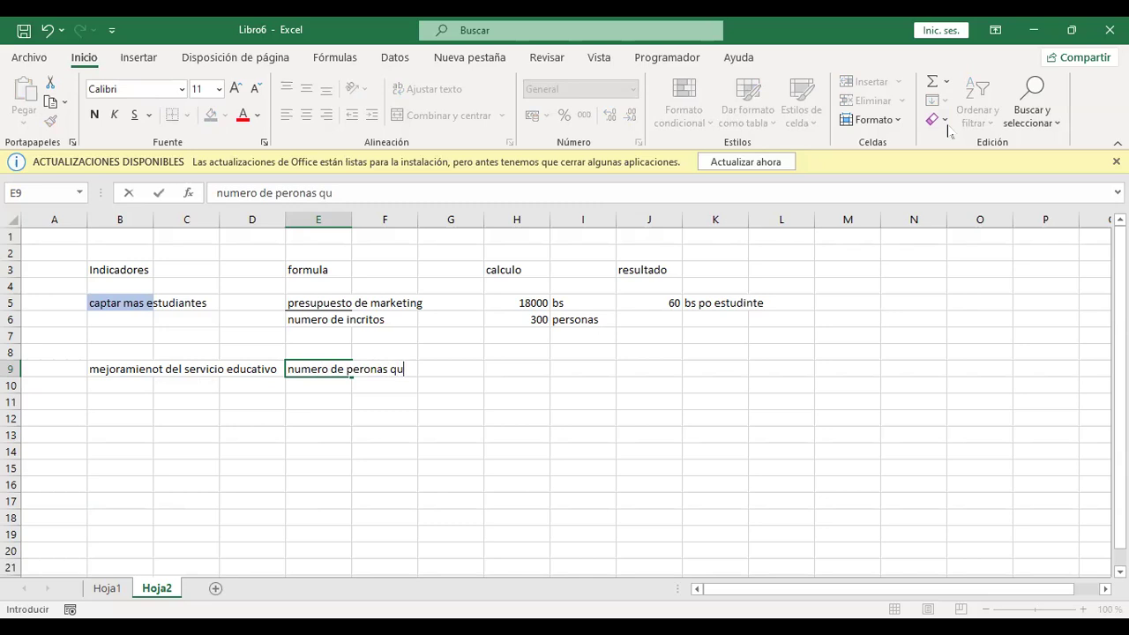
{"action": "type", "text": "e contrata la fotocopi"}
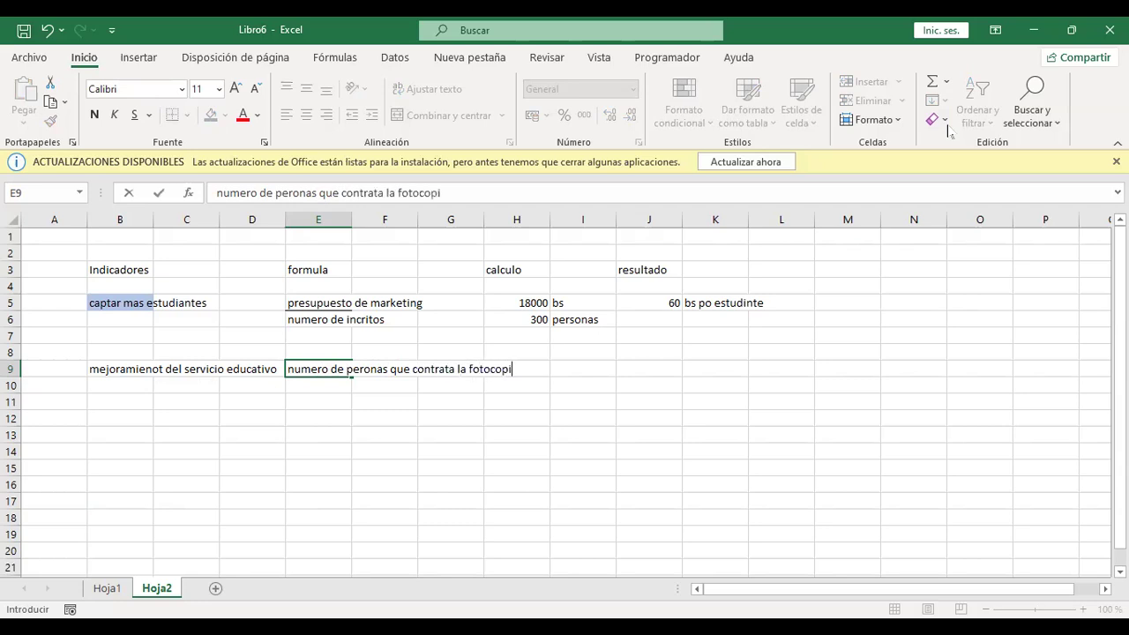
{"action": "type", "text": "adora"}
{"action": "key", "text": "Tab"}
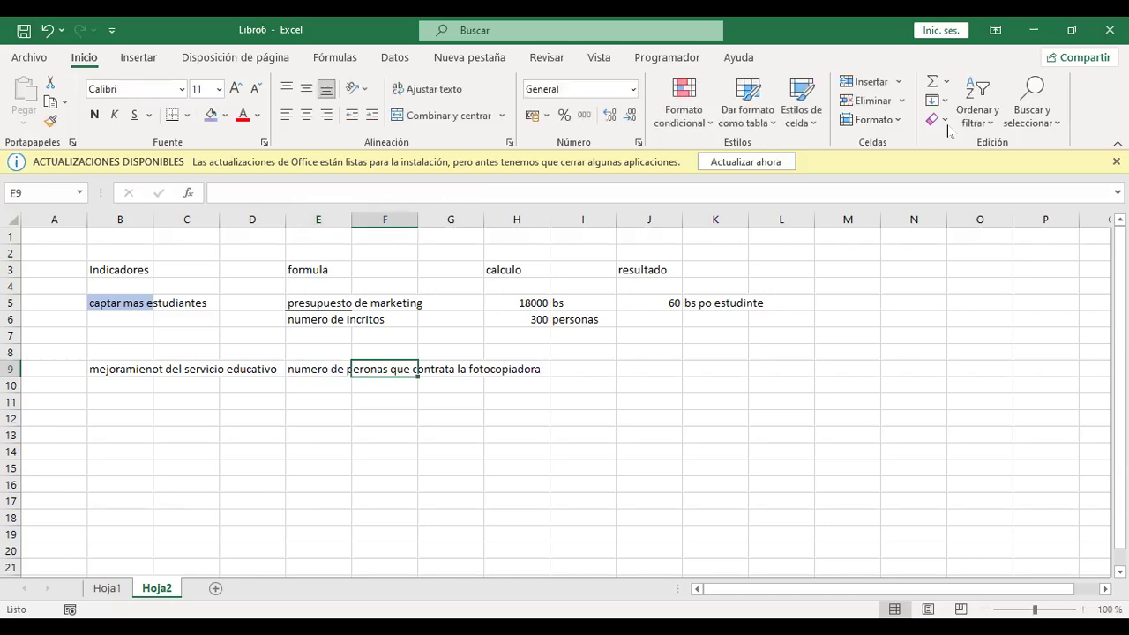
- Enter 1 in H9 as the value for the photocopier indicator
{"action": "key", "text": "Right"}
{"action": "key", "text": "Right"}
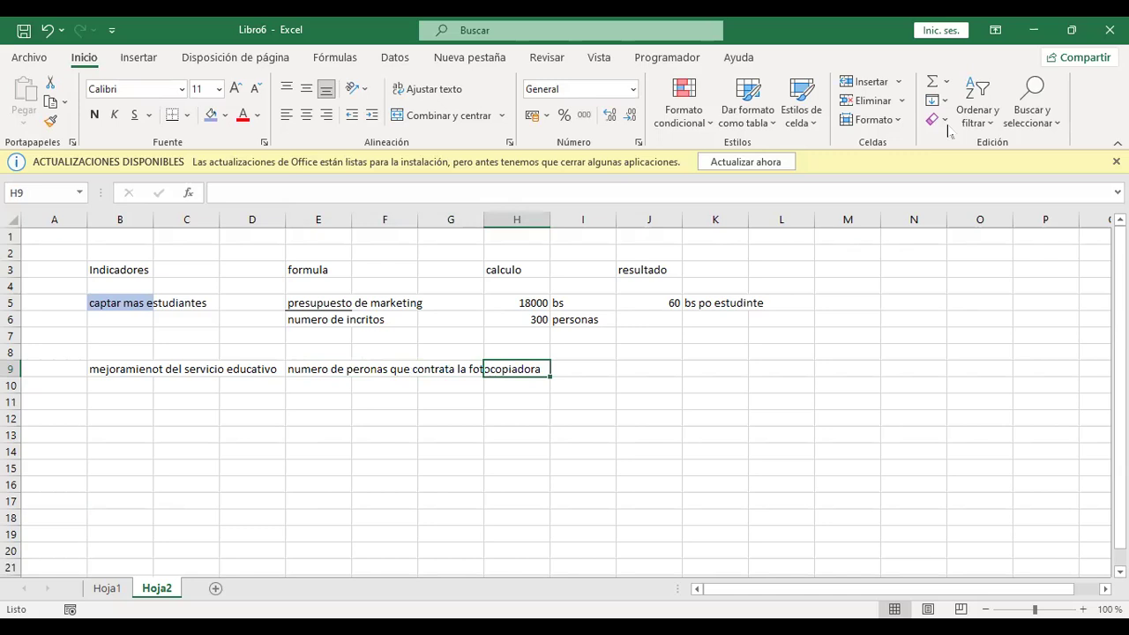
{"action": "type", "text": "1"}
{"action": "key", "text": "Tab"}
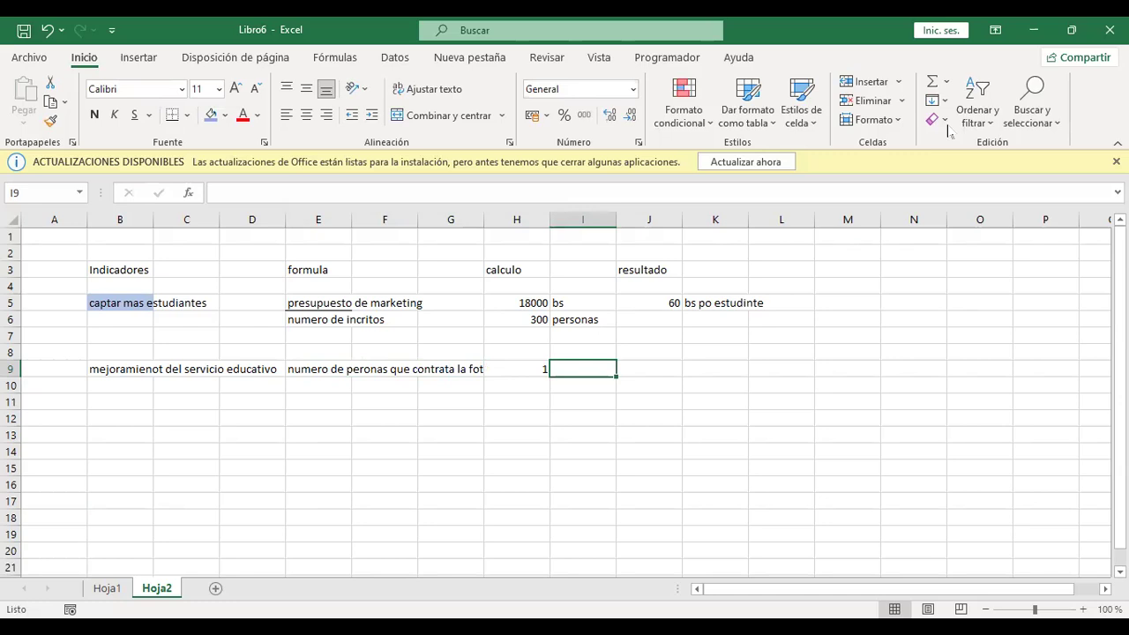
- Fill H9, the photocopier indicator's value, with standard red
{"action": "key", "text": "Up"}
{"action": "key", "text": "Up"}
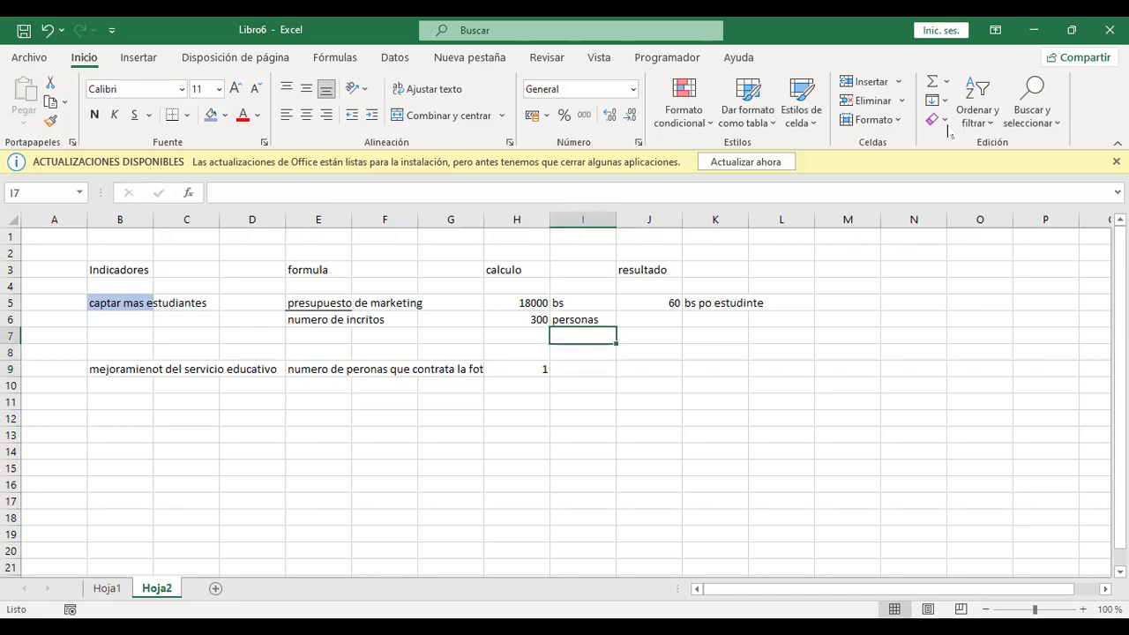
{"action": "key", "text": "Down"}
{"action": "key", "text": "Down"}
{"action": "key", "text": "Left"}
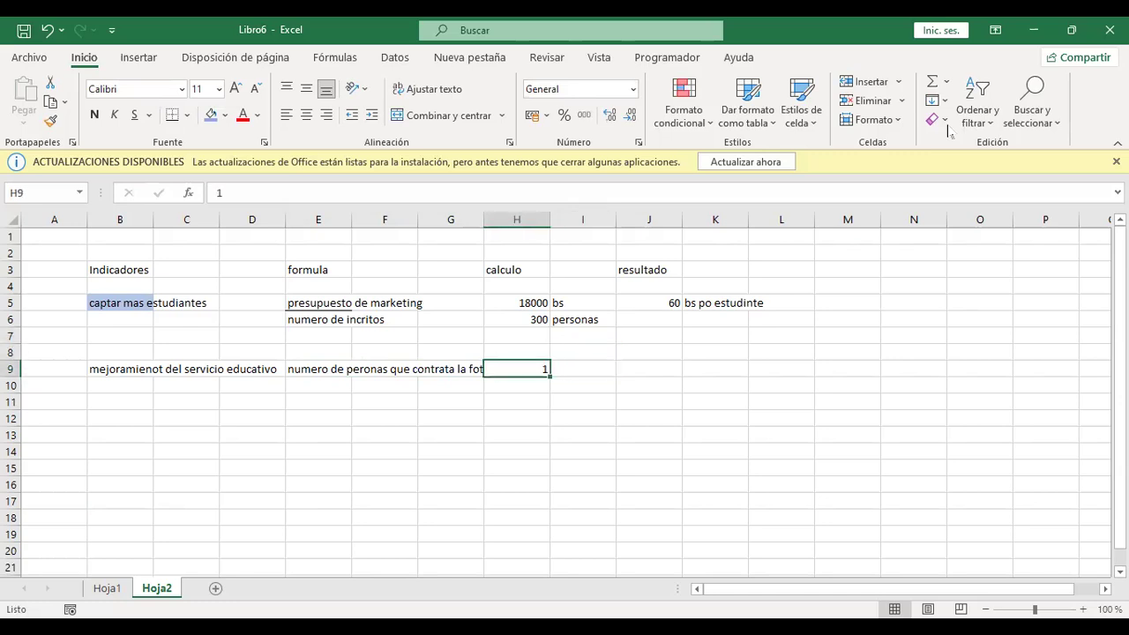
{"action": "left_click", "coordinate": [225, 119]}
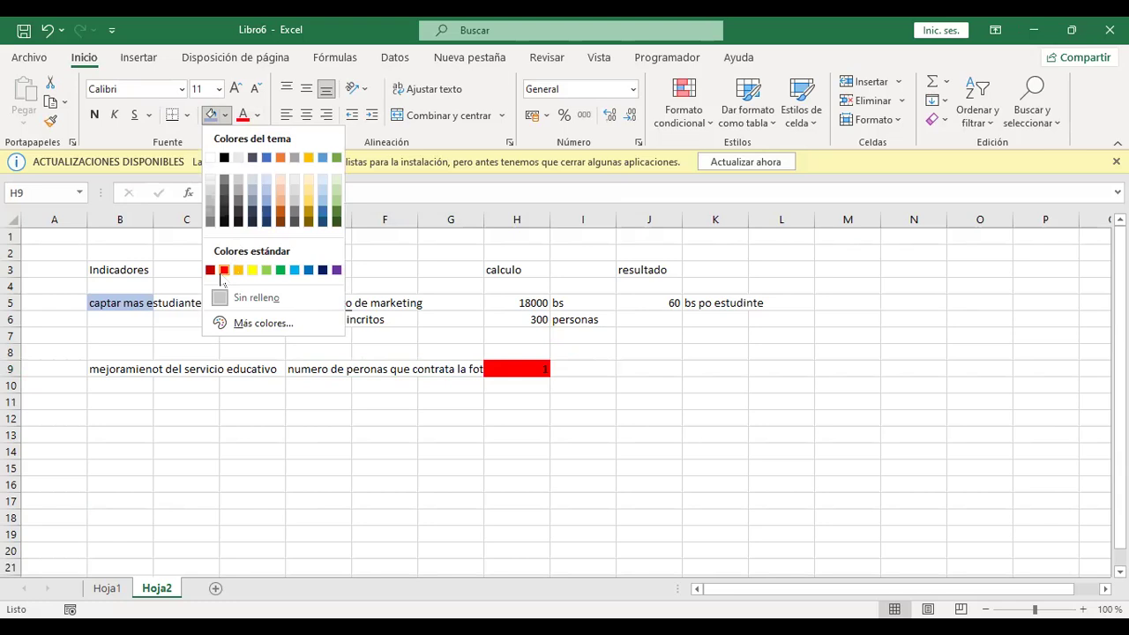
{"action": "left_click", "coordinate": [224, 270]}
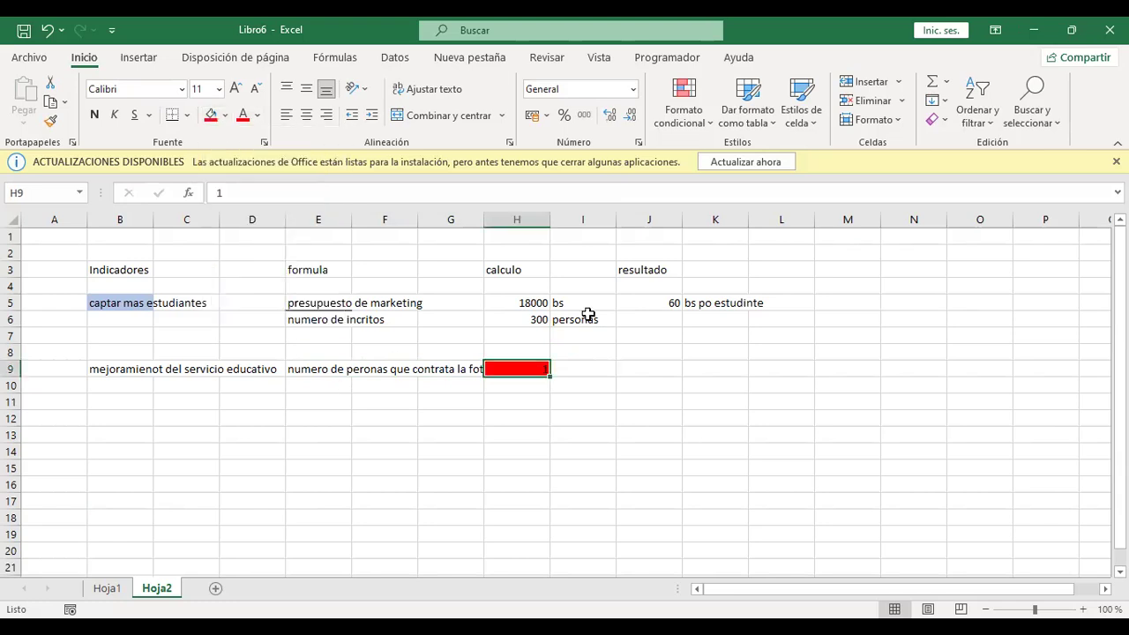
- Fill J5, the student recruitment indicator's result, with standard green
{"action": "left_click", "coordinate": [643, 302]}
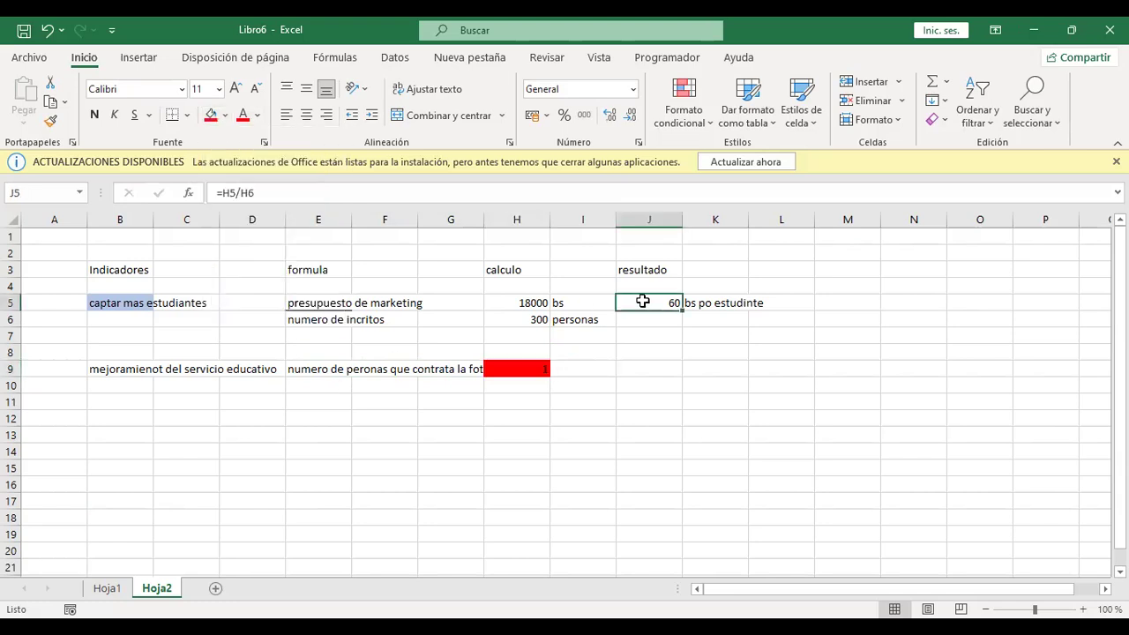
{"action": "left_click", "coordinate": [225, 115]}
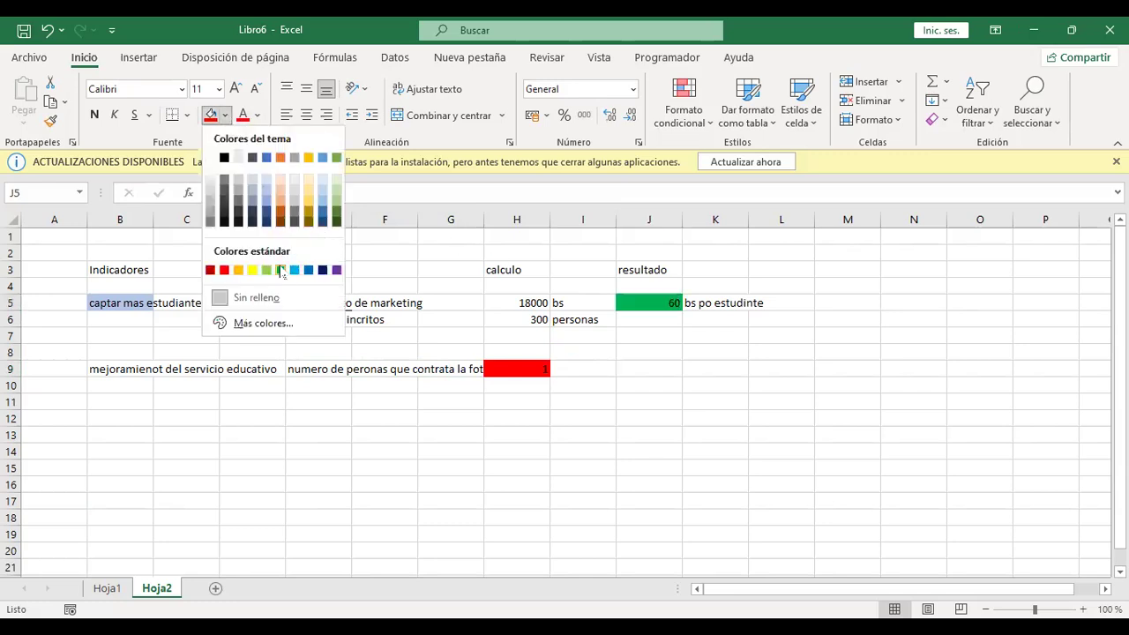
{"action": "left_click", "coordinate": [281, 270]}
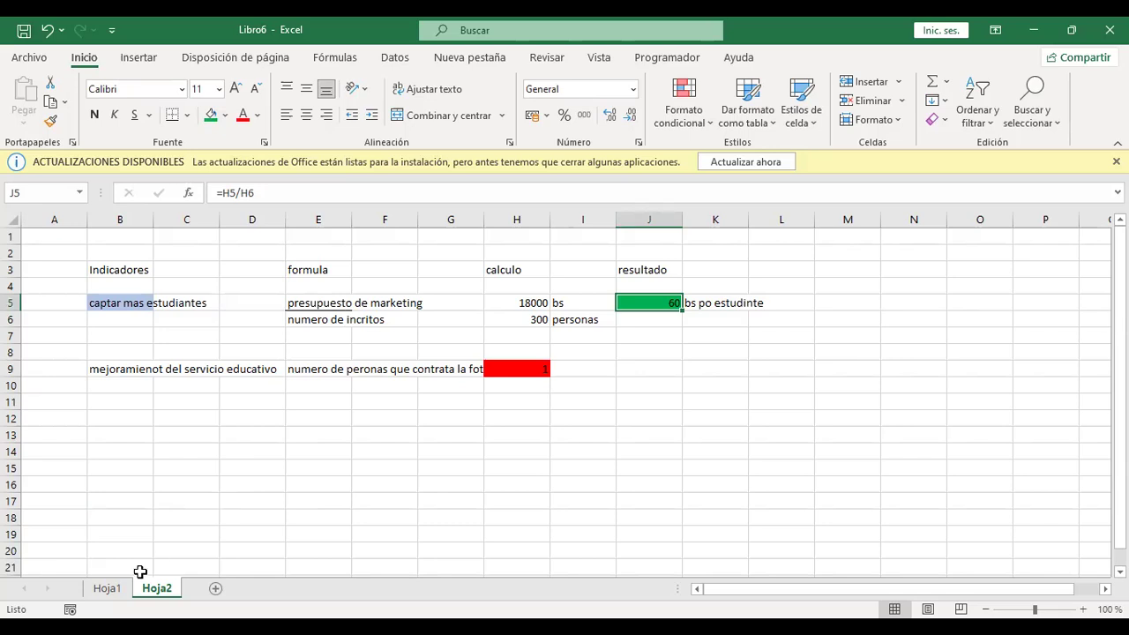
- Copy the objective "fidelizar clientes" from B27 of Hoja1 into B12 of Hoja2
{"action": "left_click", "coordinate": [115, 596]}
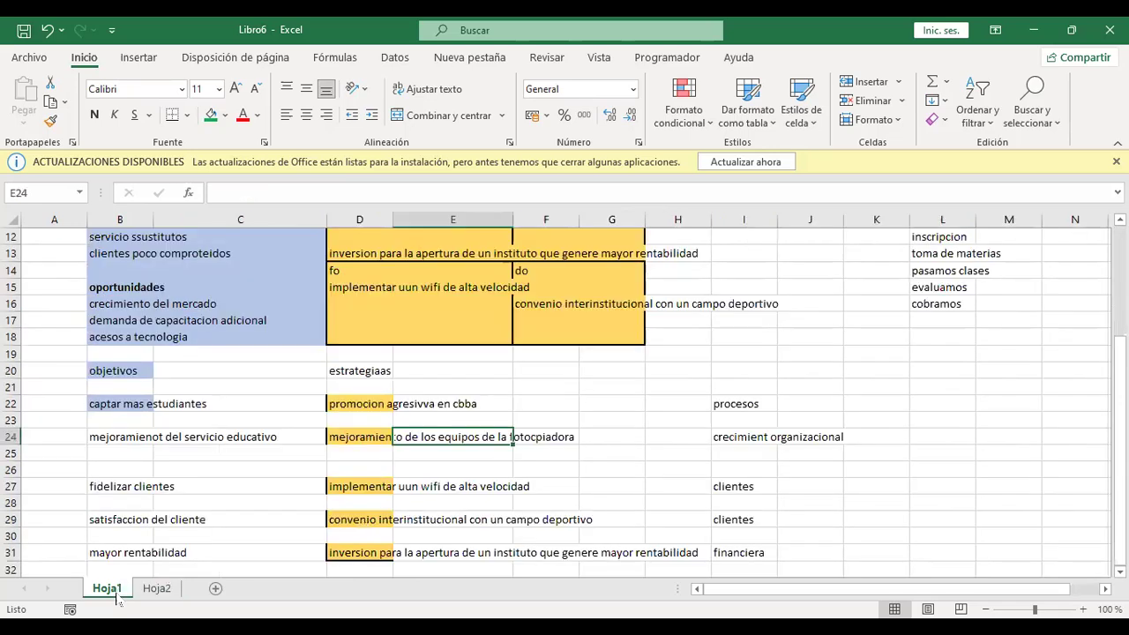
{"action": "left_click", "coordinate": [123, 488]}
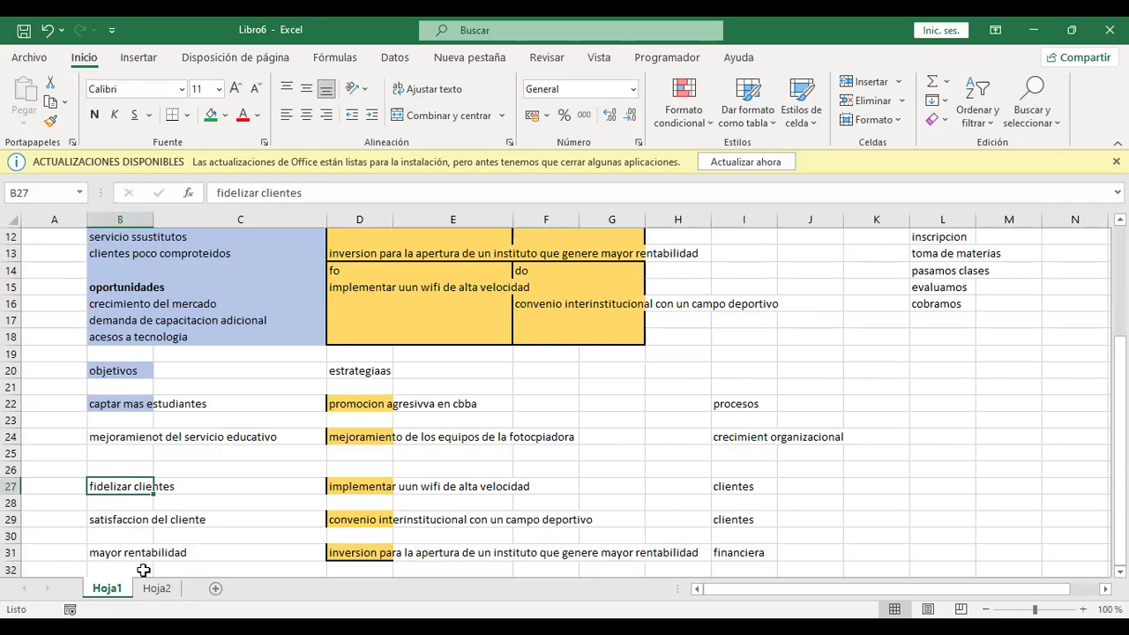
{"action": "key", "text": "ctrl+c"}
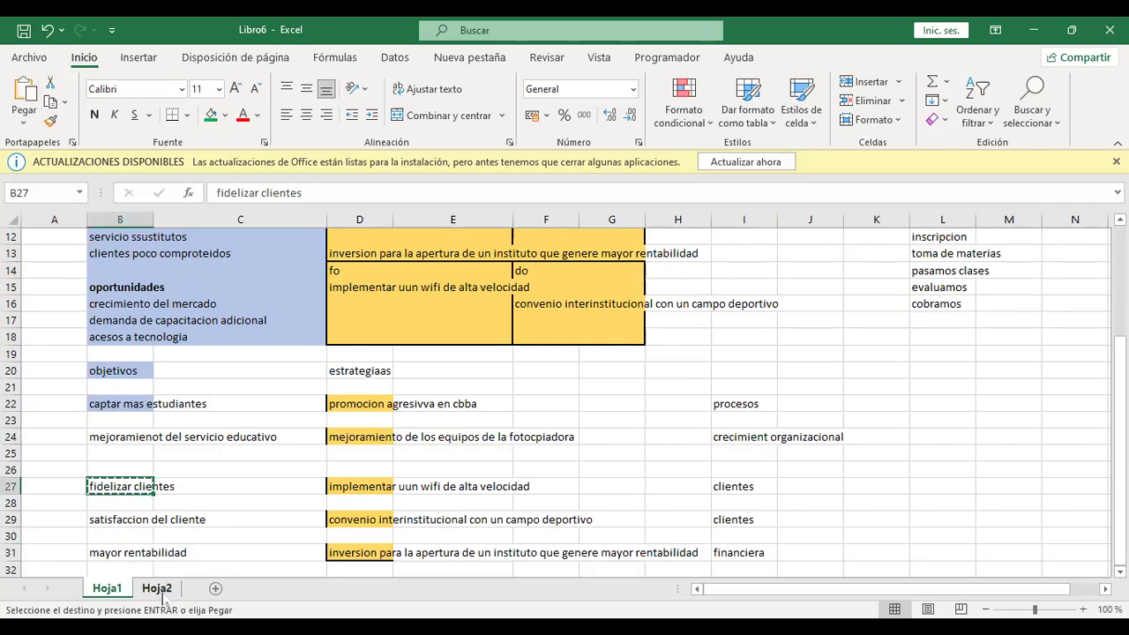
{"action": "left_click", "coordinate": [162, 596]}
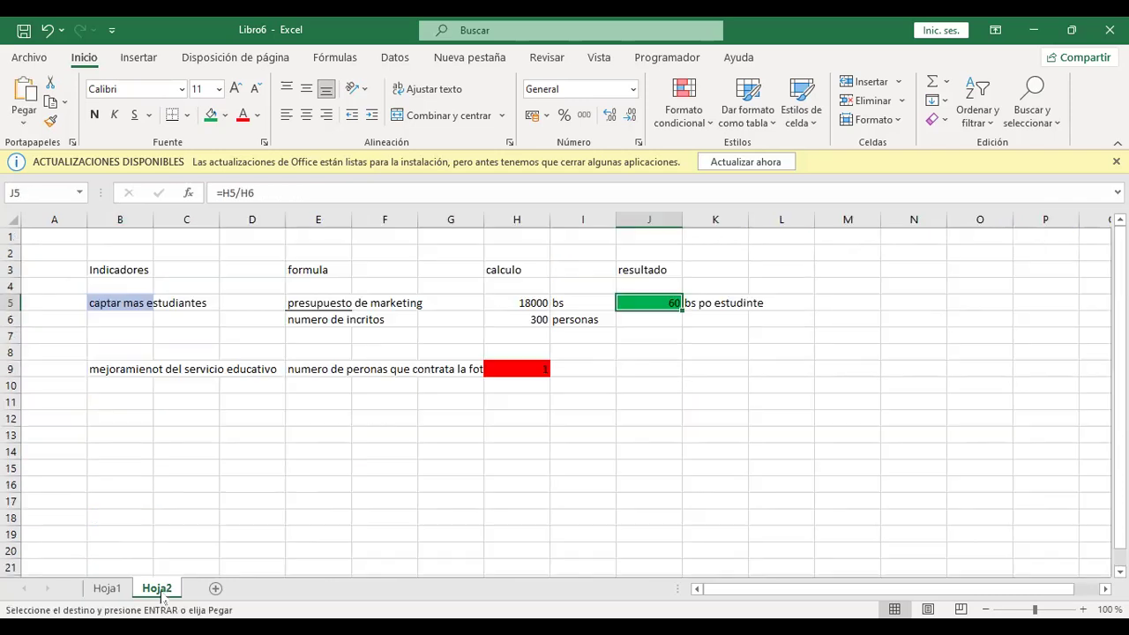
{"action": "left_click", "coordinate": [122, 421]}
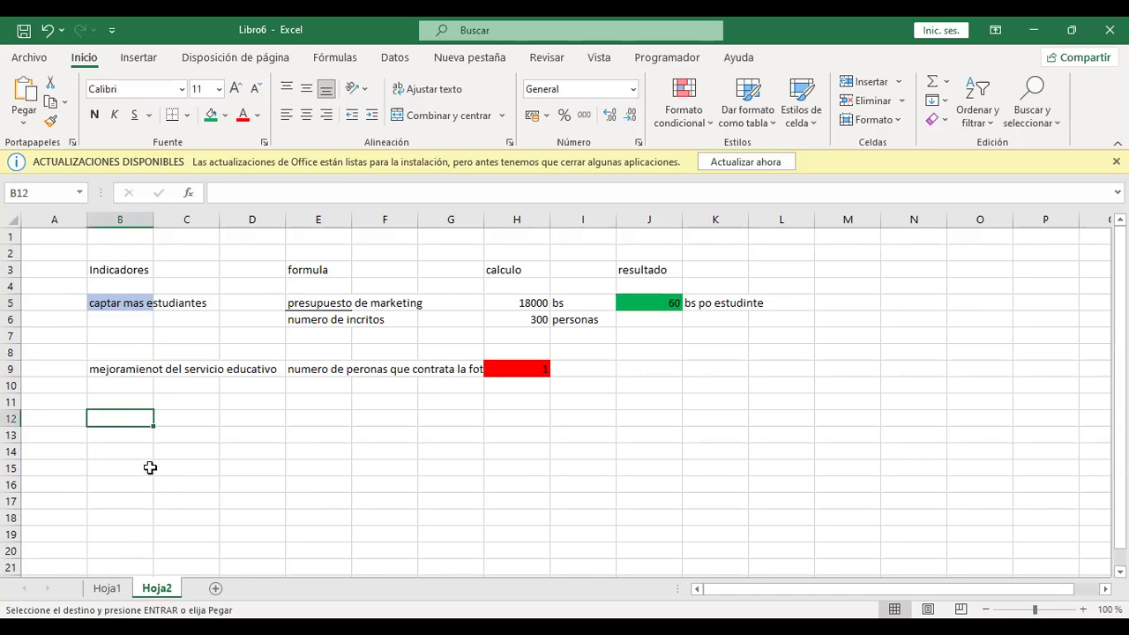
{"action": "key", "text": "ctrl+v"}
- Enter "nivel de recomendación" in E12 as the formula for the "fidelizar clientes" objective
{"action": "left_click", "coordinate": [192, 474]}
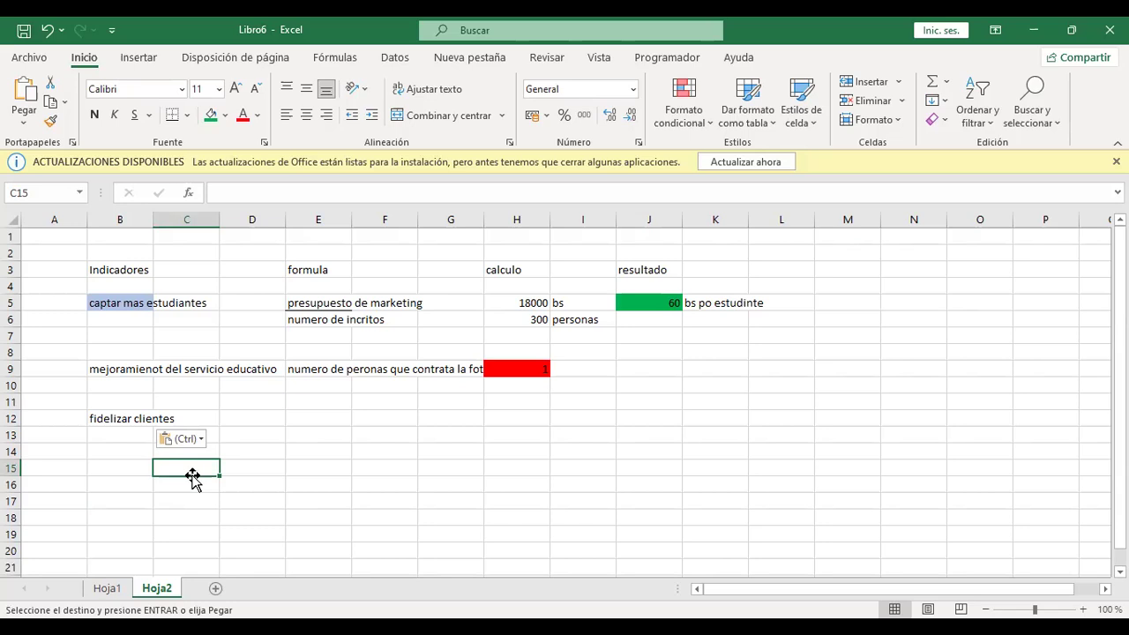
{"action": "key", "text": "Right"}
{"action": "key", "text": "Up"}
{"action": "key", "text": "Up"}
{"action": "key", "text": "Up"}
{"action": "key", "text": "Right"}
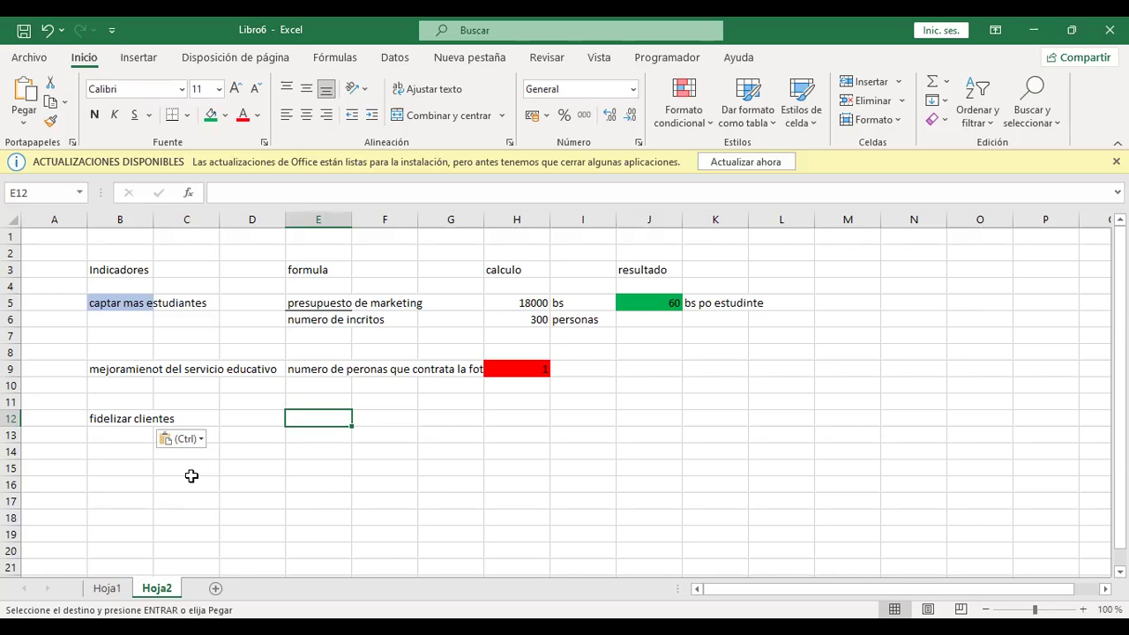
{"action": "type", "text": "nive"}
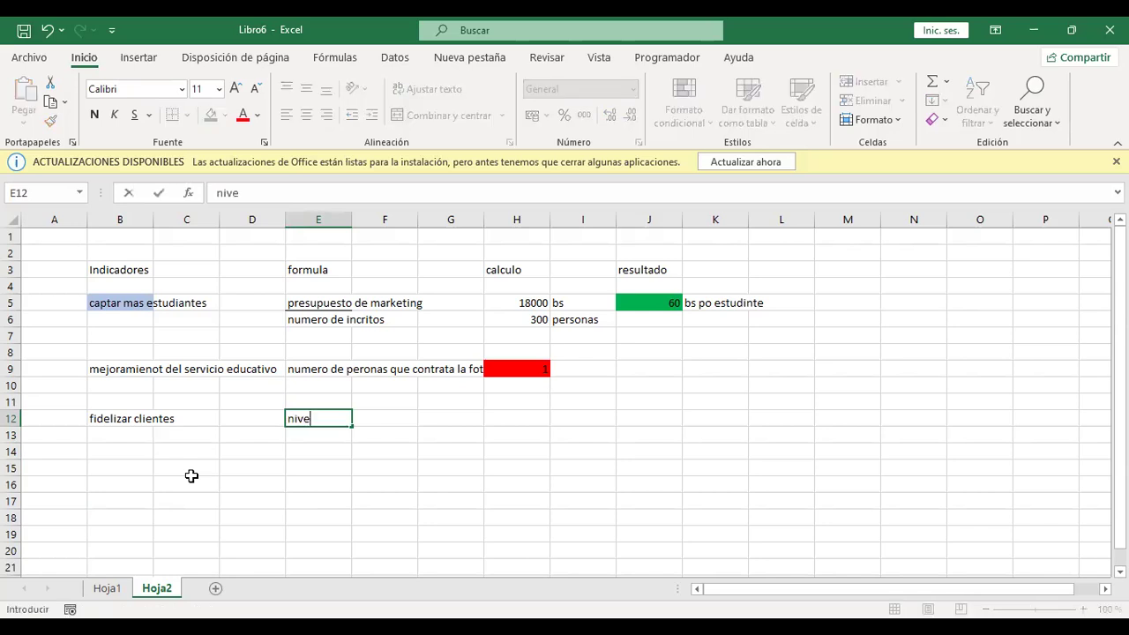
{"action": "type", "text": "l"}
{"action": "key", "text": "BackSpace"}
{"action": "key", "text": "BackSpace"}
{"action": "key", "text": "BackSpace"}
{"action": "key", "text": "BackSpace"}
{"action": "key", "text": "BackSpace"}
{"action": "type", "text": "nivel de recomendacion"}
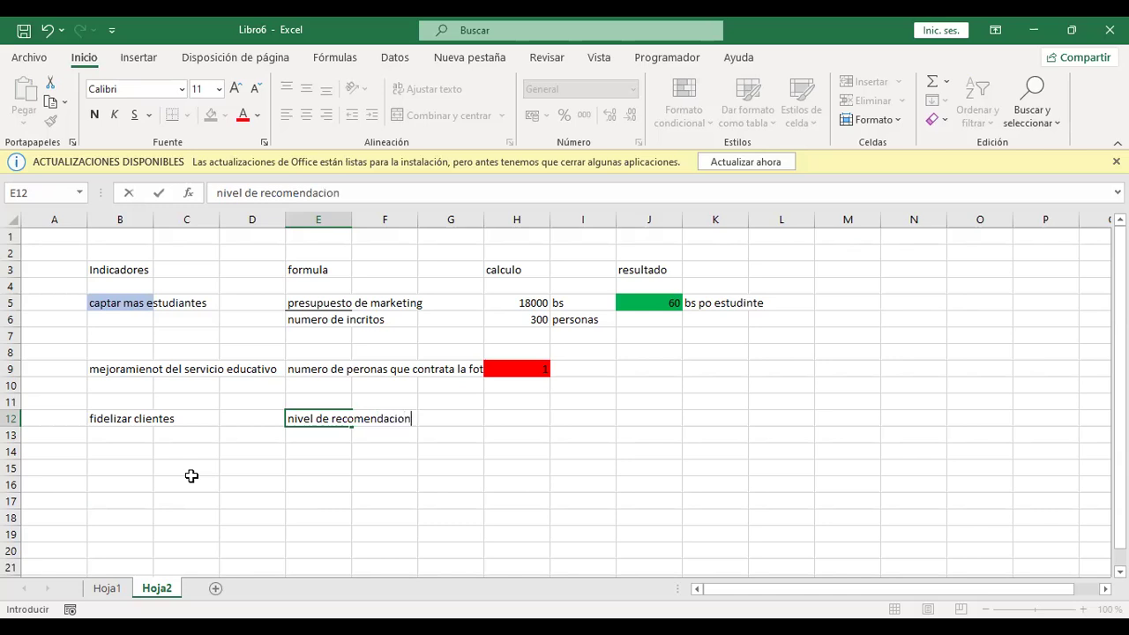
{"action": "key", "text": "Right"}
{"action": "key", "text": "Right"}
{"action": "key", "text": "Right"}
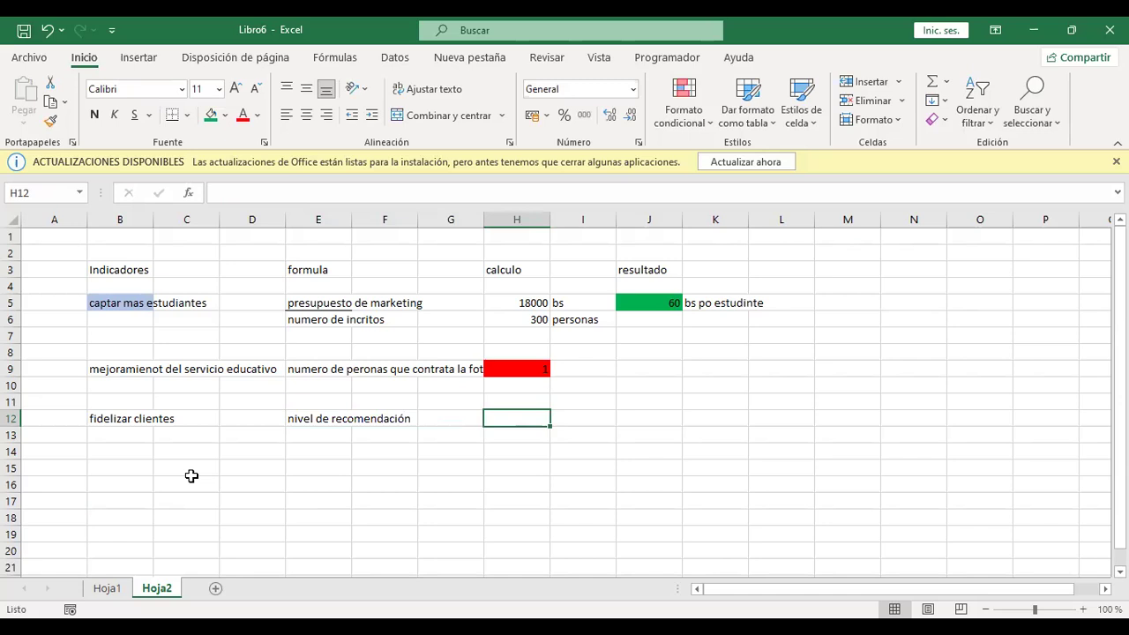
- Add "promedio" at the start of the formula text in E12 so it reads "promedio nivel de recomendación"
{"action": "left_click", "coordinate": [300, 420]}
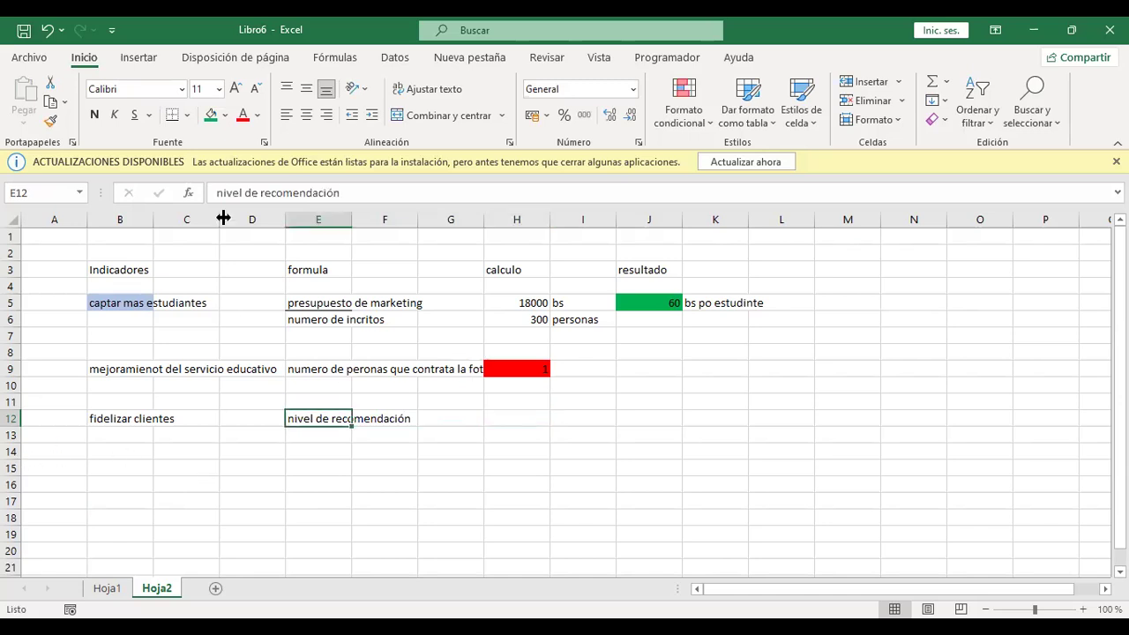
{"action": "left_click", "coordinate": [218, 192]}
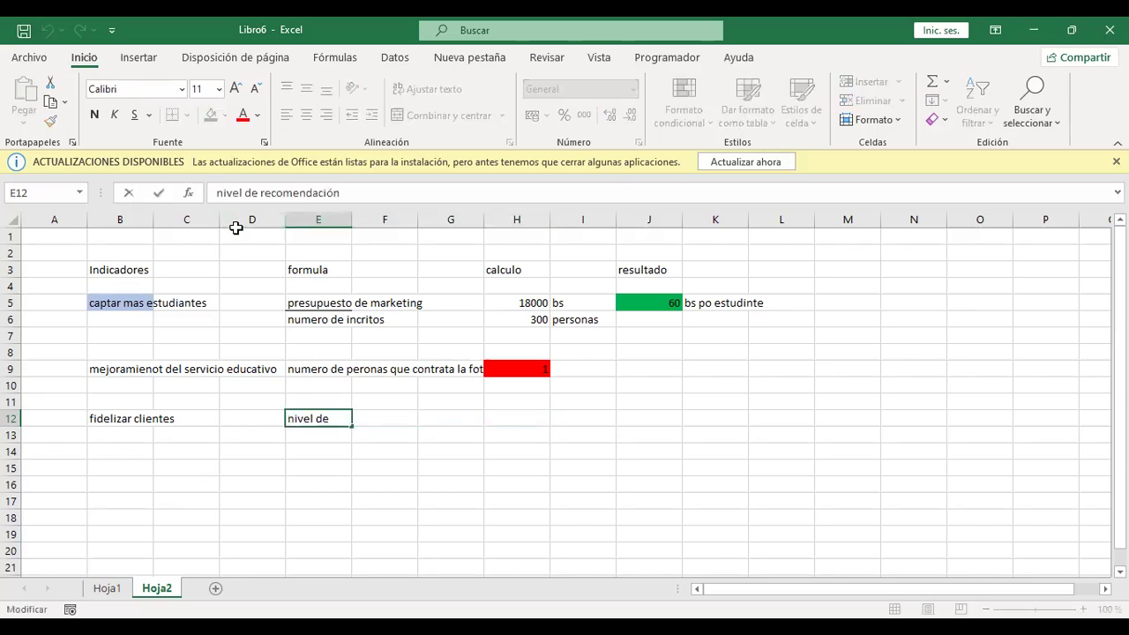
{"action": "type", "text": "promedio"}
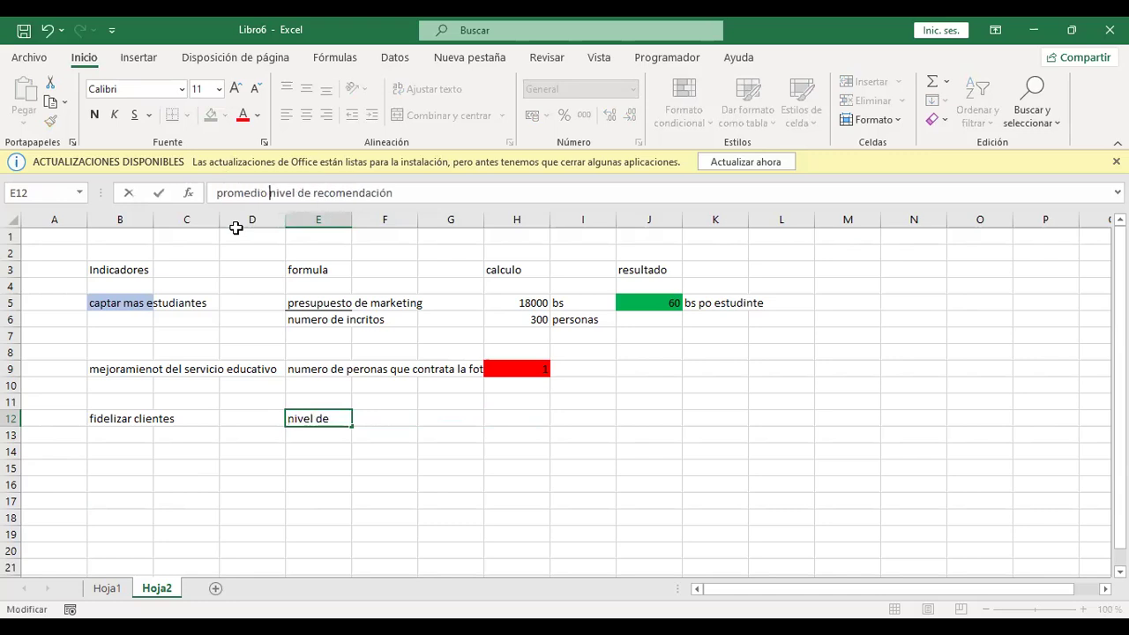
{"action": "left_click", "coordinate": [479, 500]}
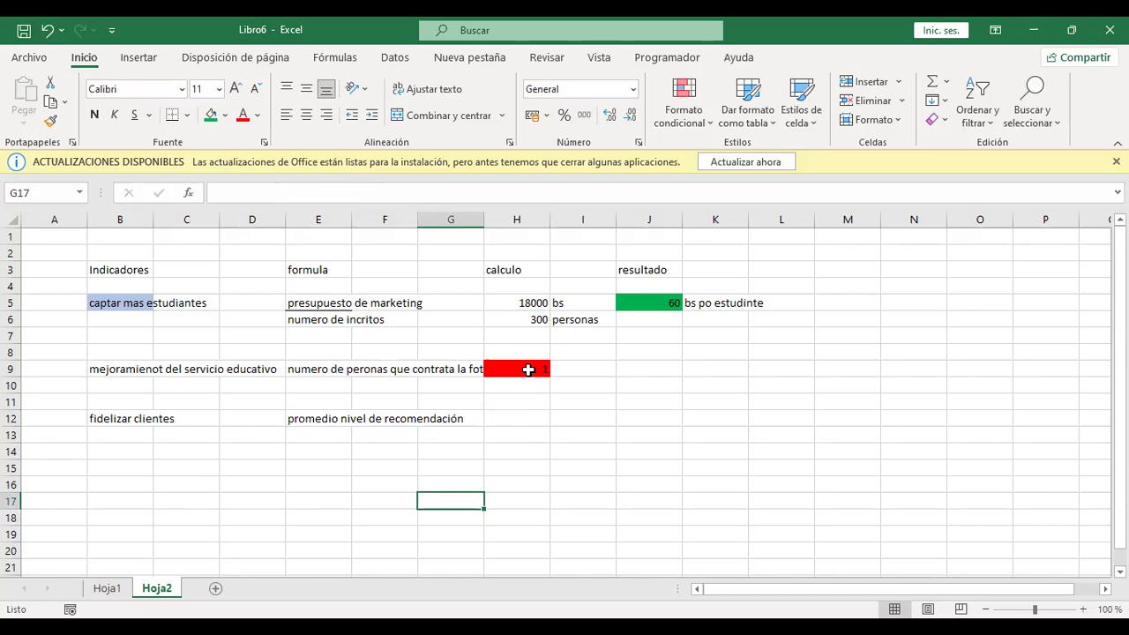
- Move the red value cell of the photocopier indicator from H9 to J9 in the resultado column
{"action": "left_click", "coordinate": [529, 370]}
{"action": "key", "text": "ctrl+c"}
{"action": "key", "text": "Right"}
{"action": "key", "text": "Right"}
{"action": "key", "text": "Right"}
{"action": "key", "text": "Left"}
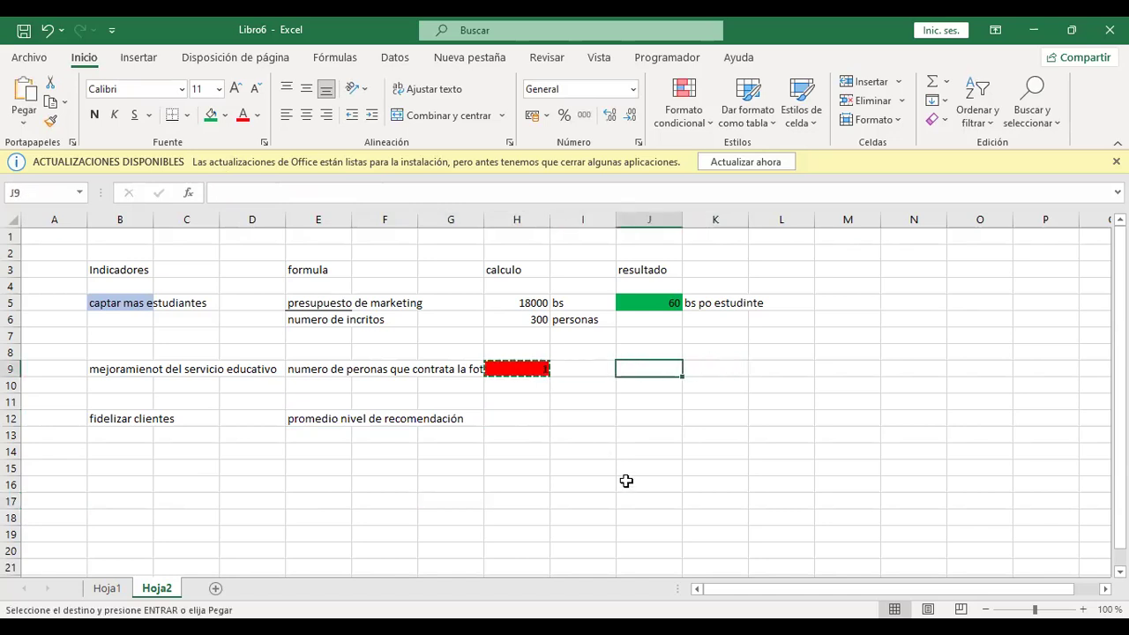
{"action": "key", "text": "ctrl+v"}
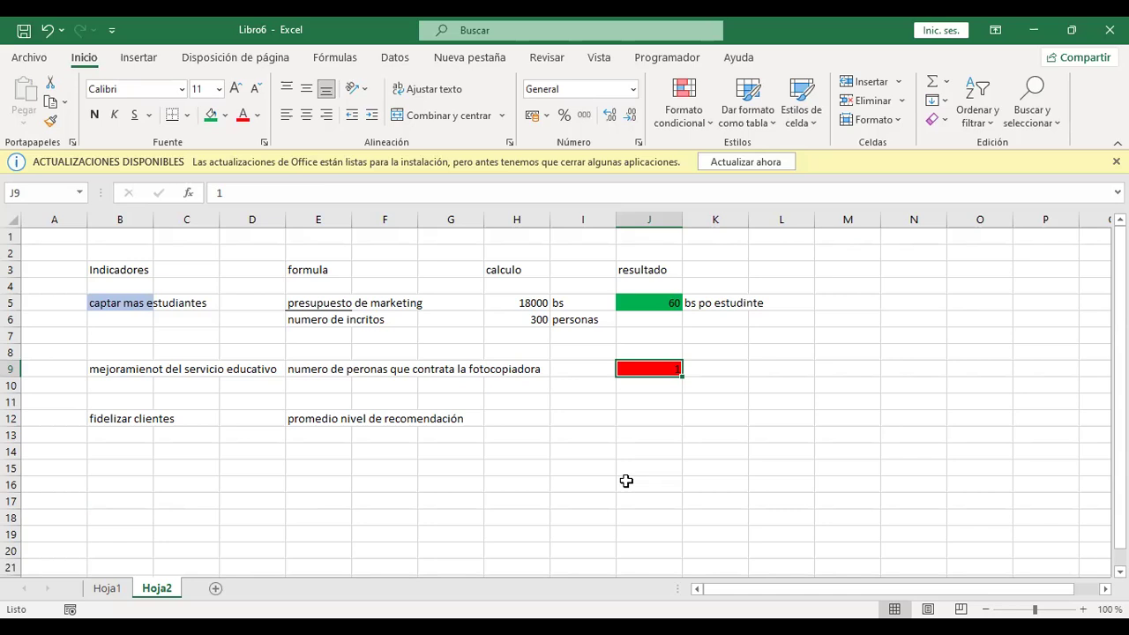
{"action": "key", "text": "Right"}
{"action": "key", "text": "Right"}
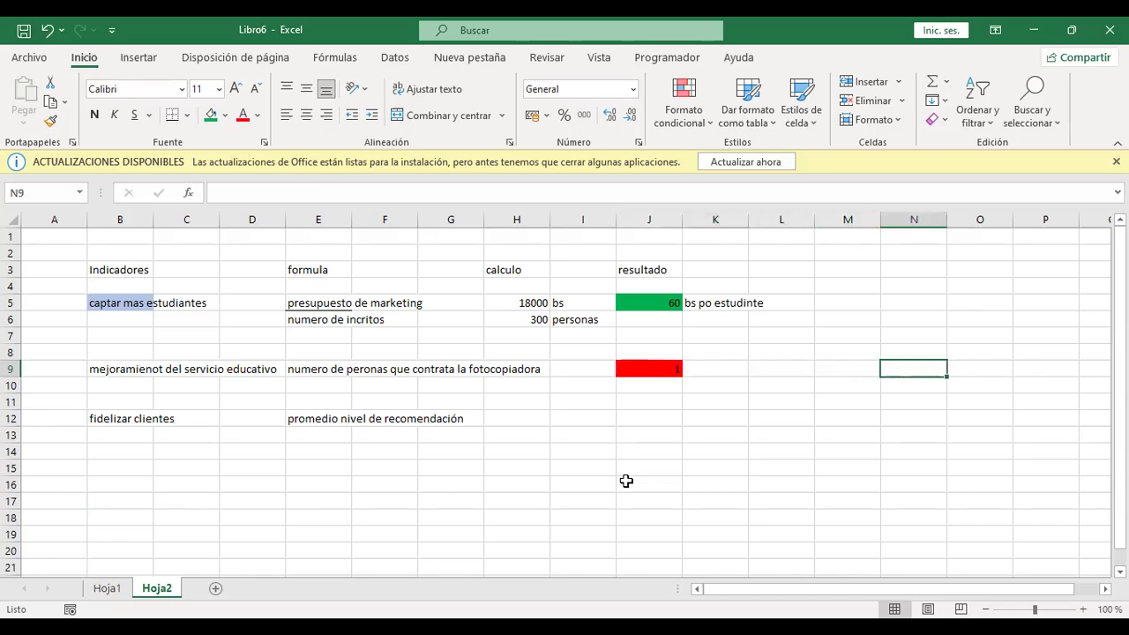
- Enter the recommendation scores 10, 10, 8, 9 and 7 in cells N9 to N13 of Hoja2
{"action": "type", "text": "10"}
{"action": "key", "text": "Return"}
{"action": "type", "text": "1'0"}
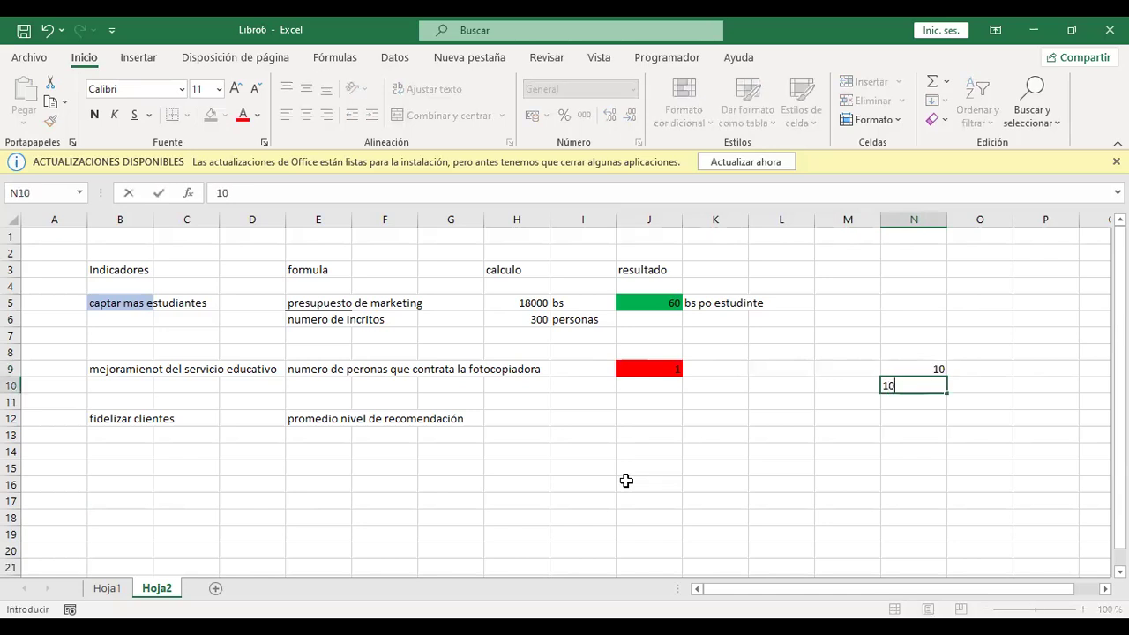
{"action": "key", "text": "Return"}
{"action": "type", "text": "8"}
{"action": "key", "text": "Return"}
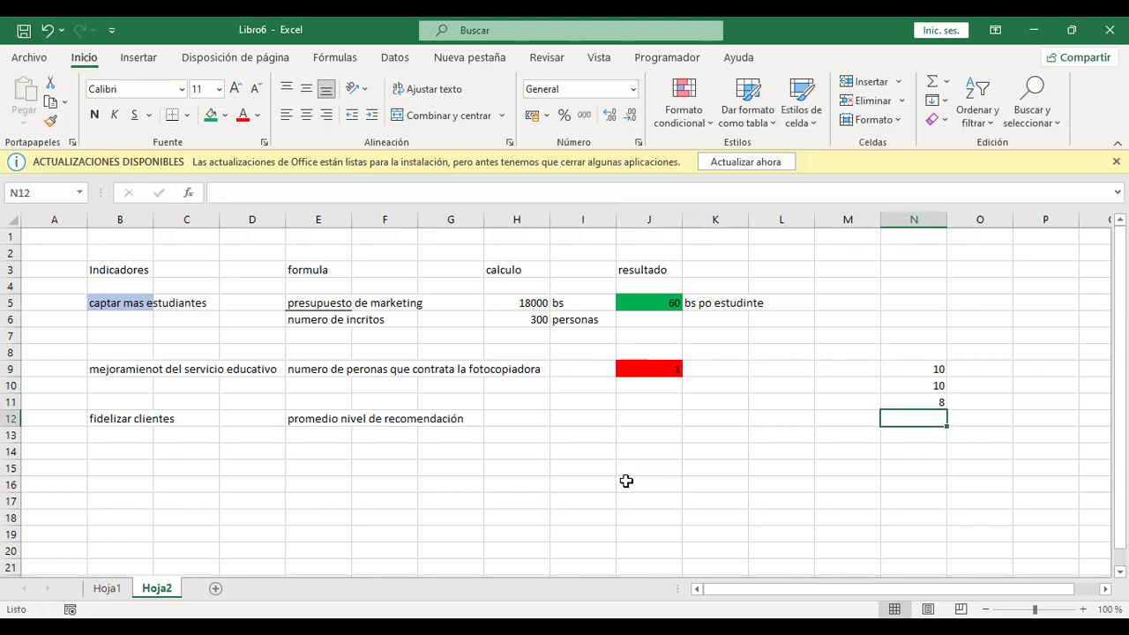
{"action": "type", "text": "9"}
{"action": "key", "text": "Return"}
{"action": "type", "text": "7"}
{"action": "key", "text": "Return"}
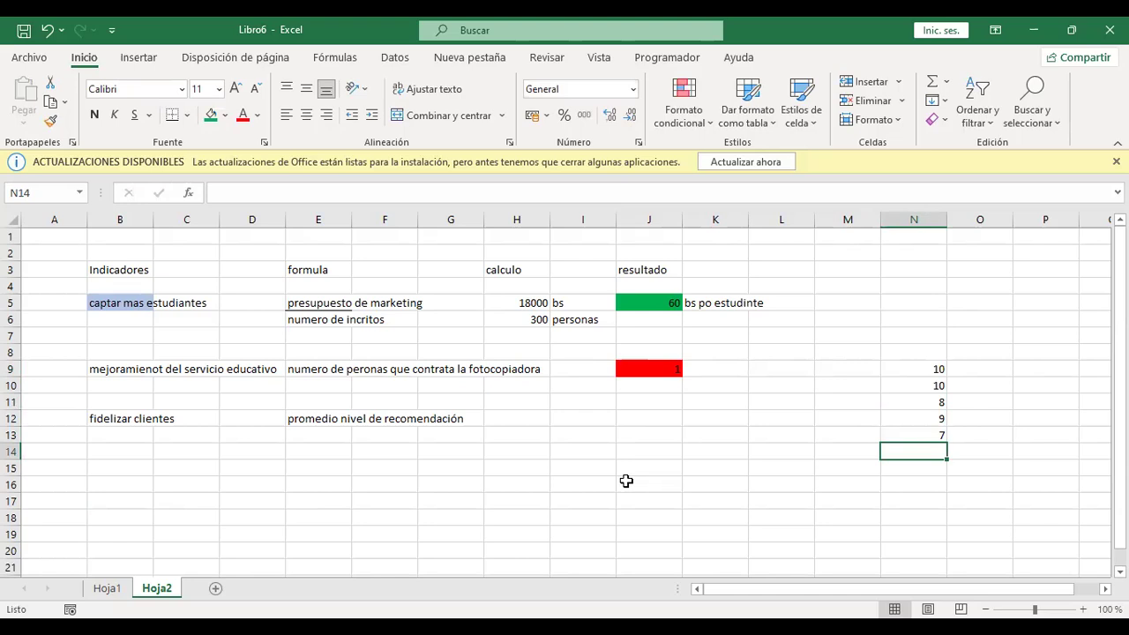
- Calculate the average of the scores in J12 with the formula =promedio(N9:N13) for the "fidelizar clientes" indicator
{"action": "key", "text": "Up"}
{"action": "key", "text": "Up"}
{"action": "key", "text": "Up"}
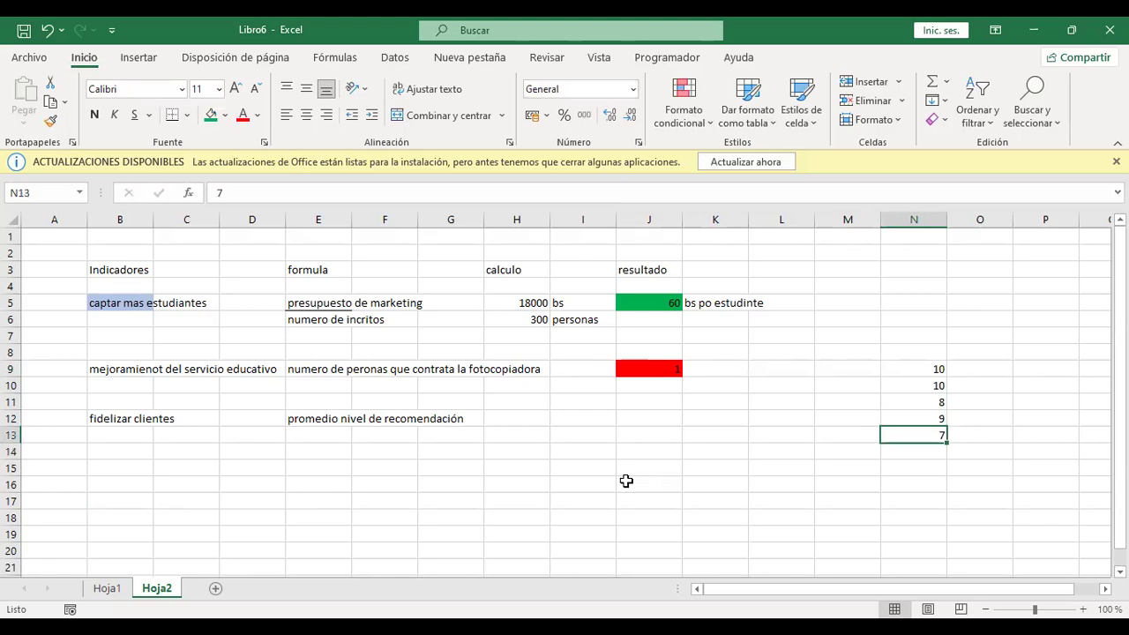
{"action": "key", "text": "Left"}
{"action": "key", "text": "Left"}
{"action": "key", "text": "Left"}
{"action": "key", "text": "Left"}
{"action": "key", "text": "Down"}
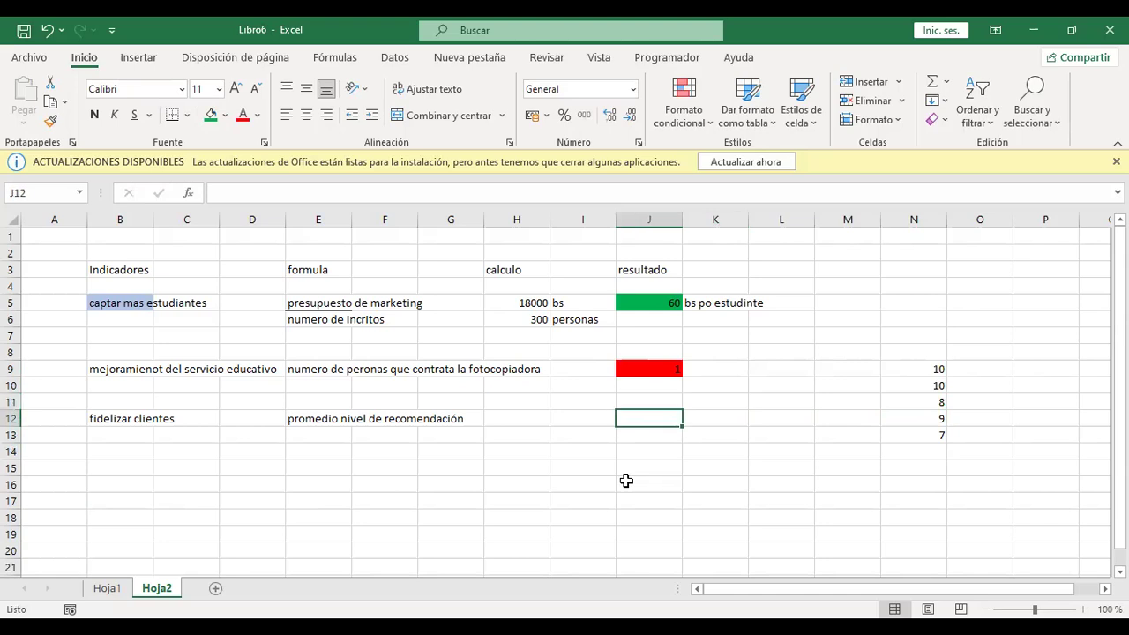
{"action": "type", "text": "="}
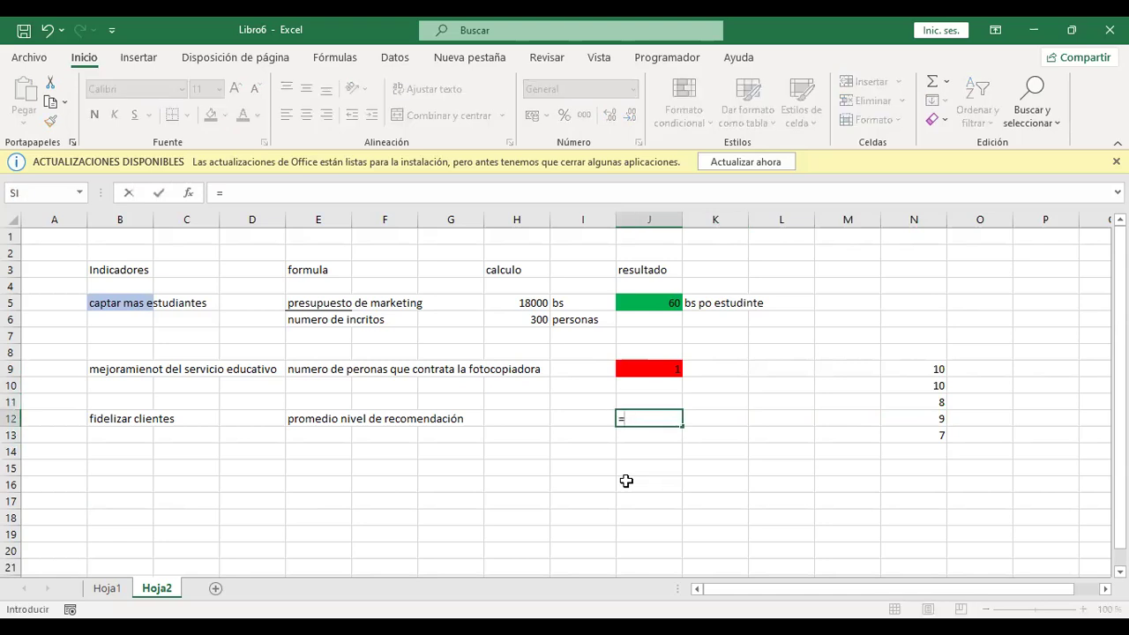
{"action": "type", "text": "promedio"}
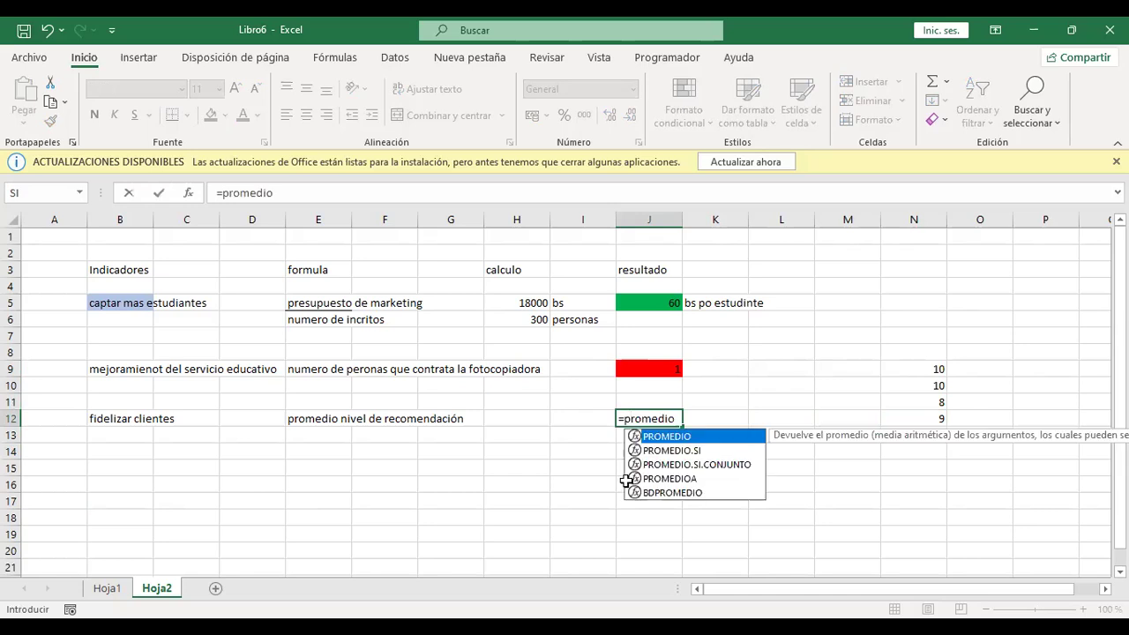
{"action": "type", "text": "("}
{"action": "left_click_drag", "start_coordinate": [935, 369], "coordinate": [917, 431]}
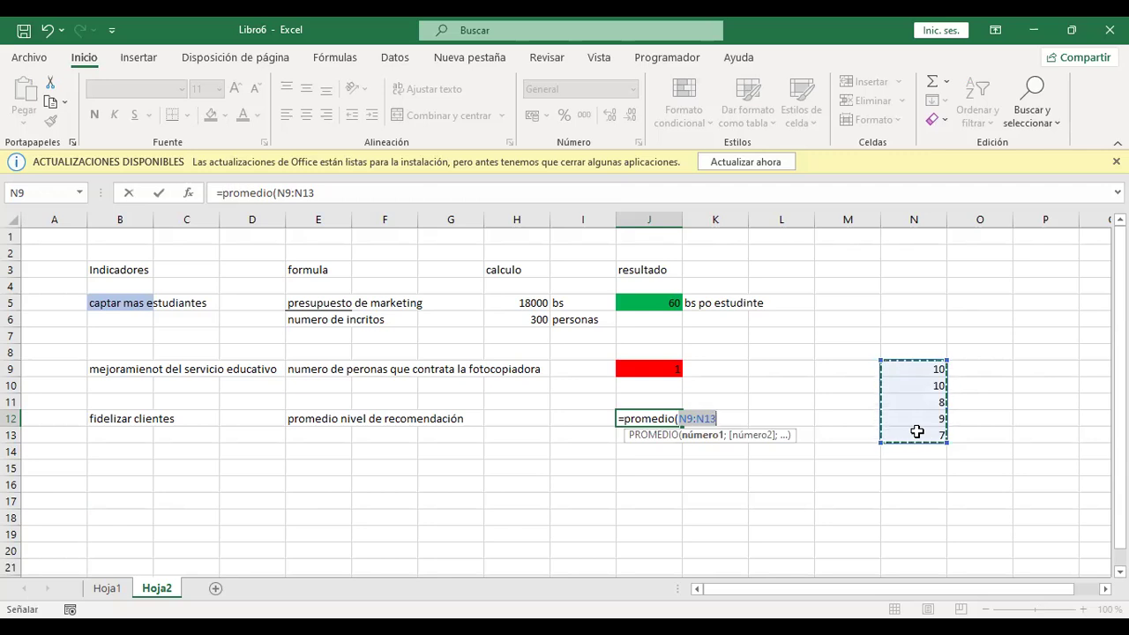
{"action": "type", "text": ")"}
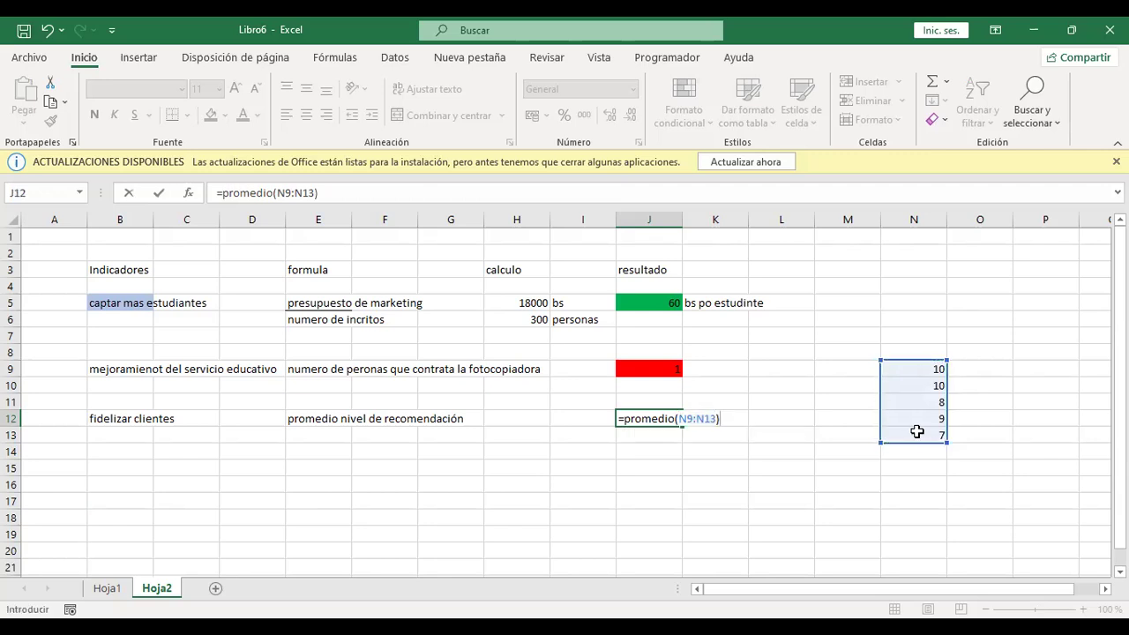
{"action": "key", "text": "Return"}
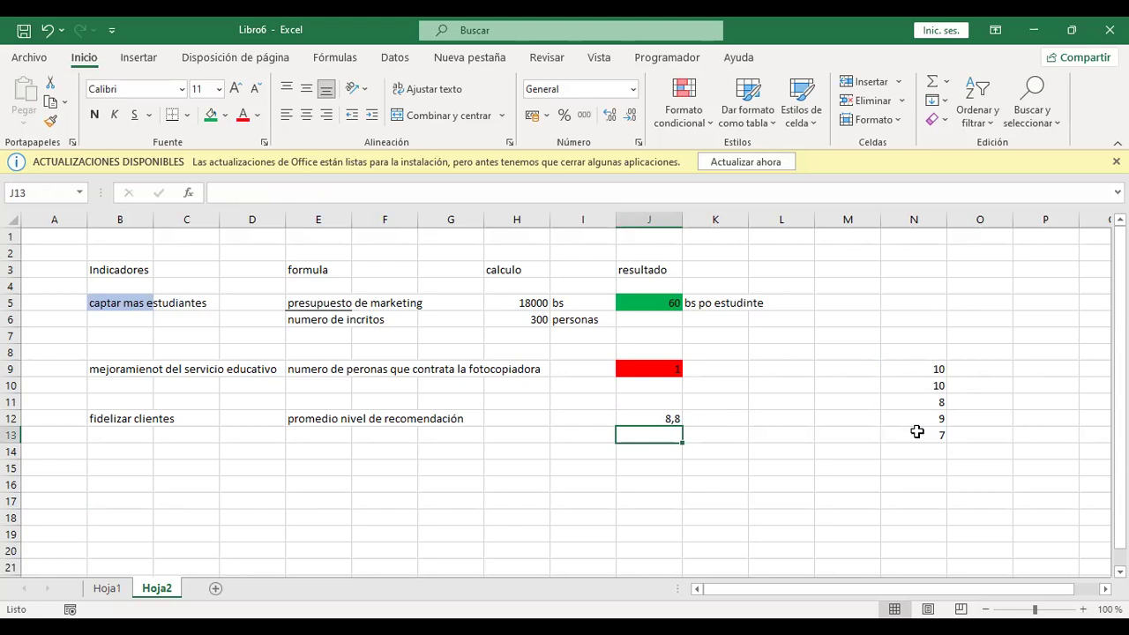
- Fill the average result cell J12 with green
{"action": "key", "text": "Up"}
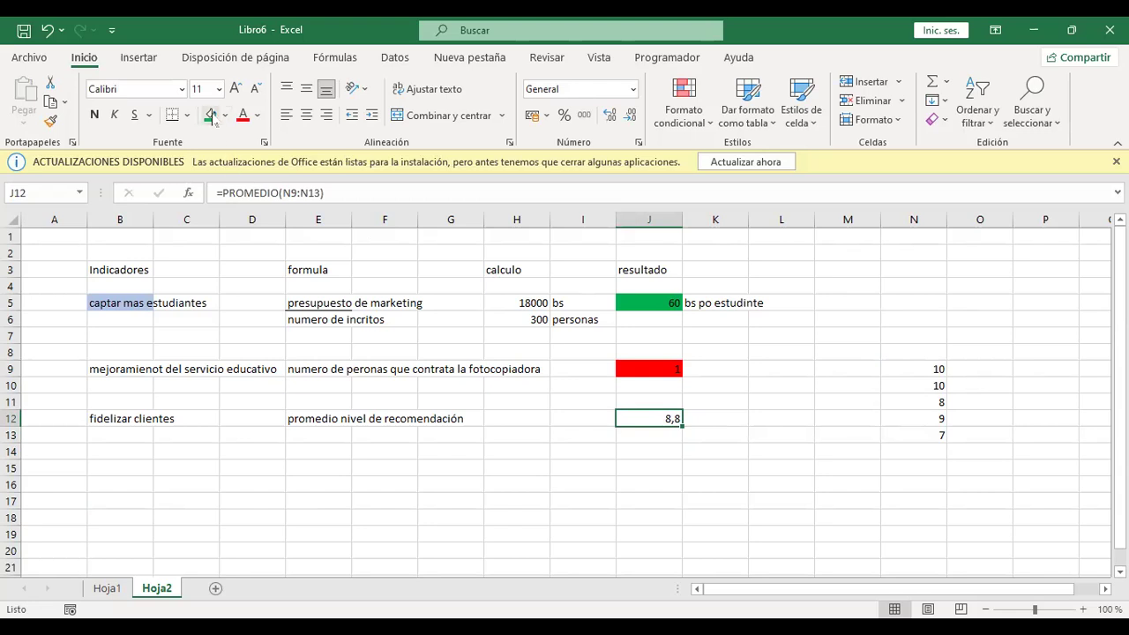
{"action": "key", "text": "F4"}
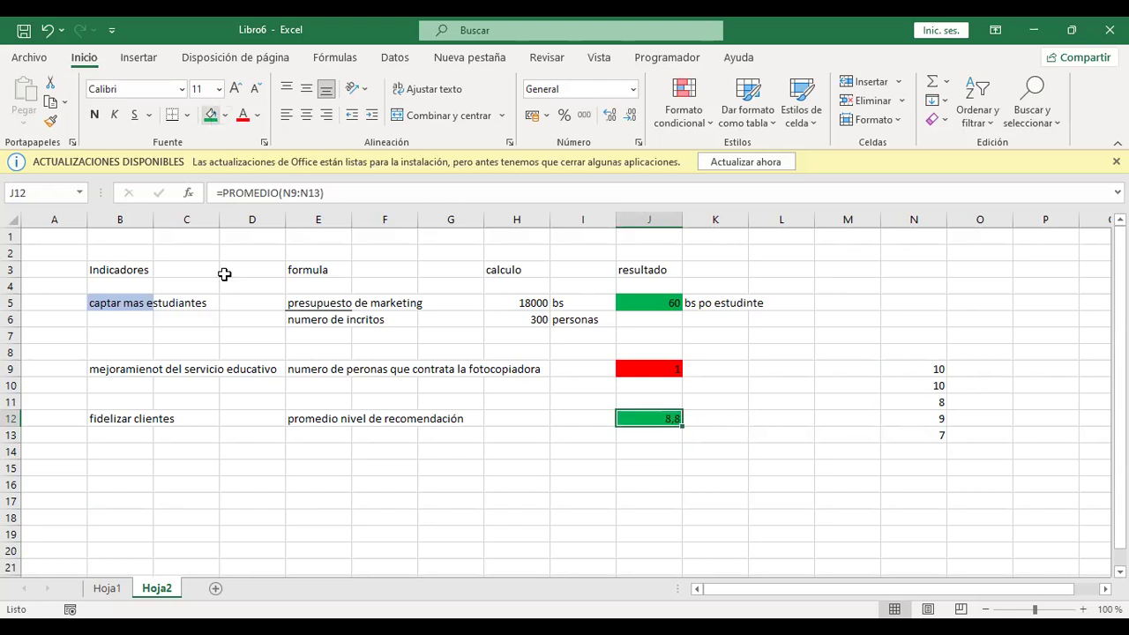
{"action": "left_click", "coordinate": [326, 481]}
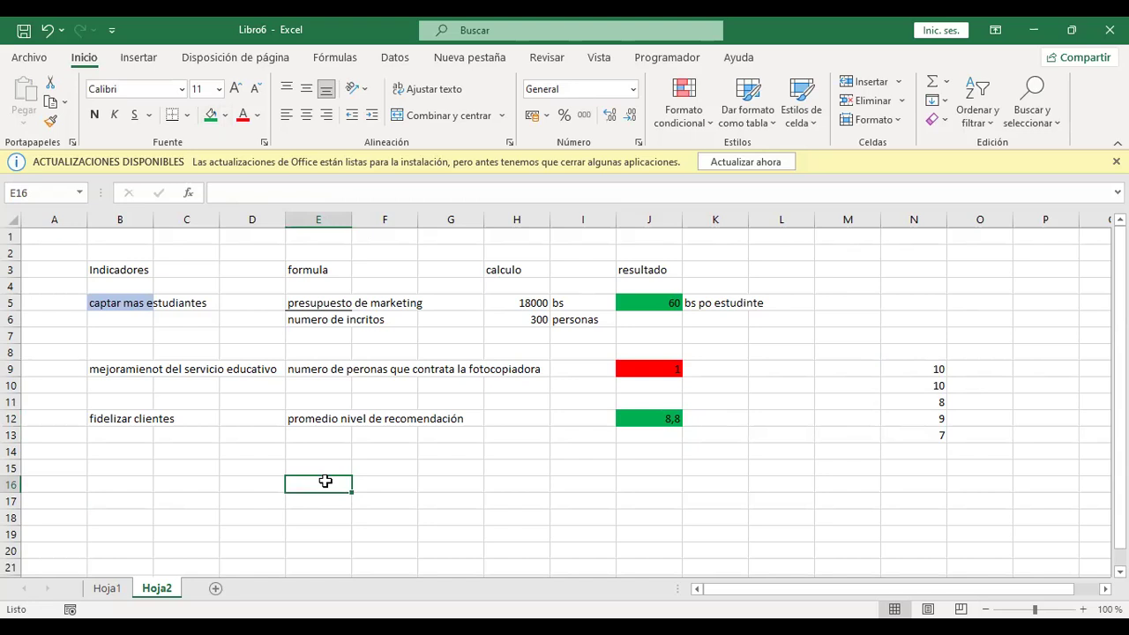
- Copy the objective "satisfaccion del cliente" from B29 of Hoja1 into B16 of Hoja2
{"action": "left_click", "coordinate": [109, 589]}
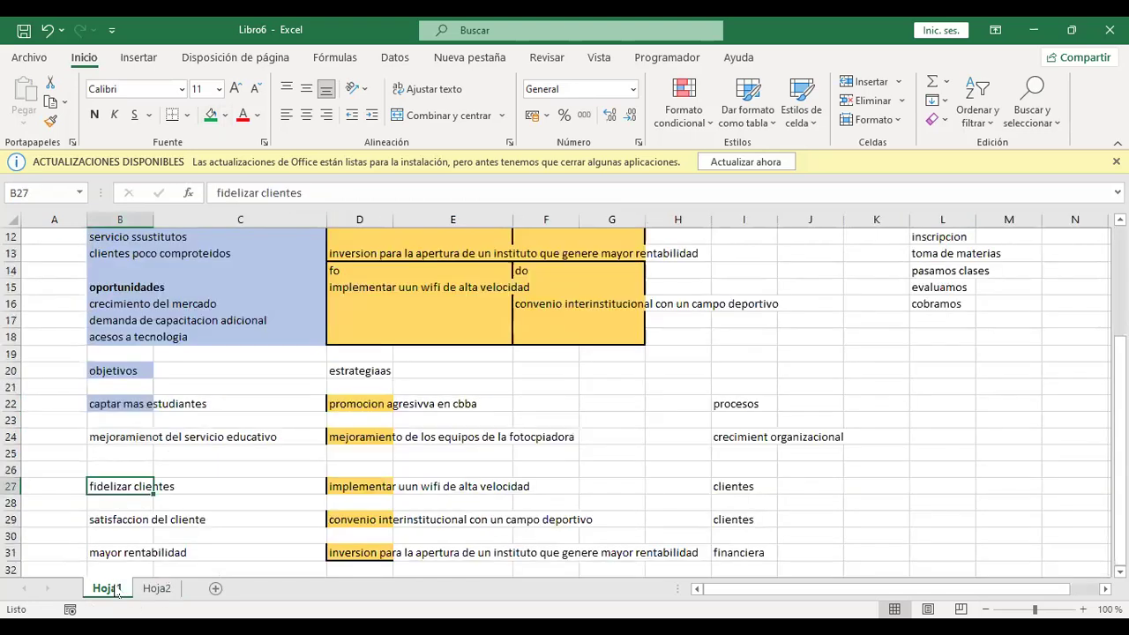
{"action": "left_click", "coordinate": [115, 523]}
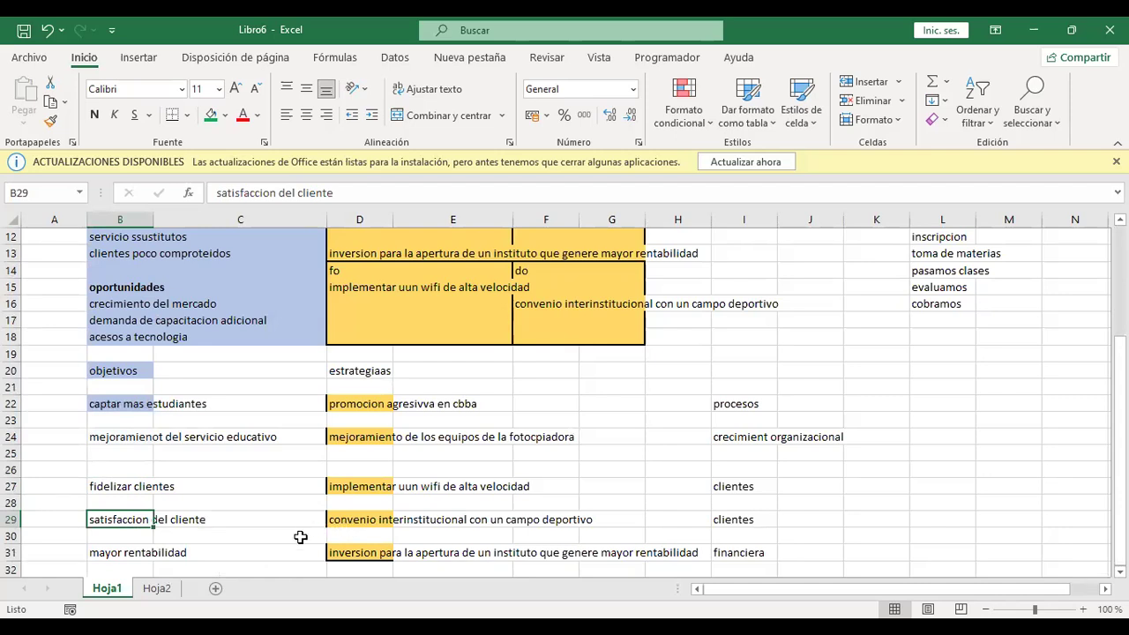
{"action": "key", "text": "ctrl+c"}
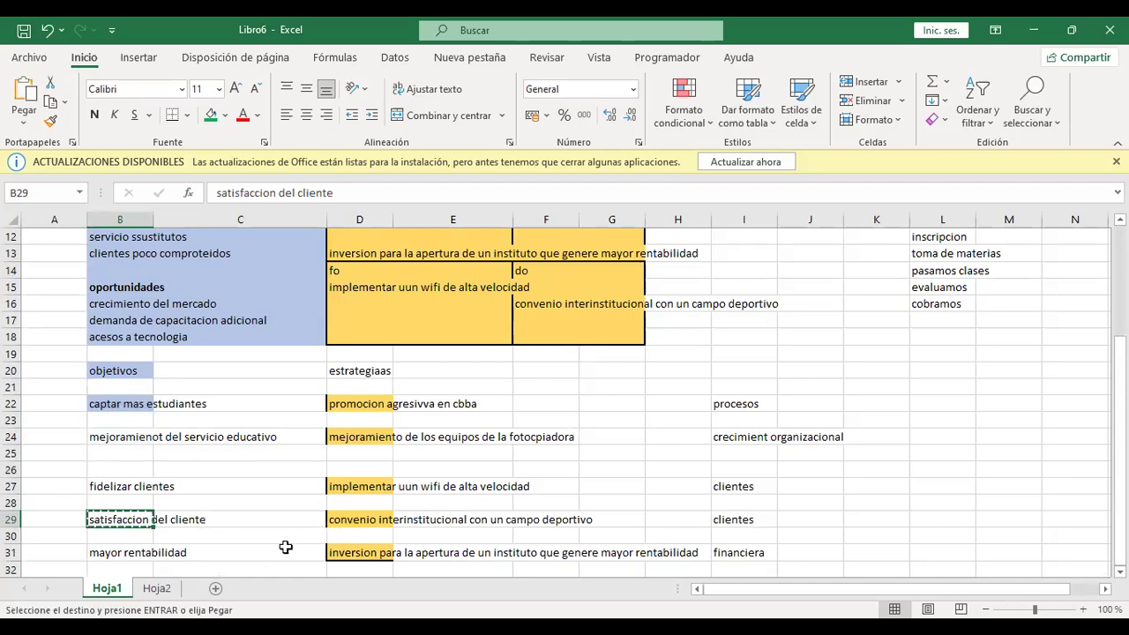
{"action": "left_click", "coordinate": [157, 588]}
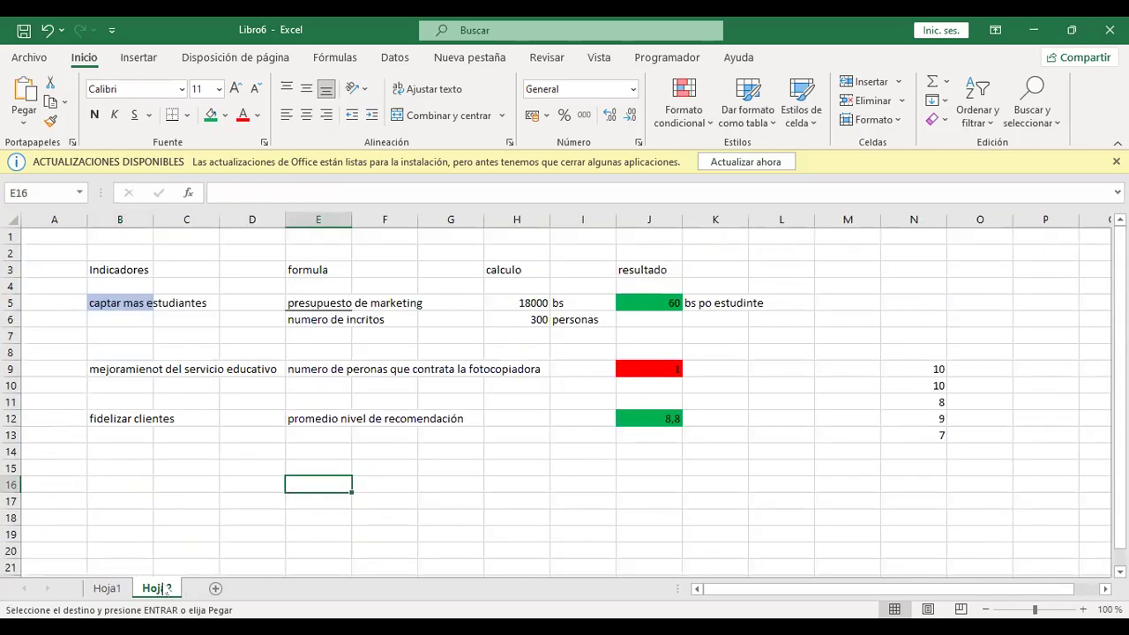
{"action": "left_click", "coordinate": [123, 486]}
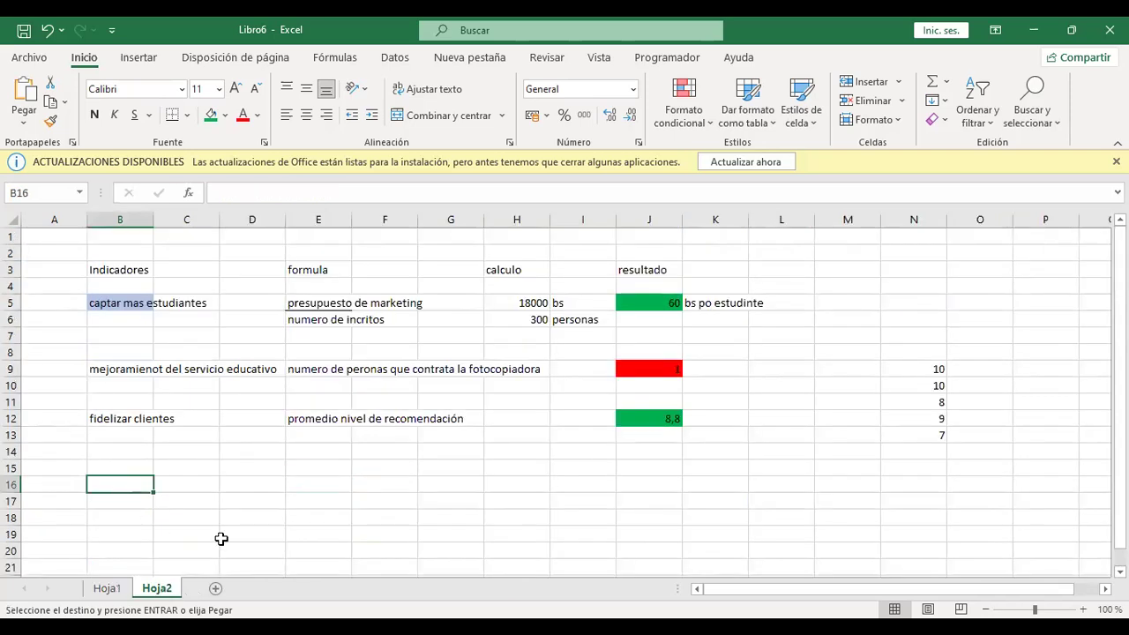
{"action": "key", "text": "ctrl+v"}
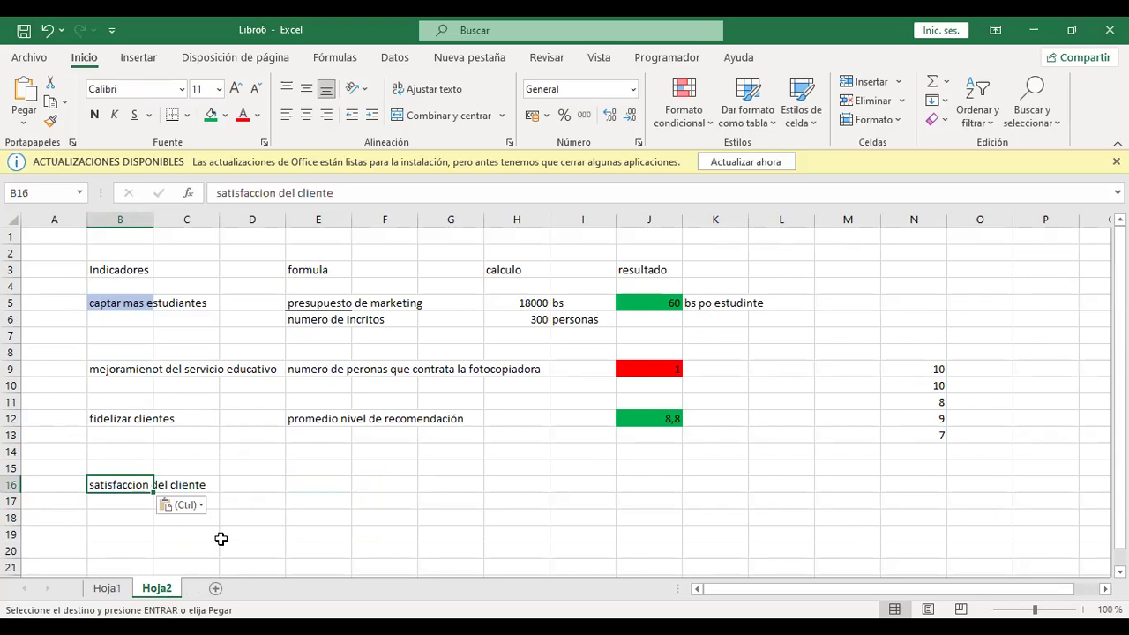
- Enter "Promedio de satisfaccion" in E16 as the formula for the "satisfaccion del cliente" objective
{"action": "key", "text": "Right"}
{"action": "key", "text": "Right"}
{"action": "key", "text": "Right"}
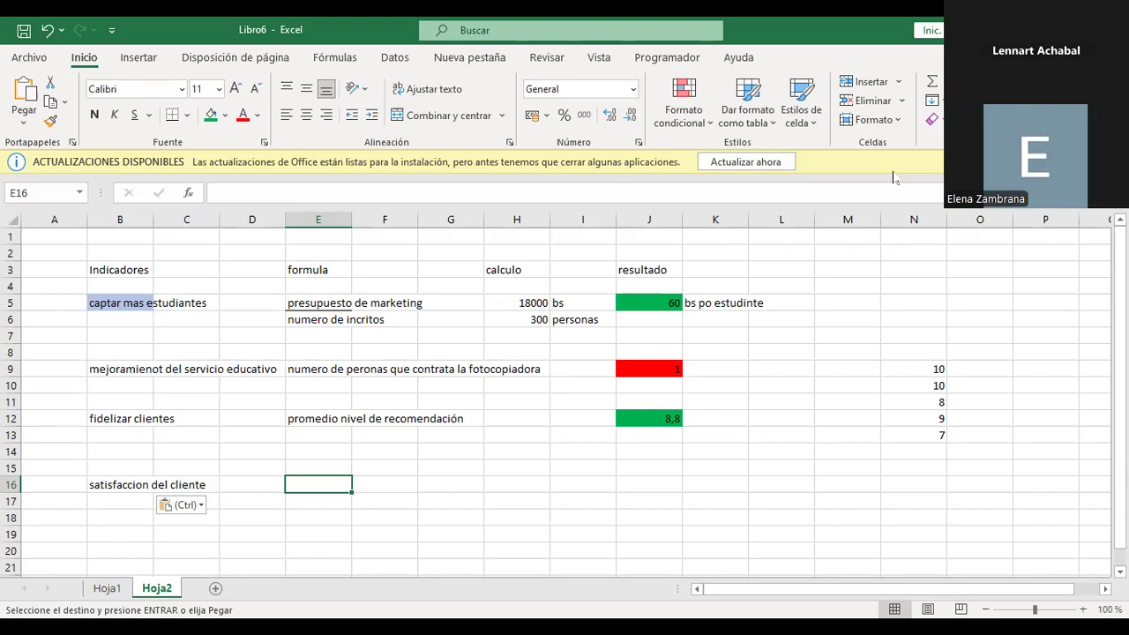
{"action": "type", "text": "Promedi"}
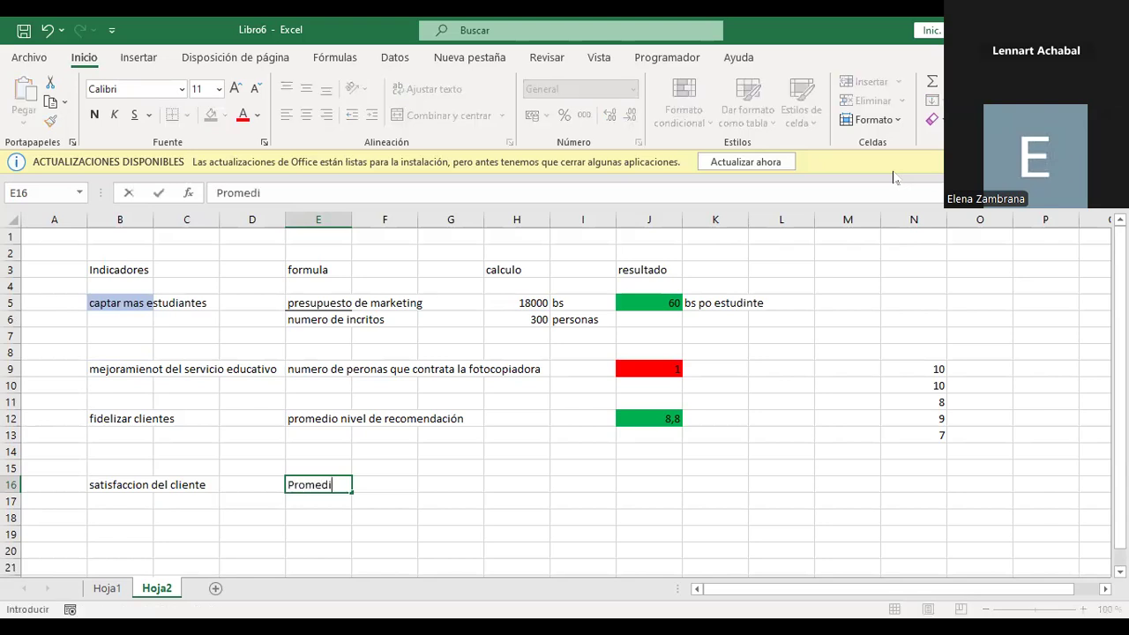
{"action": "type", "text": "o de satis"}
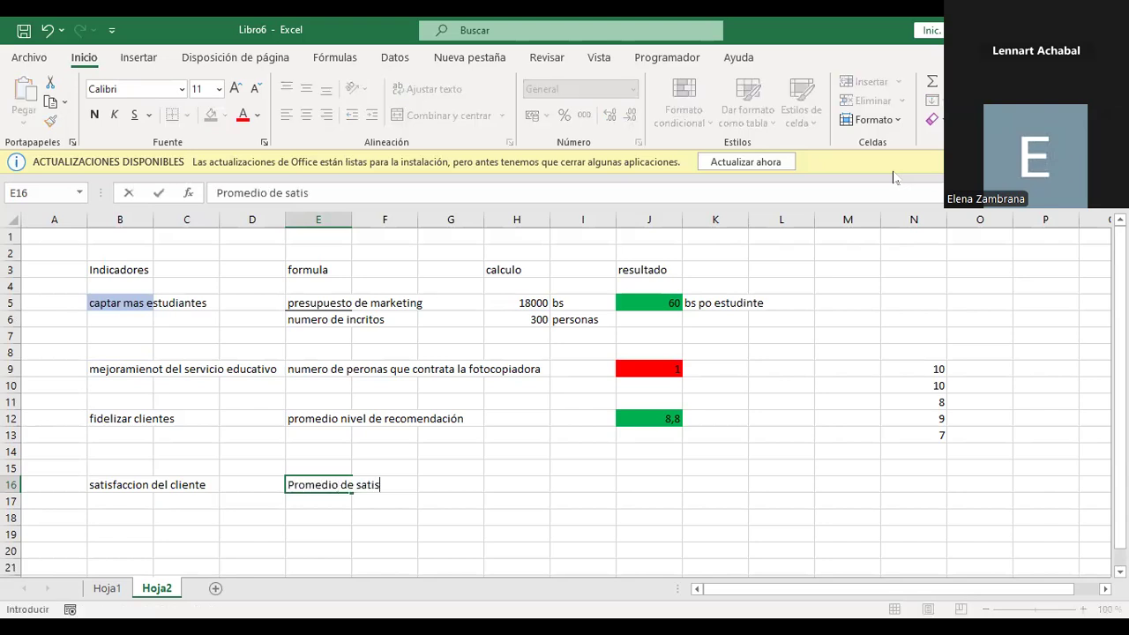
{"action": "type", "text": "faccion"}
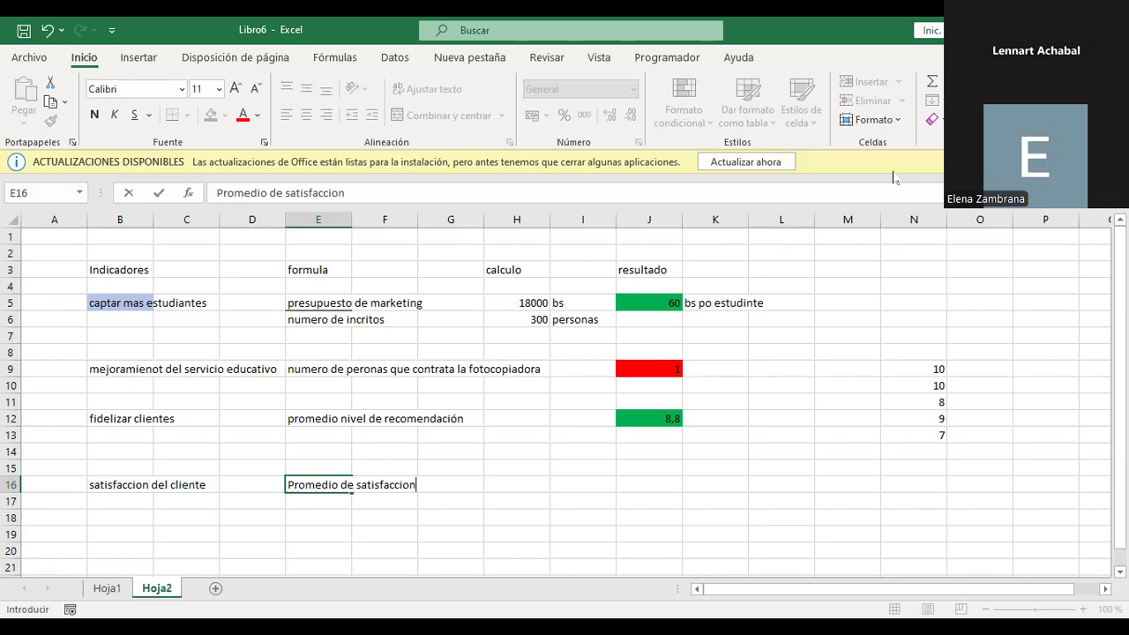
{"action": "key", "text": "Return"}
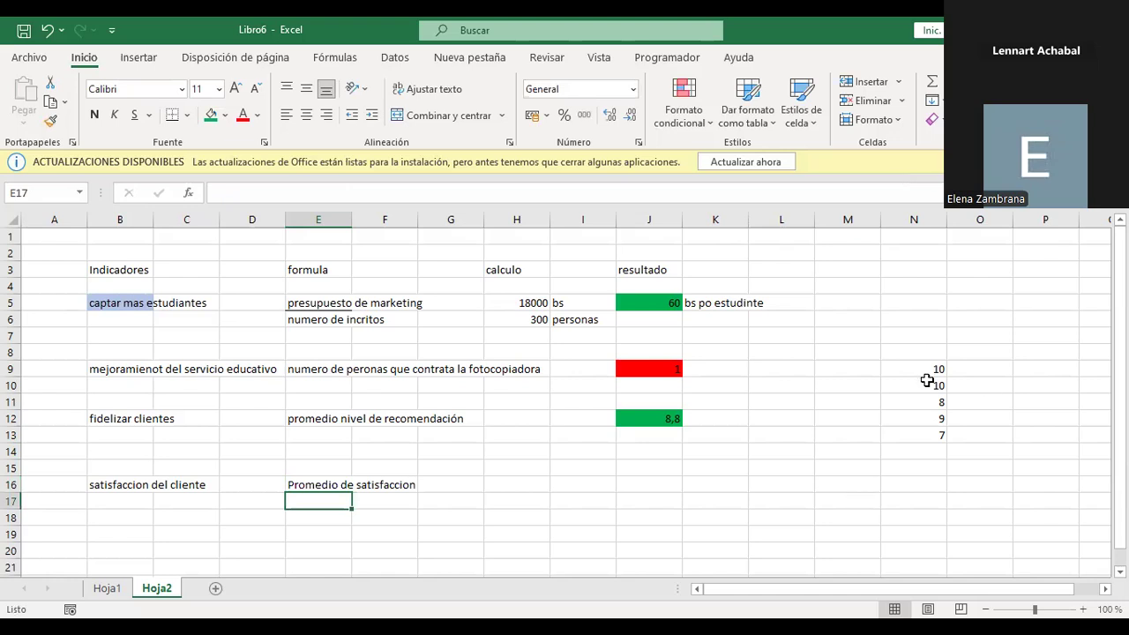
- Enter 7,7 in J16 as the result of the satisfaction indicator and fill the cell with yellow
{"action": "left_click", "coordinate": [640, 473]}
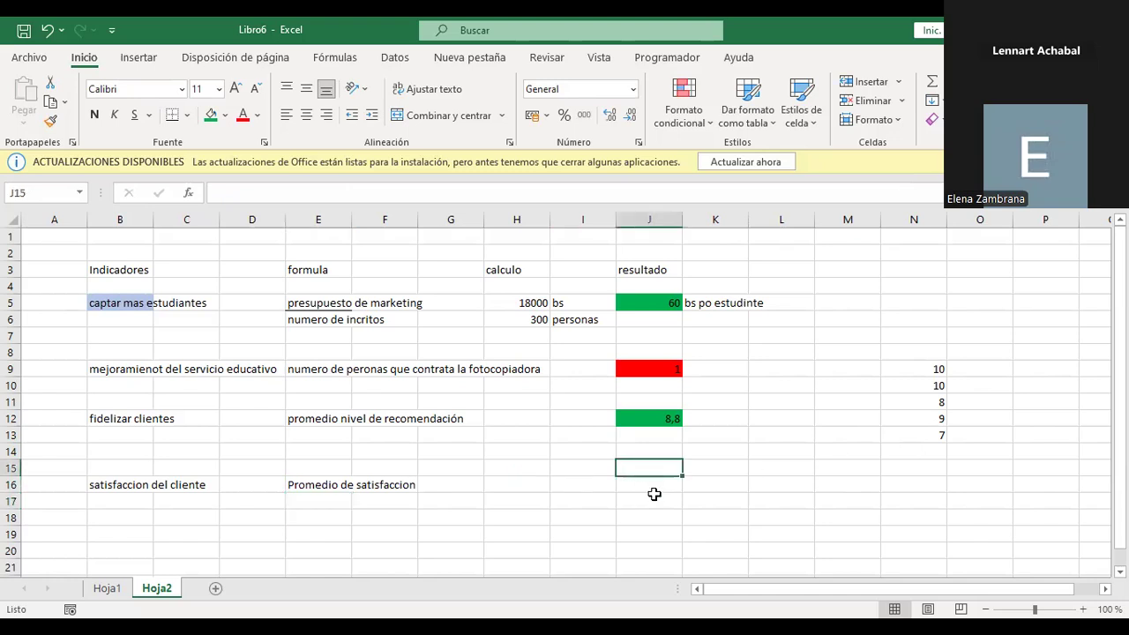
{"action": "left_click", "coordinate": [654, 491]}
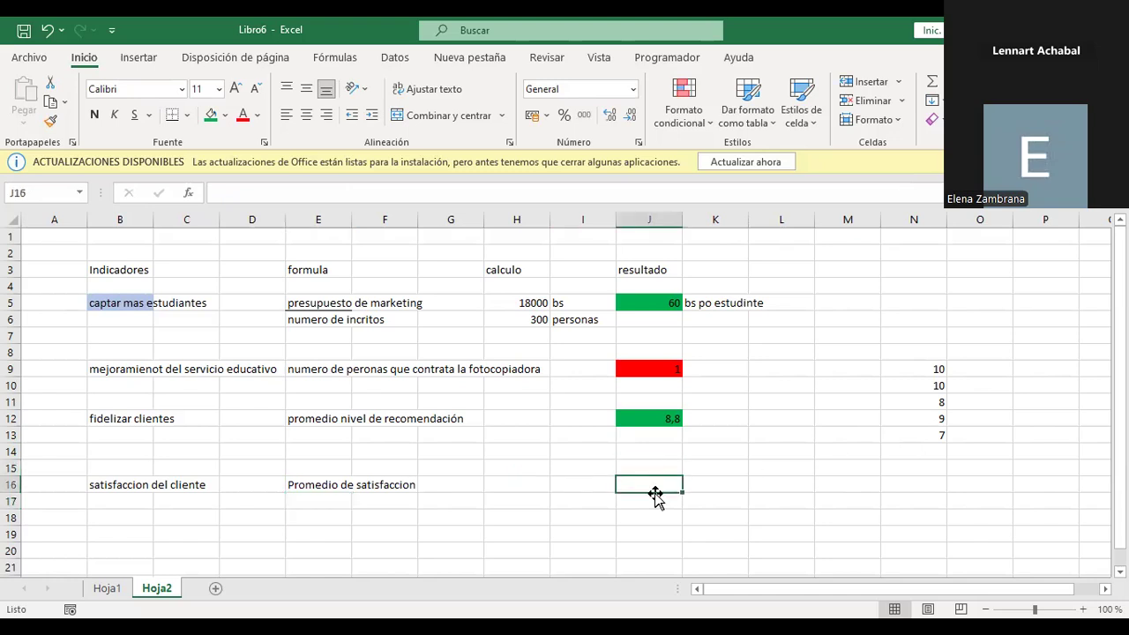
{"action": "type", "text": "7,7"}
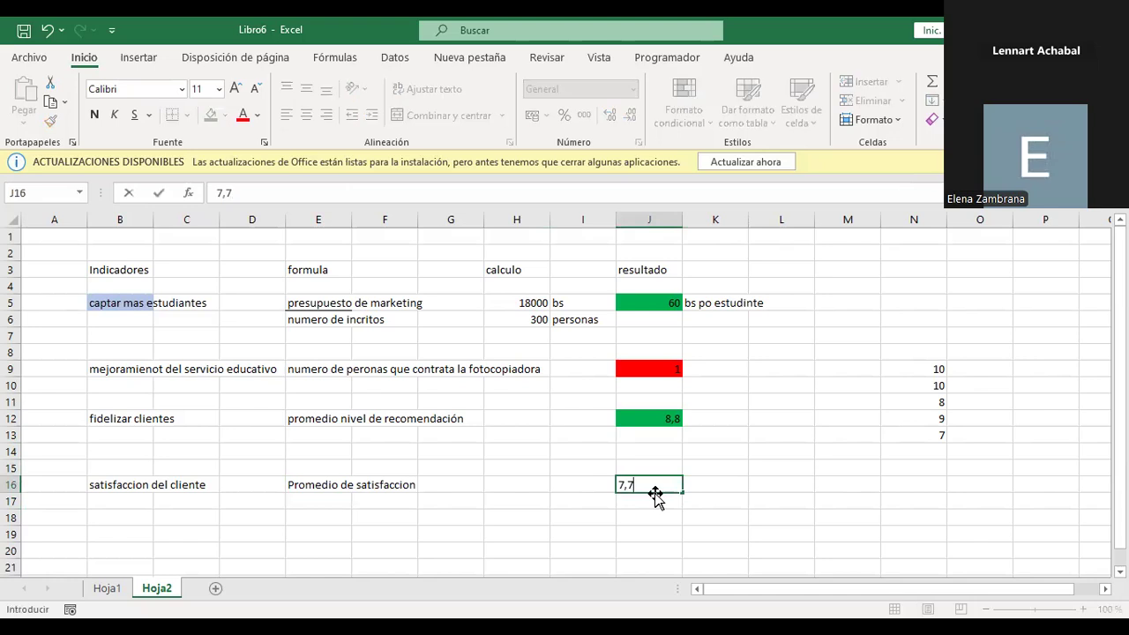
{"action": "key", "text": "Return"}
{"action": "key", "text": "Up"}
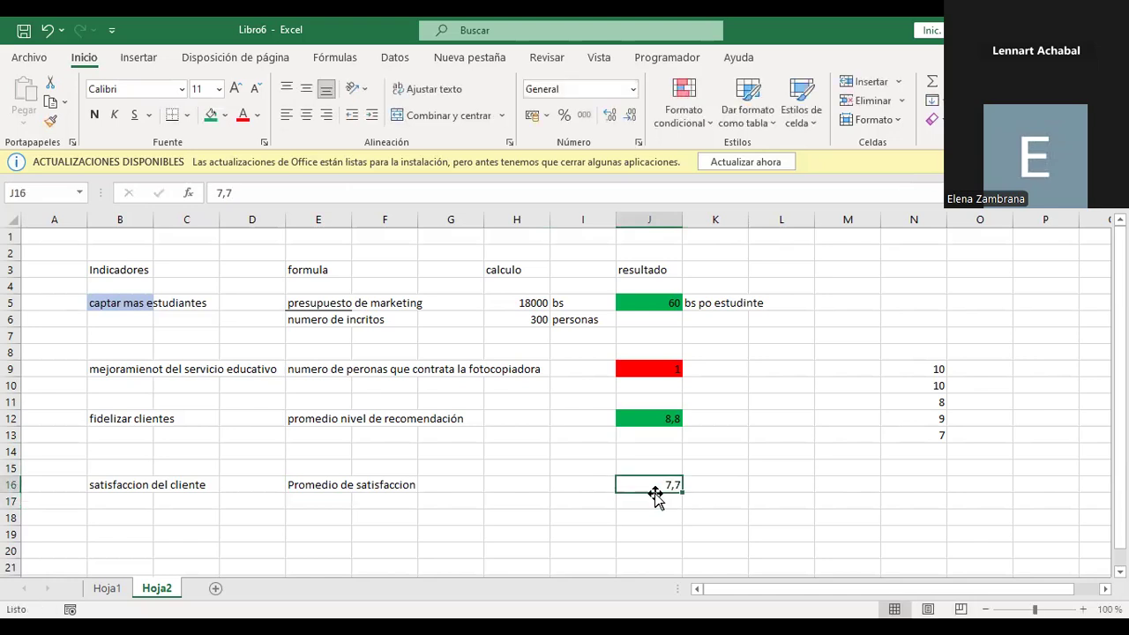
{"action": "left_click", "coordinate": [225, 115]}
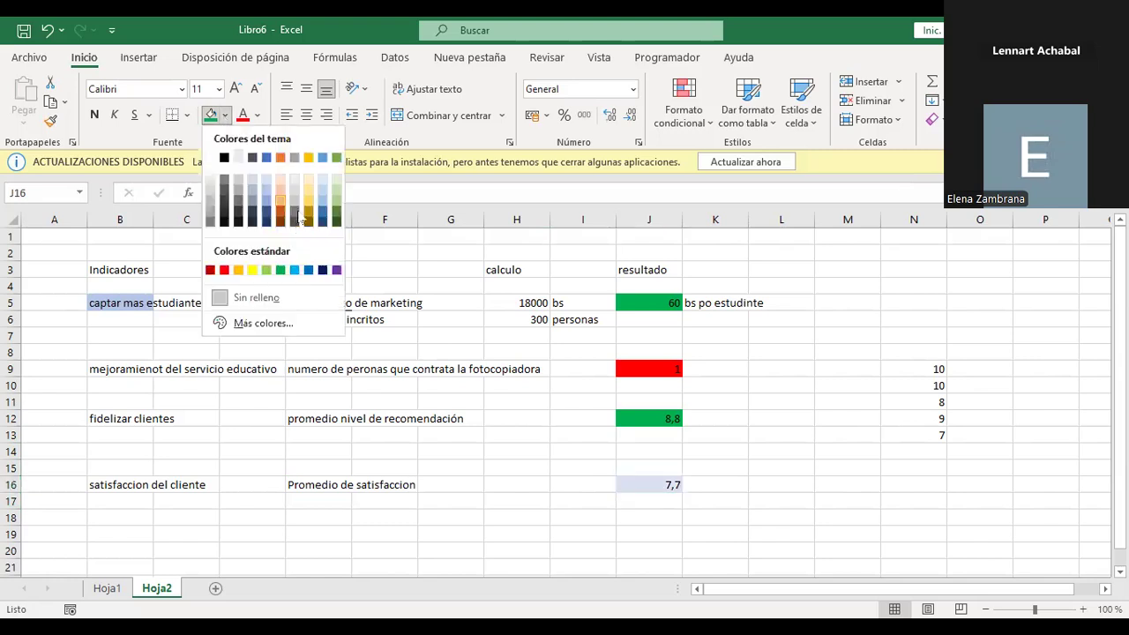
{"action": "left_click", "coordinate": [252, 270]}
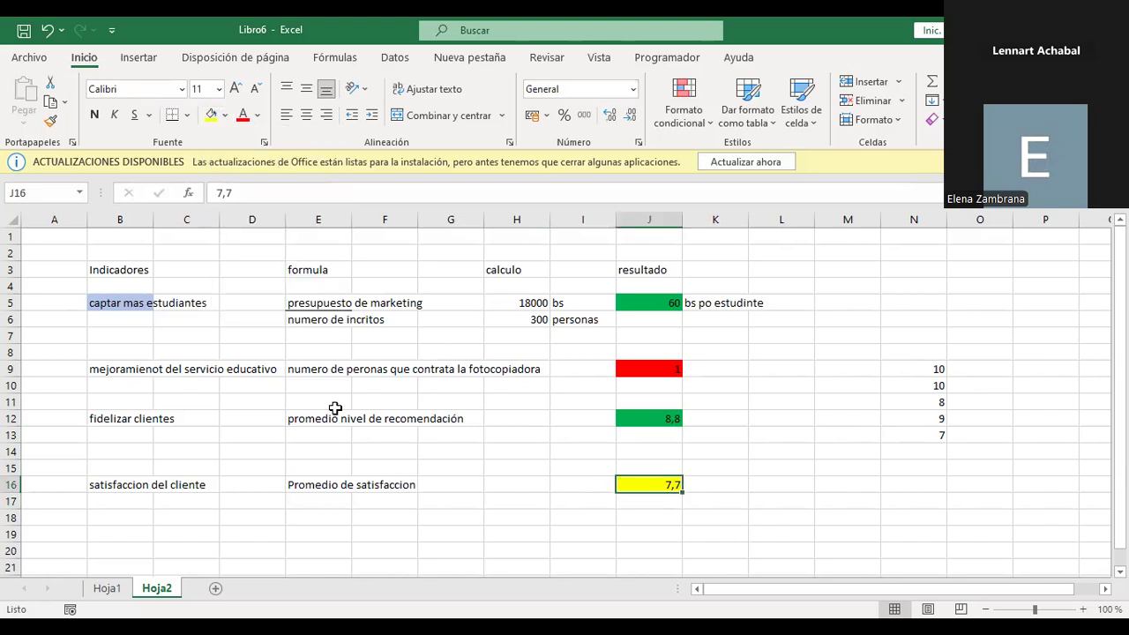
- Check the last objective, "mayor rentabilidad", on Hoja1 and enter "Rentabiidad" in B20 of Hoja2
{"action": "left_click", "coordinate": [107, 590]}
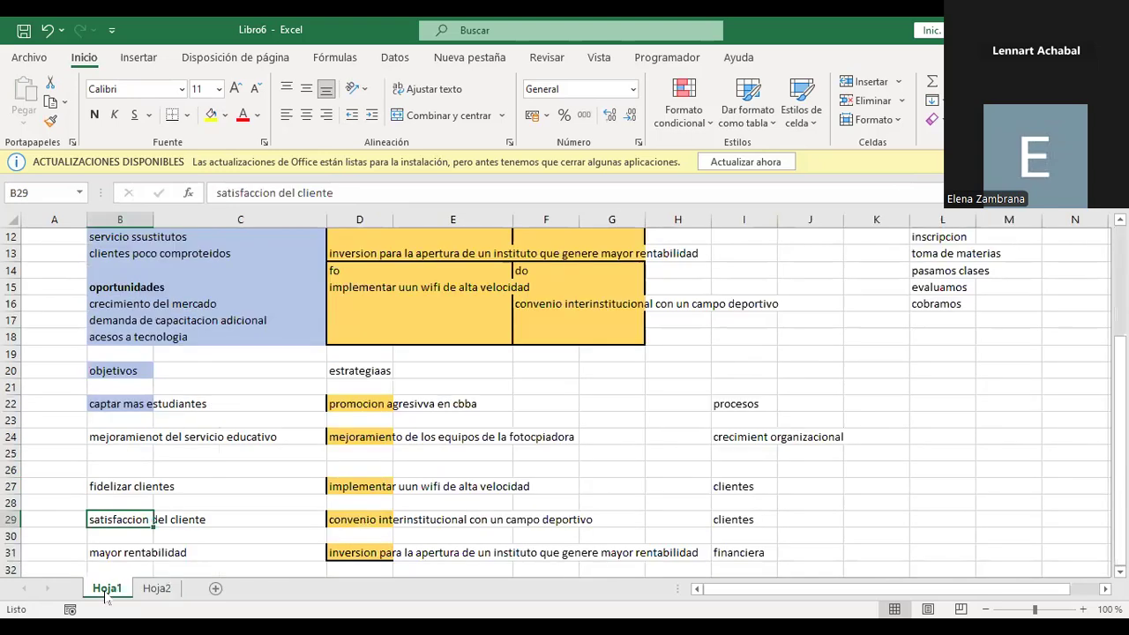
{"action": "left_click", "coordinate": [139, 554]}
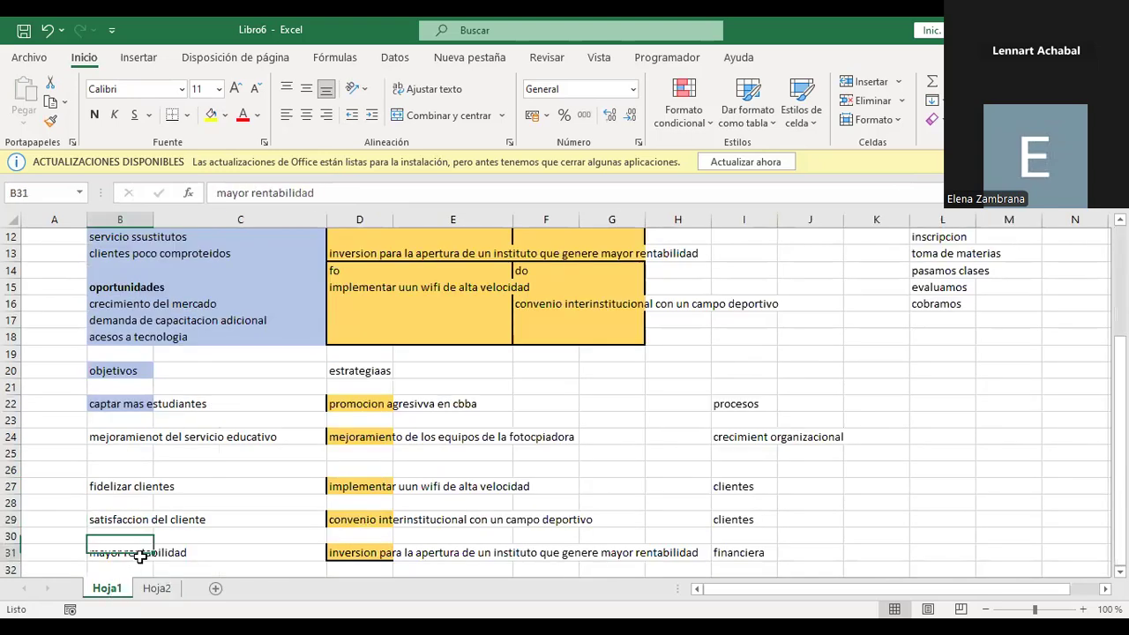
{"action": "left_click", "coordinate": [157, 589]}
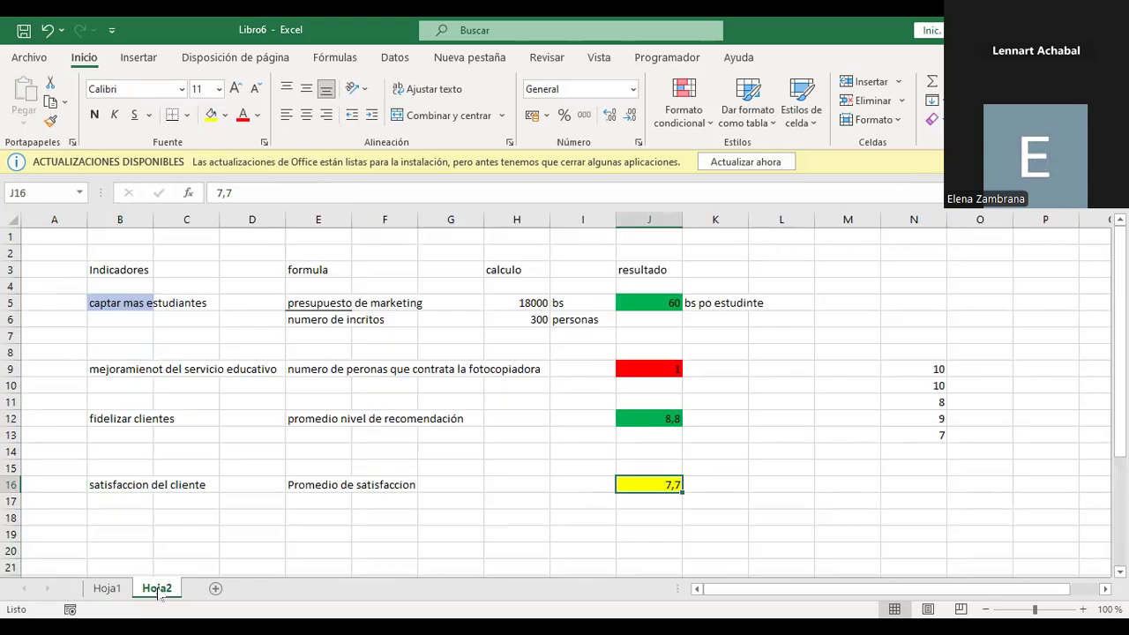
{"action": "left_click", "coordinate": [135, 547]}
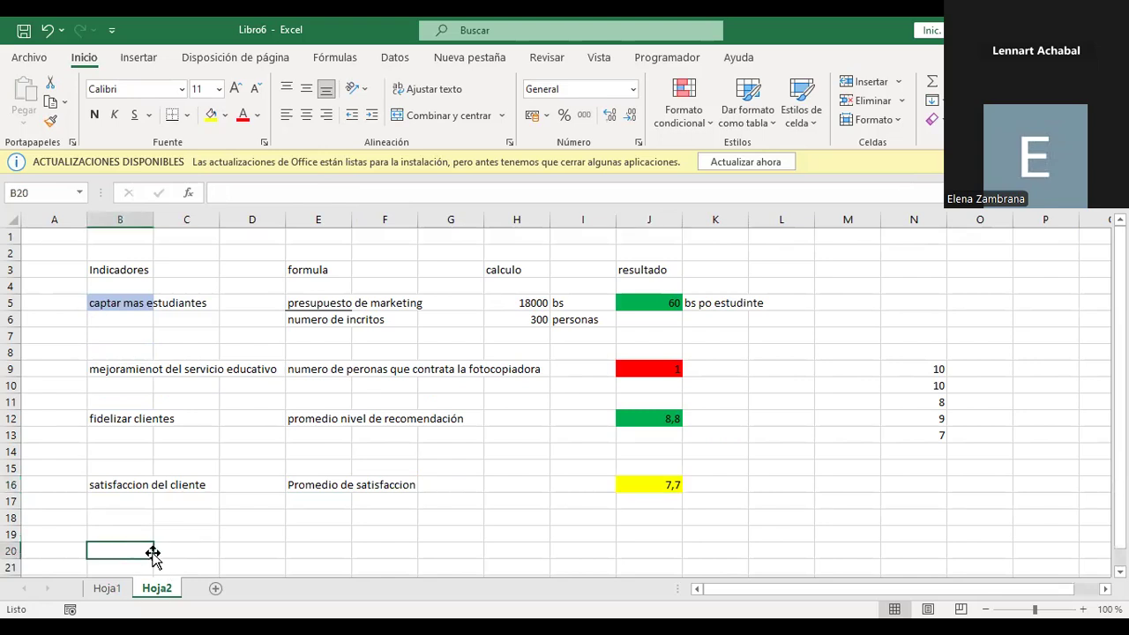
{"action": "type", "text": "Renta"}
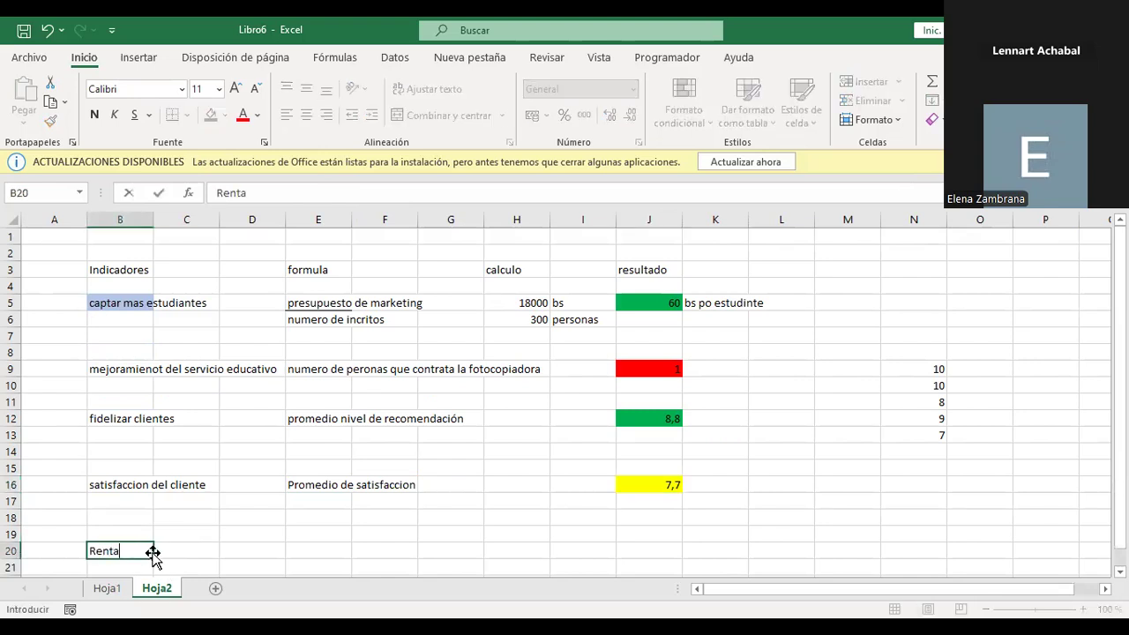
{"action": "type", "text": "biidad"}
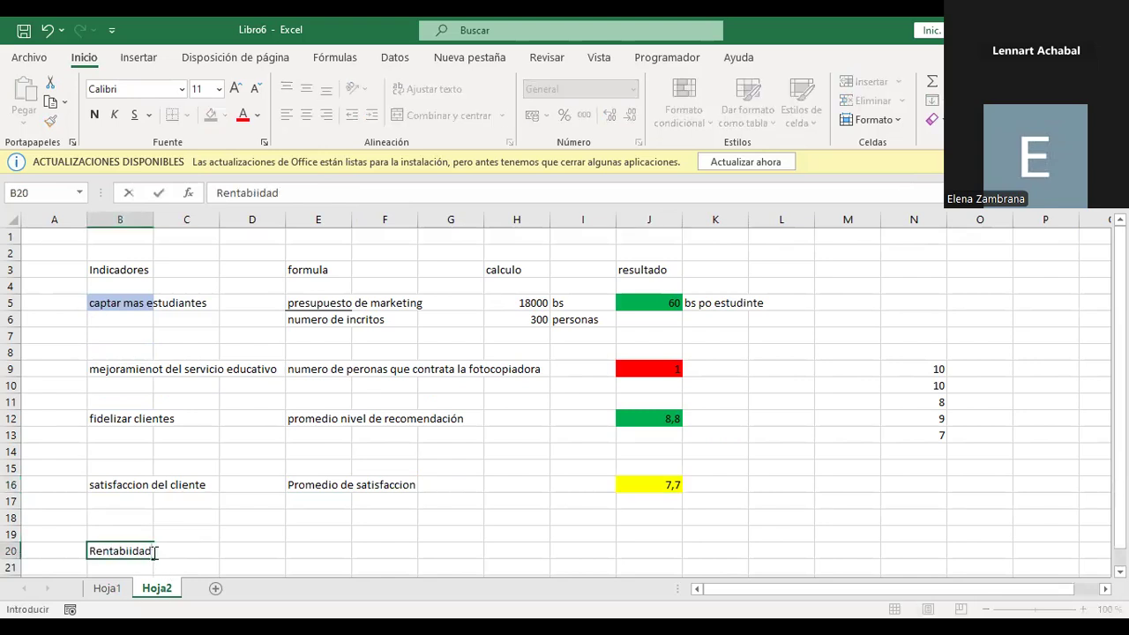
{"action": "key", "text": "Return"}
{"action": "key", "text": "Up"}
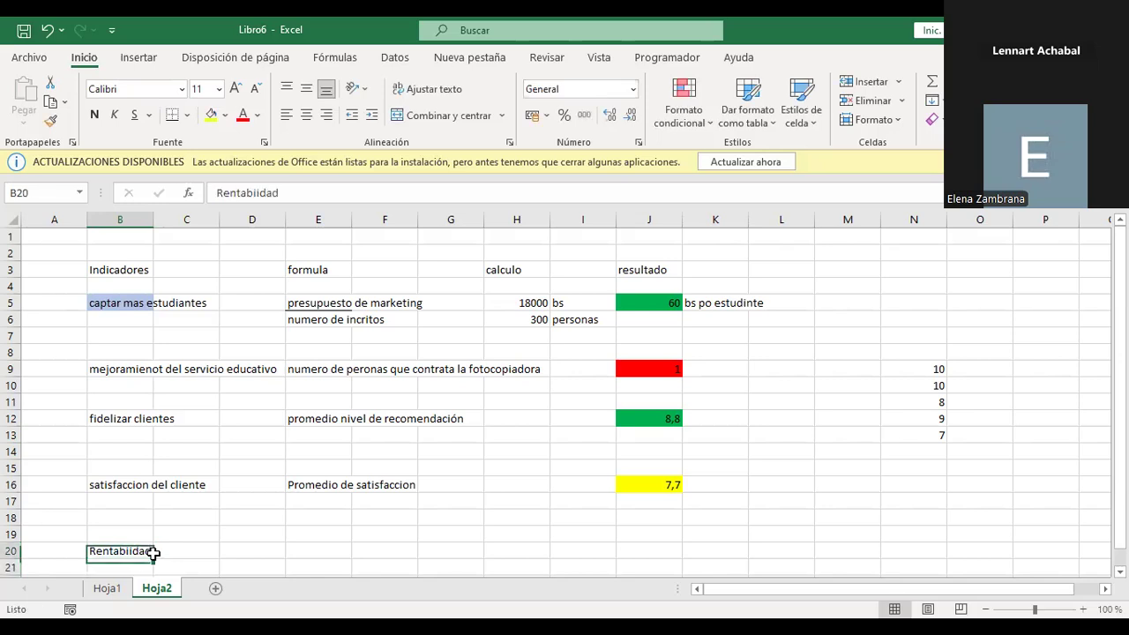
{"action": "key", "text": "Right"}
{"action": "key", "text": "Right"}
{"action": "key", "text": "Right"}
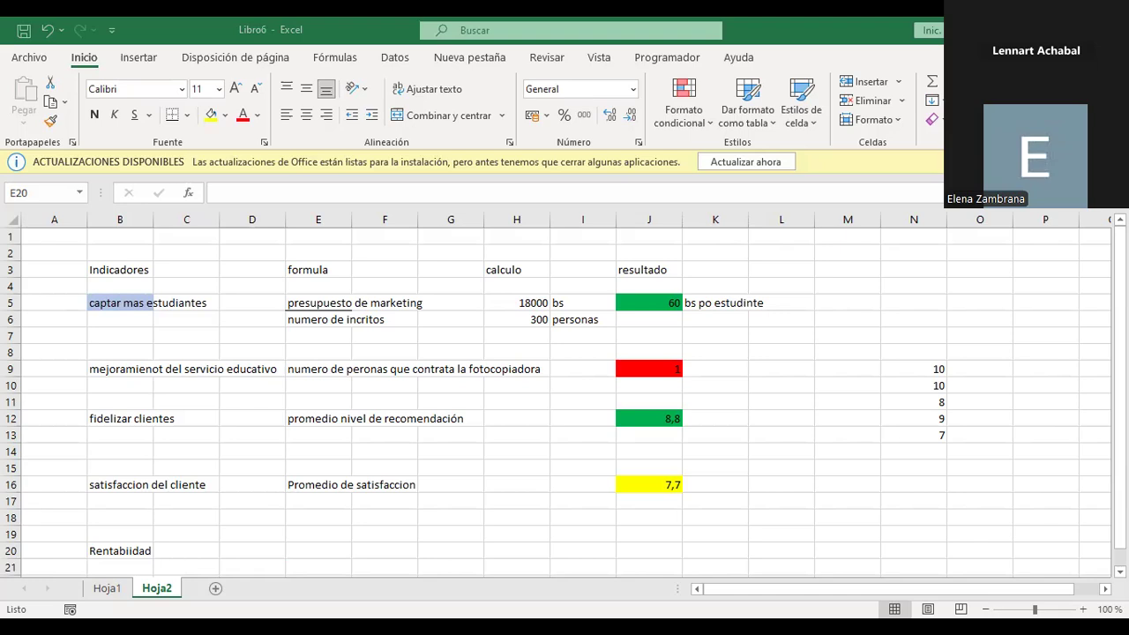
- Draw freehand annotation loops over the results area of Hoja2
{"action": "mouse_move", "coordinate": [691, 327]}
{"action": "left_mouse_down"}
{"action": "mouse_move", "coordinate": [667, 378]}
{"action": "mouse_move", "coordinate": [678, 406]}
{"action": "mouse_move", "coordinate": [757, 362]}
{"action": "mouse_move", "coordinate": [725, 345]}
{"action": "left_mouse_up"}
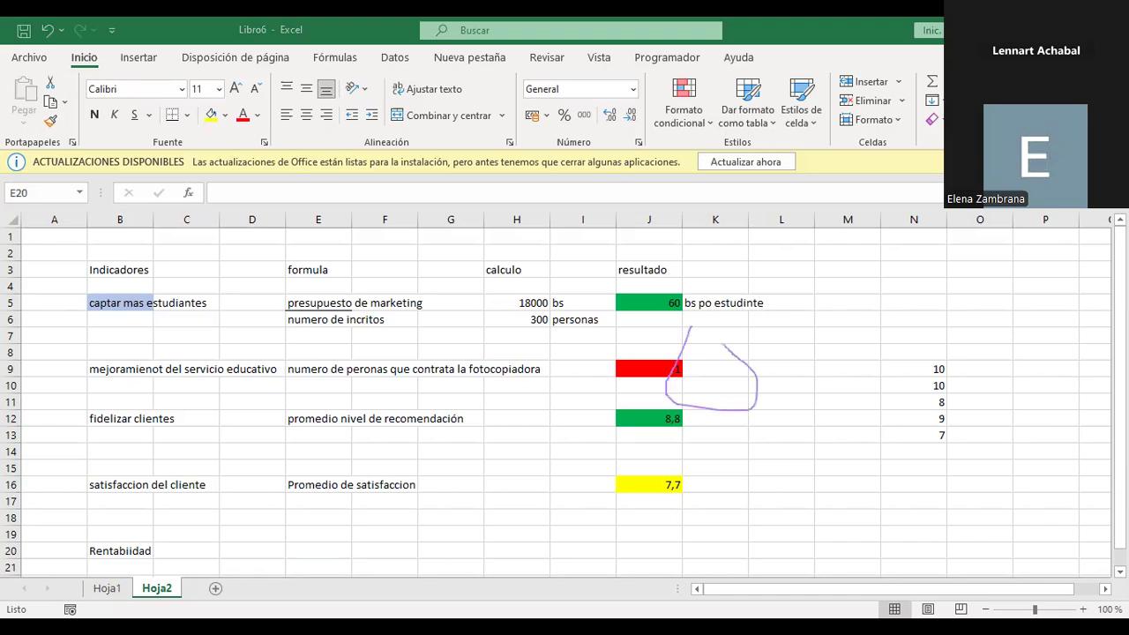
{"action": "mouse_move", "coordinate": [622, 298]}
{"action": "left_mouse_down"}
{"action": "mouse_move", "coordinate": [552, 298]}
{"action": "mouse_move", "coordinate": [510, 333]}
{"action": "mouse_move", "coordinate": [496, 387]}
{"action": "mouse_move", "coordinate": [609, 364]}
{"action": "left_mouse_up"}
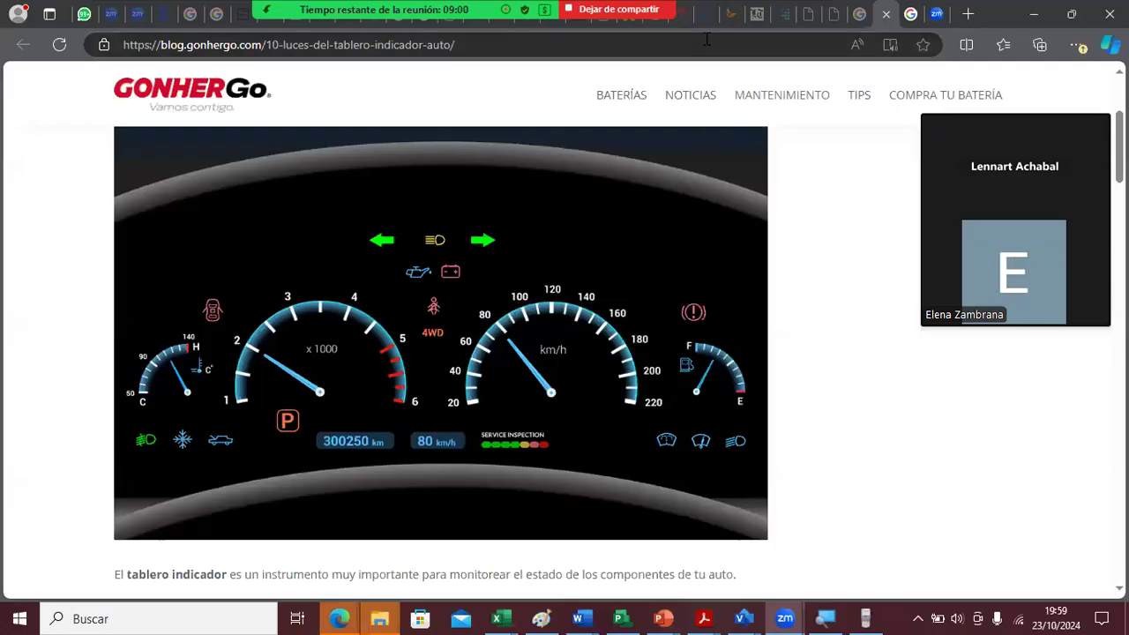
- Circle the fuel, temperature, rev counter and speedometer gauges on the car dashboard image with freehand annotations
{"action": "mouse_move", "coordinate": [708, 35]}
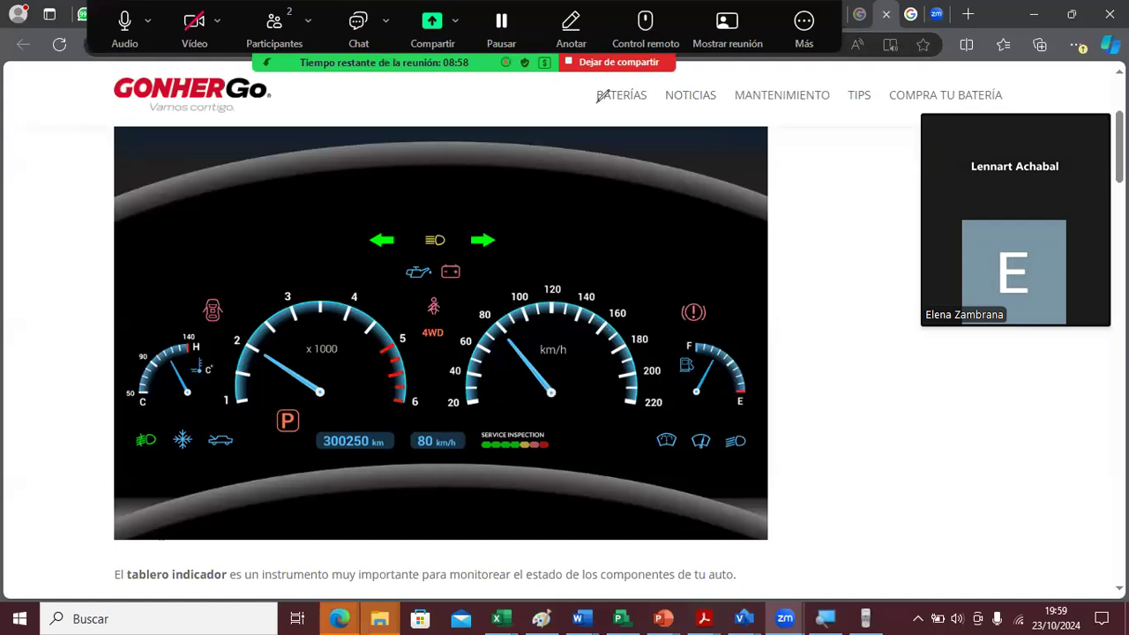
{"action": "mouse_move", "coordinate": [722, 308]}
{"action": "left_mouse_down"}
{"action": "mouse_move", "coordinate": [676, 311]}
{"action": "mouse_move", "coordinate": [682, 425]}
{"action": "mouse_move", "coordinate": [737, 316]}
{"action": "left_mouse_up"}
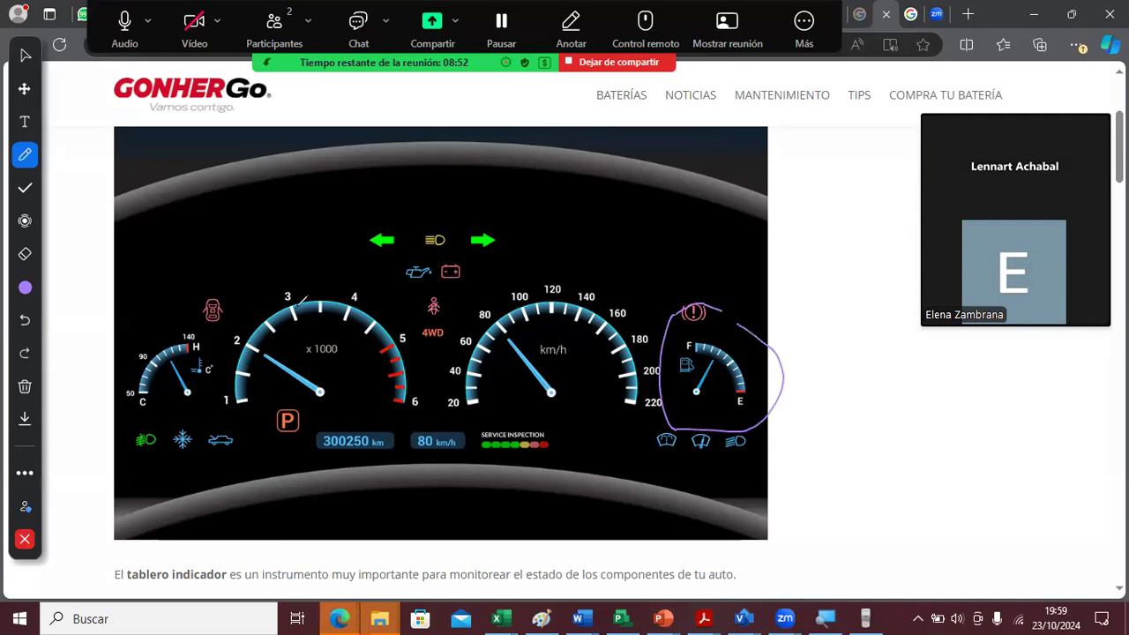
{"action": "mouse_move", "coordinate": [206, 279]}
{"action": "left_mouse_down"}
{"action": "mouse_move", "coordinate": [125, 381]}
{"action": "mouse_move", "coordinate": [212, 397]}
{"action": "mouse_move", "coordinate": [208, 330]}
{"action": "left_mouse_up"}
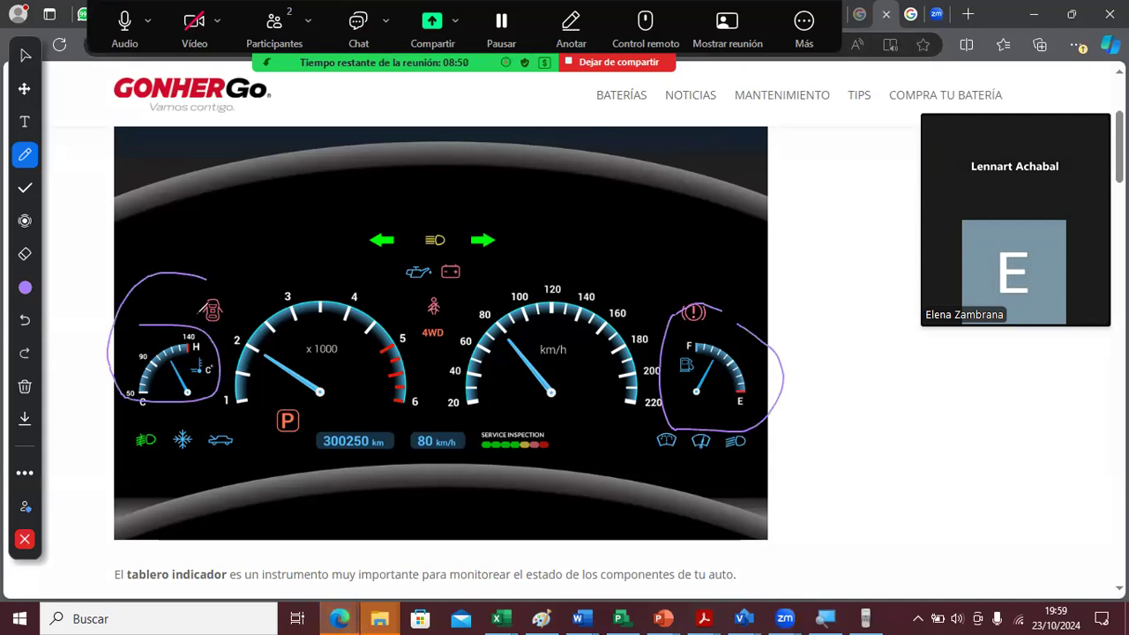
{"action": "mouse_move", "coordinate": [273, 277]}
{"action": "left_mouse_down"}
{"action": "mouse_move", "coordinate": [280, 399]}
{"action": "mouse_move", "coordinate": [353, 324]}
{"action": "mouse_move", "coordinate": [293, 311]}
{"action": "left_mouse_up"}
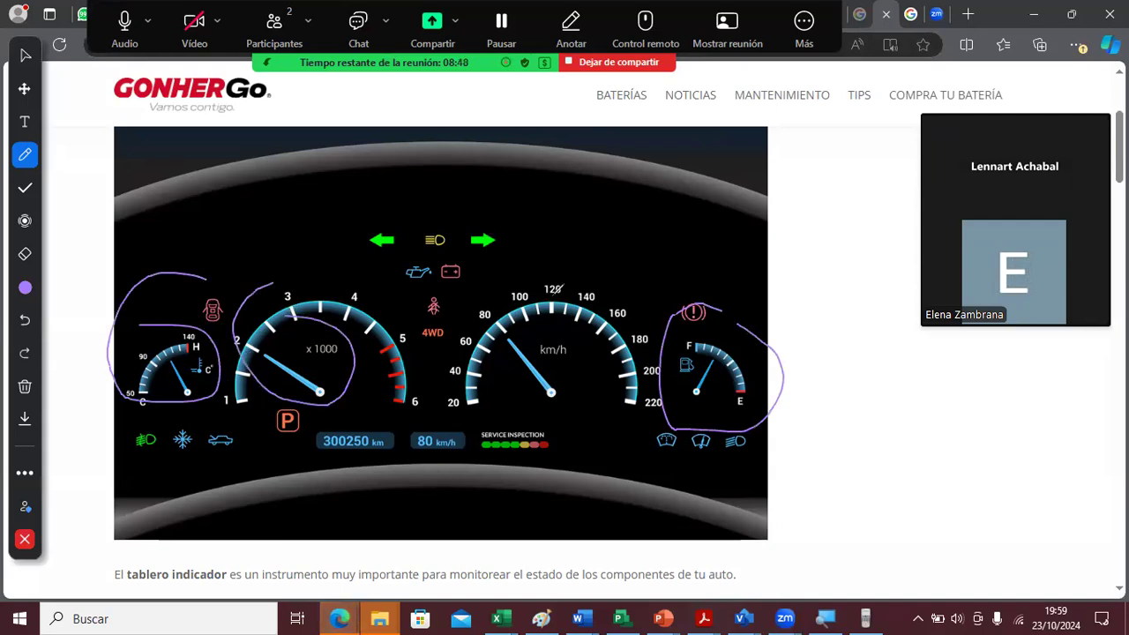
{"action": "mouse_move", "coordinate": [482, 298]}
{"action": "left_mouse_down"}
{"action": "mouse_move", "coordinate": [540, 395]}
{"action": "mouse_move", "coordinate": [618, 302]}
{"action": "mouse_move", "coordinate": [502, 287]}
{"action": "left_mouse_up"}
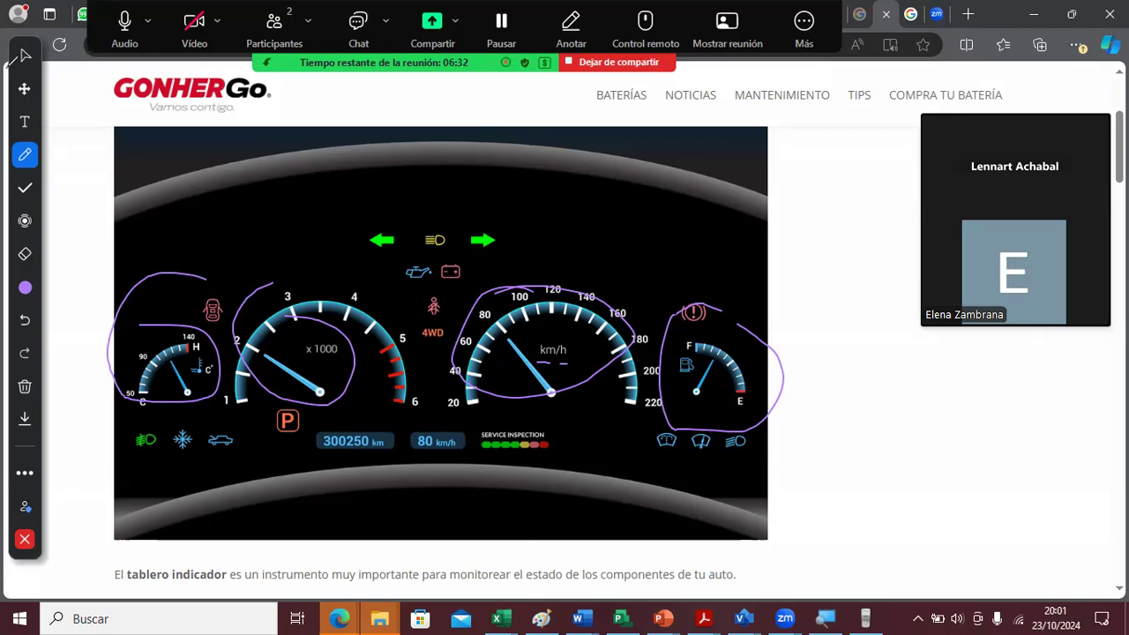
- Switch back to the Libro6 workbook in Excel and enter "ROE" in C20 beside the profitability indicator
{"action": "left_click", "coordinate": [24, 56]}
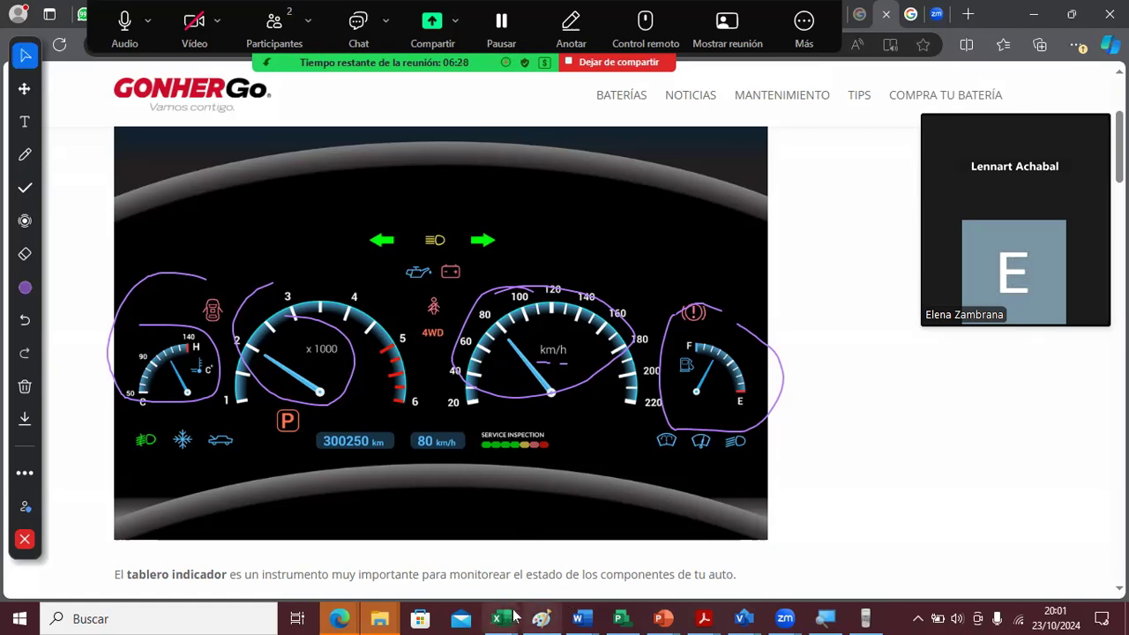
{"action": "mouse_move", "coordinate": [515, 615]}
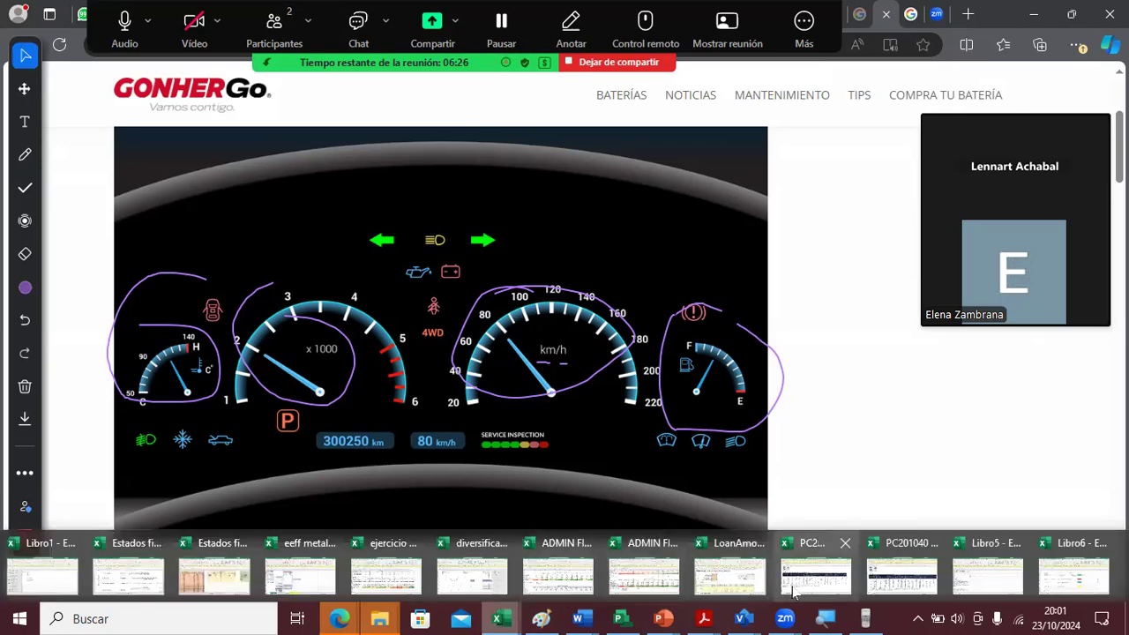
{"action": "left_click", "coordinate": [1048, 577]}
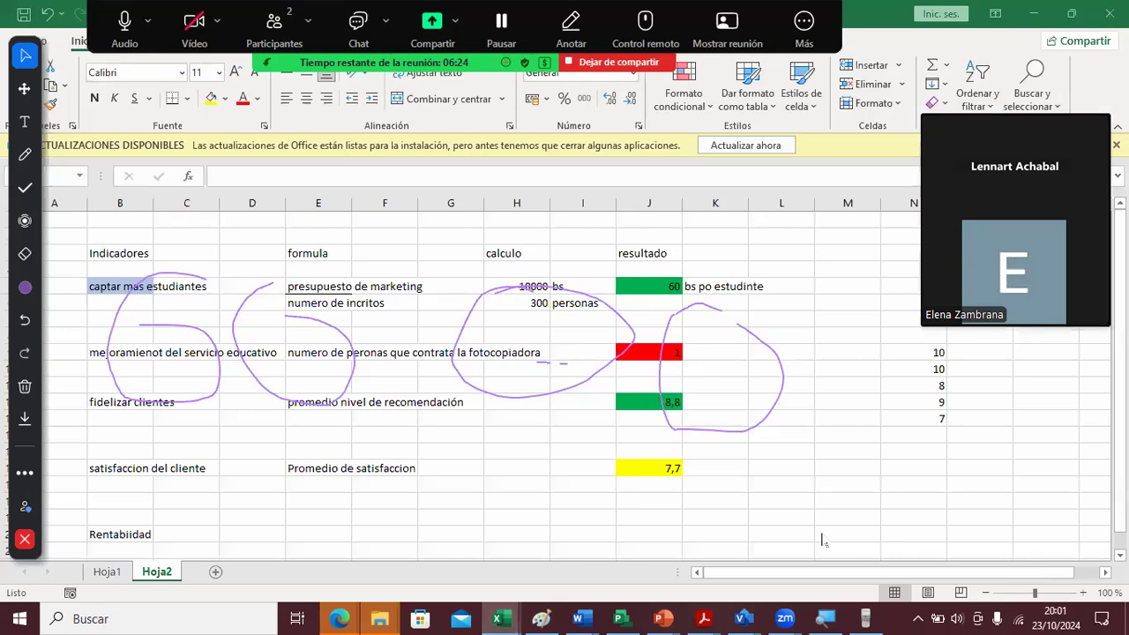
{"action": "left_click", "coordinate": [225, 538]}
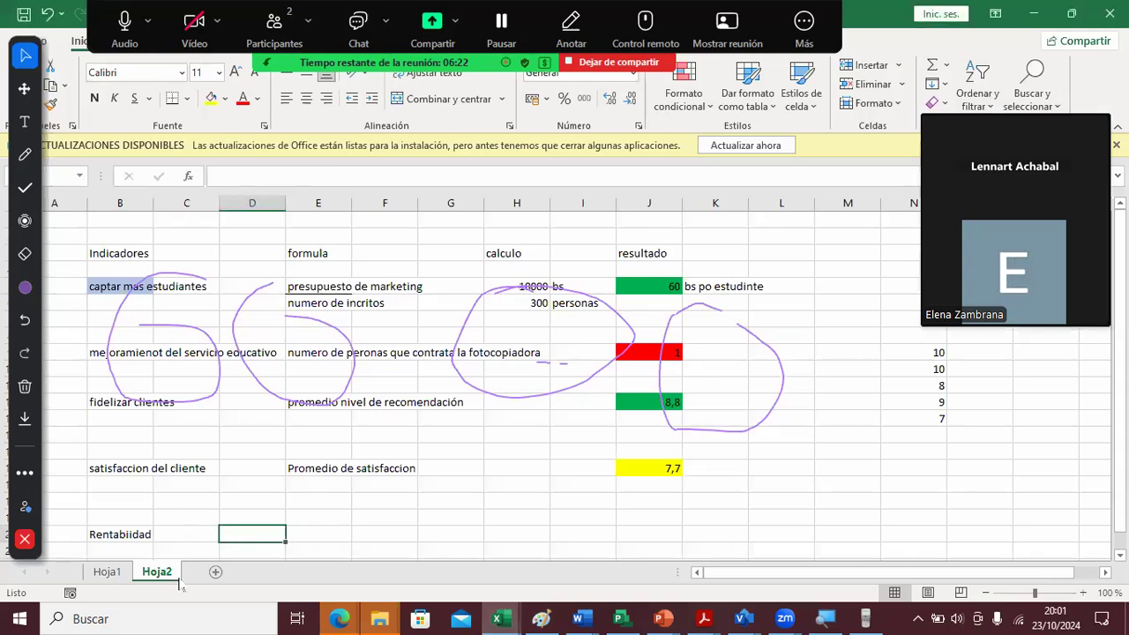
{"action": "key", "text": "Left"}
{"action": "type", "text": "roe"}
{"action": "key", "text": "BackSpace"}
{"action": "key", "text": "BackSpace"}
{"action": "key", "text": "BackSpace"}
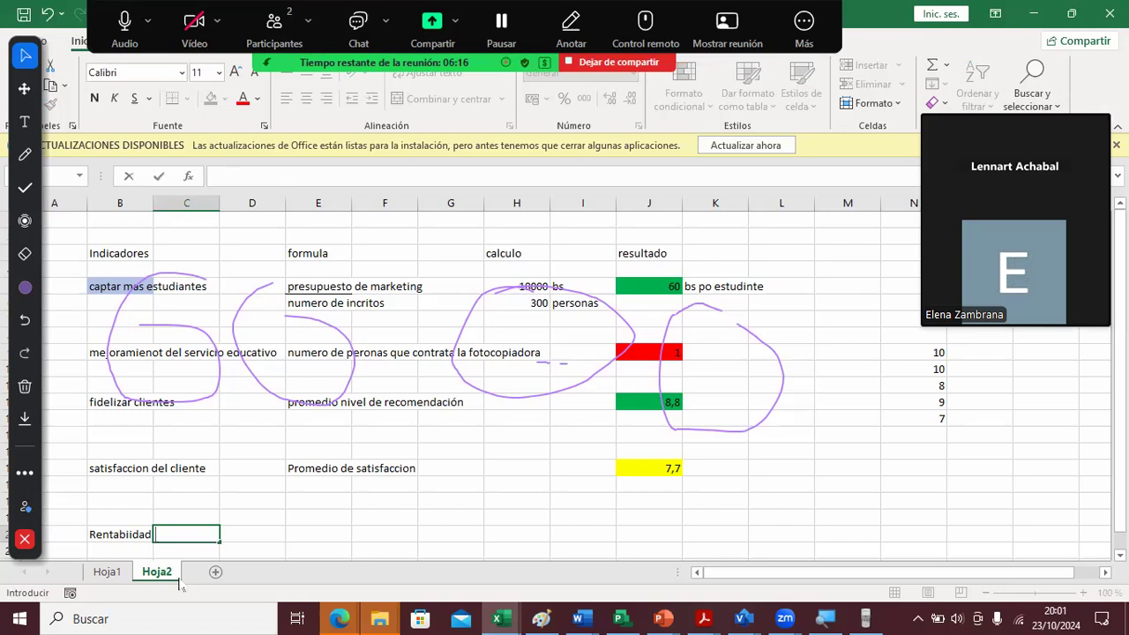
{"action": "type", "text": "ROE"}
{"action": "key", "text": "Return"}
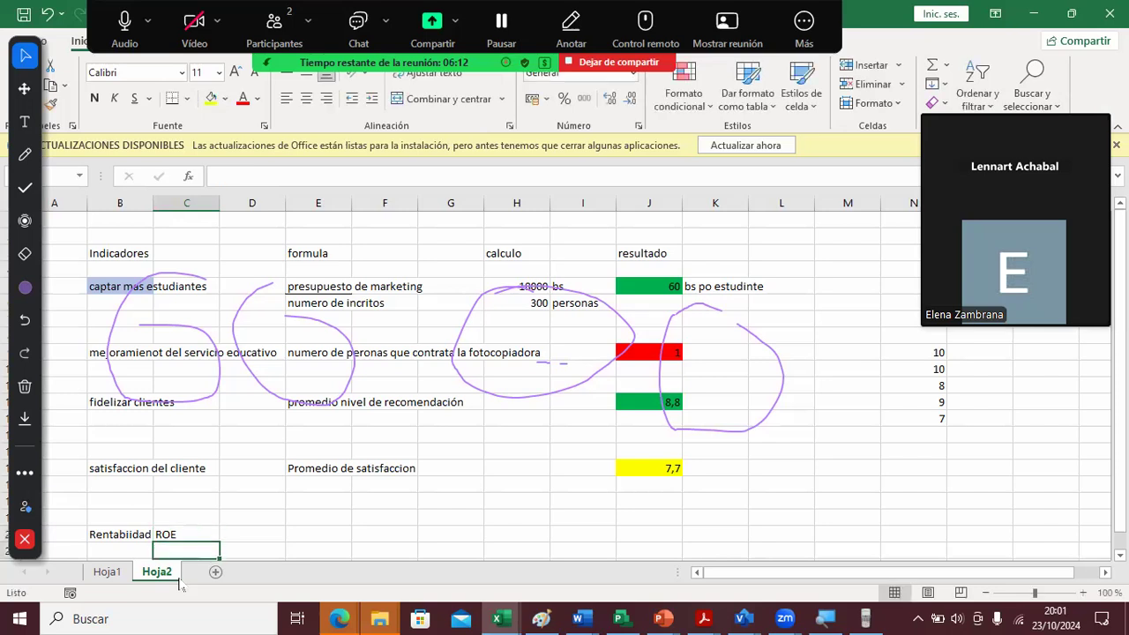
- Enter the ROE formula as "UN" in E20 and "PAT" in E21
{"action": "key", "text": "Right"}
{"action": "key", "text": "Right"}
{"action": "key", "text": "Up"}
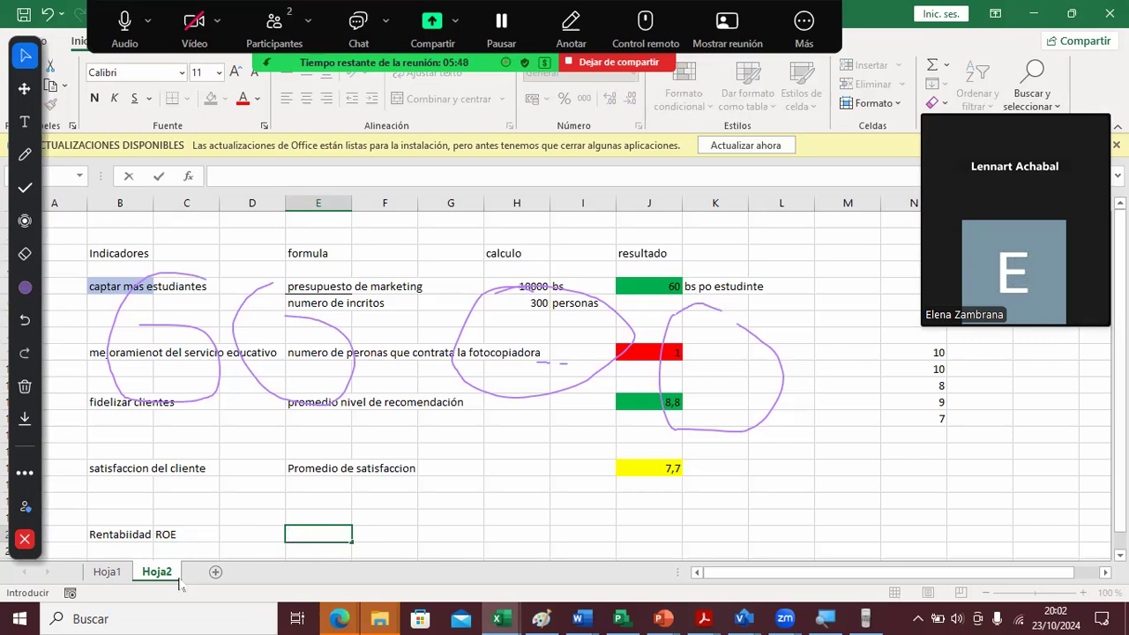
{"action": "type", "text": "UN"}
{"action": "key", "text": "Return"}
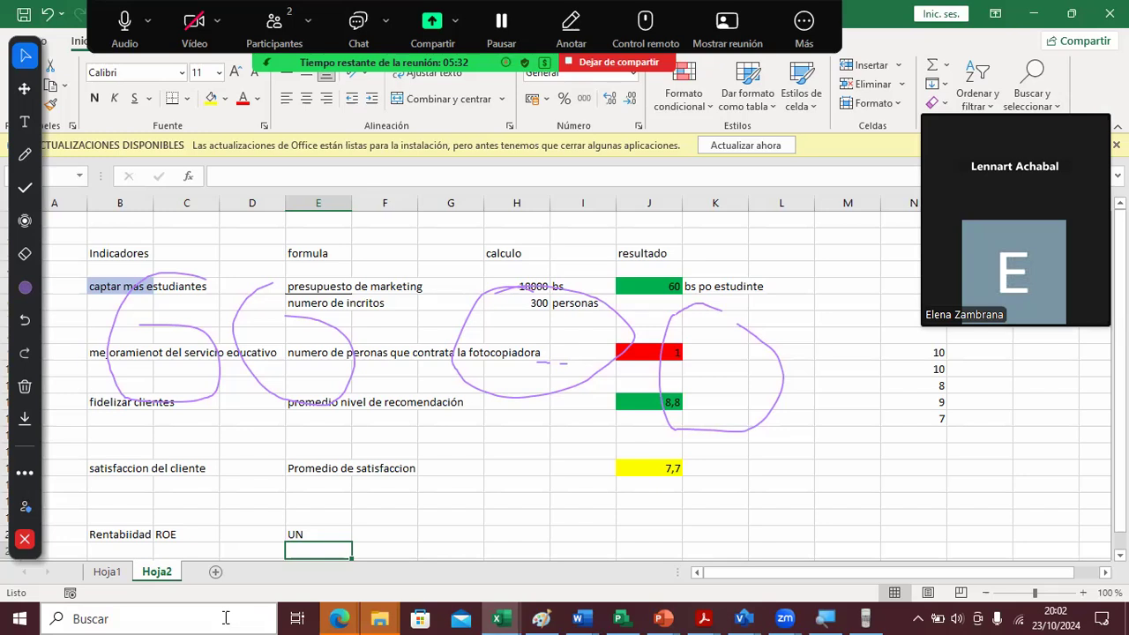
{"action": "type", "text": "PAT"}
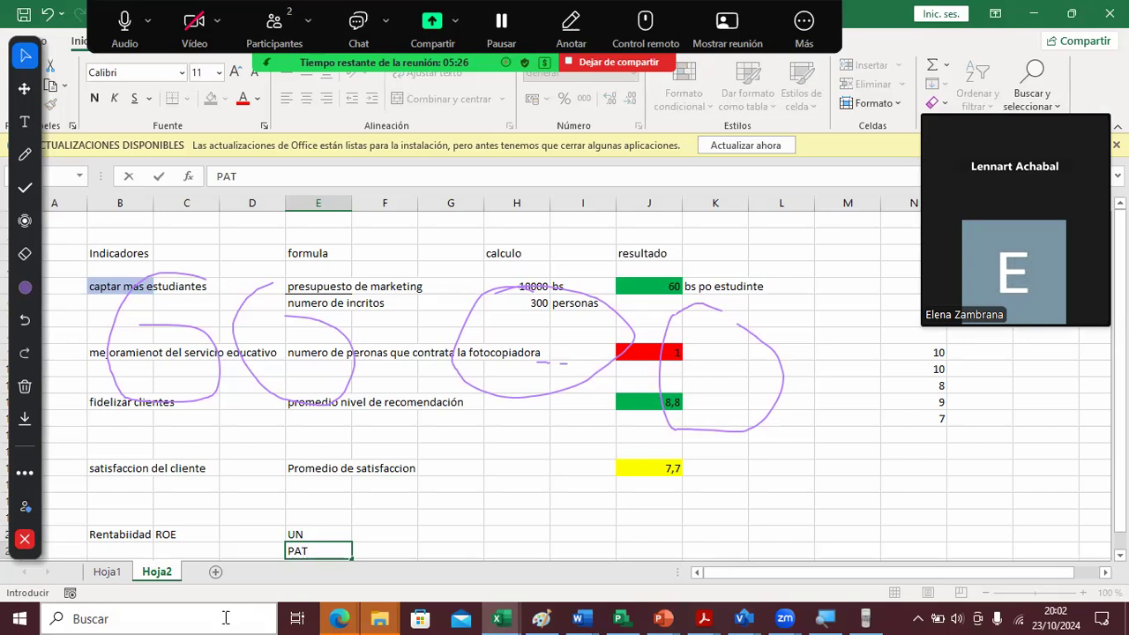
{"action": "key", "text": "Tab"}
{"action": "key", "text": "Tab"}
{"action": "key", "text": "Tab"}
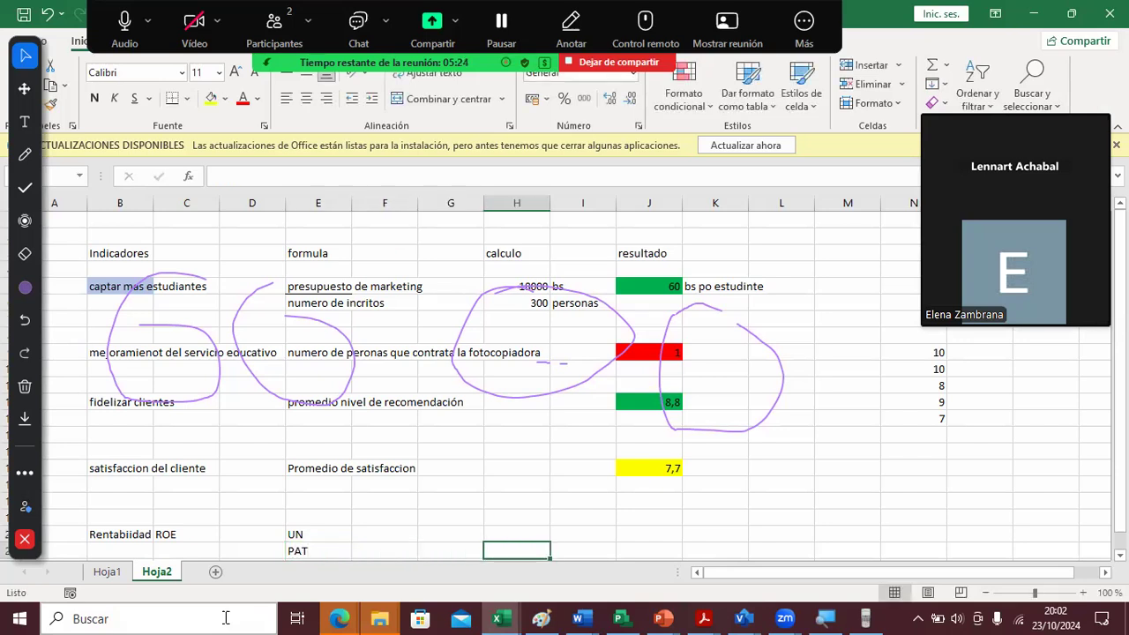
{"action": "key", "text": "Up"}
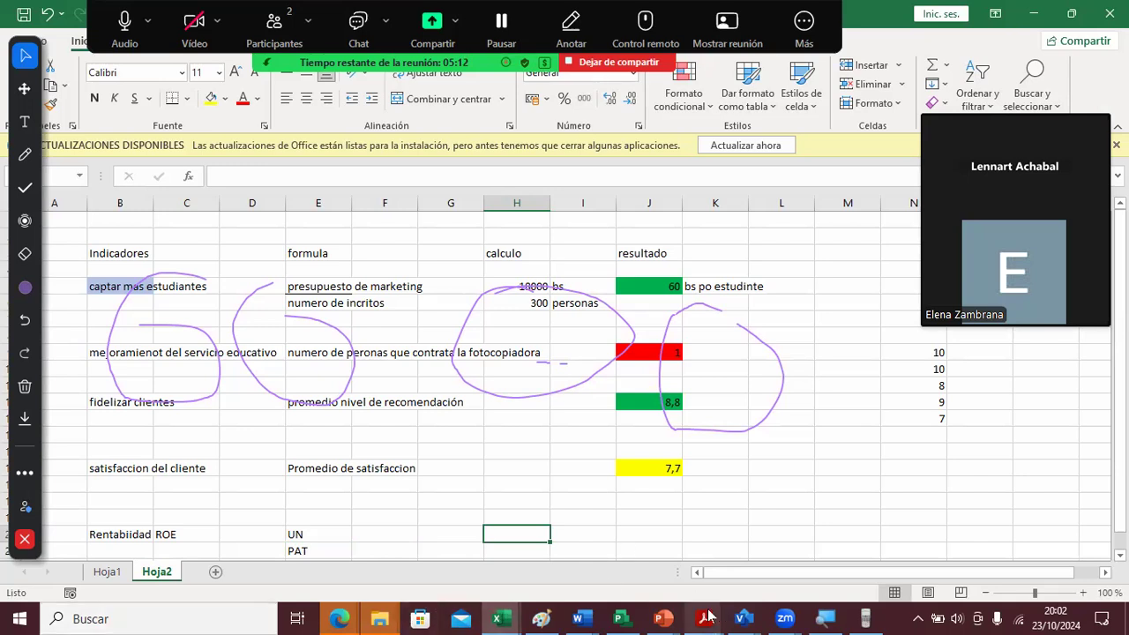
- Clear your own annotation drawings from the shared screen
{"action": "mouse_move", "coordinate": [708, 617]}
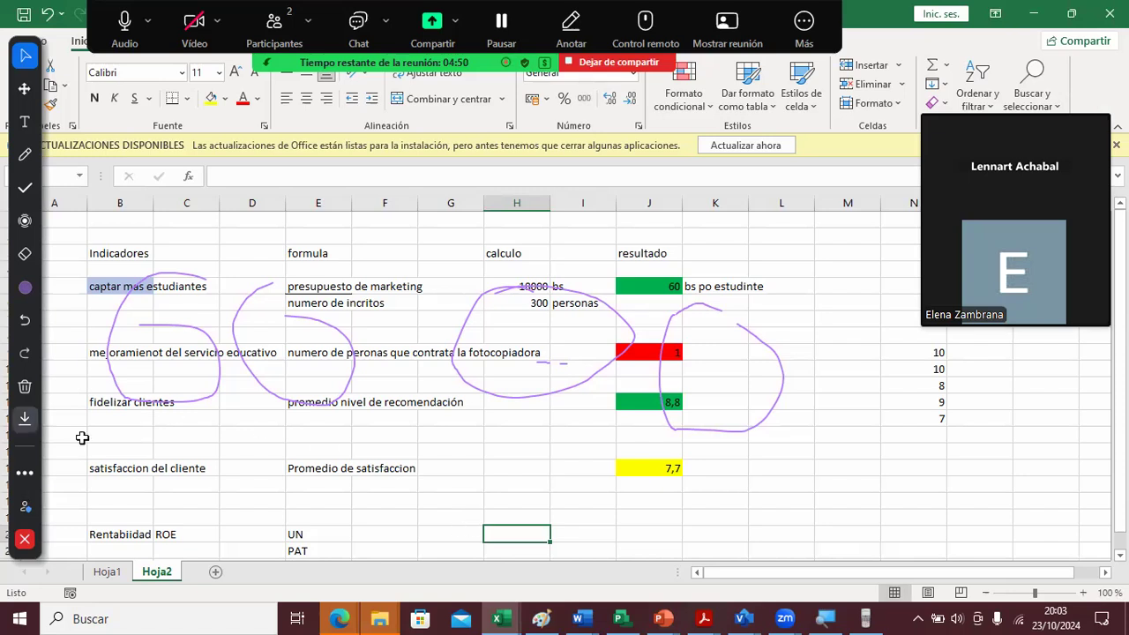
{"action": "left_click", "coordinate": [24, 386]}
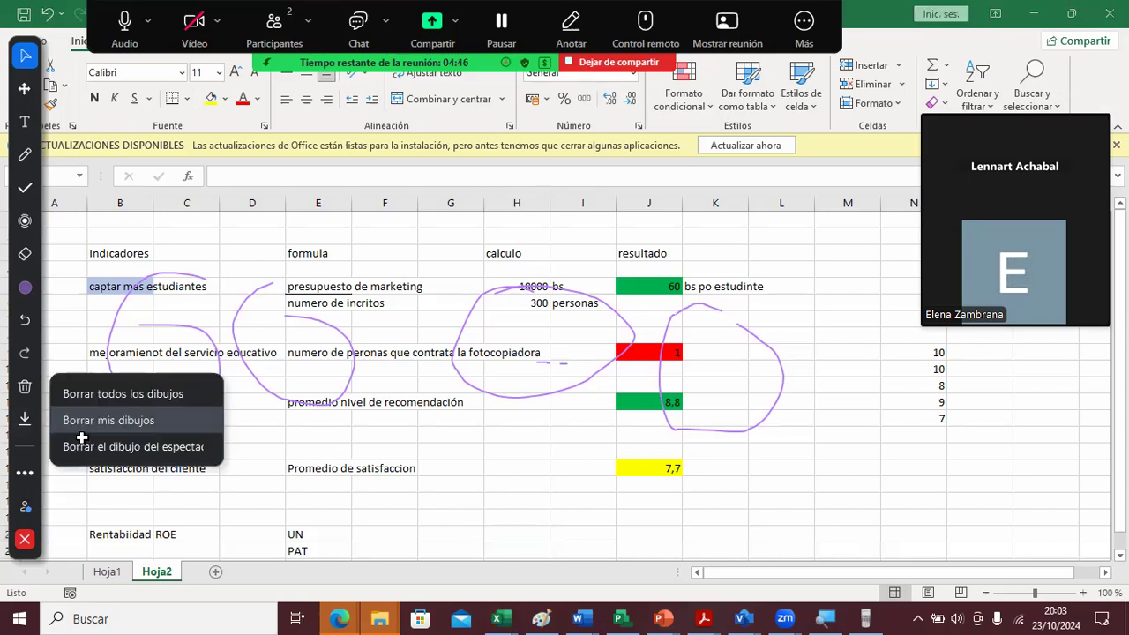
{"action": "left_click", "coordinate": [81, 422]}
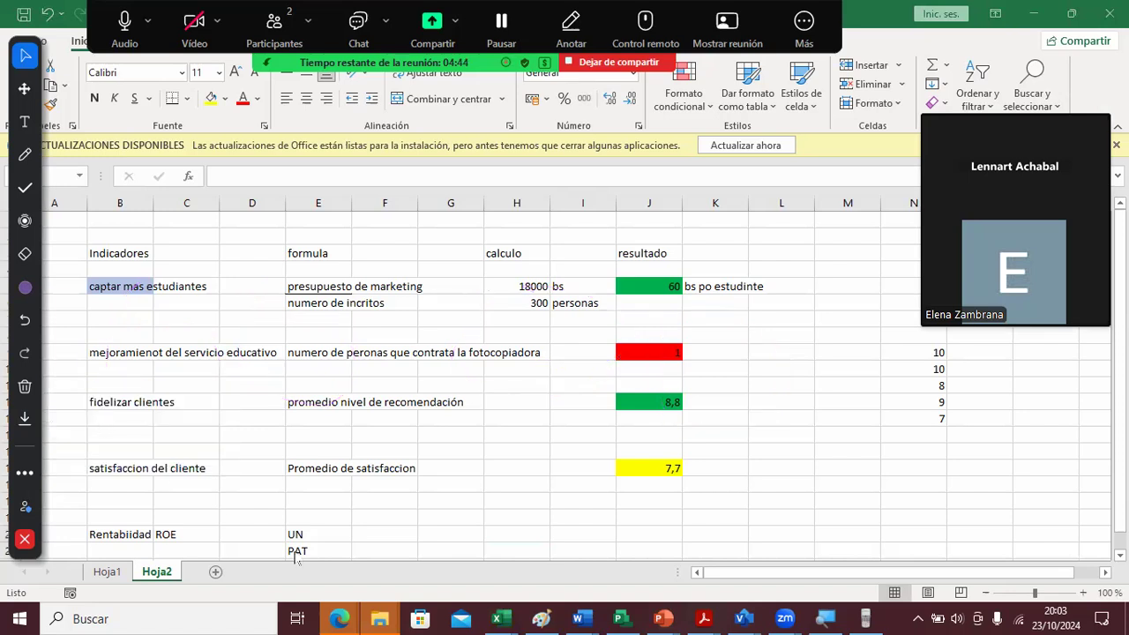
{"action": "left_click", "coordinate": [414, 529]}
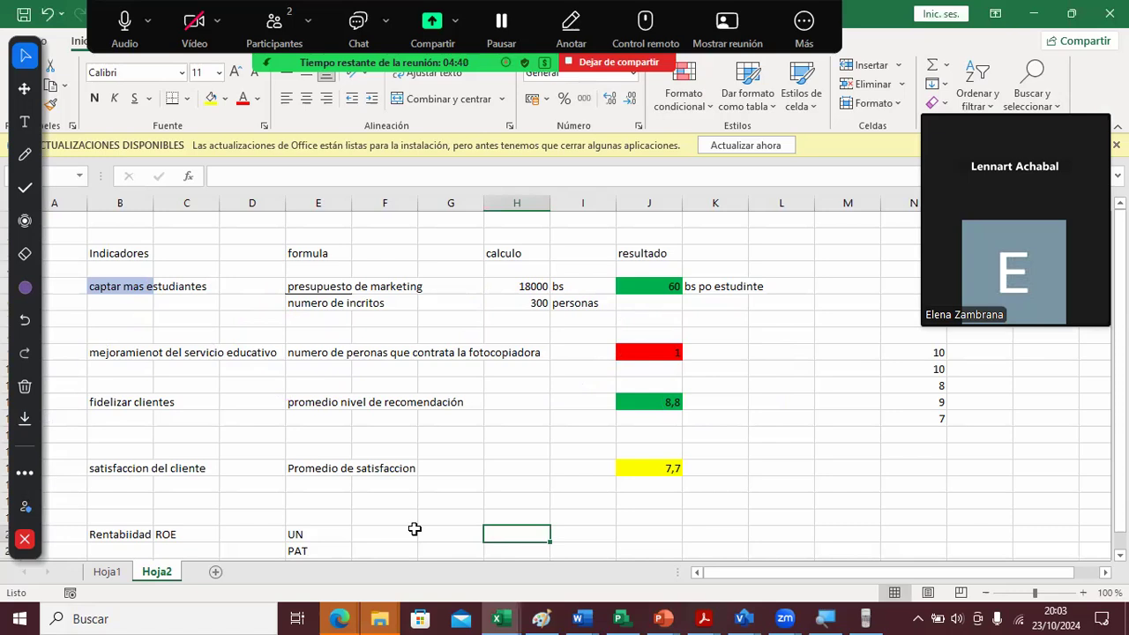
{"action": "key", "text": "Right"}
{"action": "key", "text": "Right"}
{"action": "key", "text": "Right"}
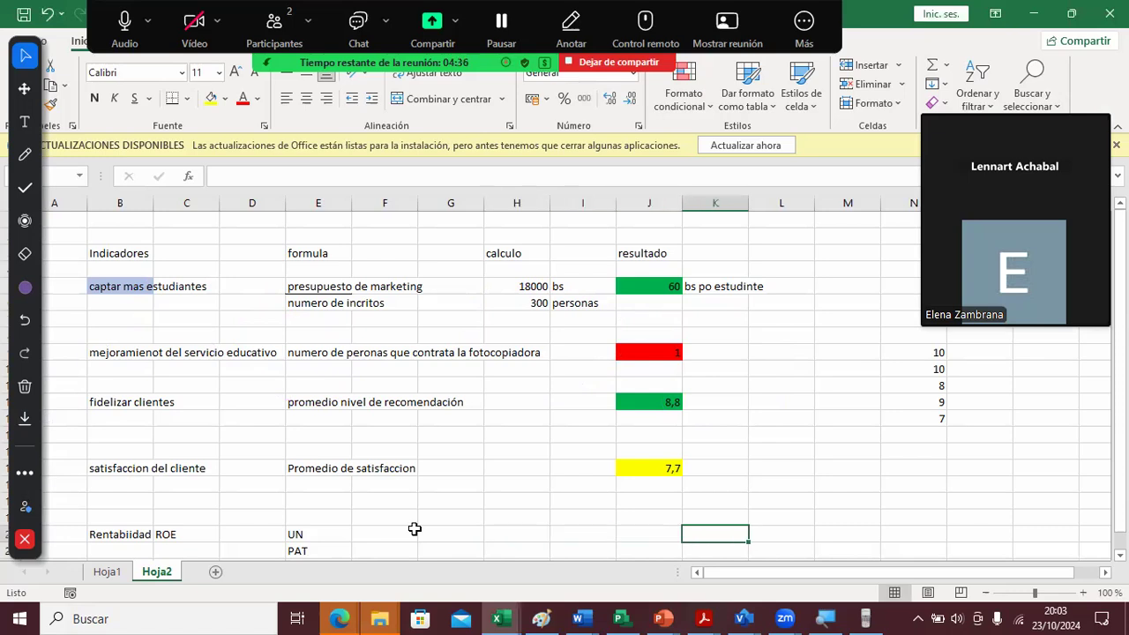
{"action": "type", "text": "<<"}
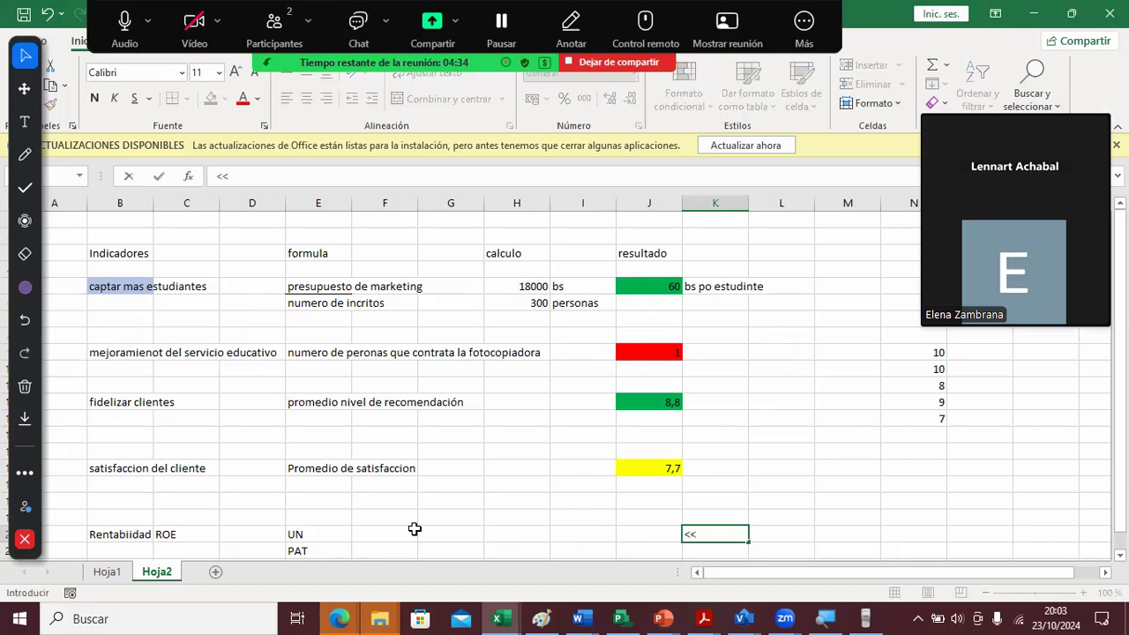
{"action": "key", "text": "BackSpace"}
{"action": "key", "text": "BackSpace"}
{"action": "key", "text": "Left"}
{"action": "key", "text": "Left"}
{"action": "key", "text": "Left"}
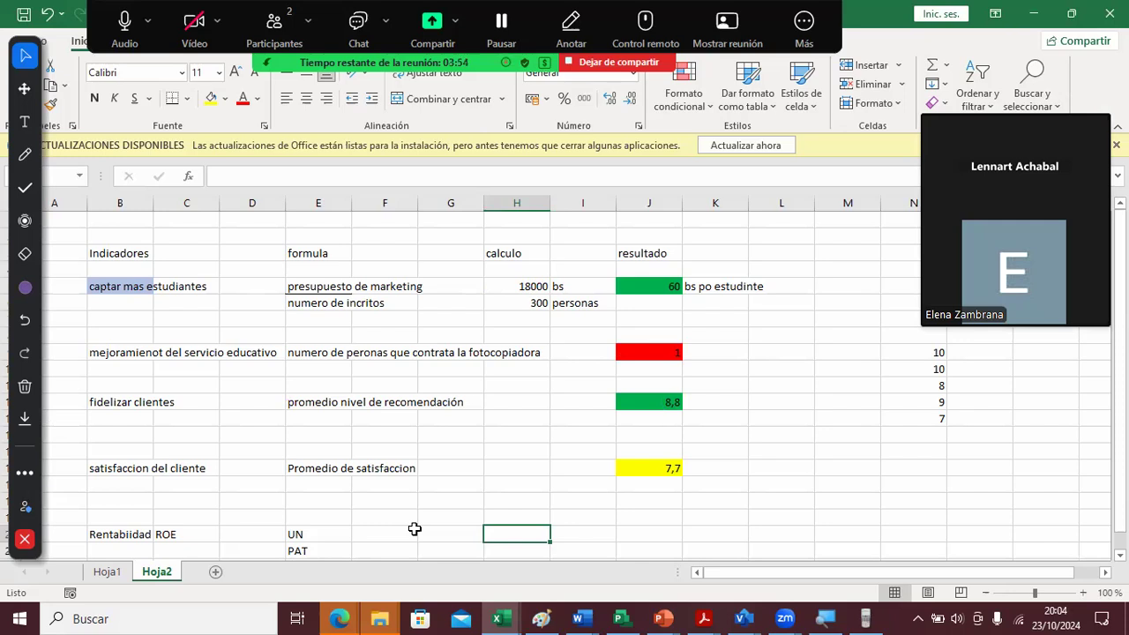
{"action": "key", "text": "Down"}
{"action": "key", "text": "Down"}
{"action": "key", "text": "Down"}
{"action": "key", "text": "Down"}
{"action": "key", "text": "Down"}
{"action": "key", "text": "Down"}
{"action": "key", "text": "Down"}
{"action": "key", "text": "Down"}
{"action": "key", "text": "Down"}
{"action": "key", "text": "Down"}
{"action": "key", "text": "Down"}
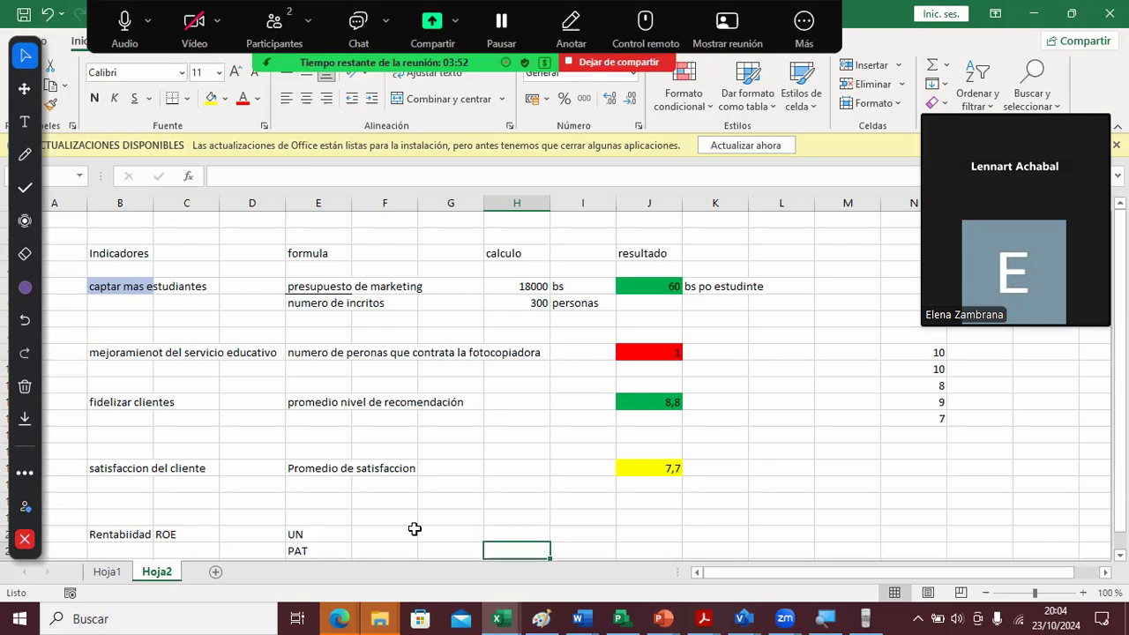
{"action": "key", "text": "Left"}
{"action": "key", "text": "Left"}
{"action": "key", "text": "Left"}
{"action": "key", "text": "Left"}
{"action": "key", "text": "Left"}
{"action": "key", "text": "Left"}
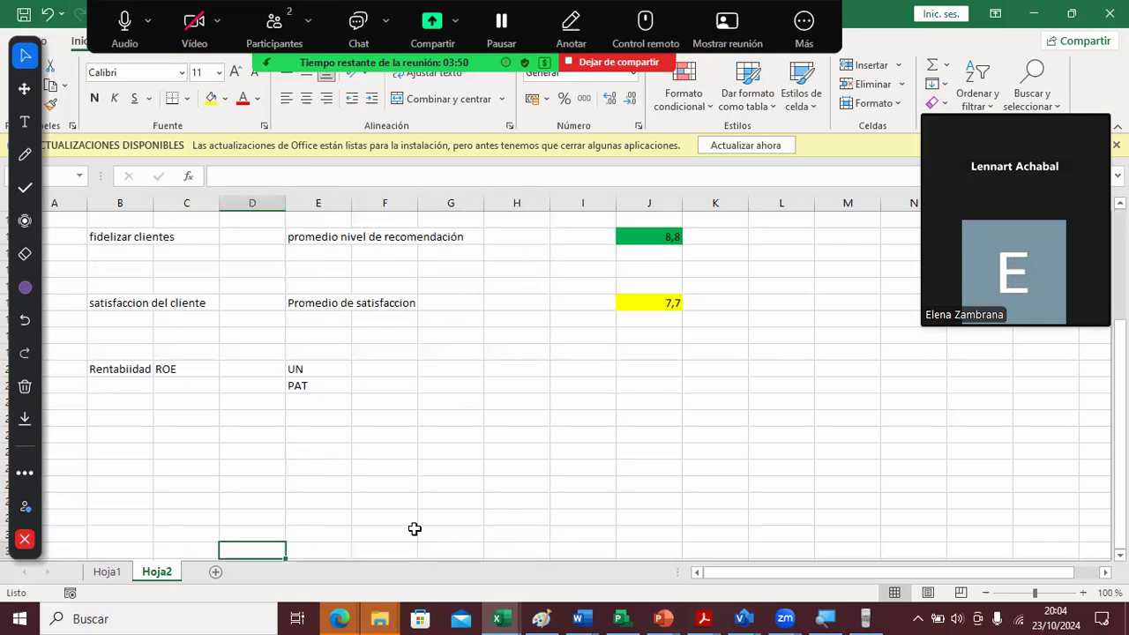
- Enter "RENTABILIDAD" in B27 and its rate of 4% in D27, below the ROE indicator
{"action": "key", "text": "Up"}
{"action": "key", "text": "Up"}
{"action": "key", "text": "Up"}
{"action": "key", "text": "Up"}
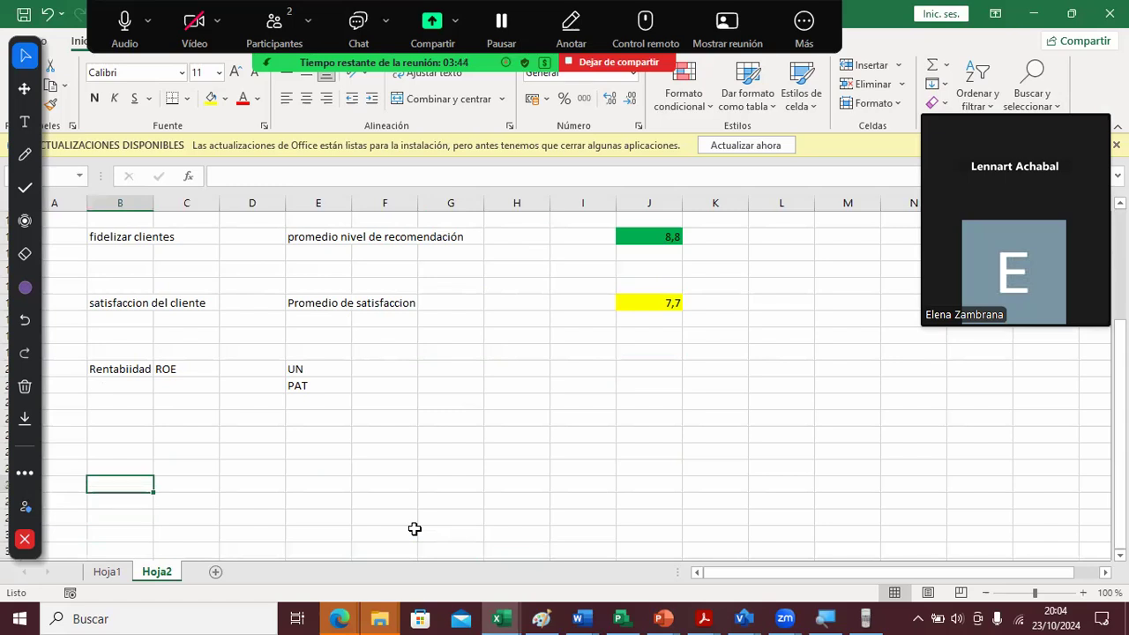
{"action": "type", "text": "RENTABILIDAD"}
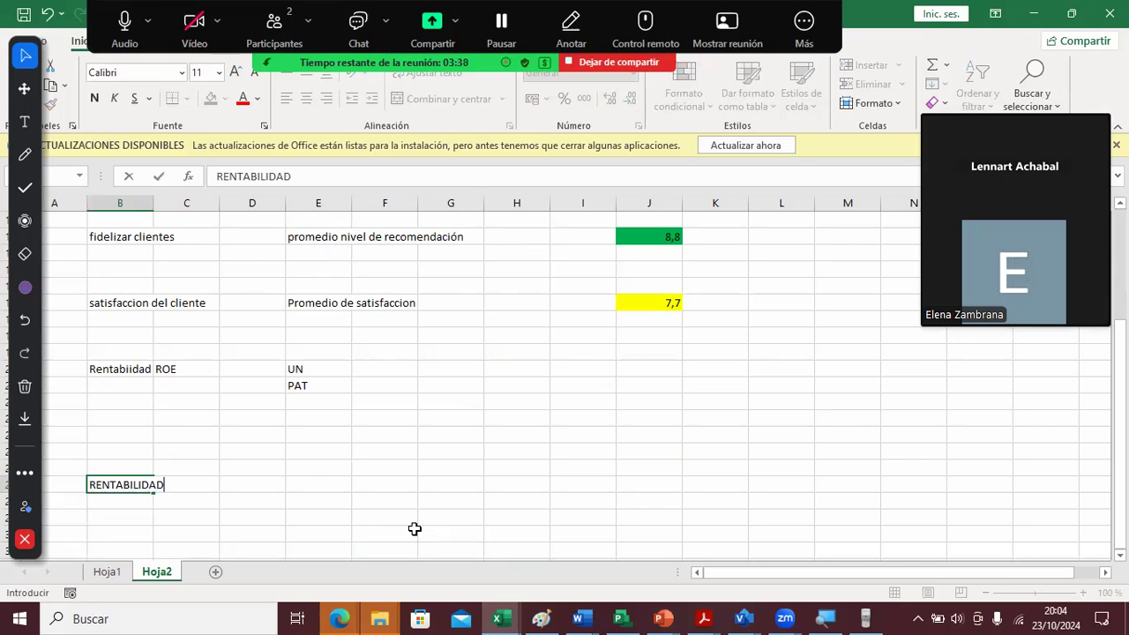
{"action": "key", "text": "Tab"}
{"action": "key", "text": "Tab"}
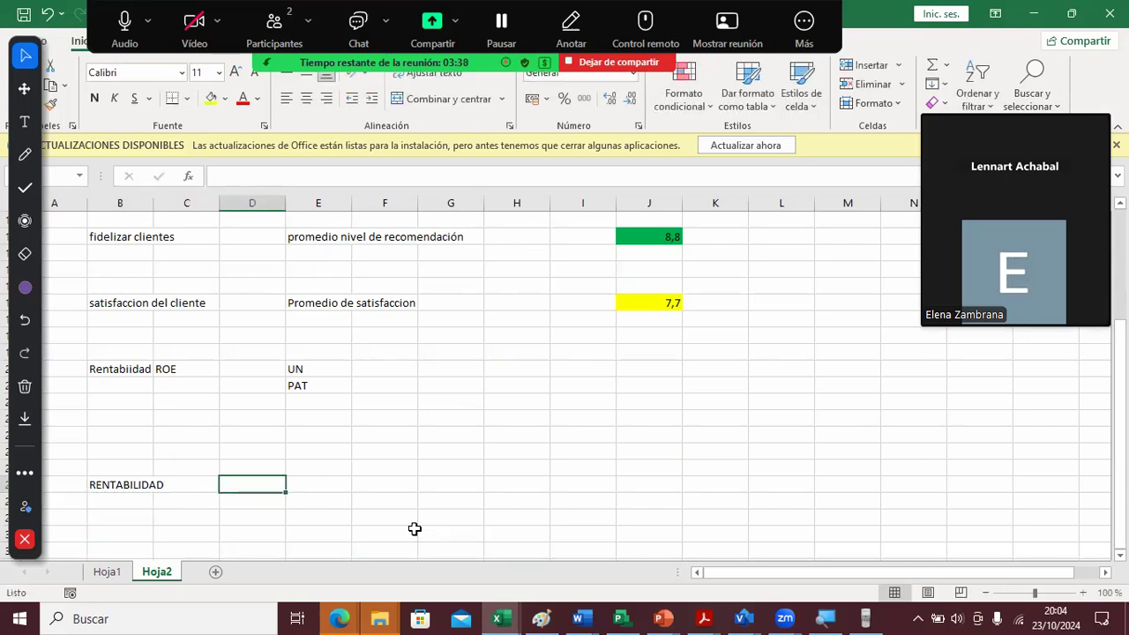
{"action": "type", "text": "4%"}
{"action": "key", "text": "Tab"}
{"action": "key", "text": "Tab"}
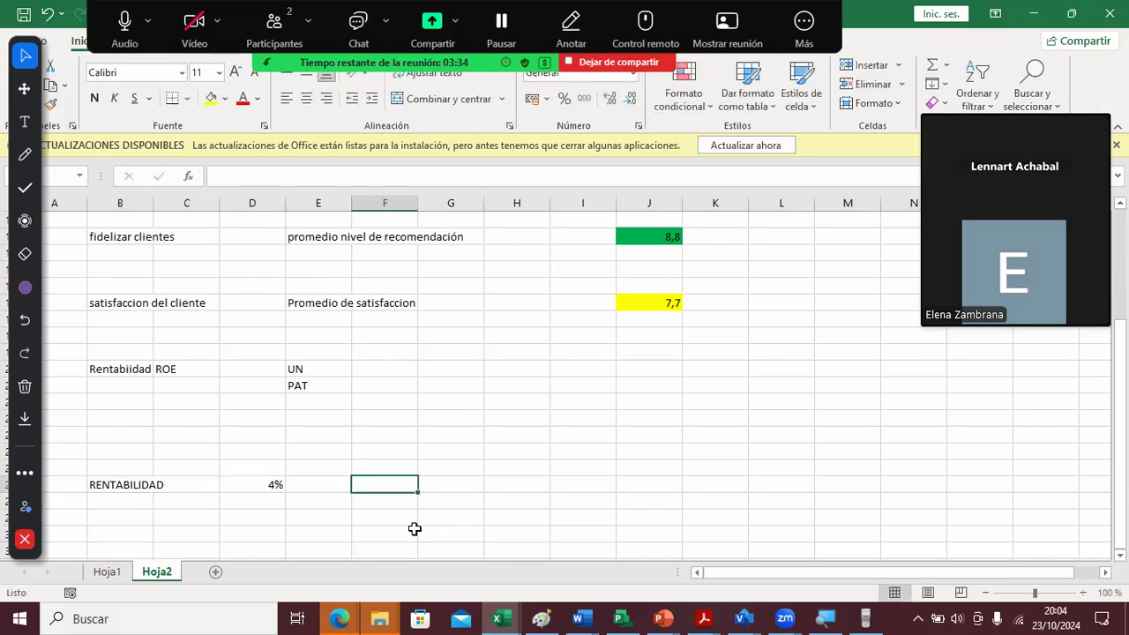
- Label the investment types beside the rates, with "CAJA AHORRO" in F27 and "DPF" in F28
{"action": "type", "text": "CAJA AHORR"}
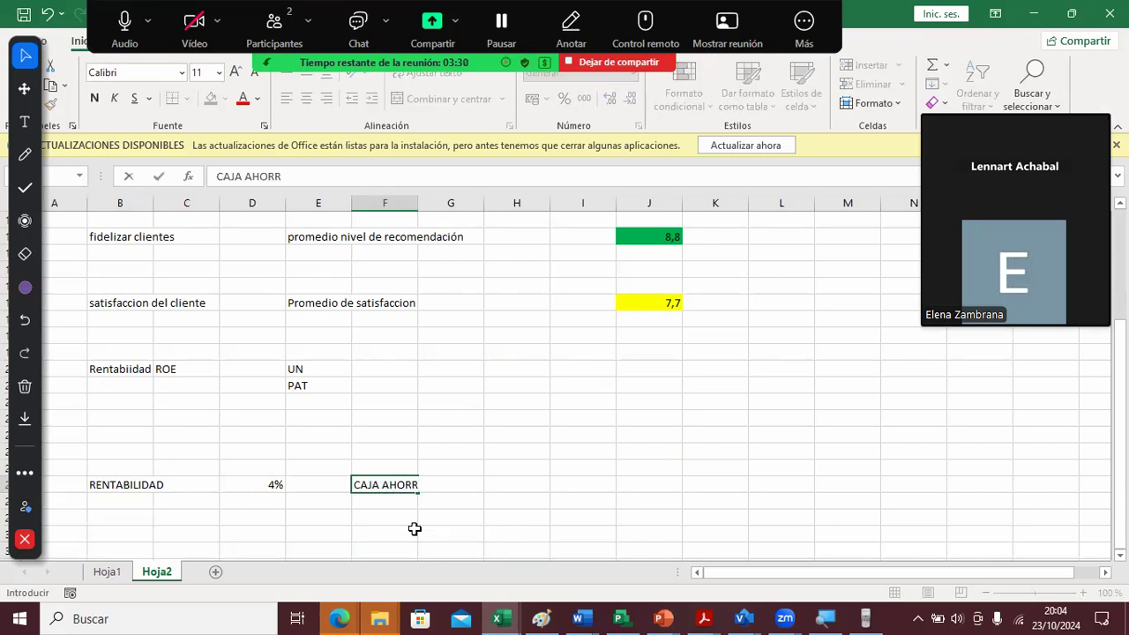
{"action": "type", "text": "O"}
{"action": "key", "text": "Return"}
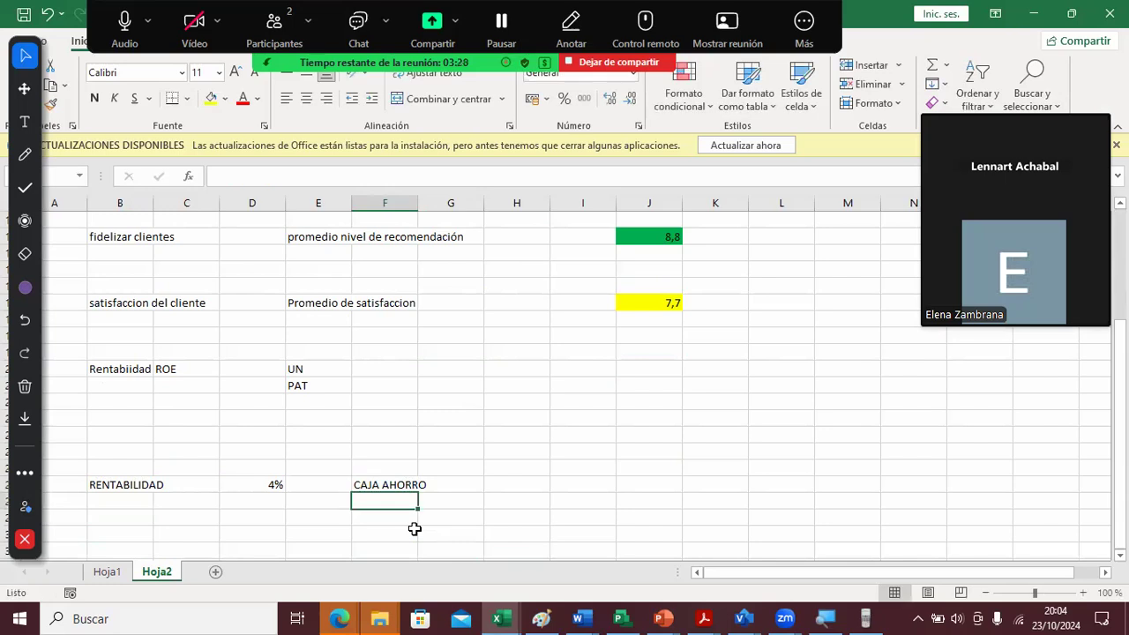
{"action": "key", "text": "Left"}
{"action": "key", "text": "Left"}
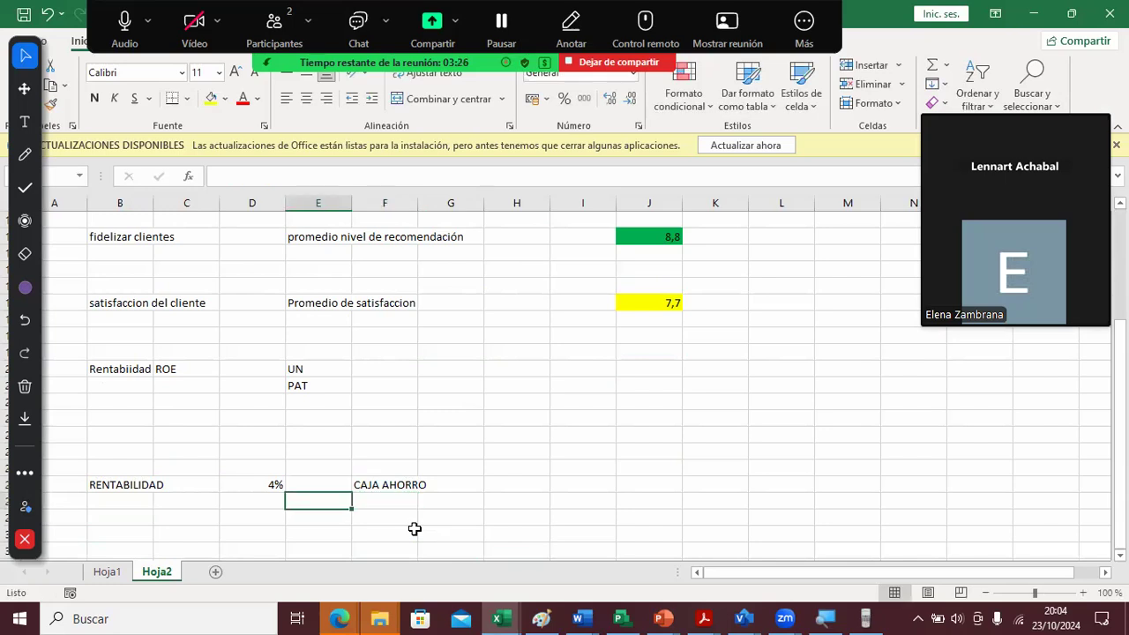
{"action": "key", "text": "Right"}
{"action": "key", "text": "Right"}
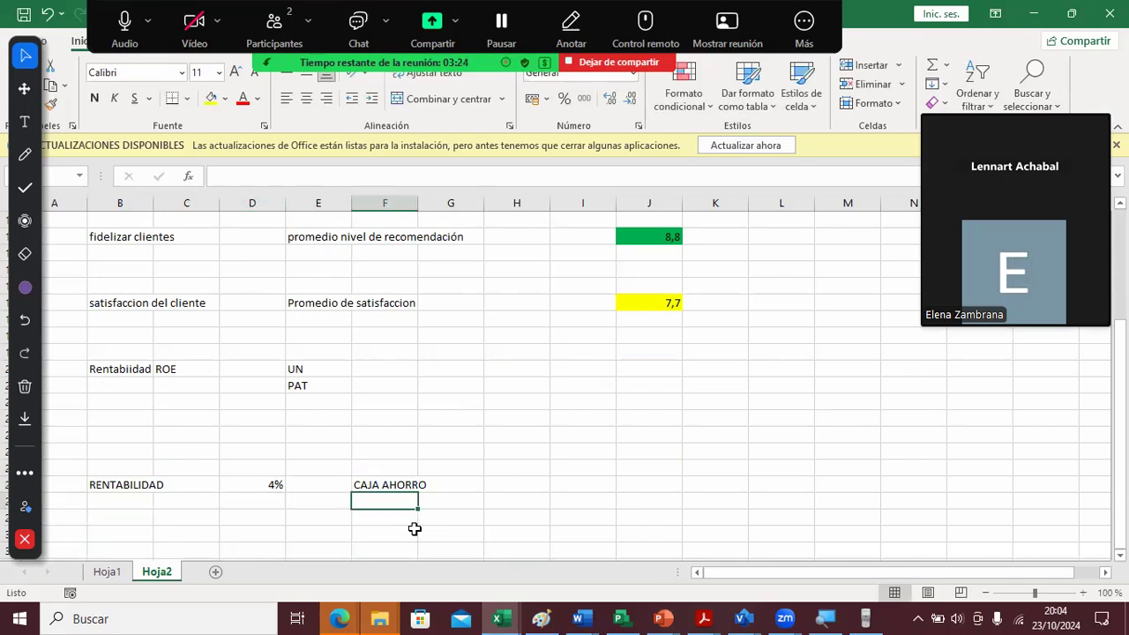
{"action": "type", "text": "DPF"}
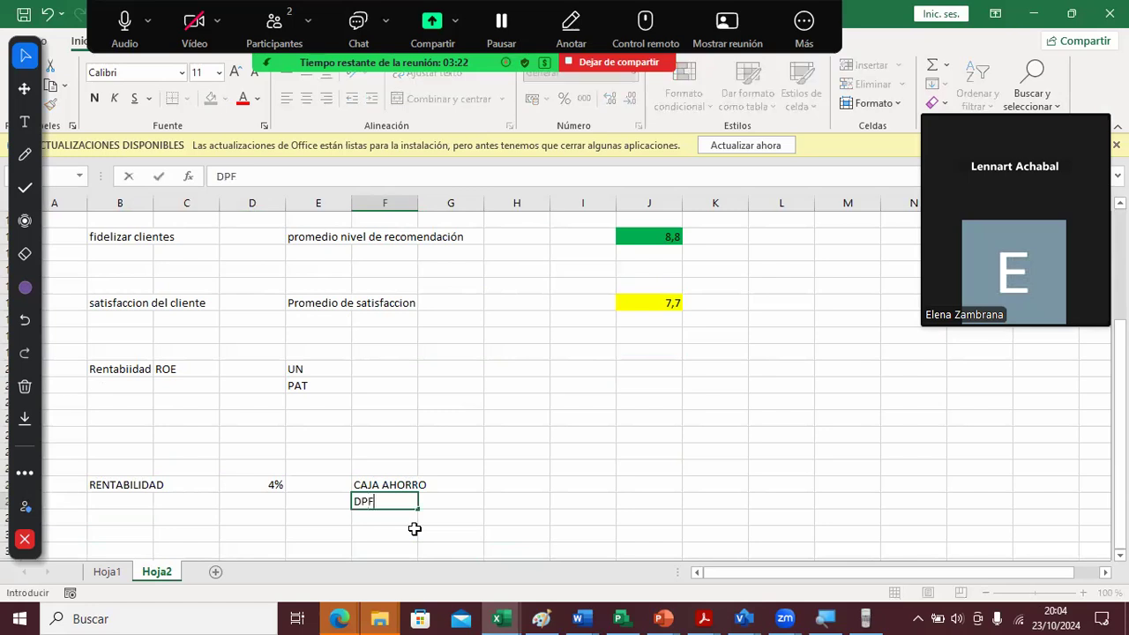
{"action": "key", "text": "Left"}
{"action": "key", "text": "Left"}
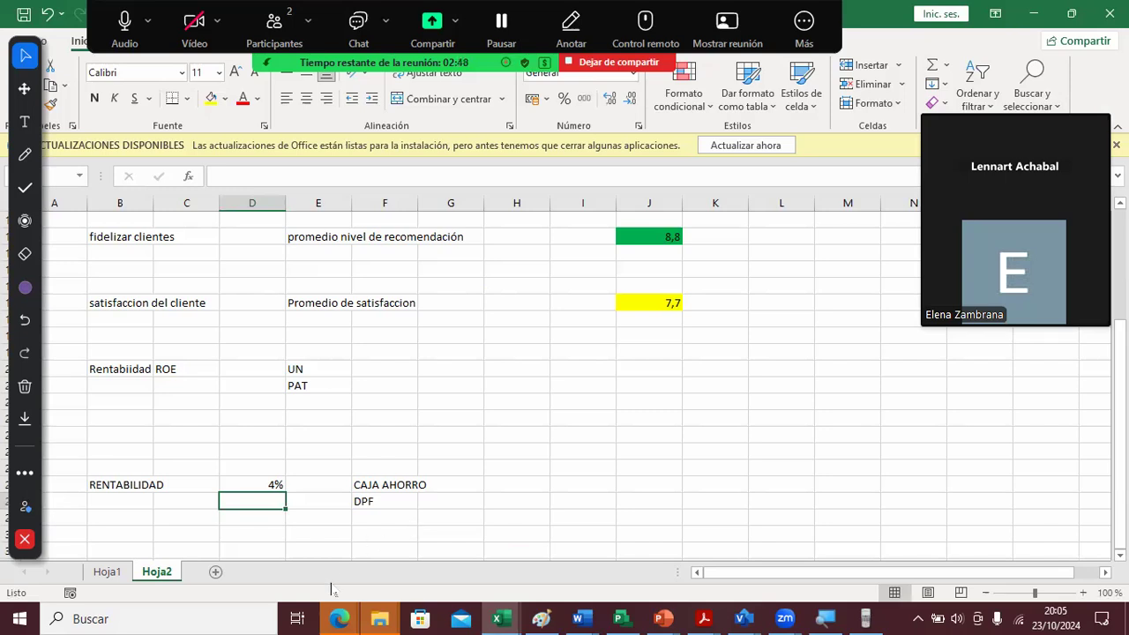
- Switch to the Edge browser and replace the Google search "que es el foda" with "DPF PRODEM"
{"action": "mouse_move", "coordinate": [340, 617]}
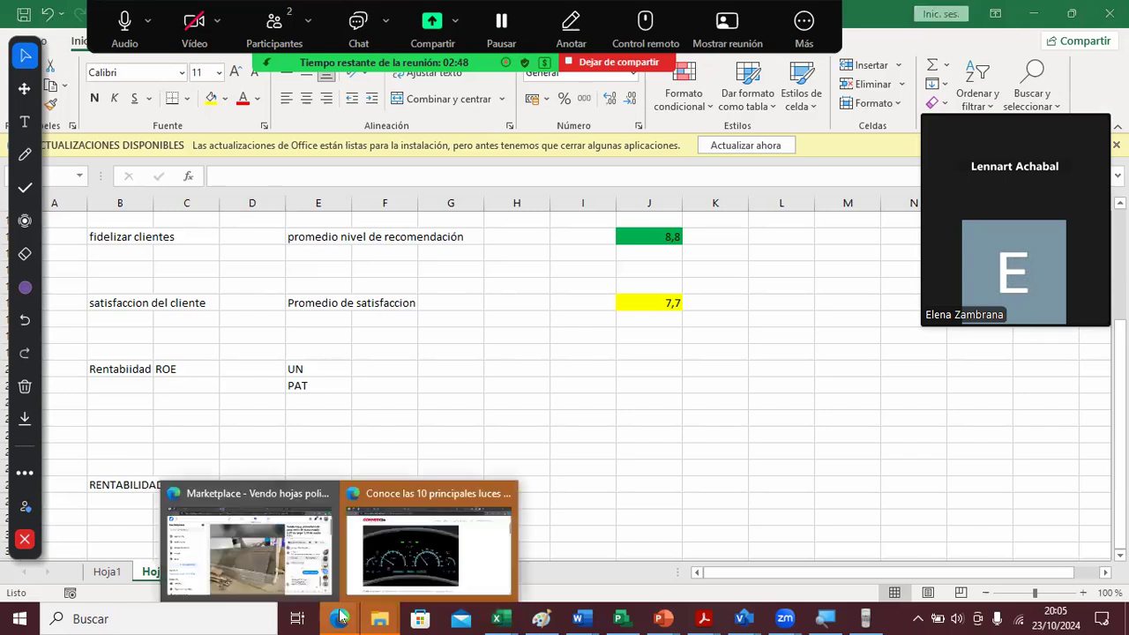
{"action": "left_click", "coordinate": [423, 542]}
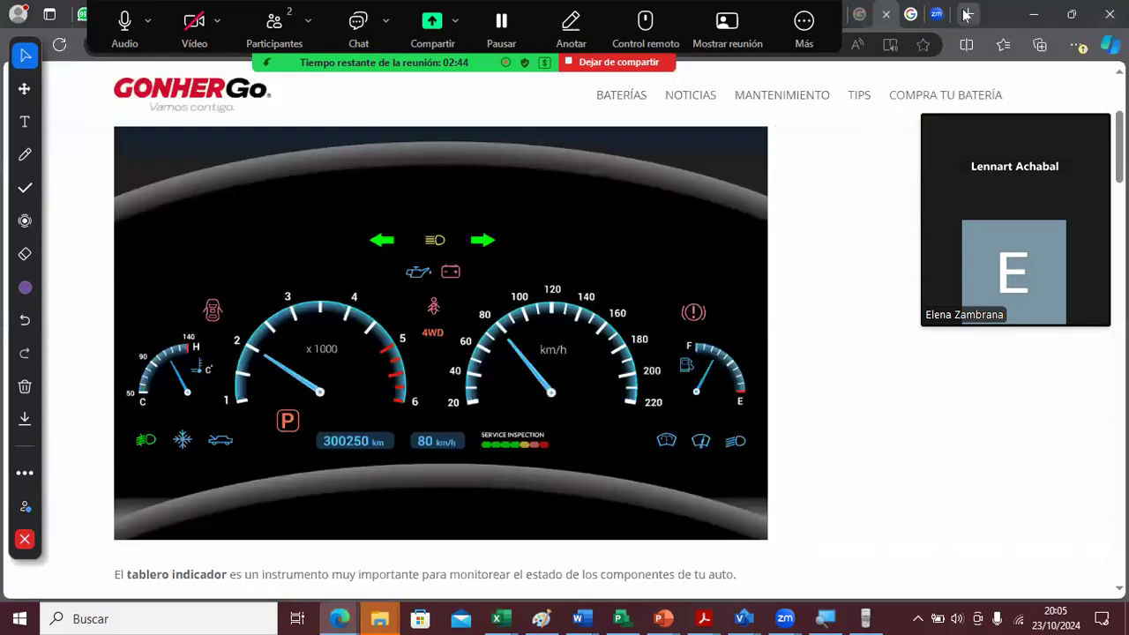
{"action": "left_click", "coordinate": [911, 15]}
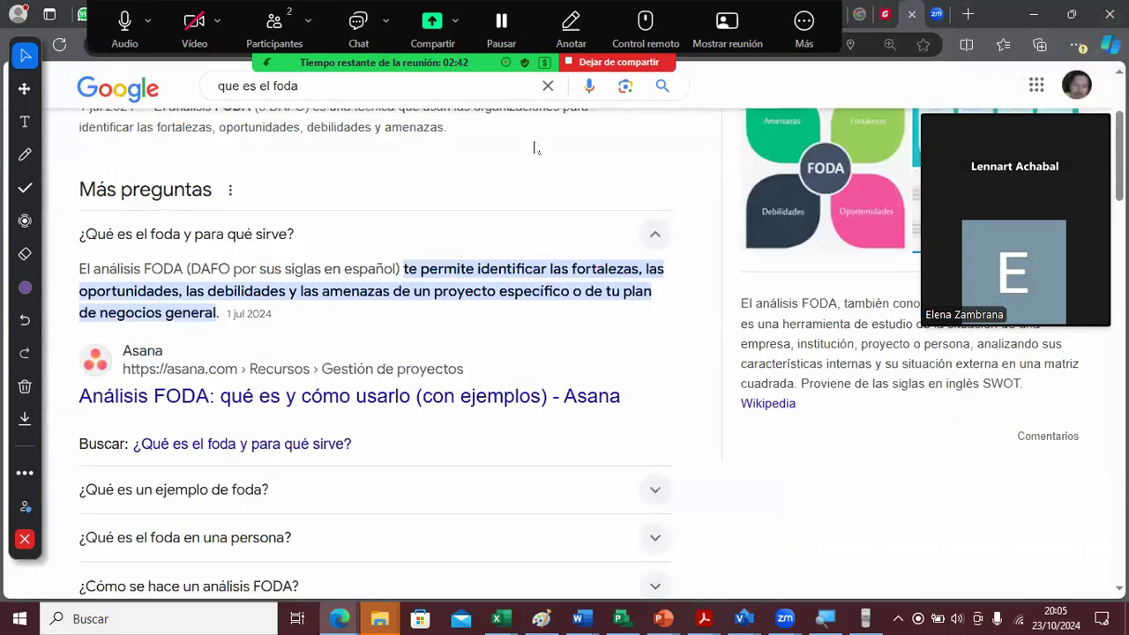
{"action": "left_click", "coordinate": [336, 93]}
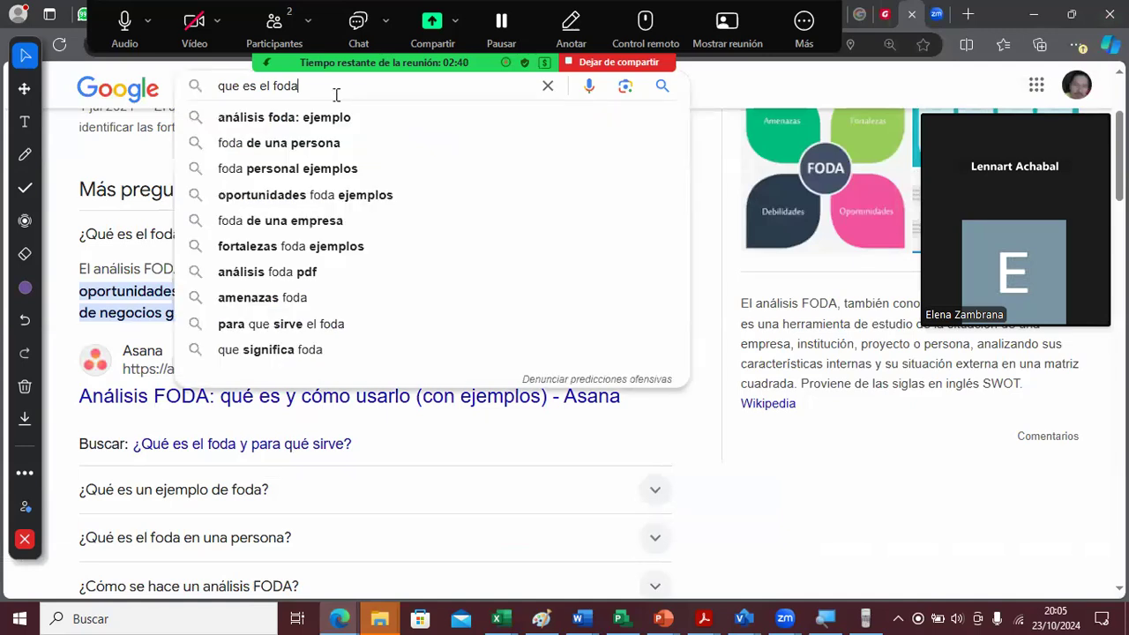
{"action": "key", "text": "BackSpace"}
{"action": "key", "text": "BackSpace"}
{"action": "key", "text": "BackSpace"}
{"action": "key", "text": "BackSpace"}
{"action": "key", "text": "BackSpace"}
{"action": "key", "text": "BackSpace"}
{"action": "key", "text": "BackSpace"}
{"action": "key", "text": "BackSpace"}
{"action": "key", "text": "BackSpace"}
{"action": "key", "text": "BackSpace"}
{"action": "key", "text": "BackSpace"}
{"action": "key", "text": "BackSpace"}
{"action": "key", "text": "BackSpace"}
{"action": "key", "text": "BackSpace"}
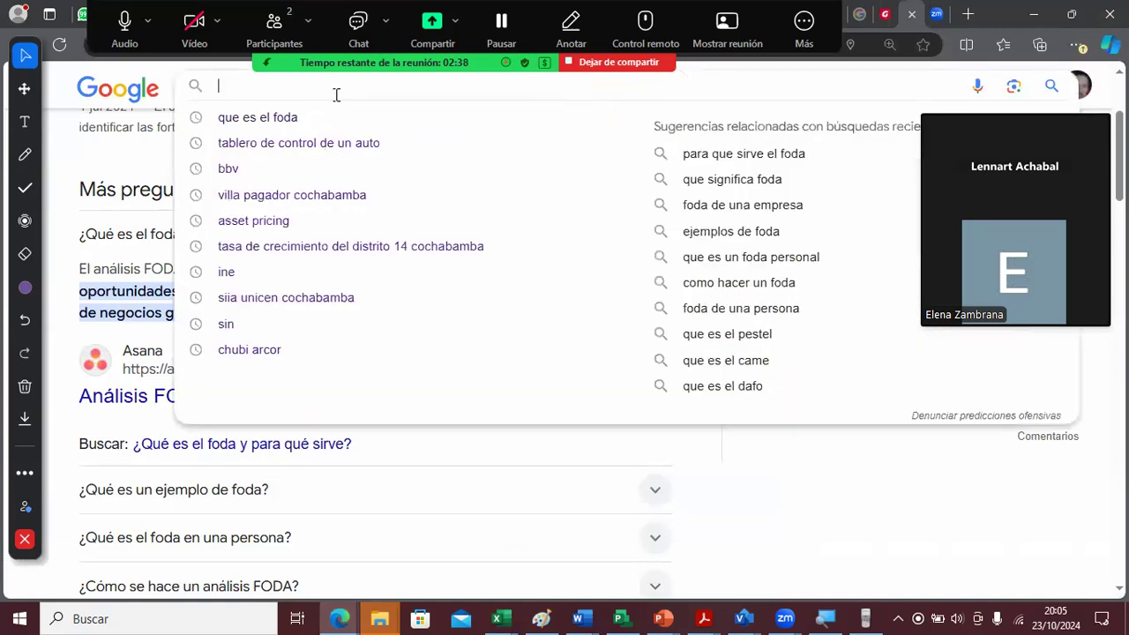
{"action": "type", "text": "DPF "}
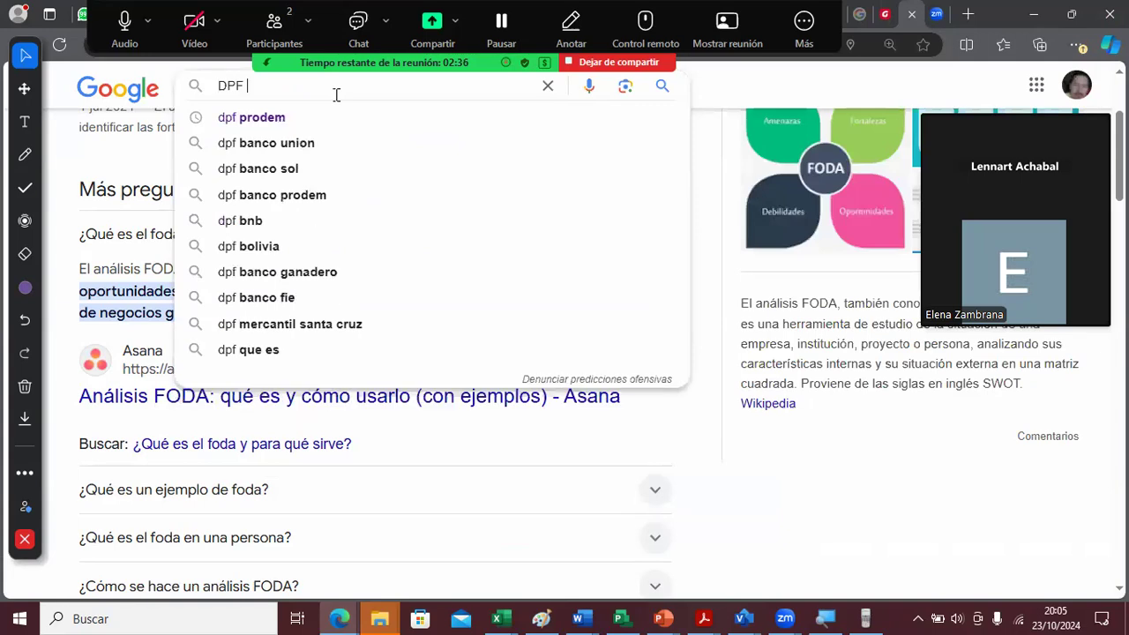
{"action": "type", "text": "PRODEMO"}
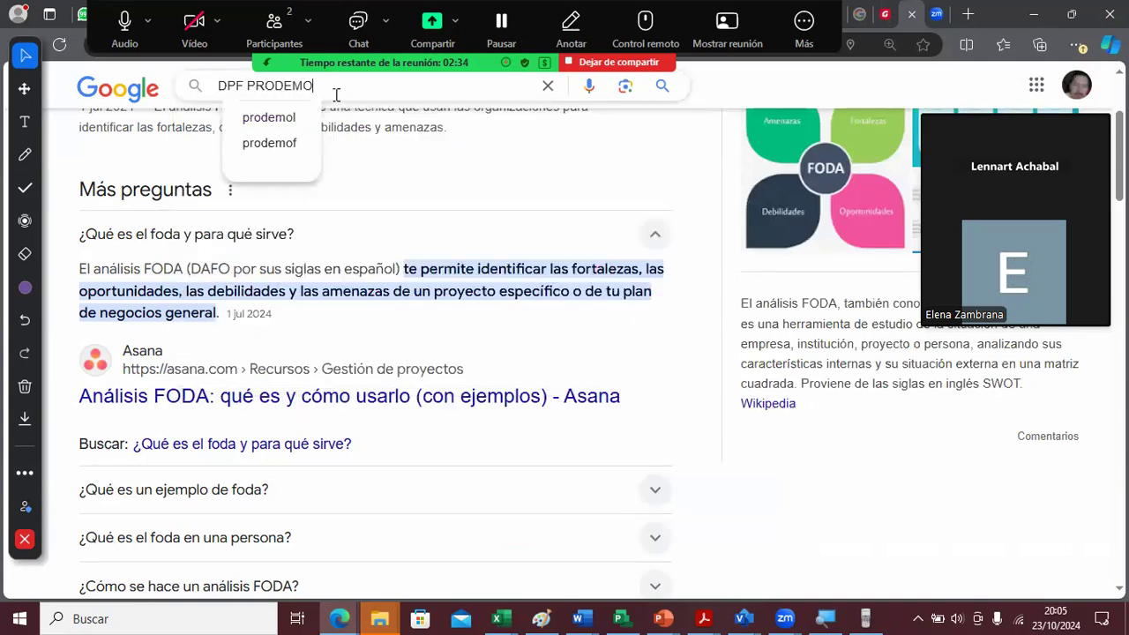
{"action": "key", "text": "BackSpace"}
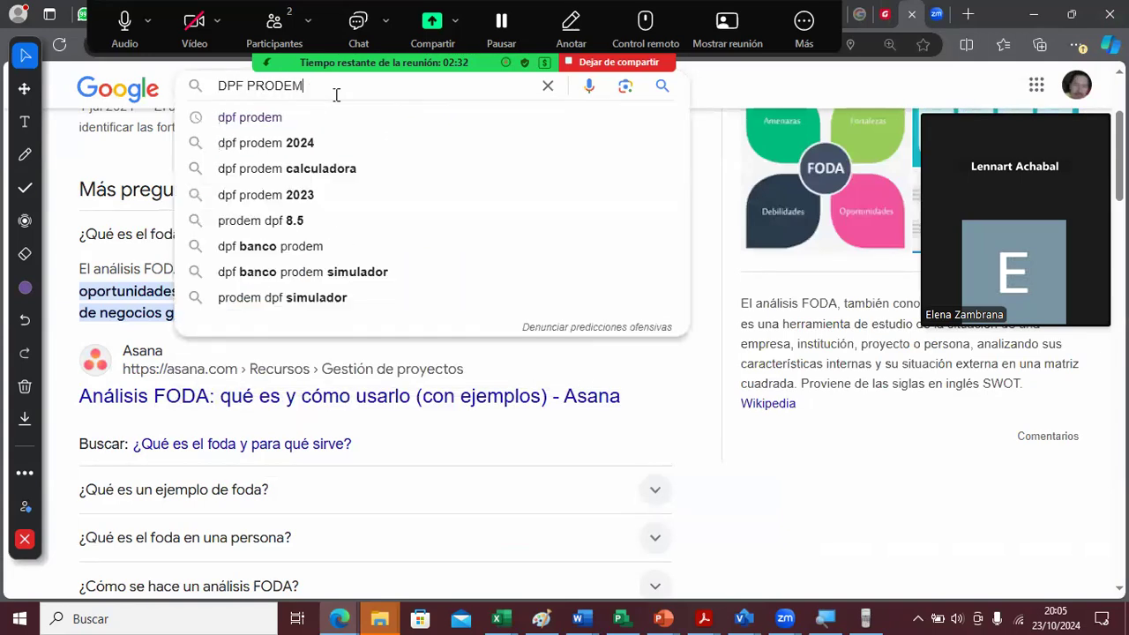
{"action": "type", "text": "O"}
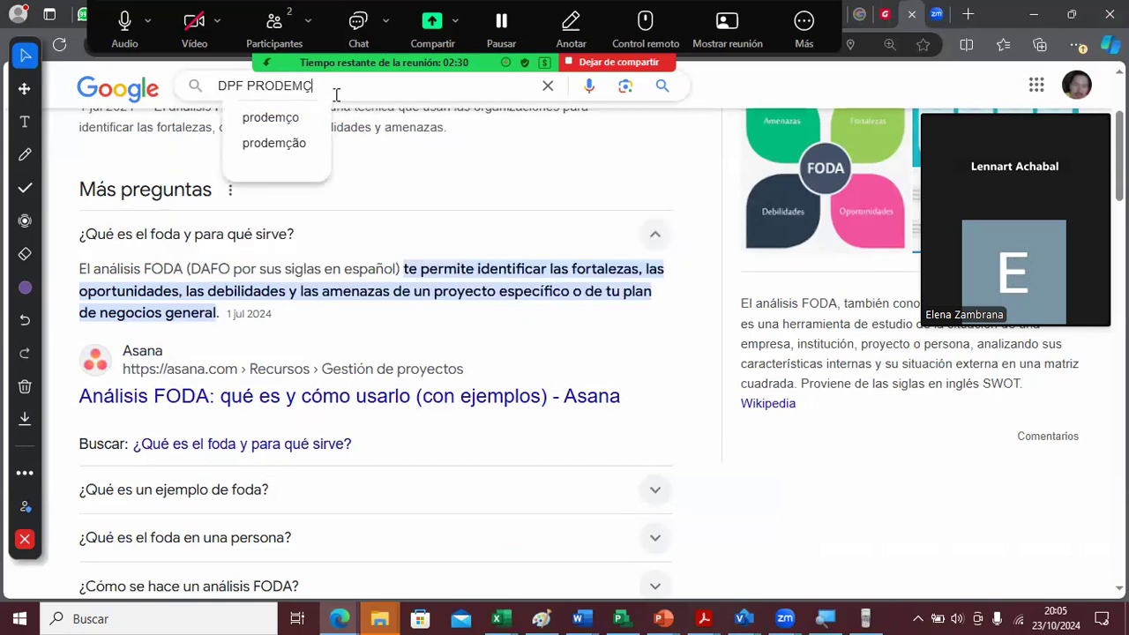
{"action": "key", "text": "BackSpace"}
{"action": "key", "text": "Return"}
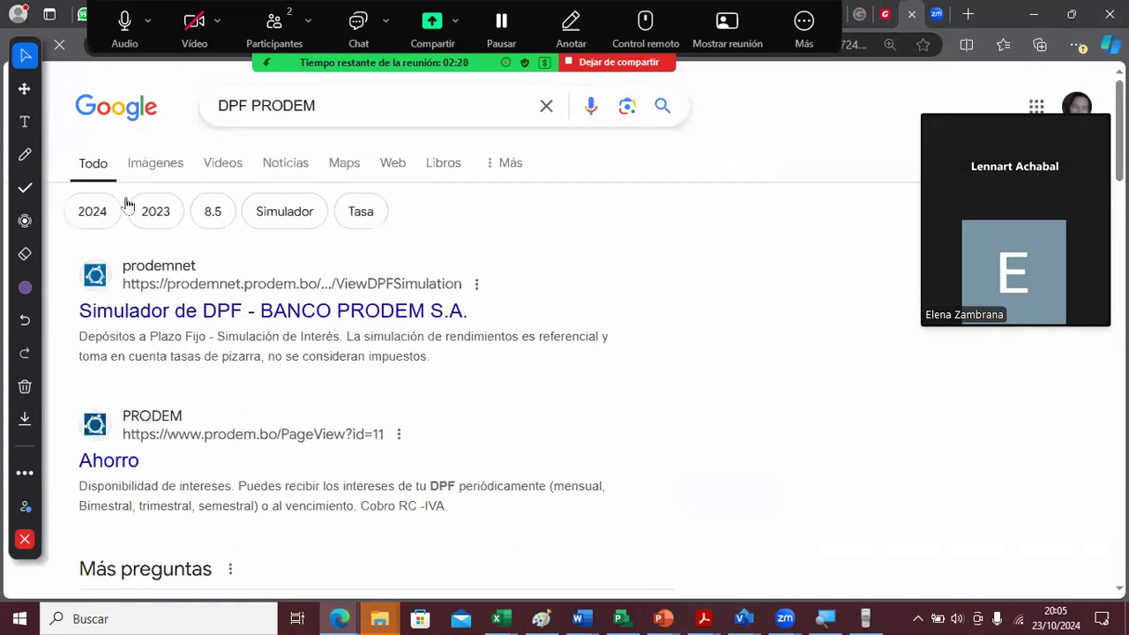
- Show the image results for DPF PRODEM and examine the adverts for the offered interest rate
{"action": "left_click", "coordinate": [156, 173]}
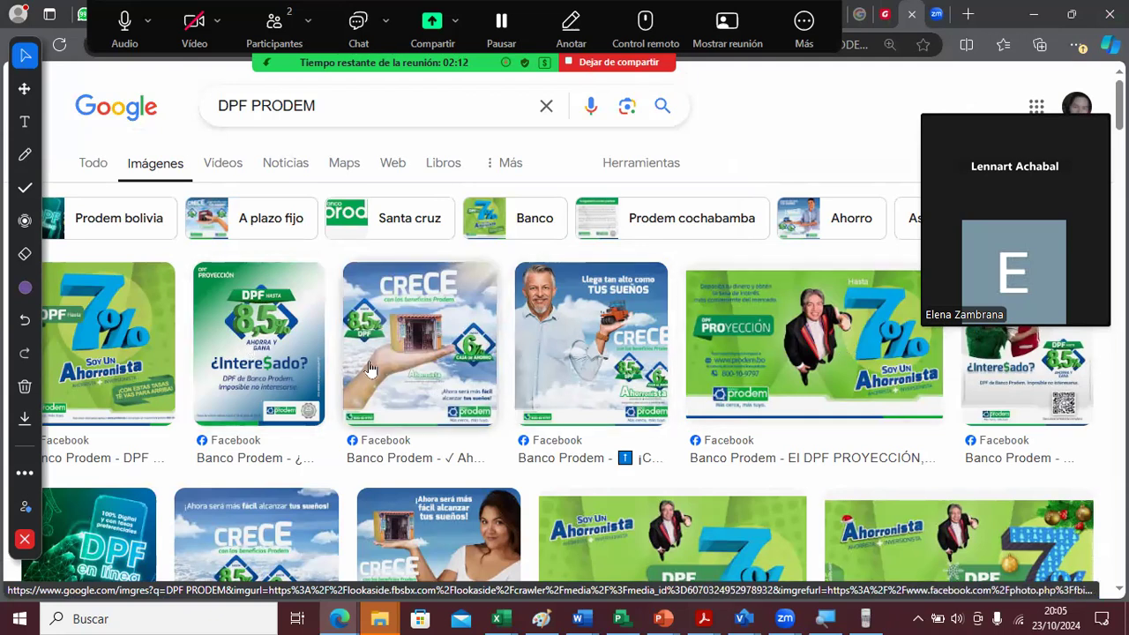
{"action": "scroll", "coordinate": [929, 432], "scroll_direction": "down", "scroll_amount": 5}
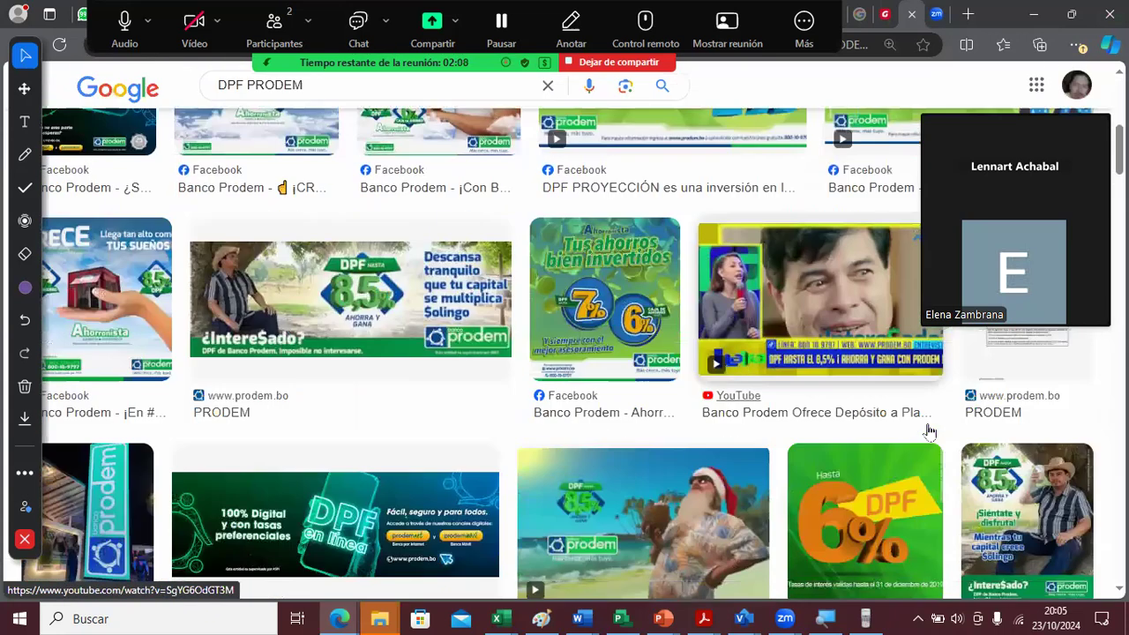
{"action": "scroll", "coordinate": [928, 431], "scroll_direction": "down", "scroll_amount": 5}
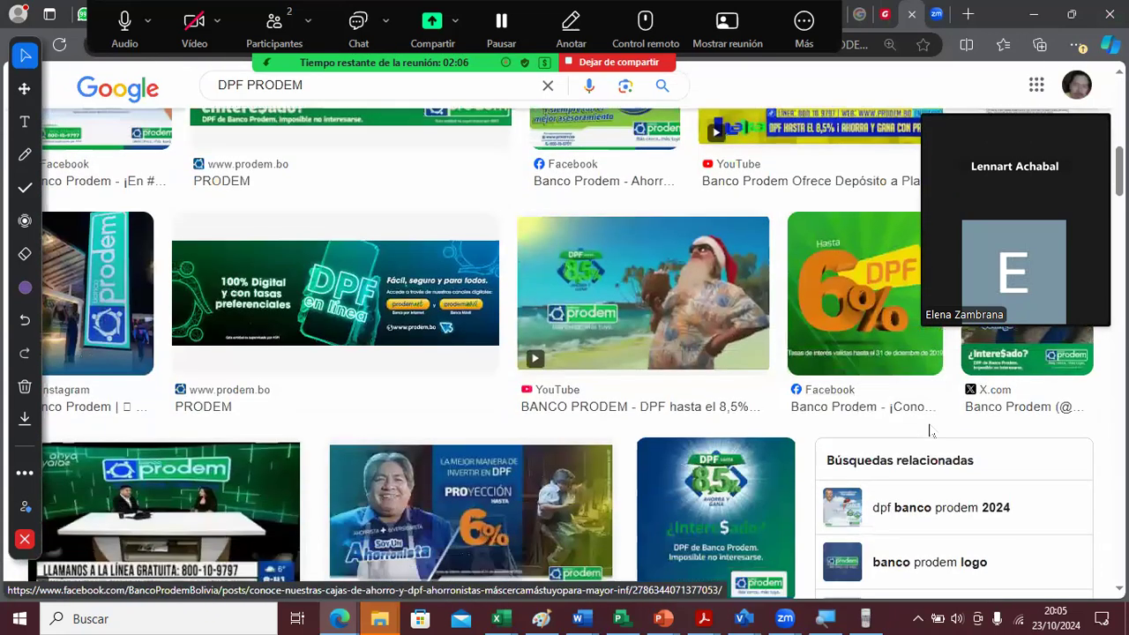
{"action": "scroll", "coordinate": [929, 431], "scroll_direction": "down", "scroll_amount": 3}
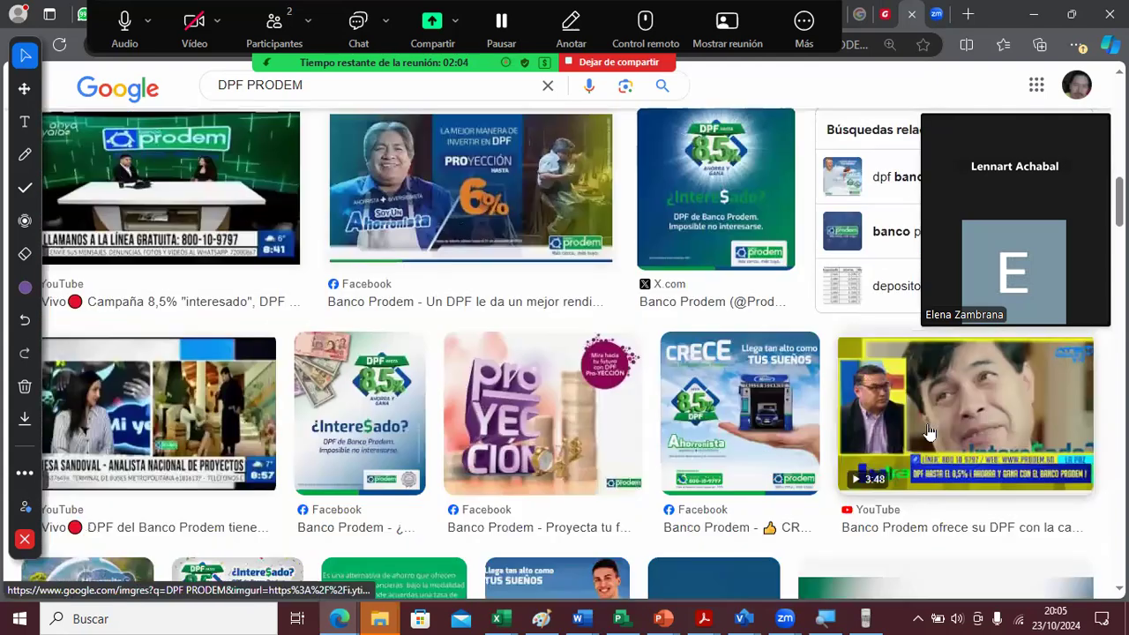
{"action": "scroll", "coordinate": [928, 432], "scroll_direction": "up", "scroll_amount": 8}
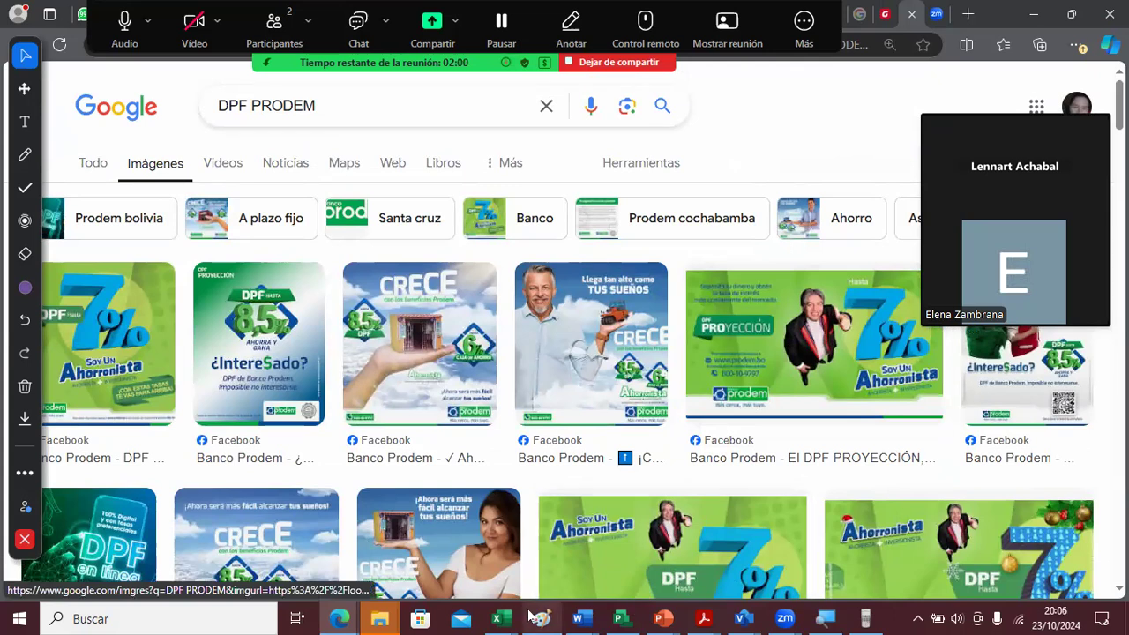
- Switch back to the Libro6 workbook in Excel and enter 8,5% in D28 as the DPF rate
{"action": "mouse_move", "coordinate": [505, 616]}
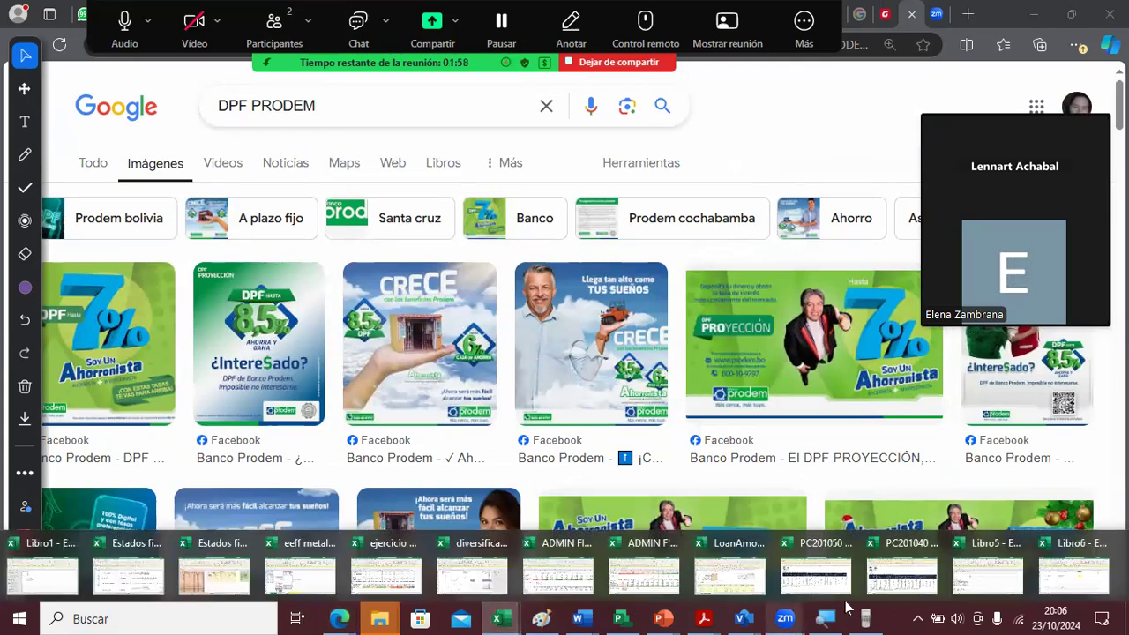
{"action": "left_click", "coordinate": [1050, 569]}
{"action": "type", "text": "8,5"}
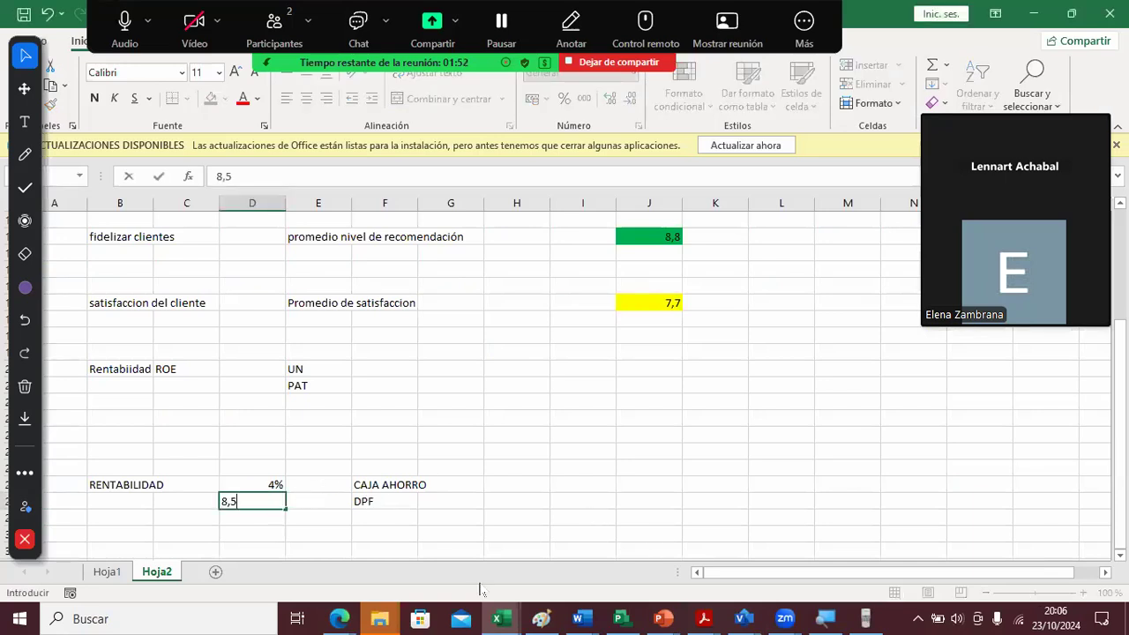
{"action": "type", "text": "%"}
{"action": "key", "text": "Return"}
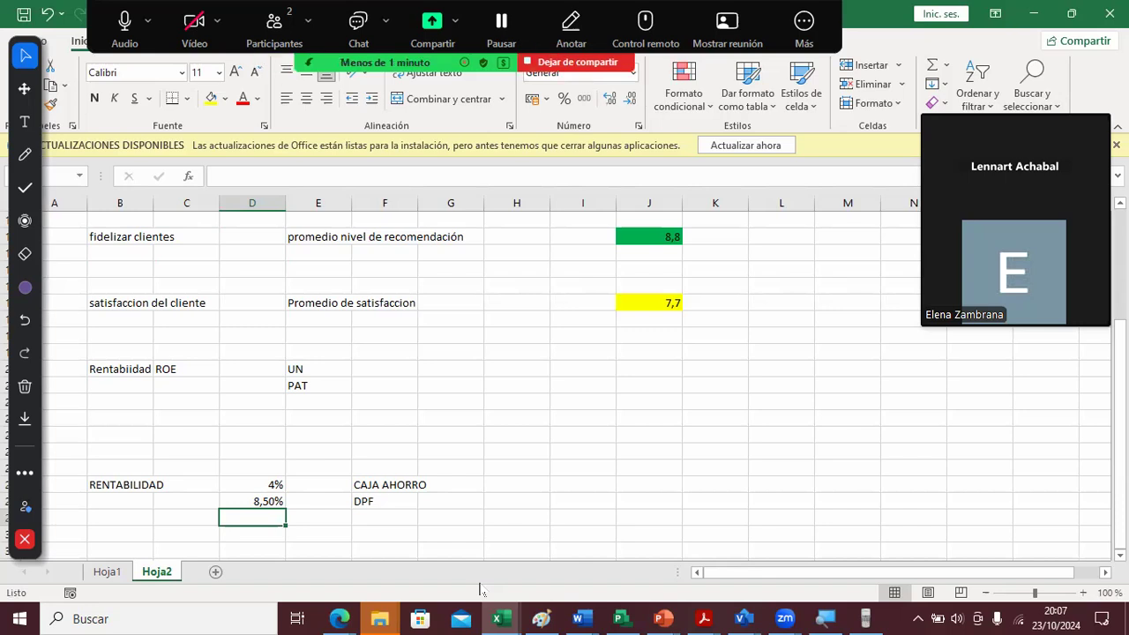
- Enter 15% in D29 as the third profitability rate, below the DPF rate
{"action": "type", "text": "1"}
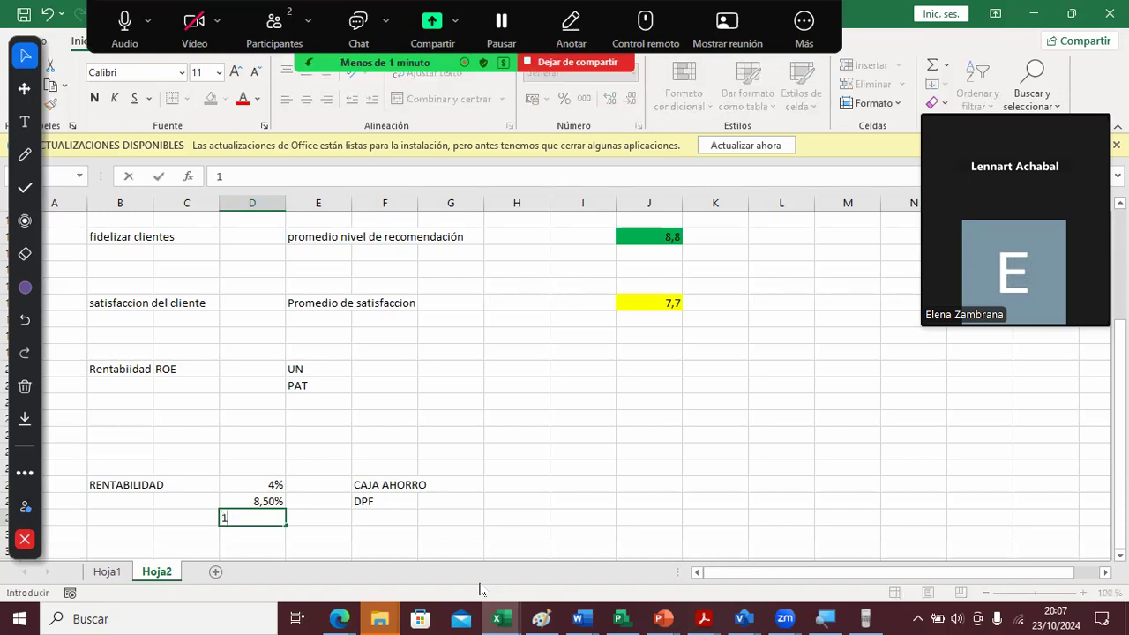
{"action": "type", "text": "55"}
{"action": "key", "text": "BackSpace"}
{"action": "type", "text": "%"}
{"action": "key", "text": "Up"}
- Select cell H20 in the ROE indicator's row
{"action": "key", "text": "Up"}
{"action": "key", "text": "Up"}
{"action": "key", "text": "Up"}
{"action": "key", "text": "Up"}
{"action": "key", "text": "Up"}
{"action": "key", "text": "Up"}
{"action": "key", "text": "Up"}
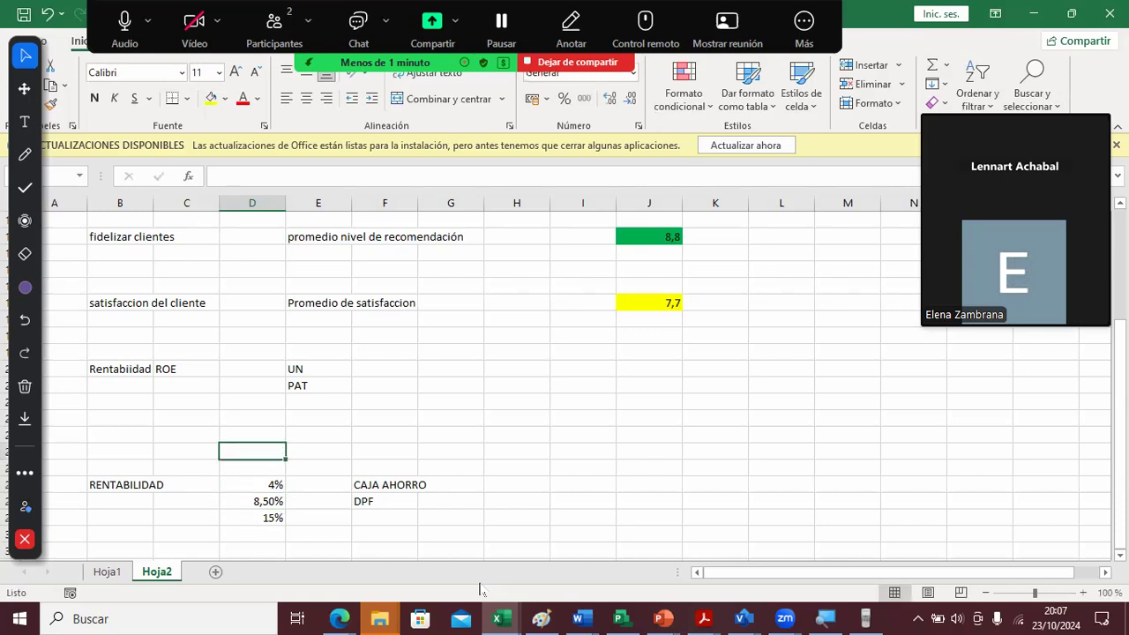
{"action": "key", "text": "Up"}
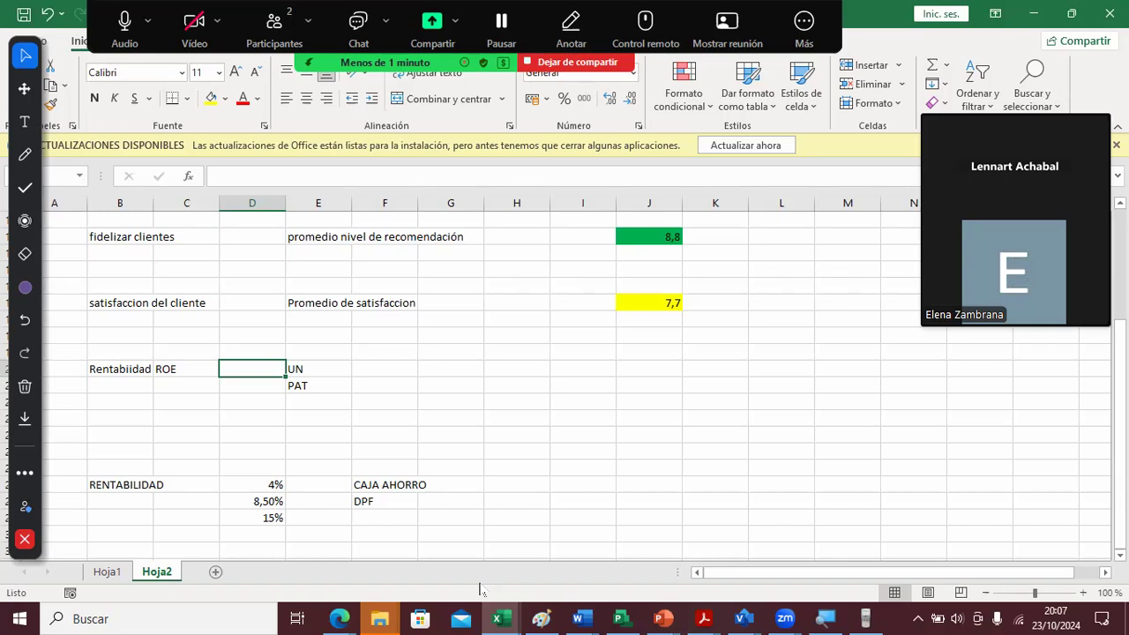
{"action": "key", "text": "Right"}
{"action": "key", "text": "Right"}
{"action": "key", "text": "Right"}
{"action": "key", "text": "Right"}
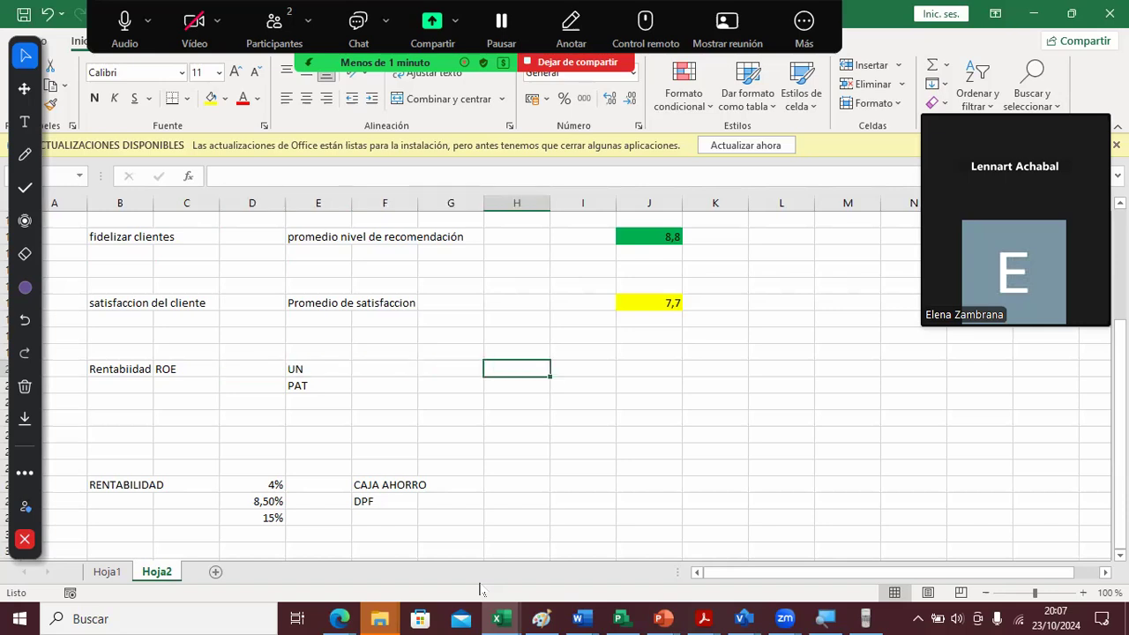